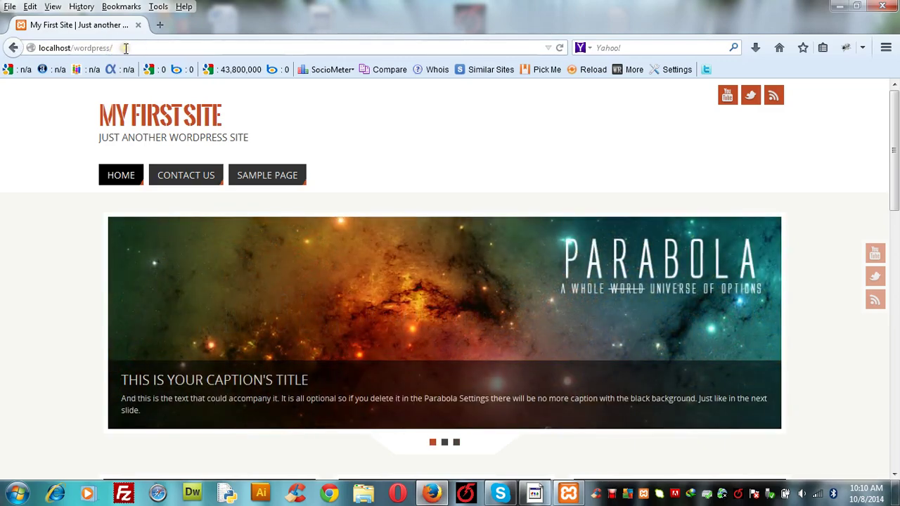
Copy the site's address localhost/wordpress/ and paste it as the address of a new browser tab.
{"action": "left_click_drag", "start_coordinate": [111, 48], "coordinate": [121, 48]}
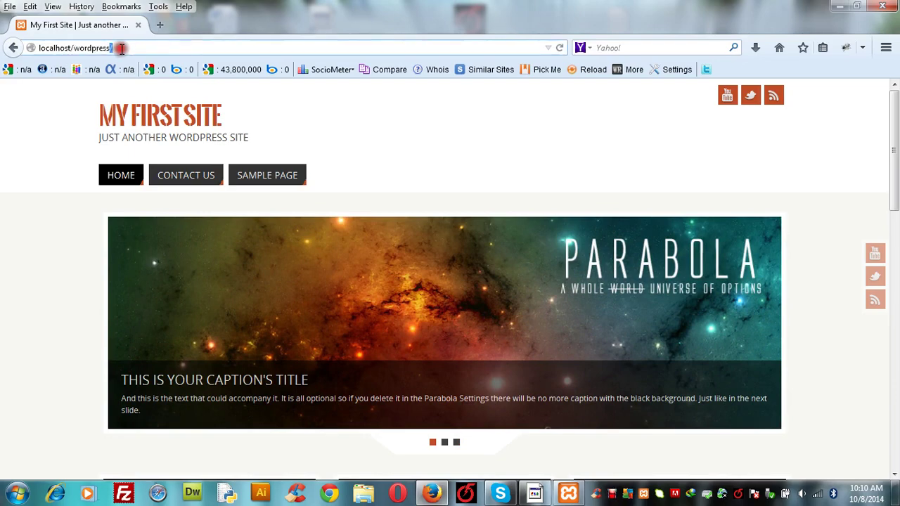
{"action": "double_click", "coordinate": [121, 48]}
{"action": "key", "text": "ctrl+c"}
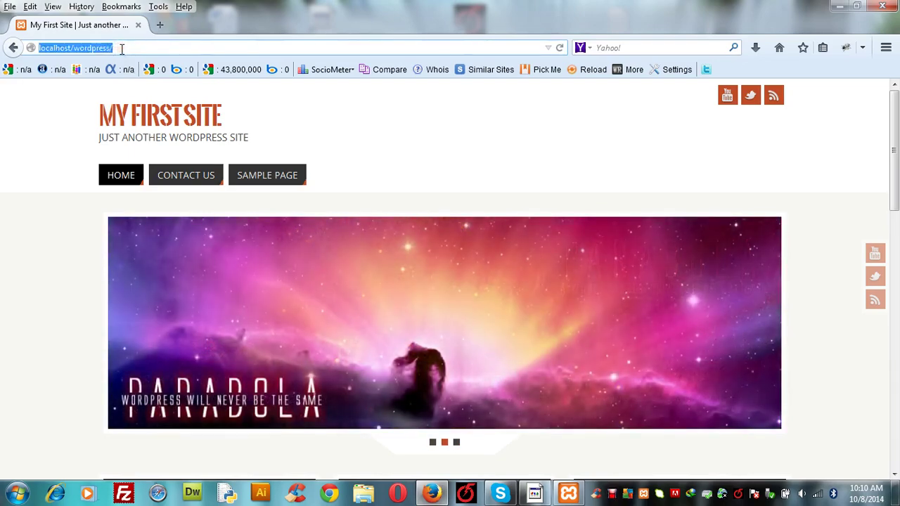
{"action": "left_click", "coordinate": [158, 25]}
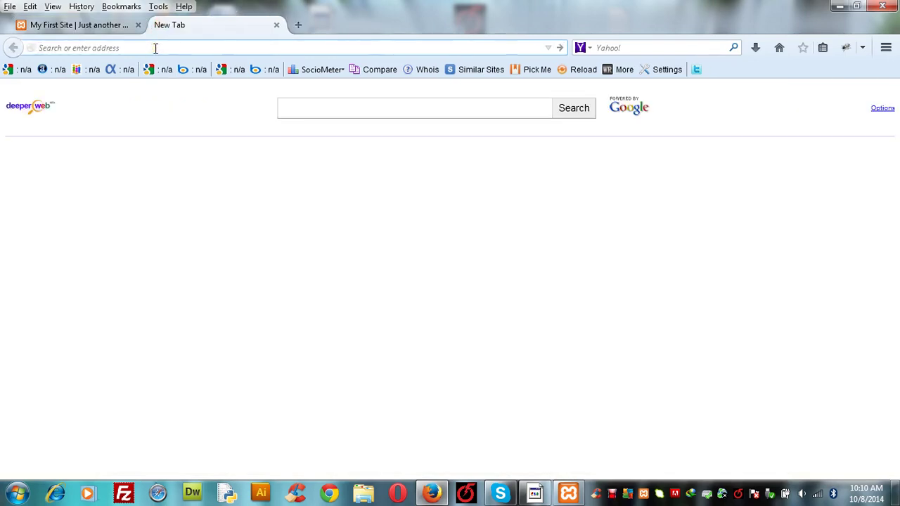
{"action": "key", "text": "ctrl+v"}
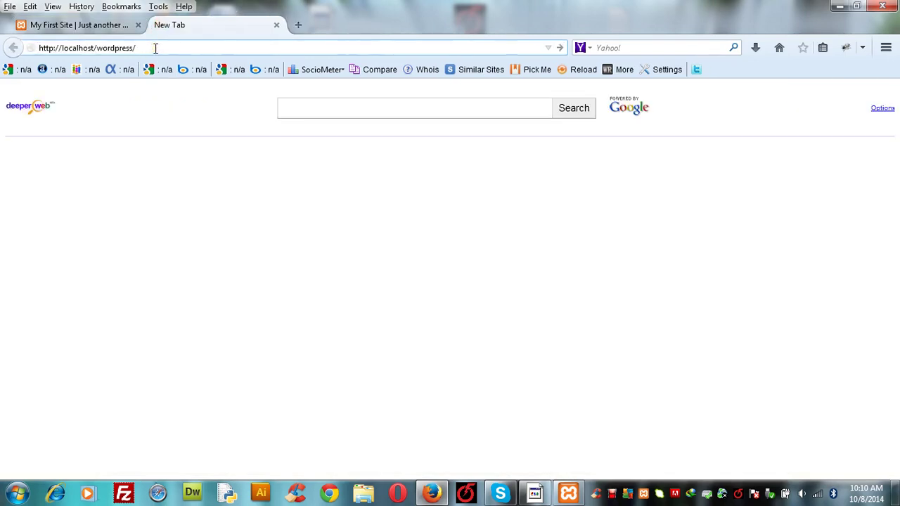
{"action": "type", "text": "wp-admin"}
{"action": "left_click", "coordinate": [59, 48]}
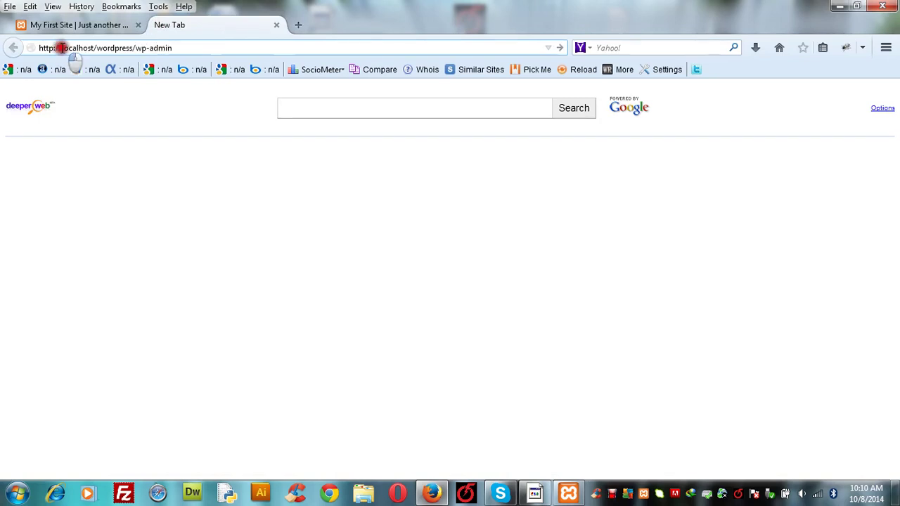
{"action": "key", "text": "BackSpace"}
{"action": "key", "text": "BackSpace"}
{"action": "key", "text": "BackSpace"}
{"action": "key", "text": "BackSpace"}
{"action": "key", "text": "BackSpace"}
{"action": "key", "text": "BackSpace"}
{"action": "key", "text": "BackSpace"}
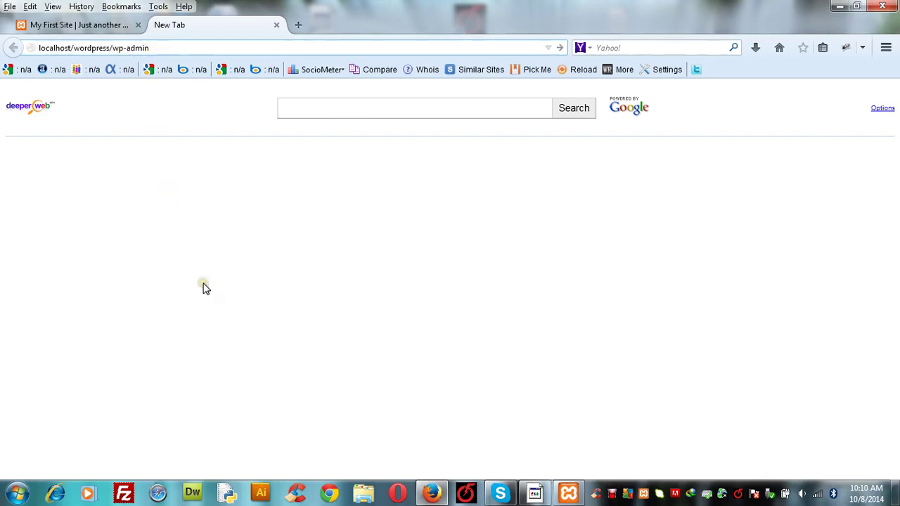
{"action": "key", "text": "Return"}
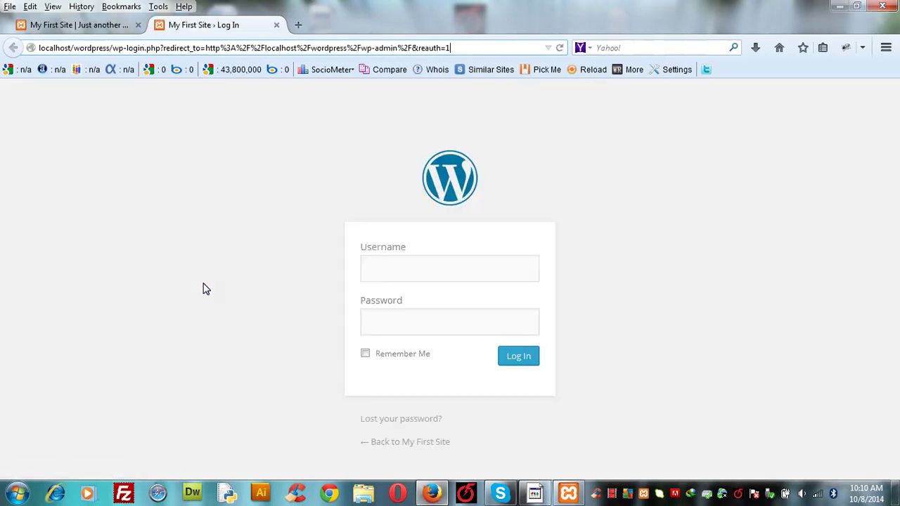
Log in to the WordPress admin by entering the account's username and password.
{"action": "left_click", "coordinate": [407, 263]}
{"action": "left_click", "coordinate": [405, 265]}
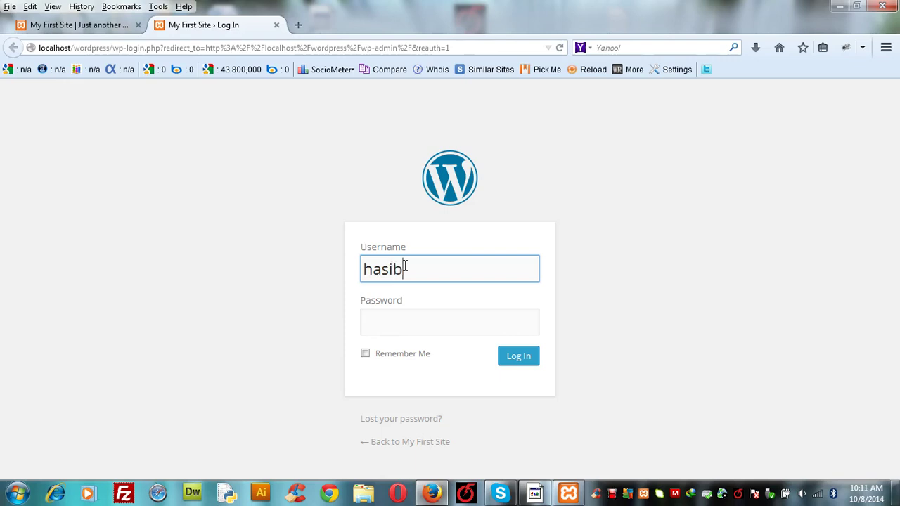
{"action": "left_click", "coordinate": [402, 323]}
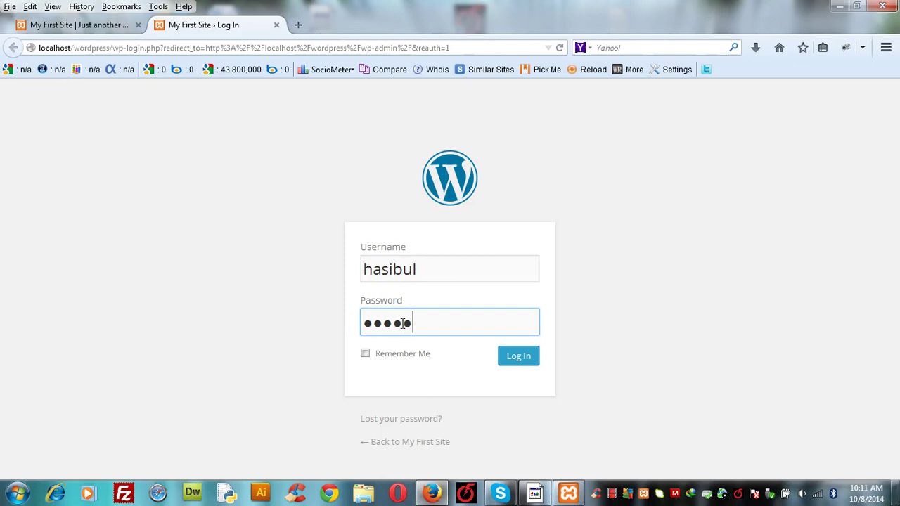
{"action": "left_click", "coordinate": [519, 359]}
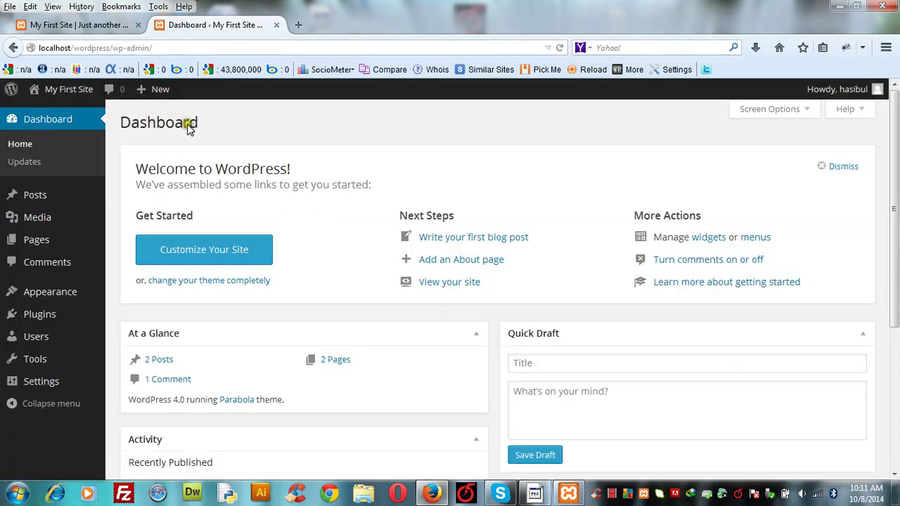
{"action": "mouse_move", "coordinate": [32, 199]}
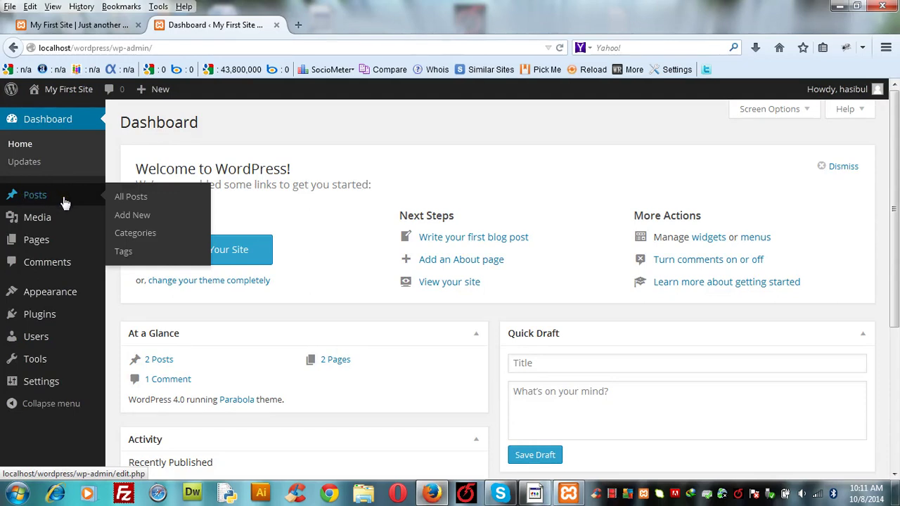
{"action": "mouse_move", "coordinate": [53, 295]}
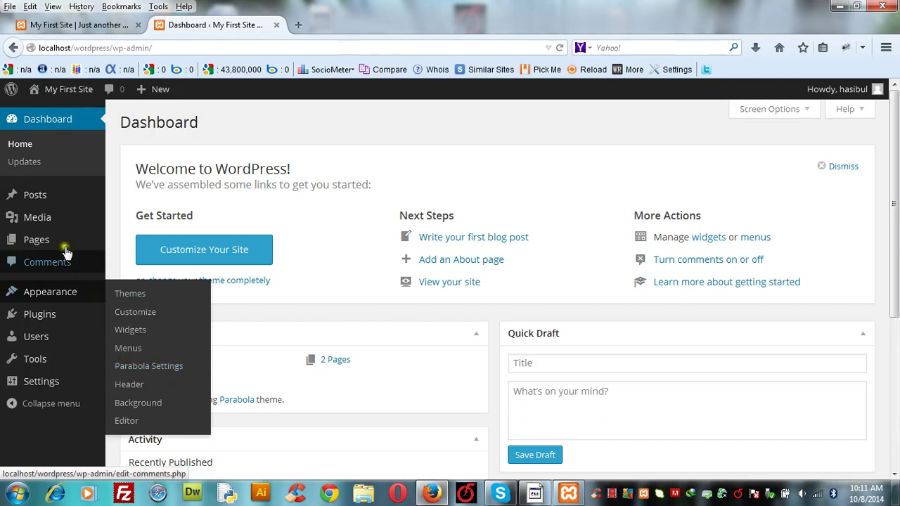
{"action": "mouse_move", "coordinate": [40, 242]}
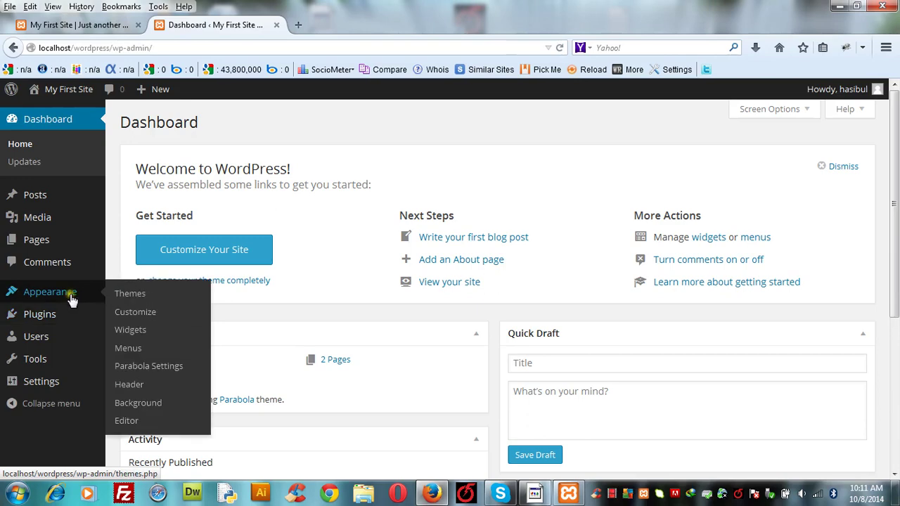
{"action": "left_click", "coordinate": [122, 325]}
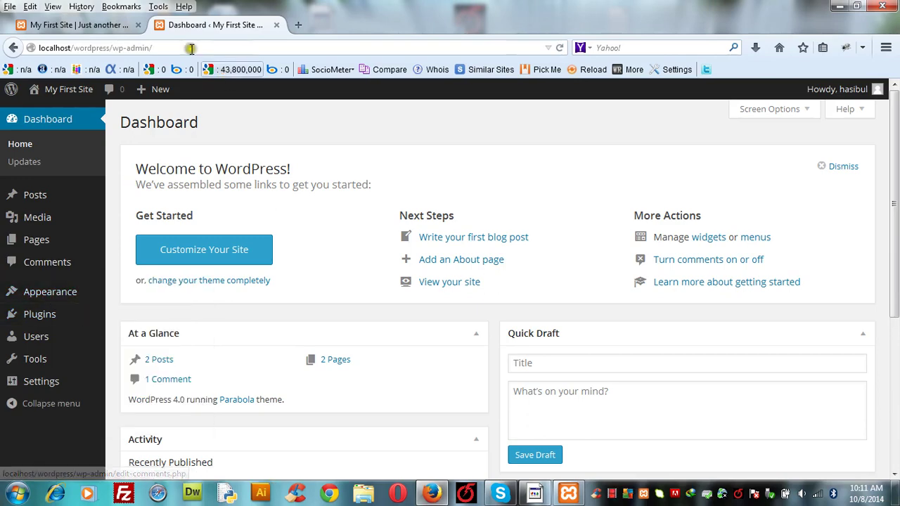
Examine the live site's home page down to its posts, and the Sample Page with its right sidebar.
{"action": "left_click", "coordinate": [78, 27]}
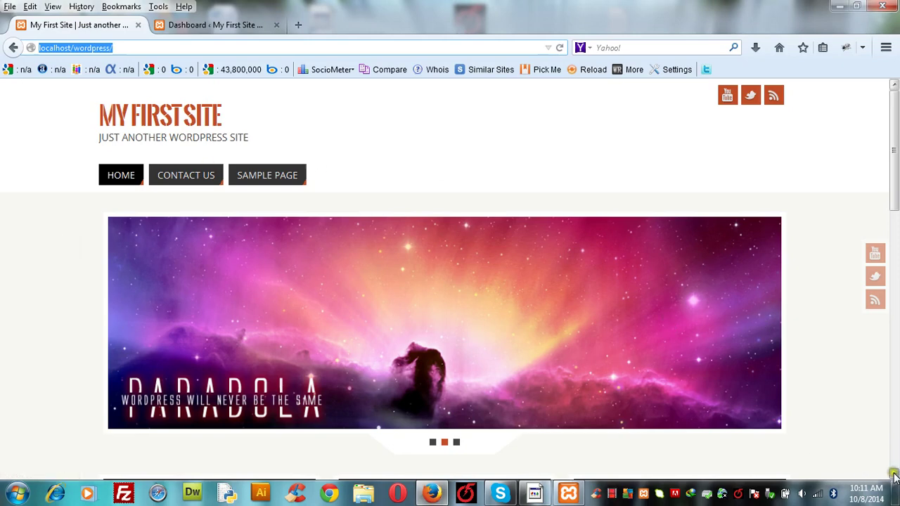
{"action": "scroll", "coordinate": [894, 477], "scroll_direction": "down", "scroll_amount": 10}
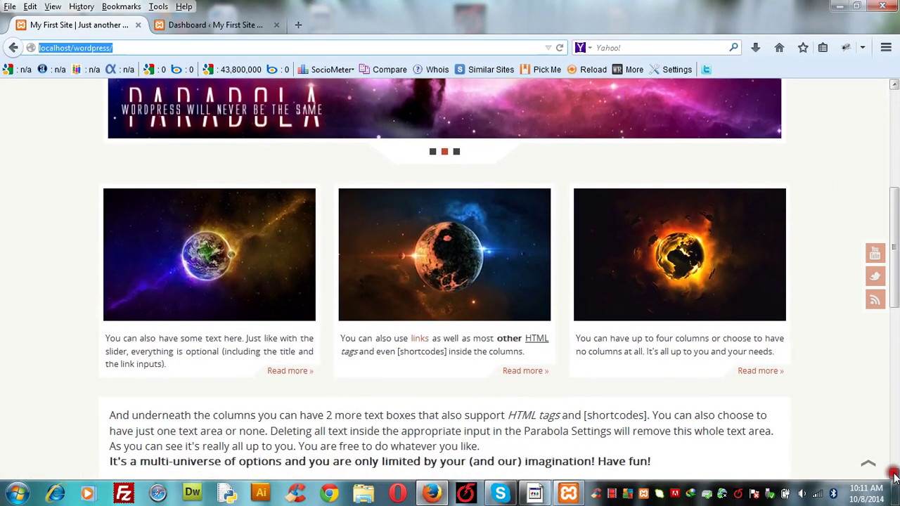
{"action": "scroll", "coordinate": [894, 477], "scroll_direction": "down", "scroll_amount": 3}
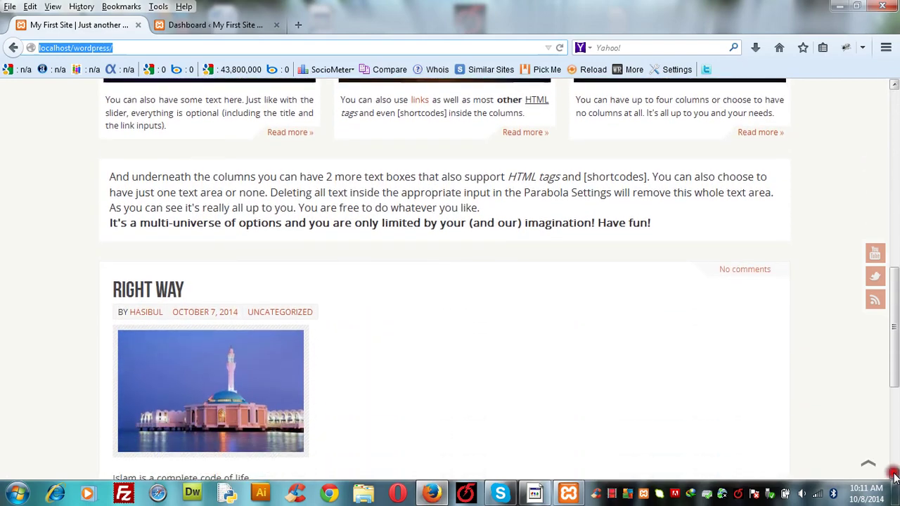
{"action": "left_click", "coordinate": [894, 95]}
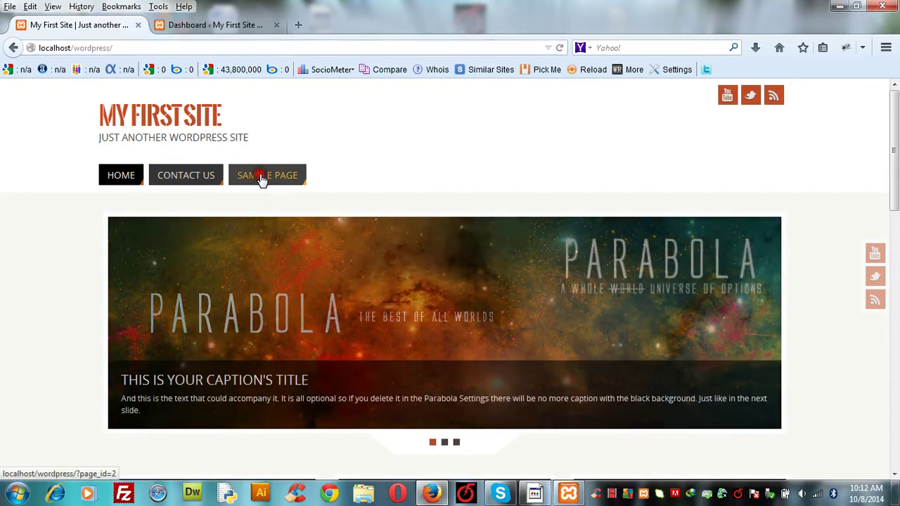
{"action": "left_click", "coordinate": [262, 177]}
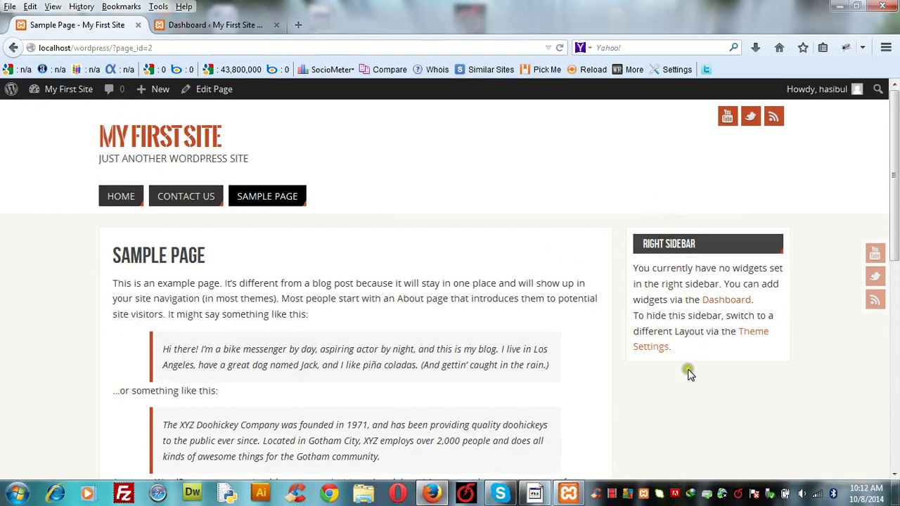
{"action": "scroll", "coordinate": [894, 477], "scroll_direction": "down", "scroll_amount": 3}
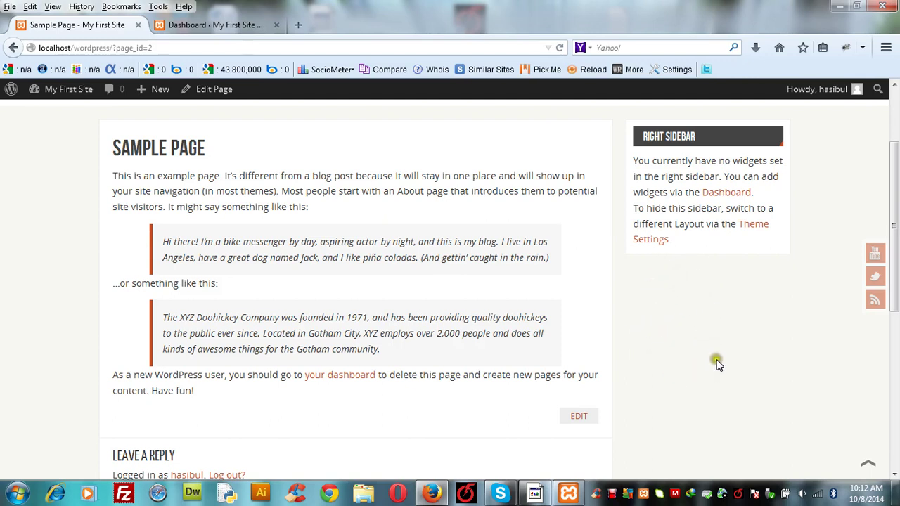
{"action": "left_click", "coordinate": [894, 85]}
{"action": "left_click", "coordinate": [894, 85]}
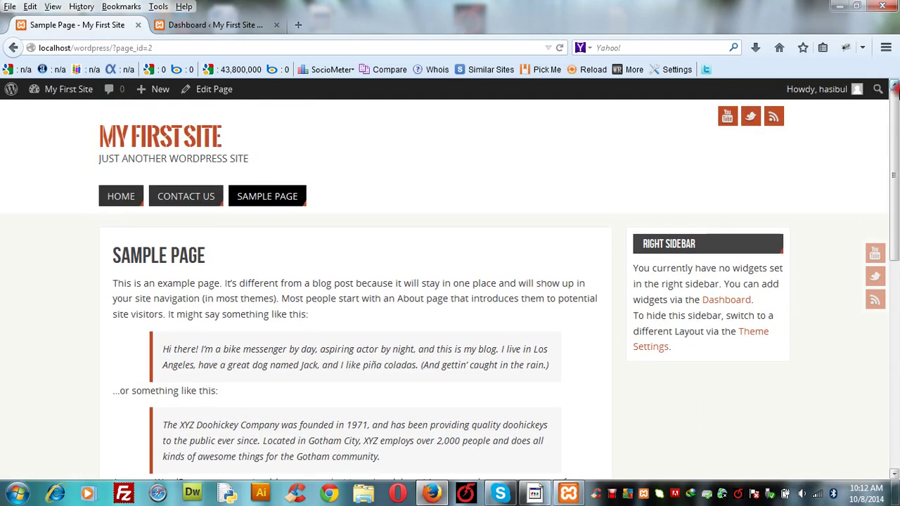
Return to the WordPress dashboard and open the Widgets management page of the site's appearance settings.
{"action": "left_click", "coordinate": [236, 24]}
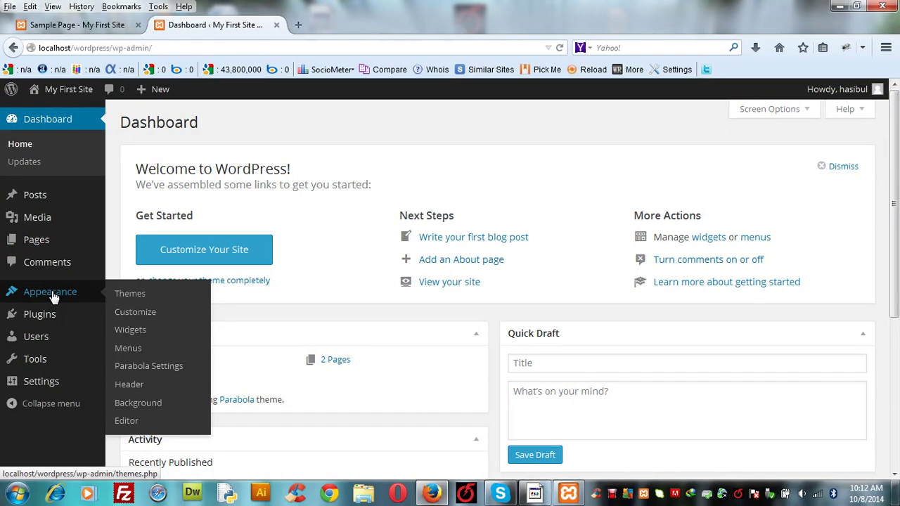
{"action": "left_click", "coordinate": [100, 26]}
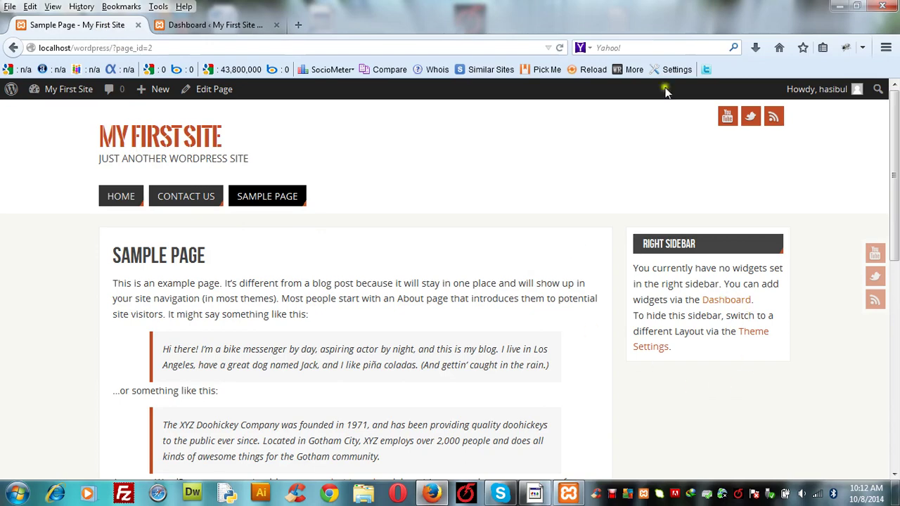
{"action": "left_click", "coordinate": [191, 23]}
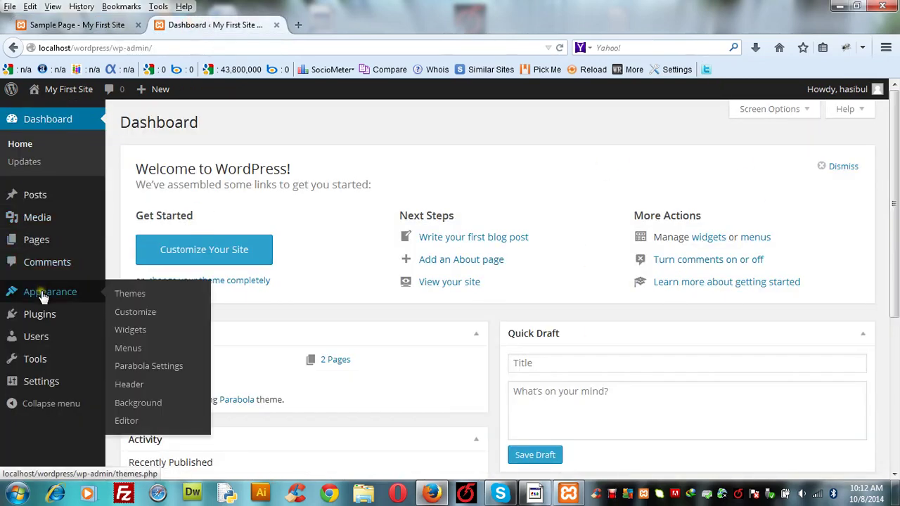
{"action": "left_click", "coordinate": [144, 297]}
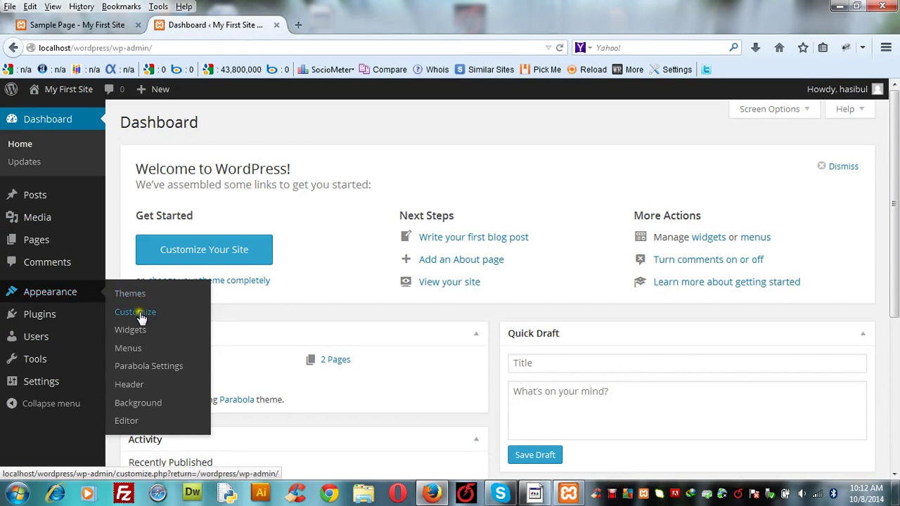
{"action": "left_click", "coordinate": [157, 317]}
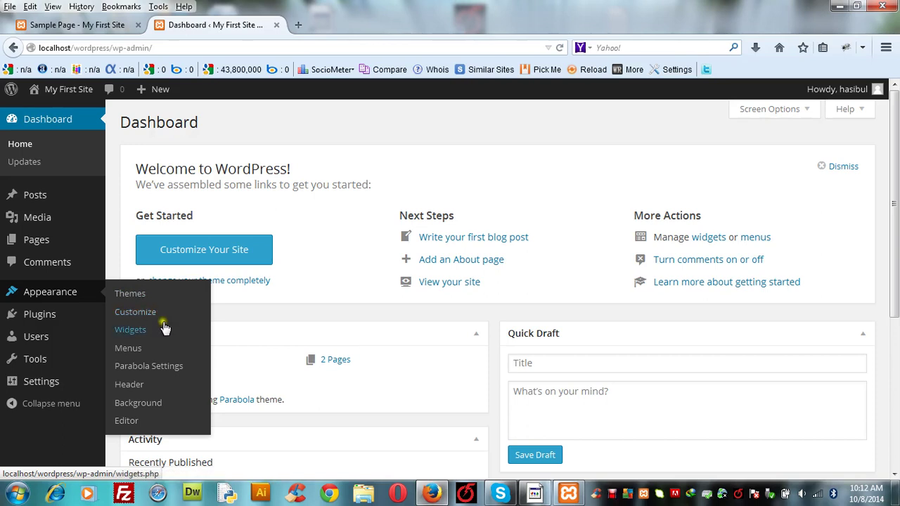
{"action": "left_click", "coordinate": [127, 334]}
{"action": "left_click", "coordinate": [125, 333]}
{"action": "left_click", "coordinate": [125, 333]}
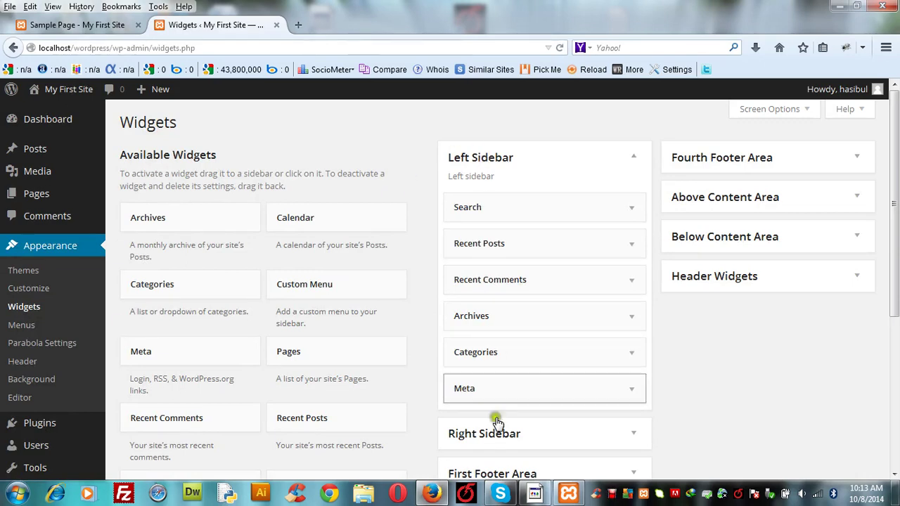
Examine the available widgets and the sidebar, footer, content and header widget areas, and compare them with the Sample Page's right sidebar.
{"action": "left_click", "coordinate": [894, 474]}
{"action": "left_click_drag", "start_coordinate": [893, 474], "coordinate": [893, 474]}
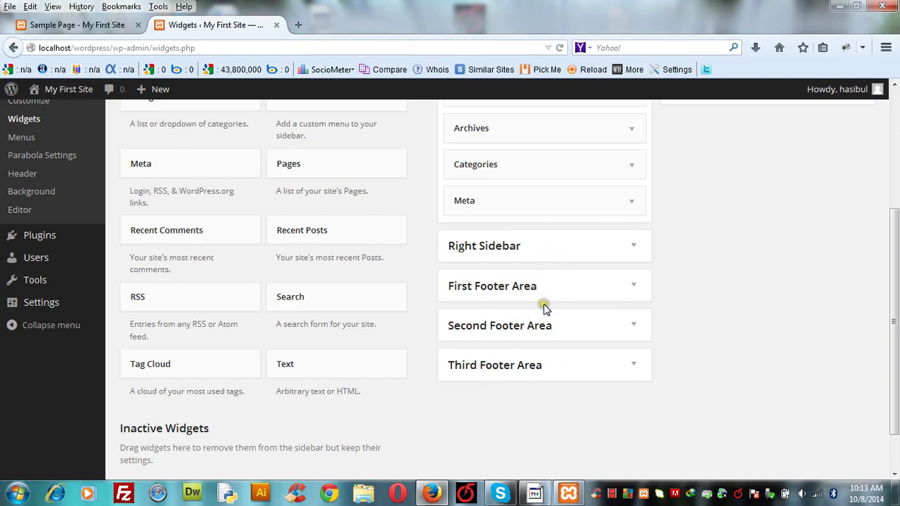
{"action": "scroll", "coordinate": [773, 175], "scroll_direction": "up", "scroll_amount": 5}
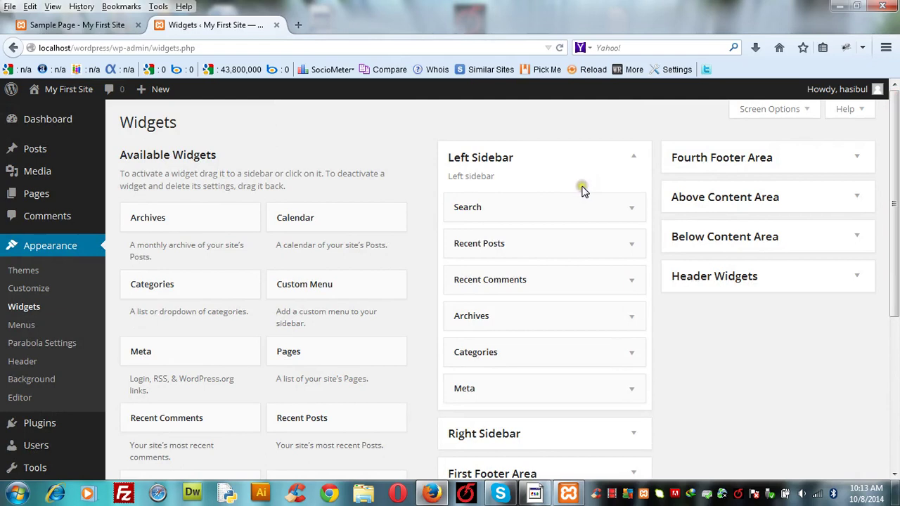
{"action": "left_click", "coordinate": [858, 158]}
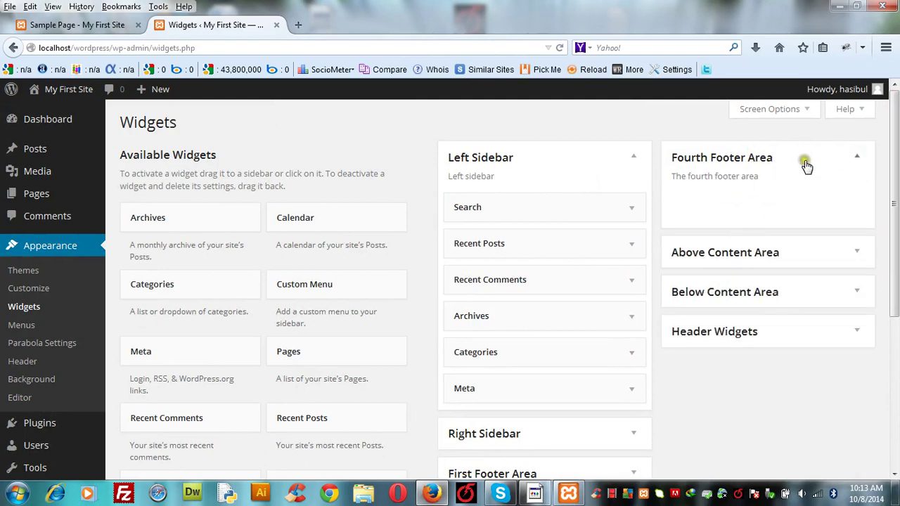
{"action": "left_click", "coordinate": [858, 157]}
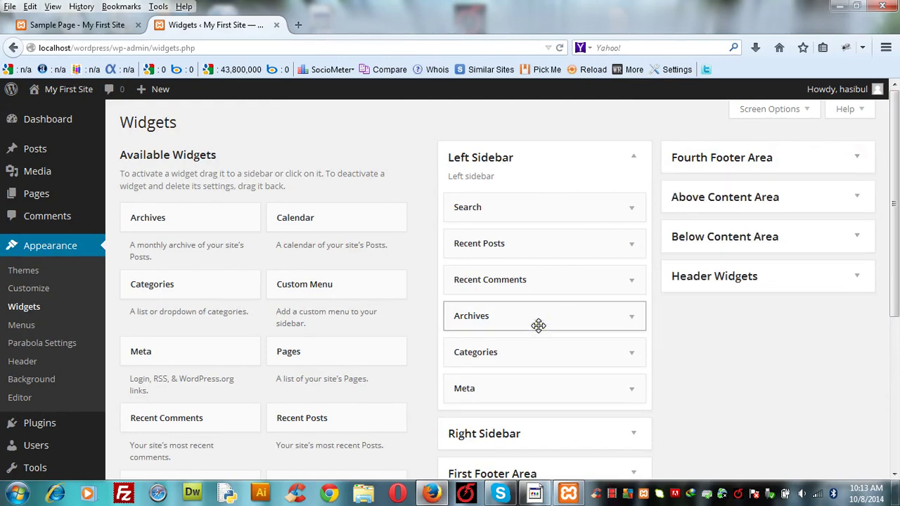
{"action": "scroll", "coordinate": [895, 476], "scroll_direction": "down", "scroll_amount": 5}
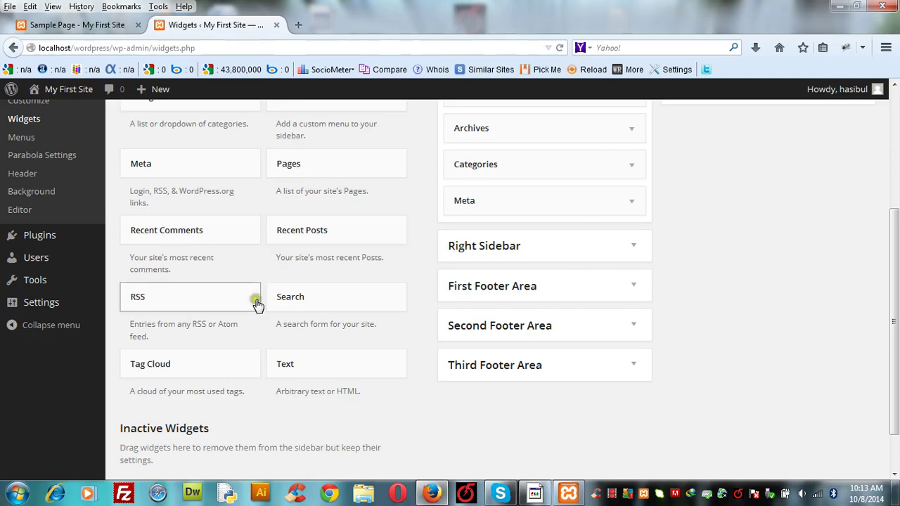
{"action": "left_click", "coordinate": [894, 85]}
{"action": "left_click_drag", "start_coordinate": [894, 92], "coordinate": [894, 91]}
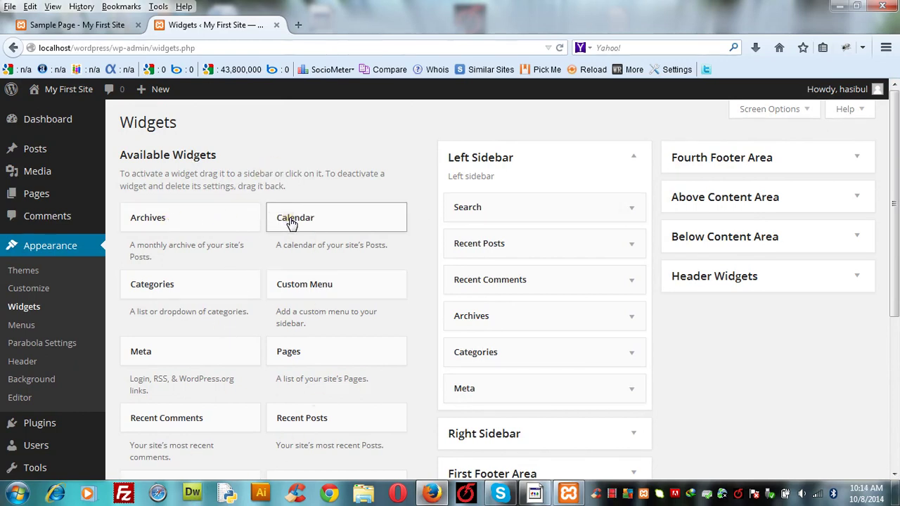
{"action": "left_click", "coordinate": [85, 25]}
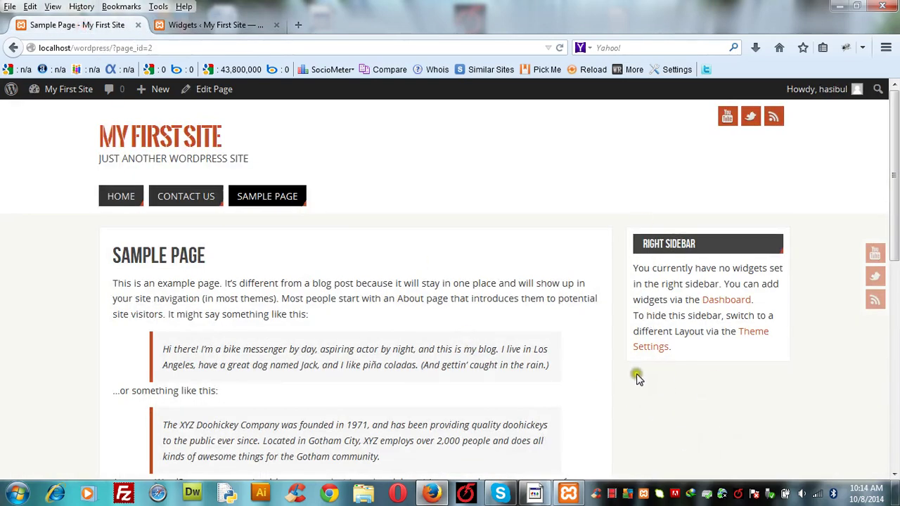
{"action": "left_click", "coordinate": [211, 25]}
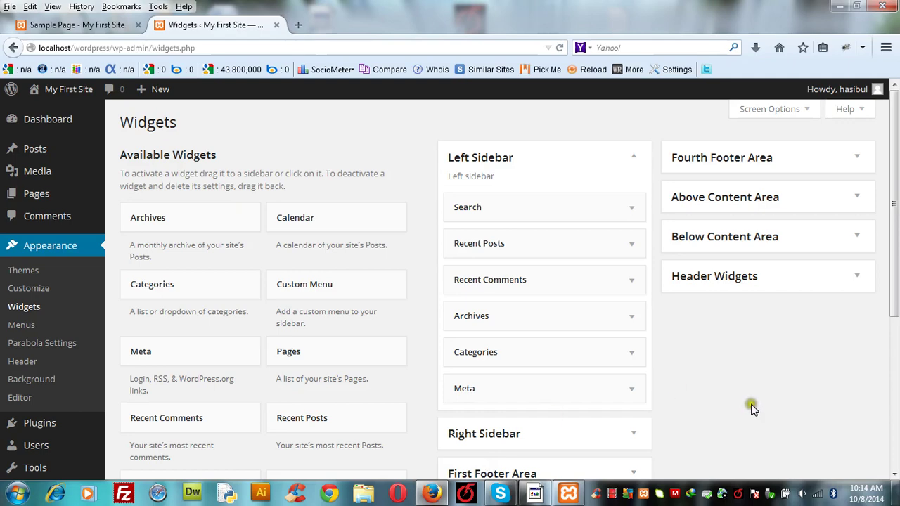
Add the Calendar widget to the First Footer Area, save it without a title, and collapse its settings.
{"action": "scroll", "coordinate": [894, 475], "scroll_direction": "down", "scroll_amount": 4}
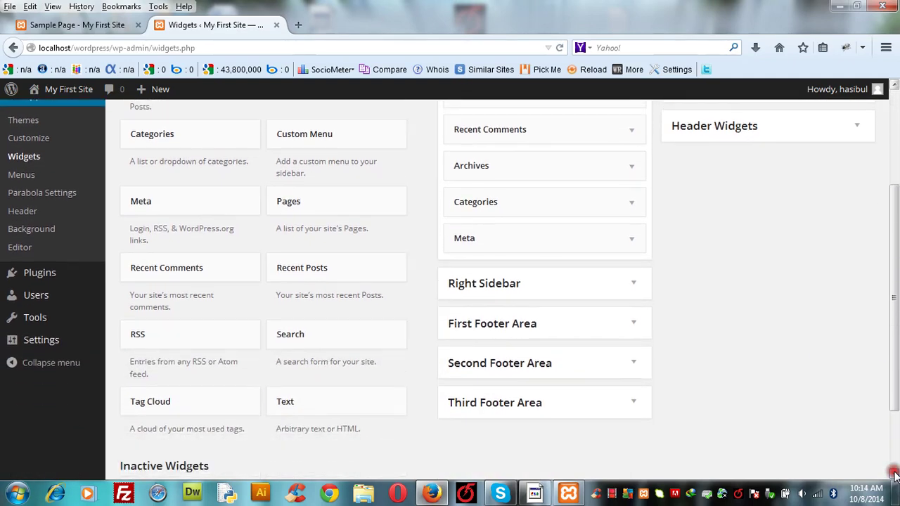
{"action": "scroll", "coordinate": [894, 89], "scroll_direction": "up", "scroll_amount": 3}
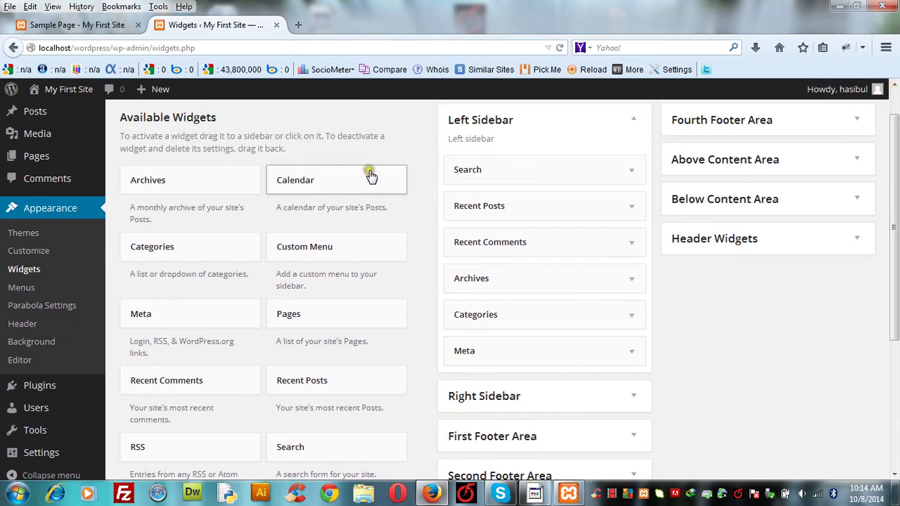
{"action": "left_click_drag", "start_coordinate": [364, 177], "coordinate": [532, 260]}
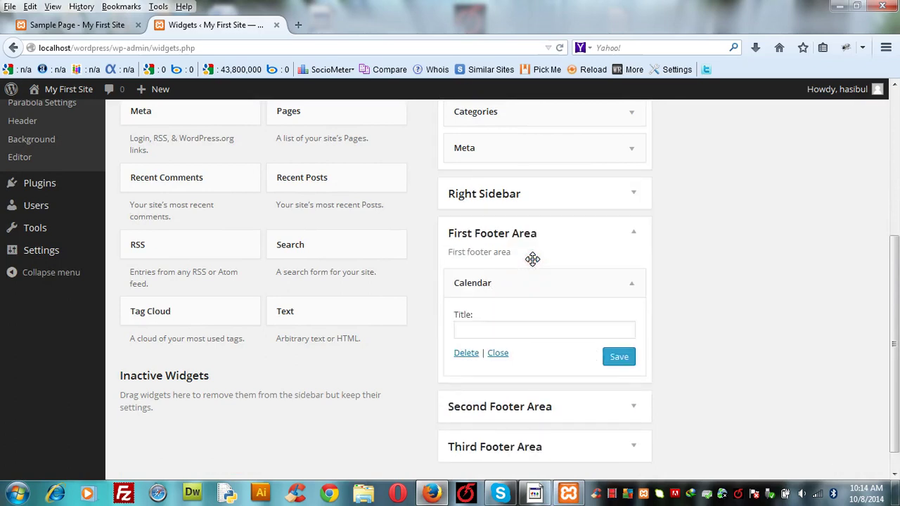
{"action": "left_click", "coordinate": [616, 357]}
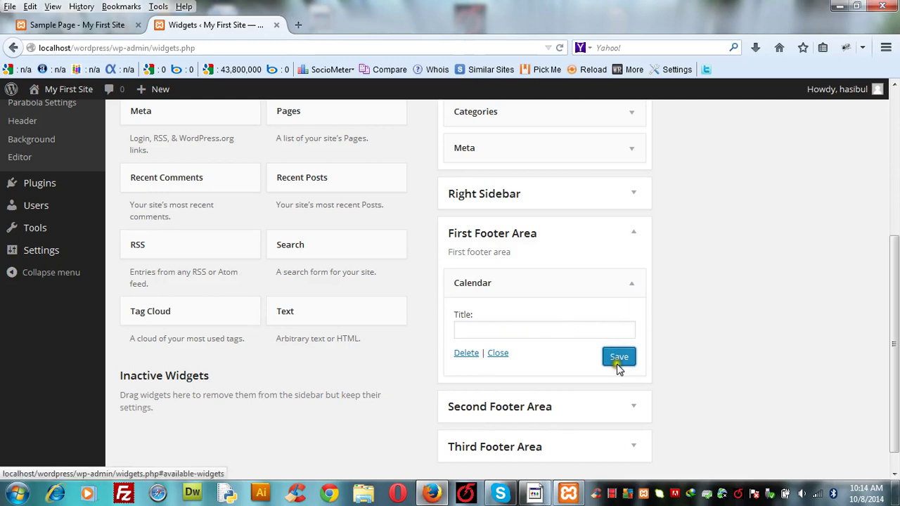
{"action": "left_click", "coordinate": [635, 283]}
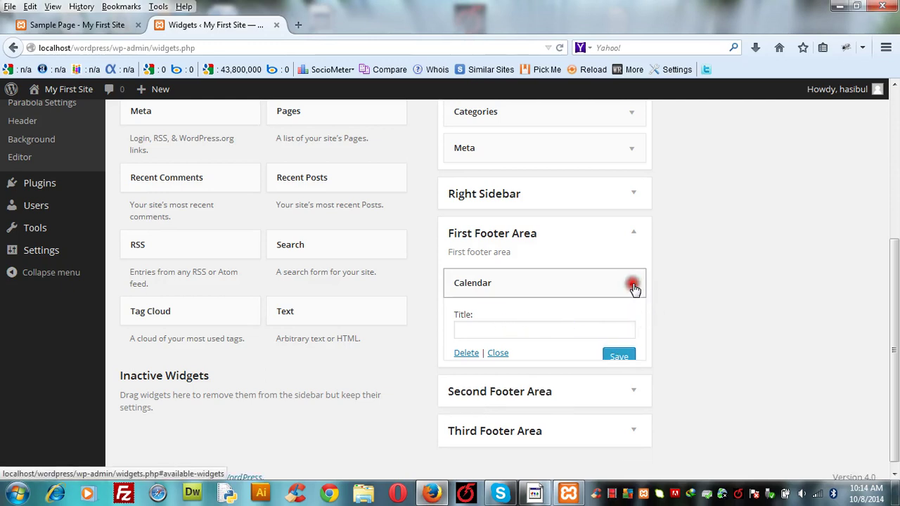
Switch to the live Sample Page and reload it to check for the added Calendar widget.
{"action": "left_click_drag", "start_coordinate": [894, 360], "coordinate": [881, 200]}
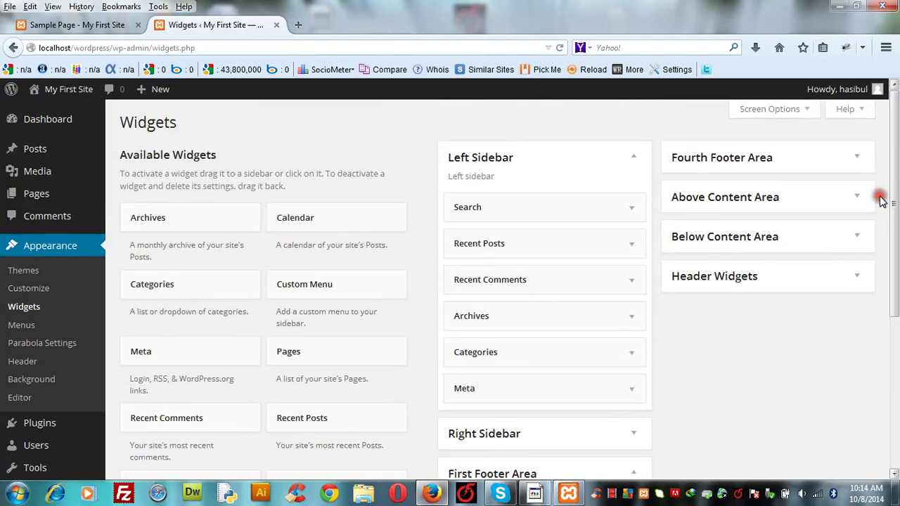
{"action": "left_click", "coordinate": [95, 27]}
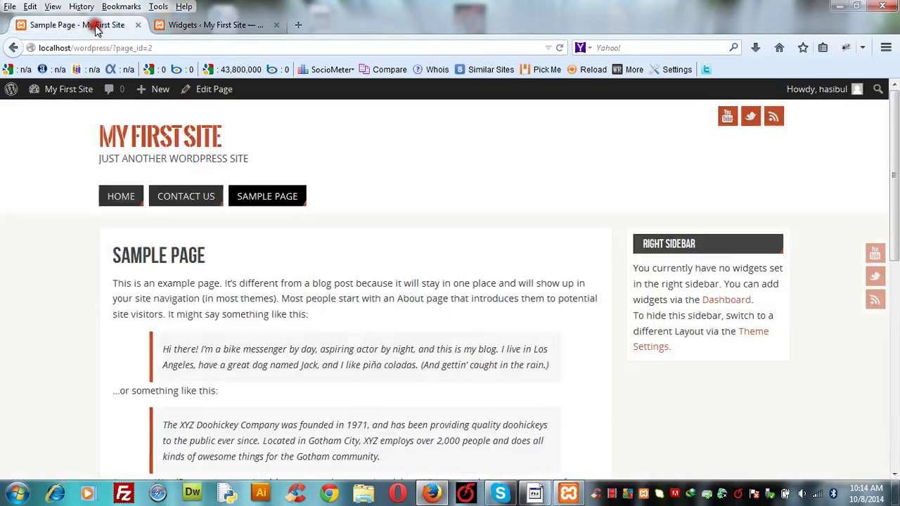
{"action": "left_click", "coordinate": [559, 47]}
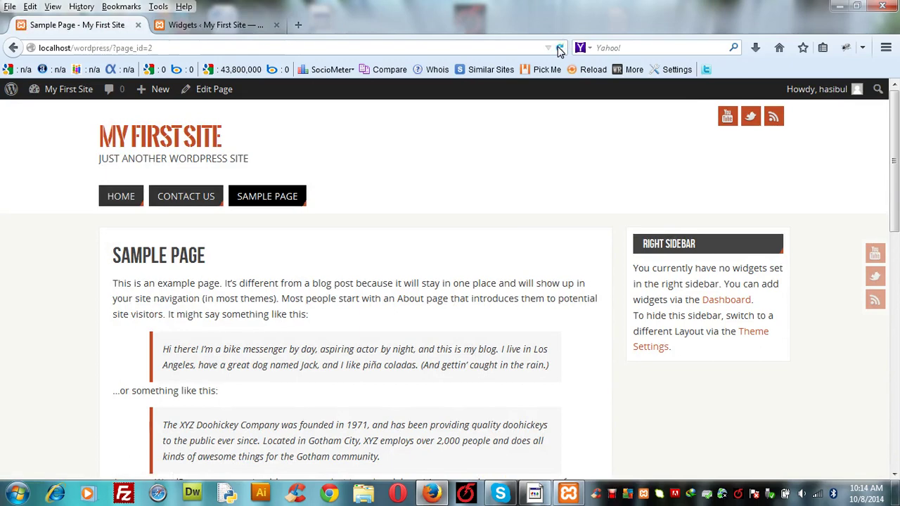
{"action": "mouse_move", "coordinate": [893, 211]}
{"action": "left_mouse_down"}
{"action": "mouse_move", "coordinate": [895, 354]}
{"action": "mouse_move", "coordinate": [881, 202]}
{"action": "left_mouse_up"}
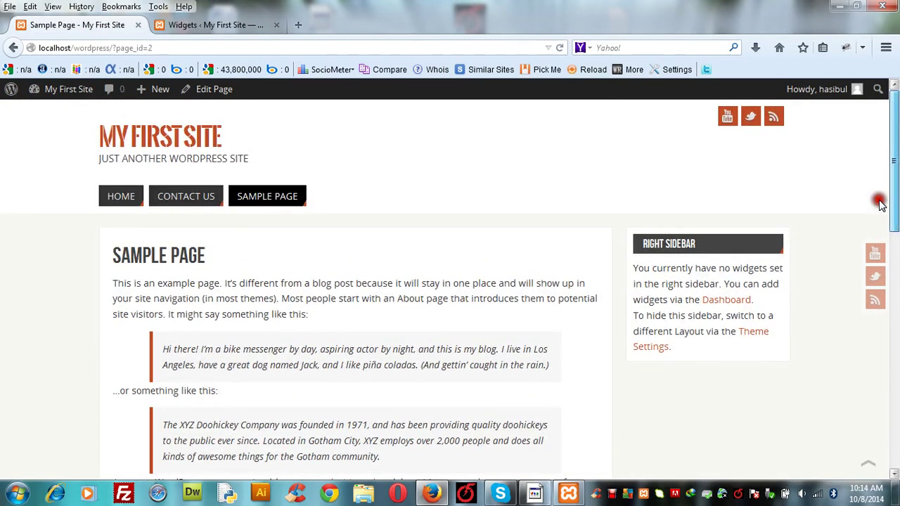
{"action": "left_click", "coordinate": [560, 47]}
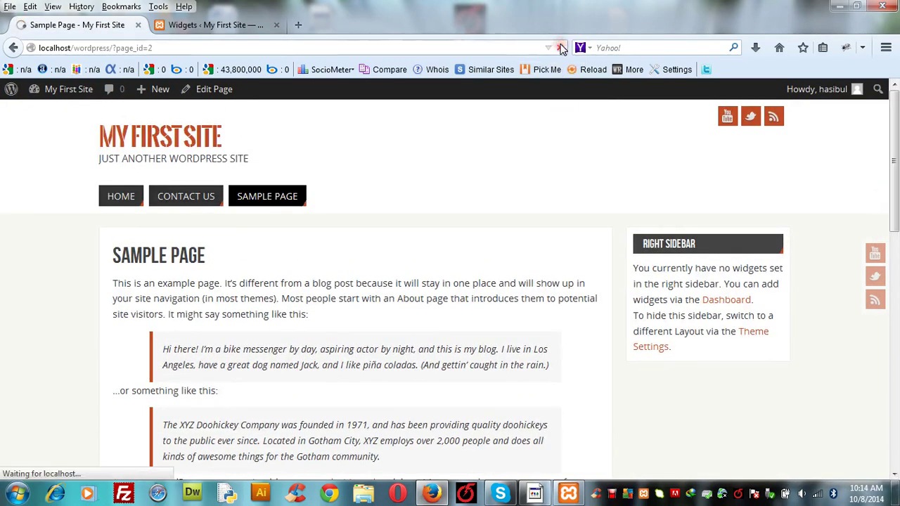
On the Widgets page, title the First Footer Area's Calendar widget "Calender", save it, and collapse its settings.
{"action": "left_click", "coordinate": [208, 25]}
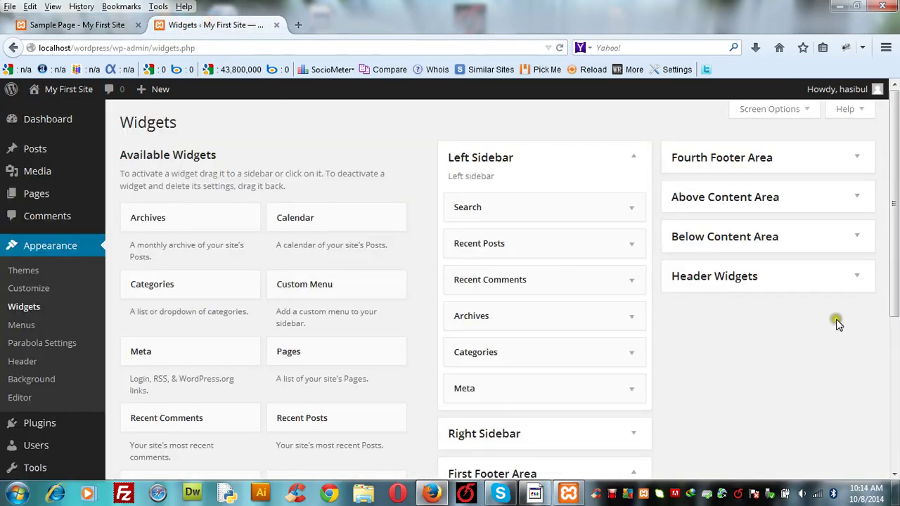
{"action": "left_click_drag", "start_coordinate": [892, 295], "coordinate": [894, 431]}
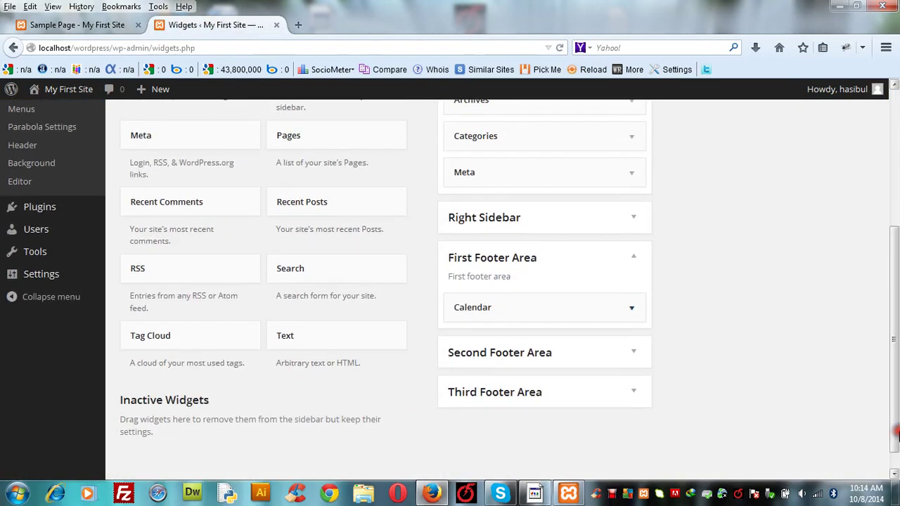
{"action": "left_click", "coordinate": [522, 311]}
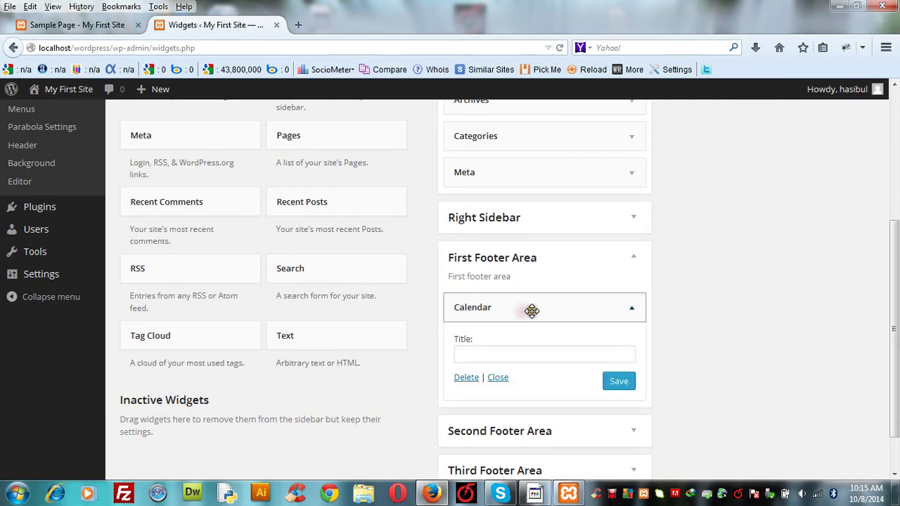
{"action": "left_click", "coordinate": [619, 380]}
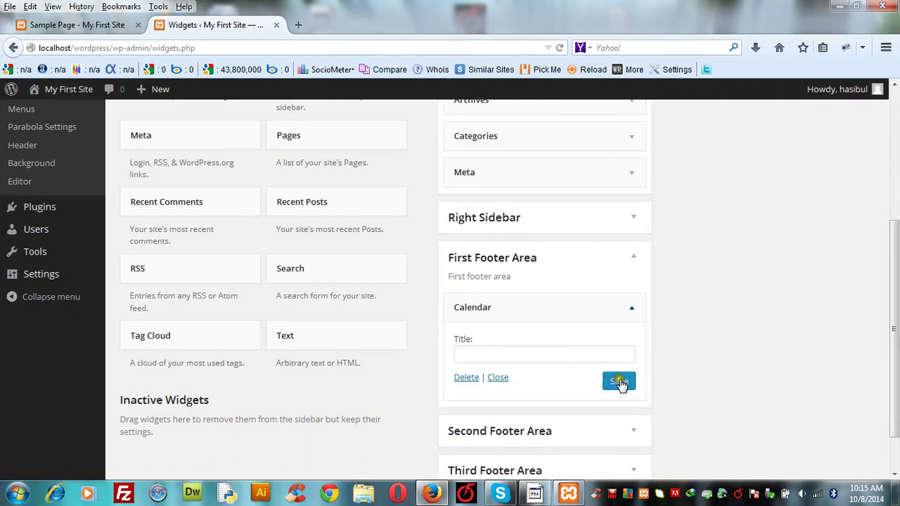
{"action": "left_click", "coordinate": [561, 355]}
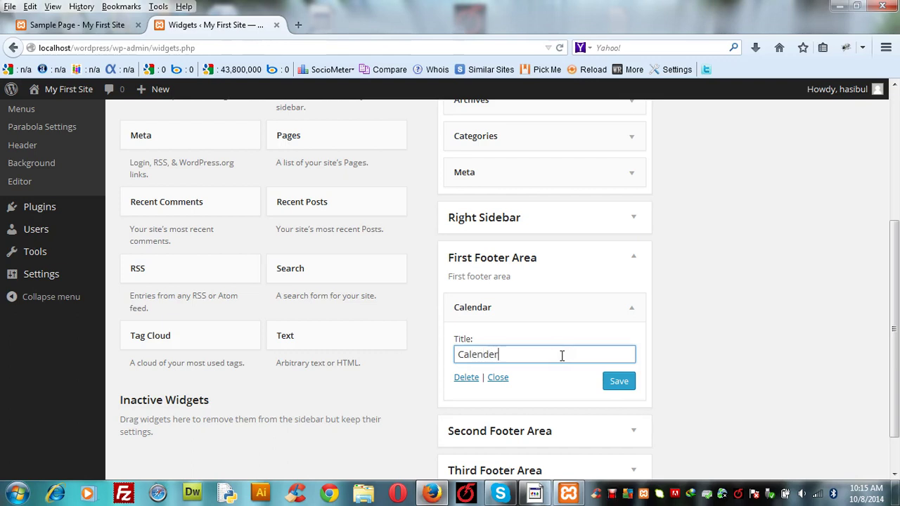
{"action": "left_click", "coordinate": [618, 384]}
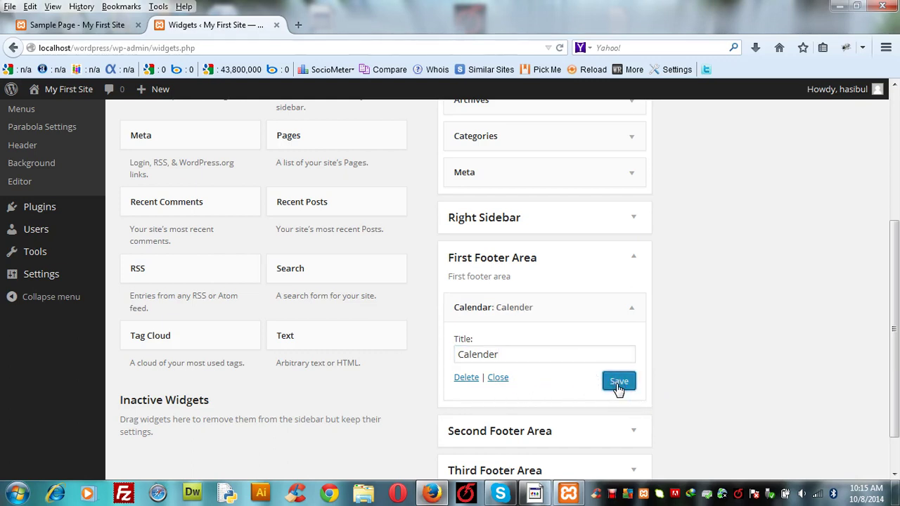
{"action": "scroll", "coordinate": [890, 351], "scroll_direction": "down", "scroll_amount": 2}
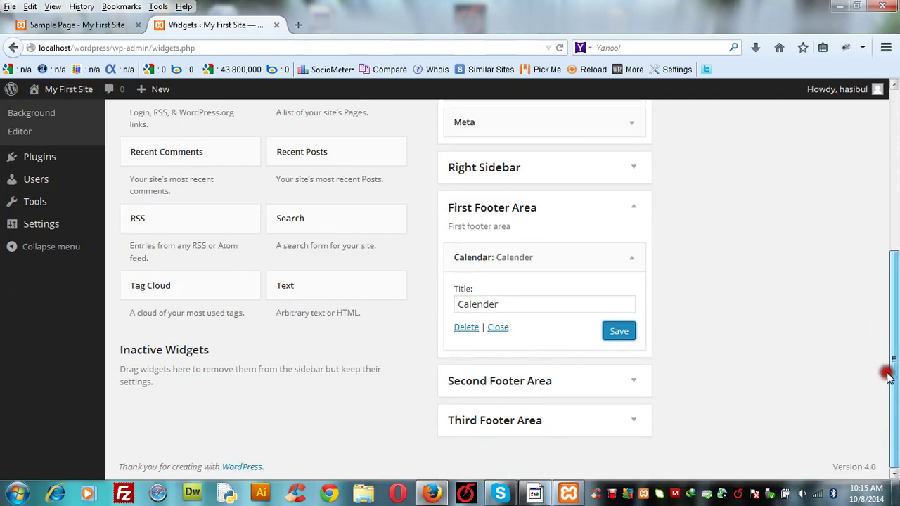
{"action": "left_click_drag", "start_coordinate": [890, 372], "coordinate": [872, 144]}
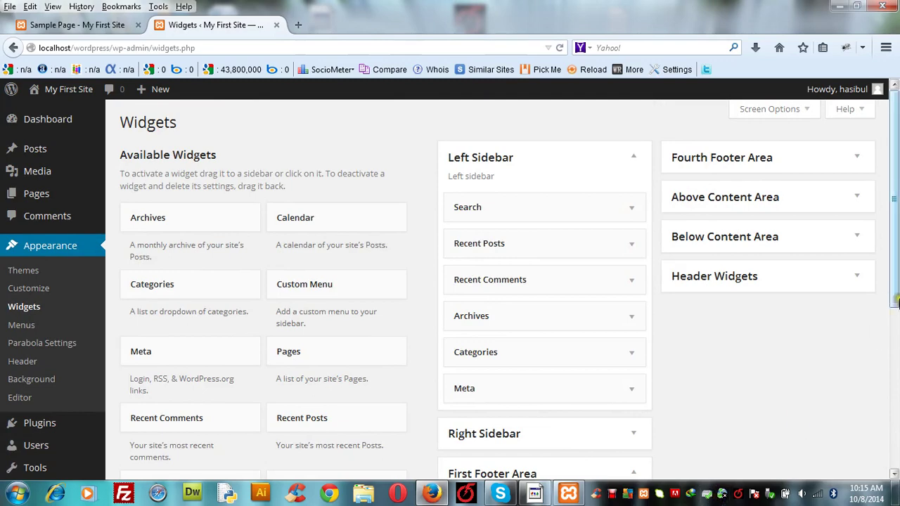
{"action": "left_click_drag", "start_coordinate": [896, 301], "coordinate": [877, 375]}
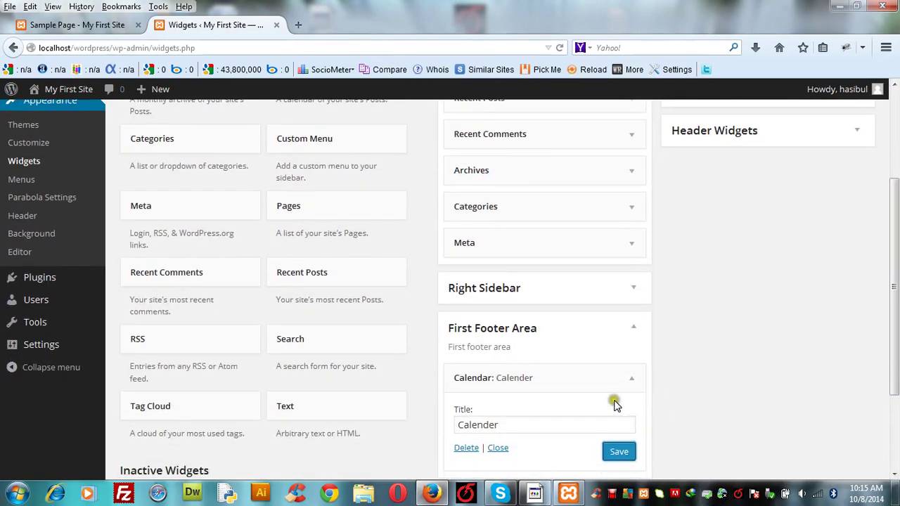
{"action": "left_click", "coordinate": [633, 380]}
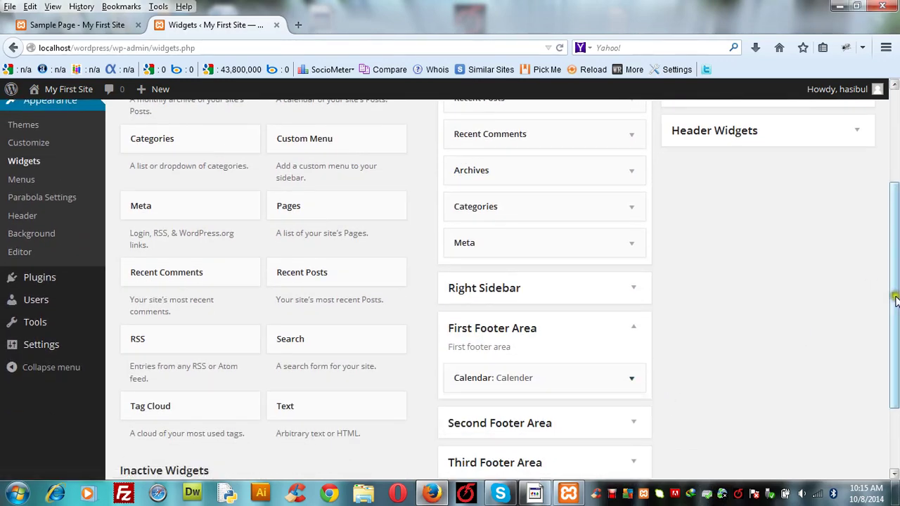
Reload the live Sample Page to check it for the titled Calendar widget.
{"action": "left_click_drag", "start_coordinate": [895, 301], "coordinate": [891, 180]}
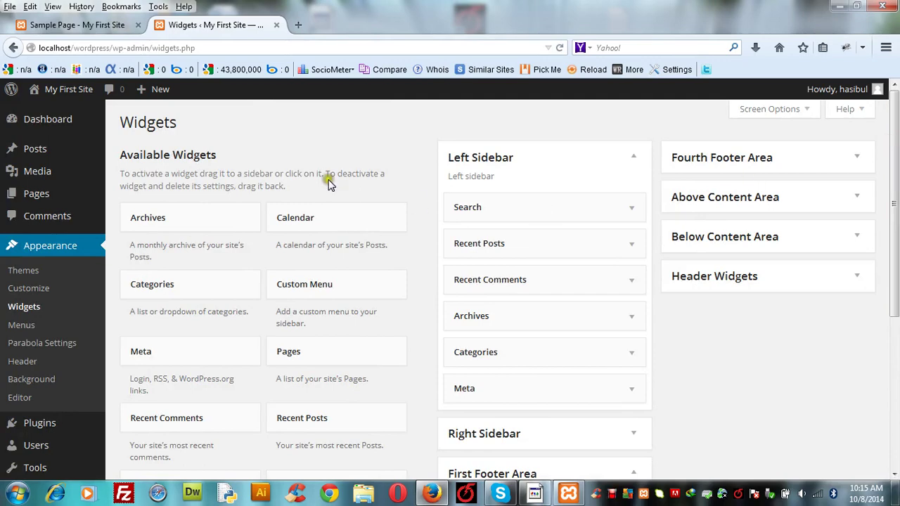
{"action": "left_click", "coordinate": [53, 26]}
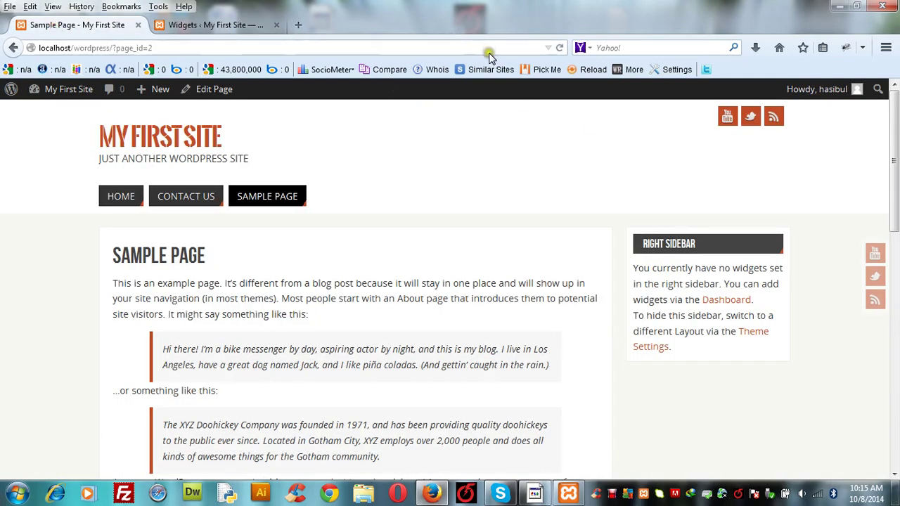
{"action": "left_click", "coordinate": [559, 48]}
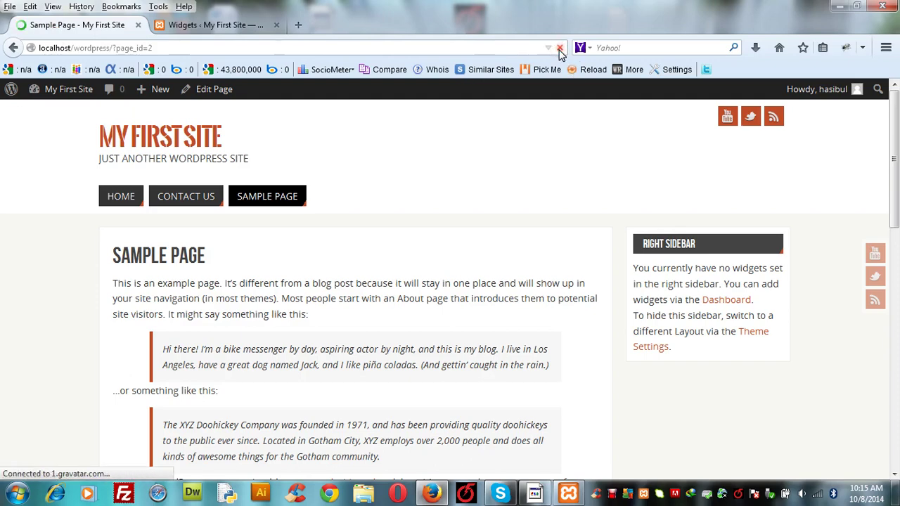
Return to the Widgets page, briefly view the Fourth Footer Area, and collapse the First Footer Area.
{"action": "left_click", "coordinate": [217, 24]}
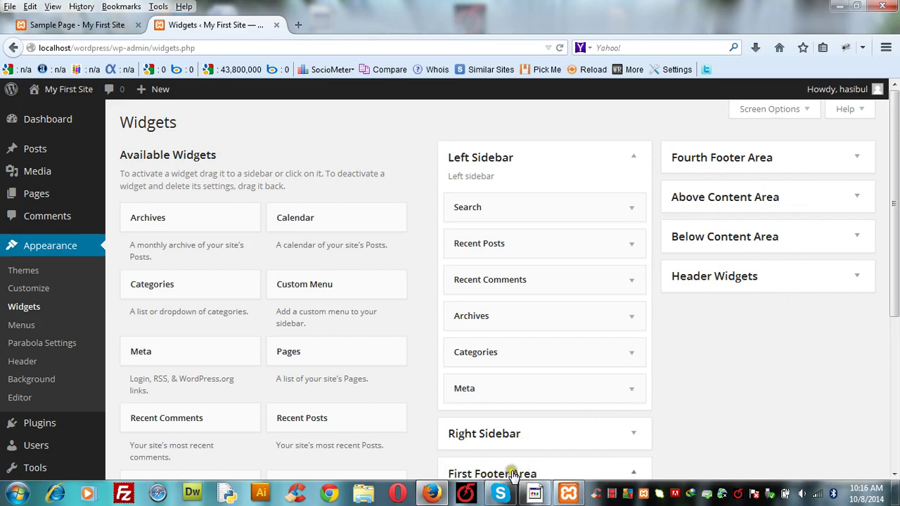
{"action": "left_click", "coordinate": [856, 159]}
{"action": "left_click", "coordinate": [857, 159]}
{"action": "scroll", "coordinate": [894, 476], "scroll_direction": "down", "scroll_amount": 4}
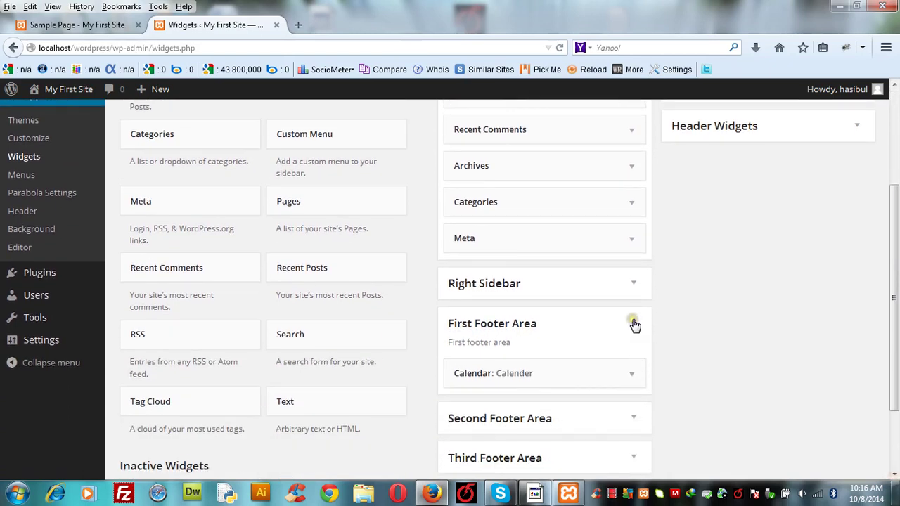
{"action": "left_click", "coordinate": [633, 323]}
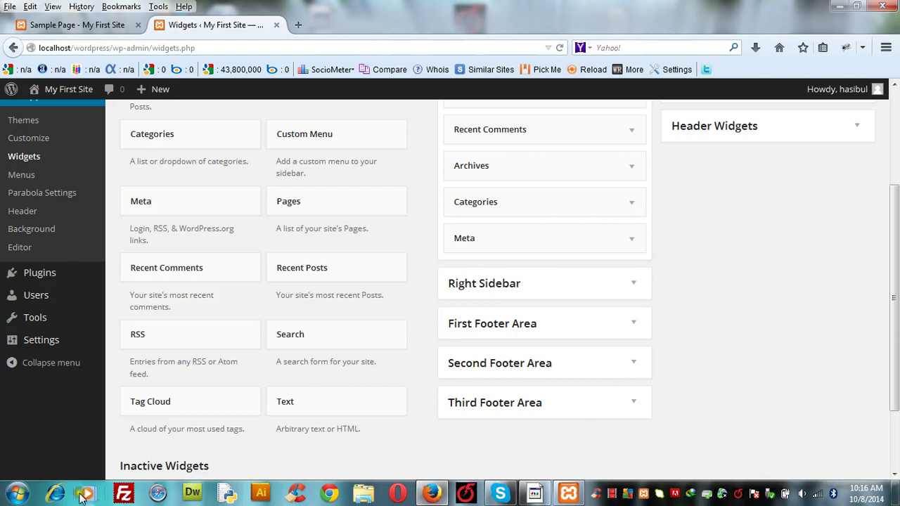
{"action": "left_click", "coordinate": [612, 494]}
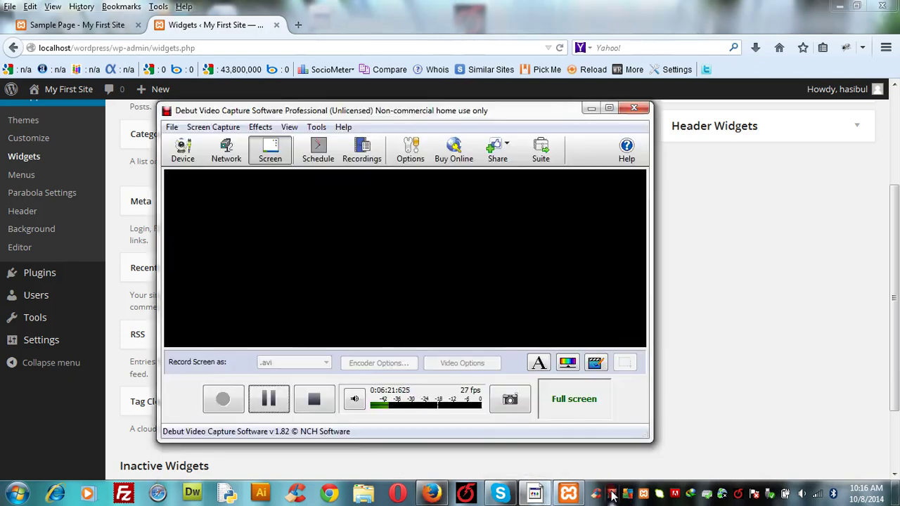
{"action": "left_click", "coordinate": [278, 403]}
{"action": "left_click", "coordinate": [226, 400]}
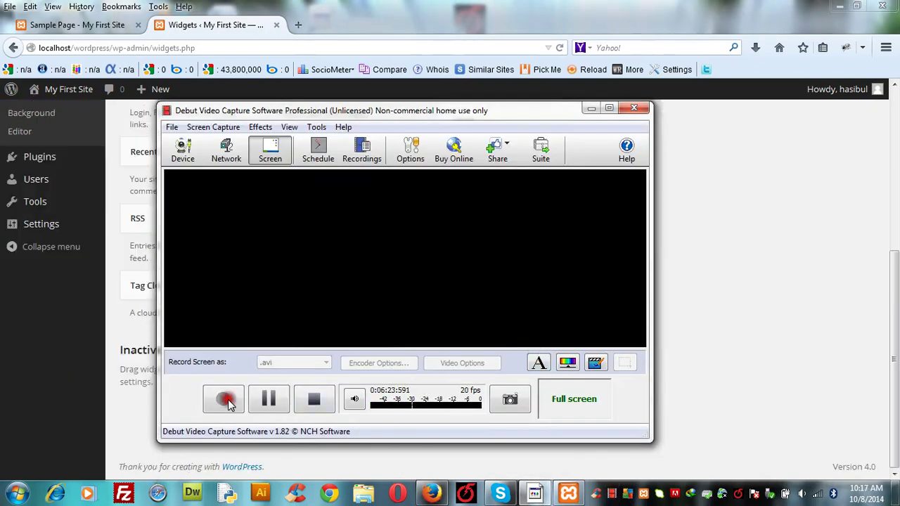
{"action": "left_click", "coordinate": [590, 109]}
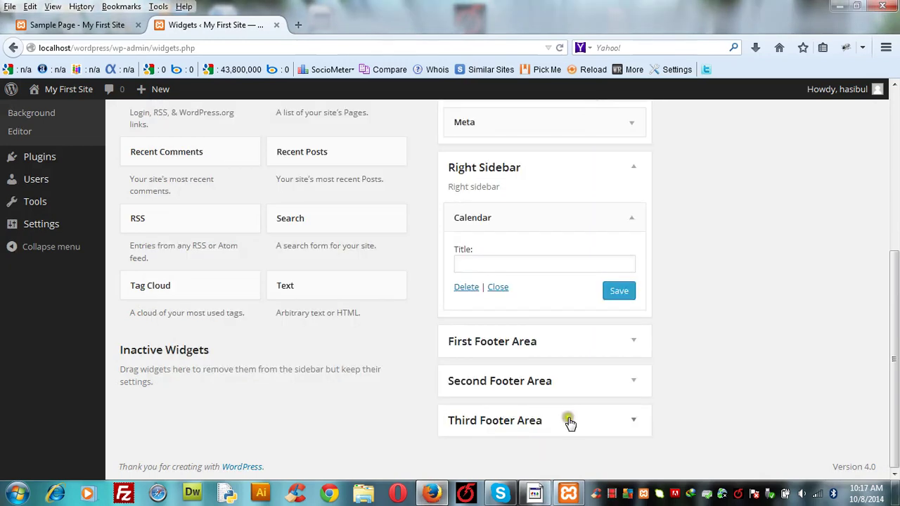
{"action": "left_click", "coordinate": [611, 493]}
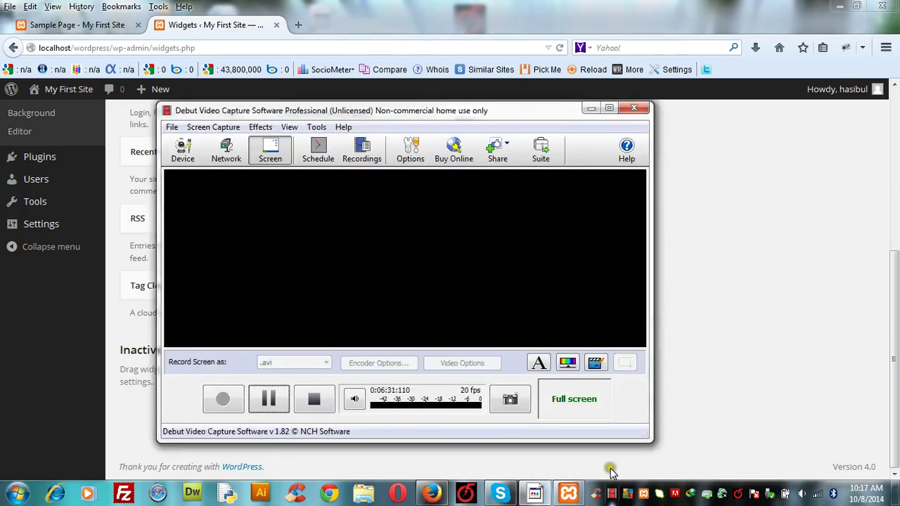
{"action": "left_click", "coordinate": [589, 109]}
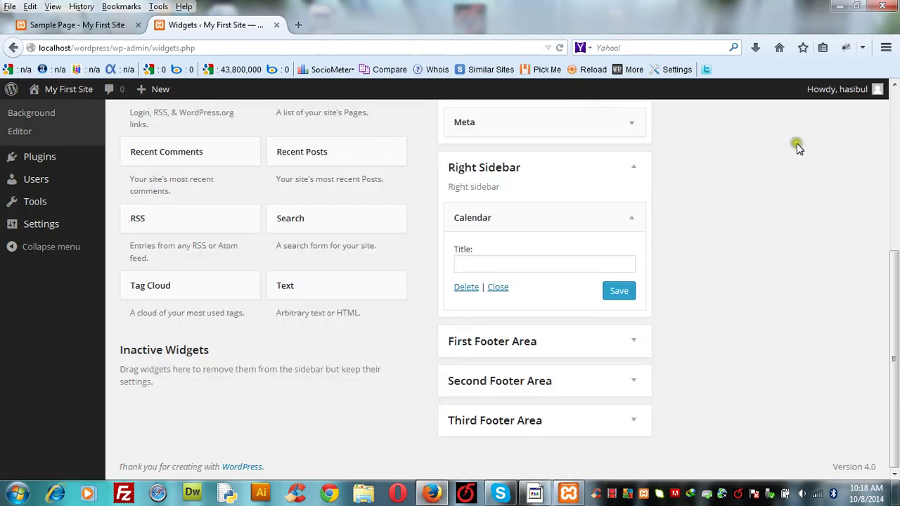
Examine the Calendar widget's open settings in the Right Sidebar alongside the list of available widgets.
{"action": "left_click_drag", "start_coordinate": [895, 290], "coordinate": [880, 201]}
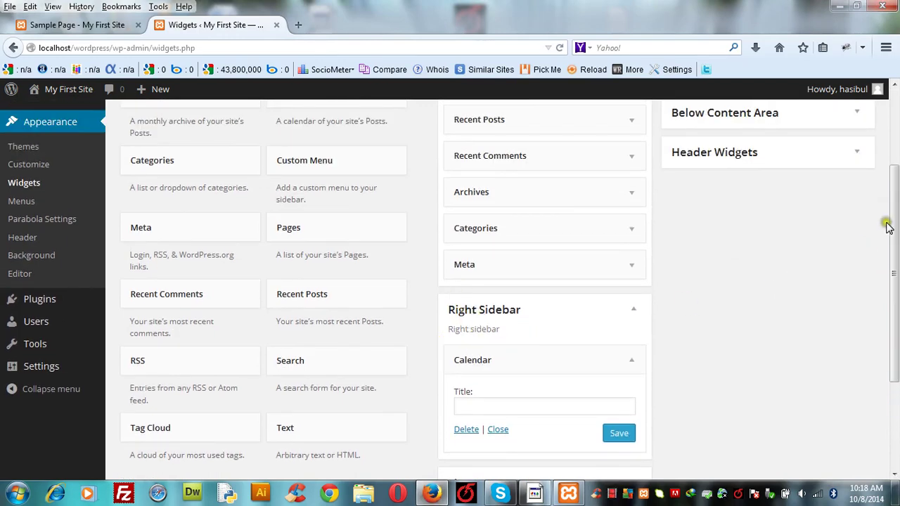
{"action": "scroll", "coordinate": [888, 225], "scroll_direction": "down", "scroll_amount": 5}
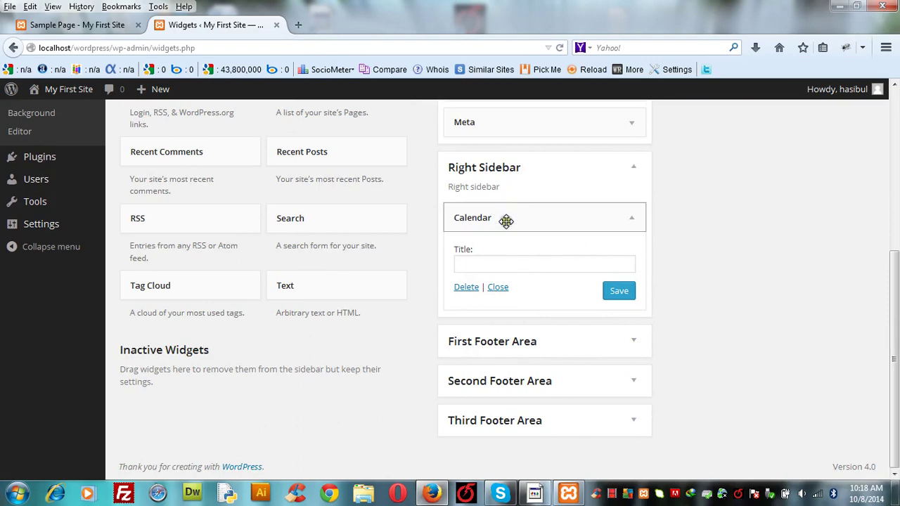
{"action": "left_click", "coordinate": [895, 111]}
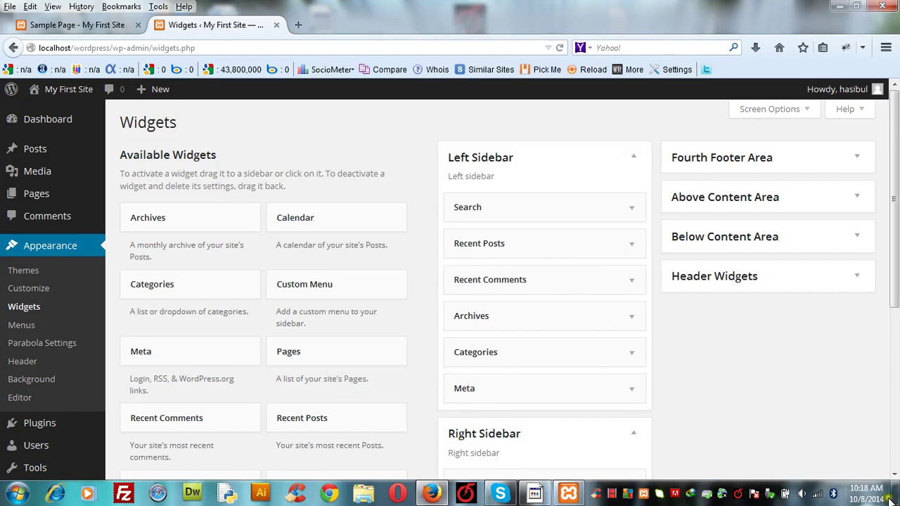
{"action": "left_click", "coordinate": [894, 477]}
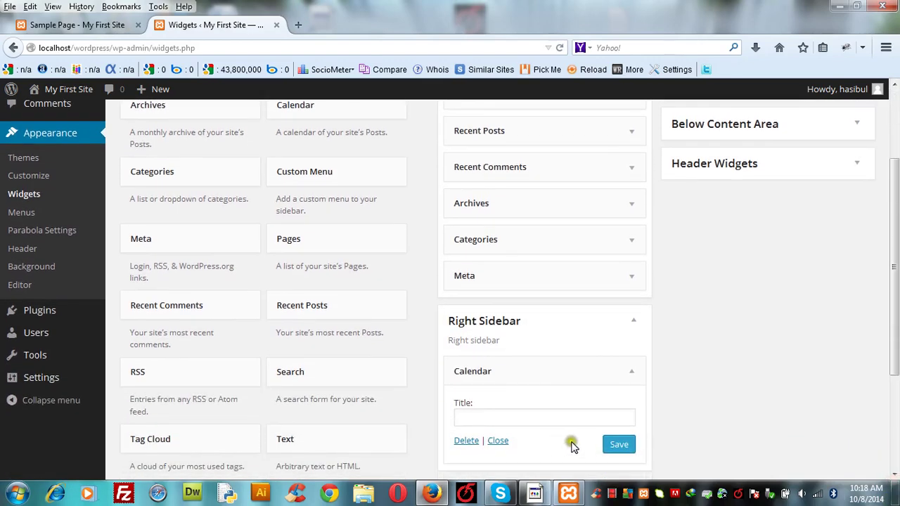
Save the Right Sidebar's untitled Calendar widget and view the live Sample Page.
{"action": "left_click", "coordinate": [617, 444]}
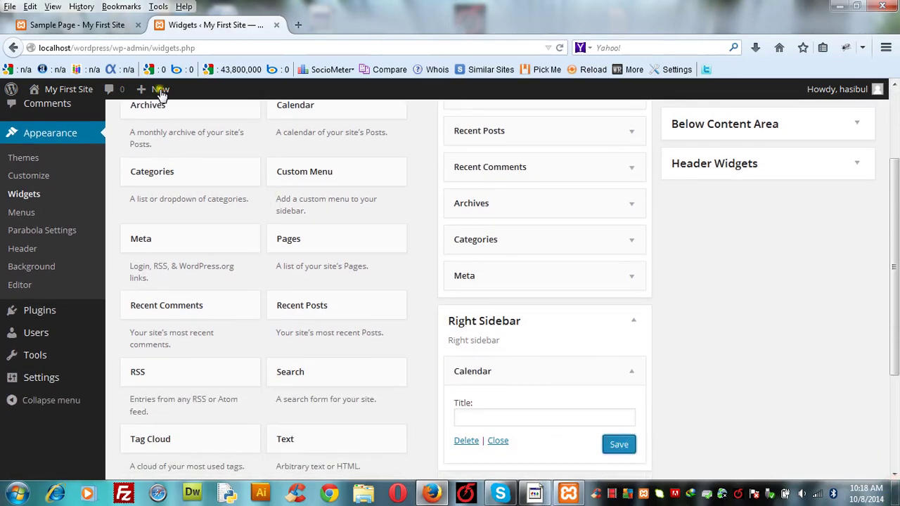
{"action": "left_click", "coordinate": [74, 26]}
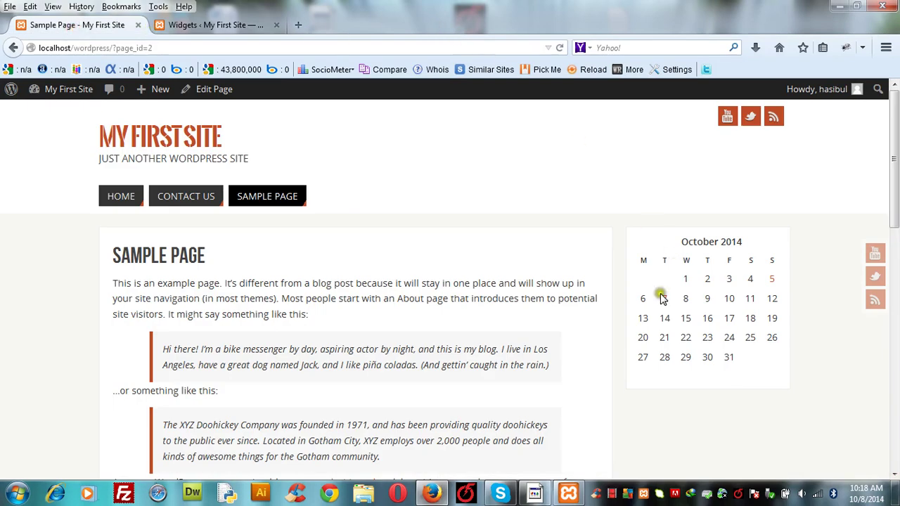
On the Widgets page, remove the Calendar widget from the Right Sidebar and reload the live Sample Page to check its sidebar.
{"action": "left_click", "coordinate": [206, 28]}
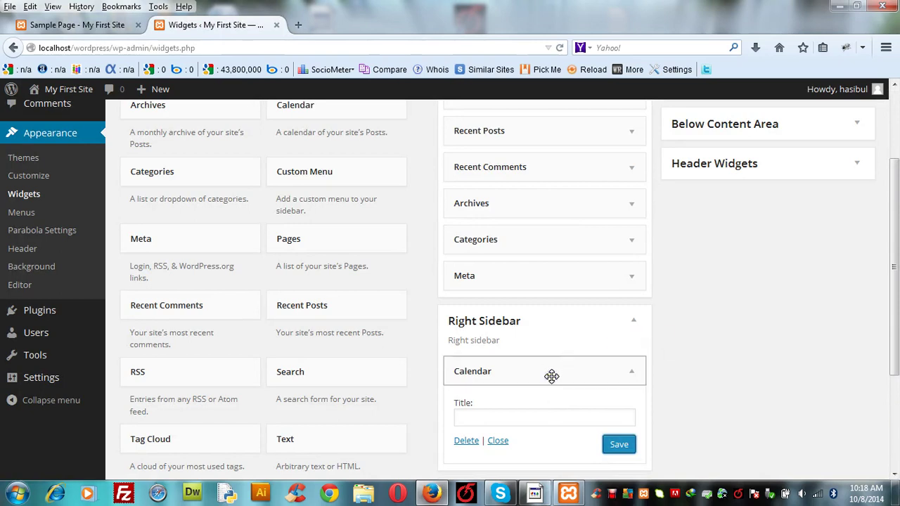
{"action": "left_click_drag", "start_coordinate": [551, 376], "coordinate": [341, 102]}
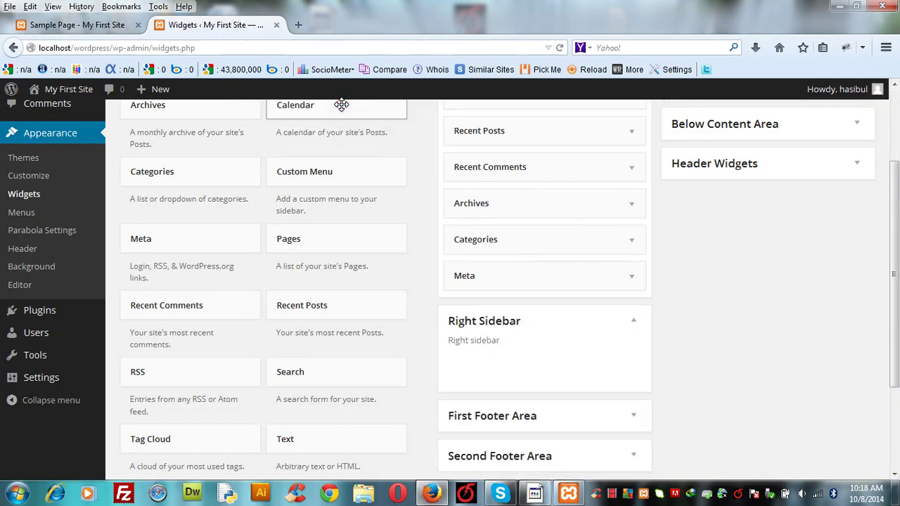
{"action": "left_click", "coordinate": [84, 25]}
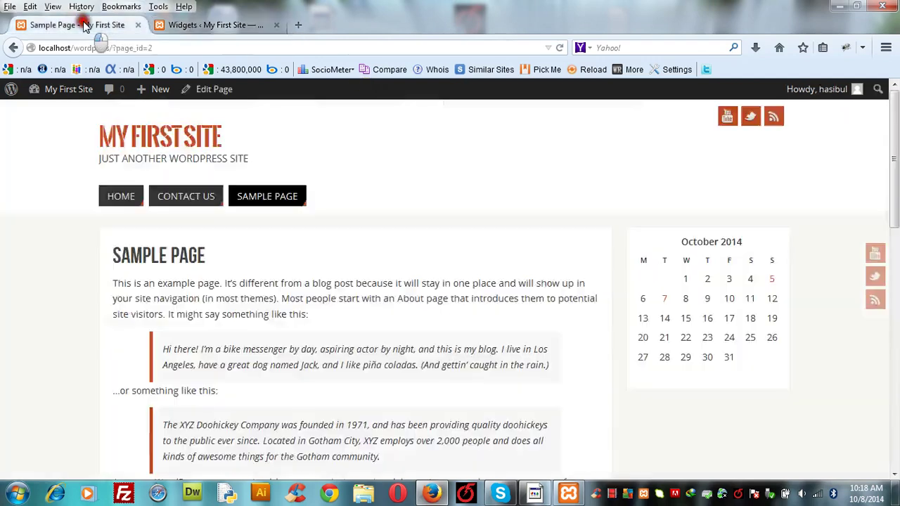
{"action": "left_click", "coordinate": [561, 48]}
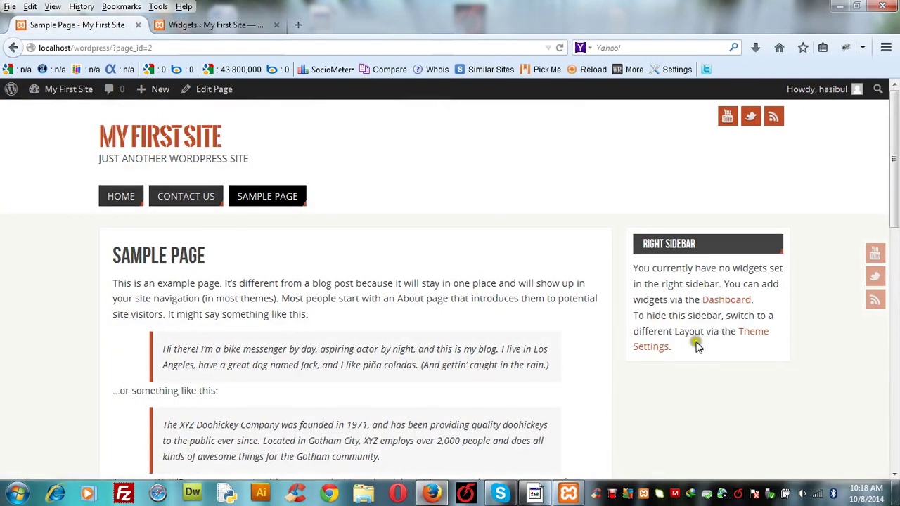
Return to the Widgets page, add the Calendar widget back to the Right Sidebar, and save it without a title.
{"action": "left_click", "coordinate": [211, 29]}
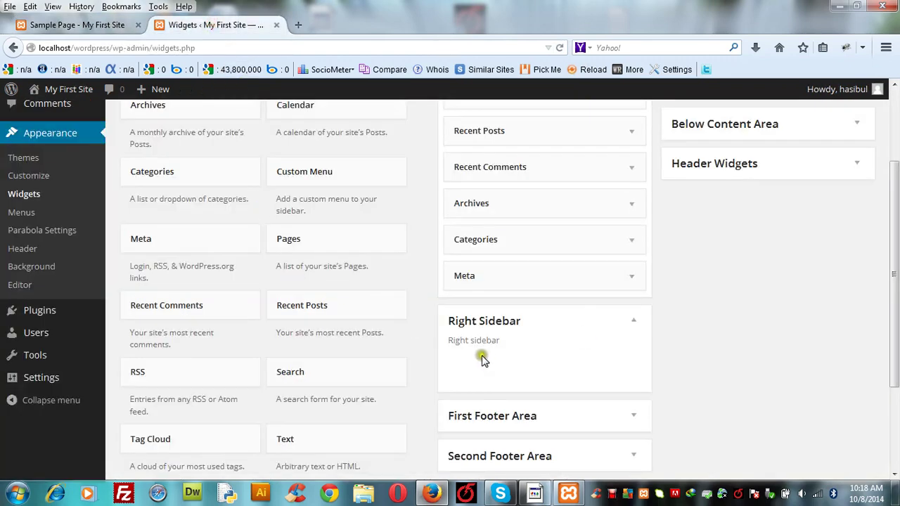
{"action": "left_click_drag", "start_coordinate": [317, 104], "coordinate": [499, 385]}
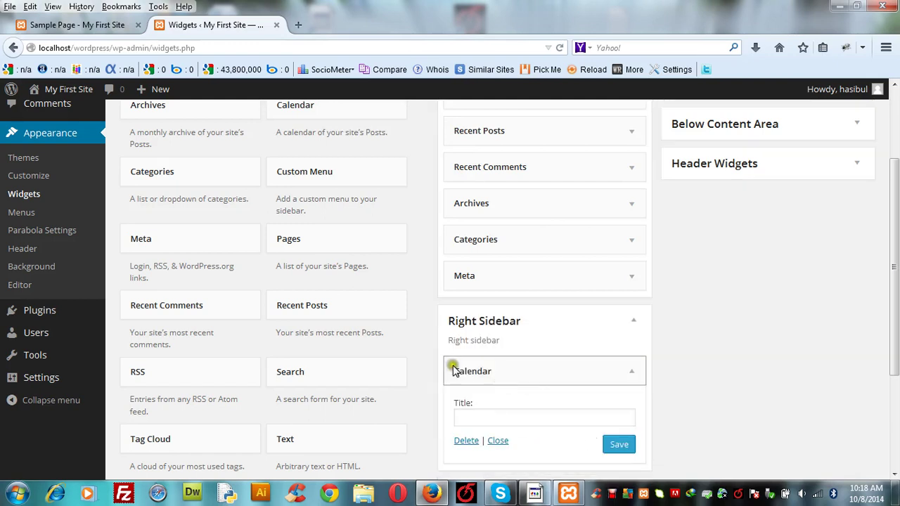
{"action": "left_click", "coordinate": [618, 445]}
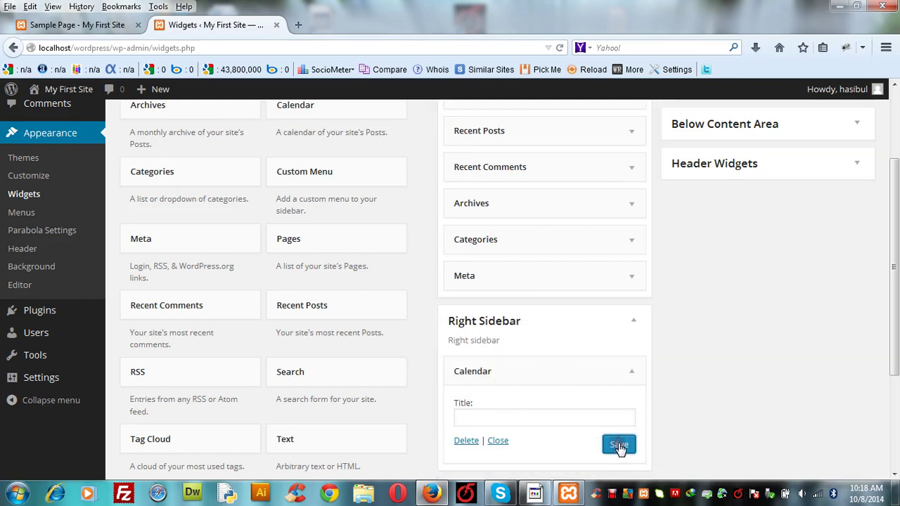
Collapse the Right Sidebar's Calendar widget, add an untitled Search widget to the same area, and place it above the Calendar.
{"action": "scroll", "coordinate": [893, 477], "scroll_direction": "down", "scroll_amount": 2}
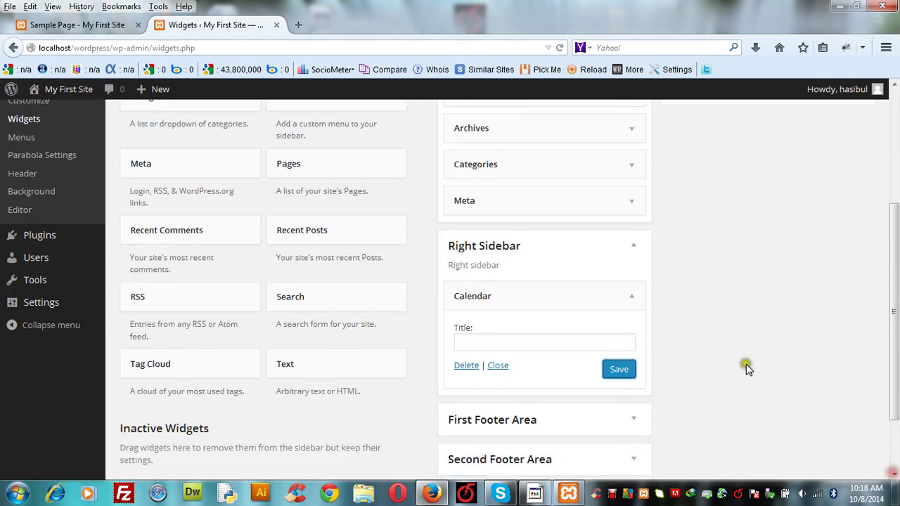
{"action": "left_click", "coordinate": [632, 298]}
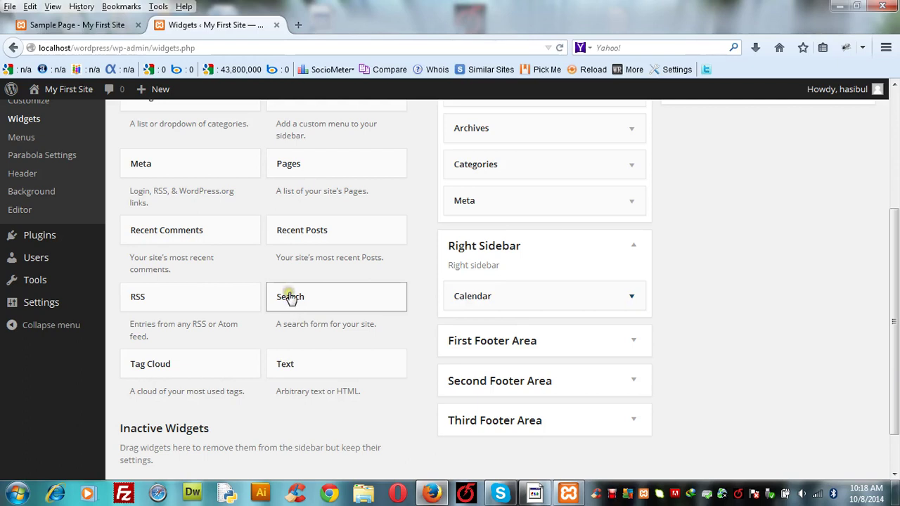
{"action": "left_click_drag", "start_coordinate": [290, 296], "coordinate": [469, 319]}
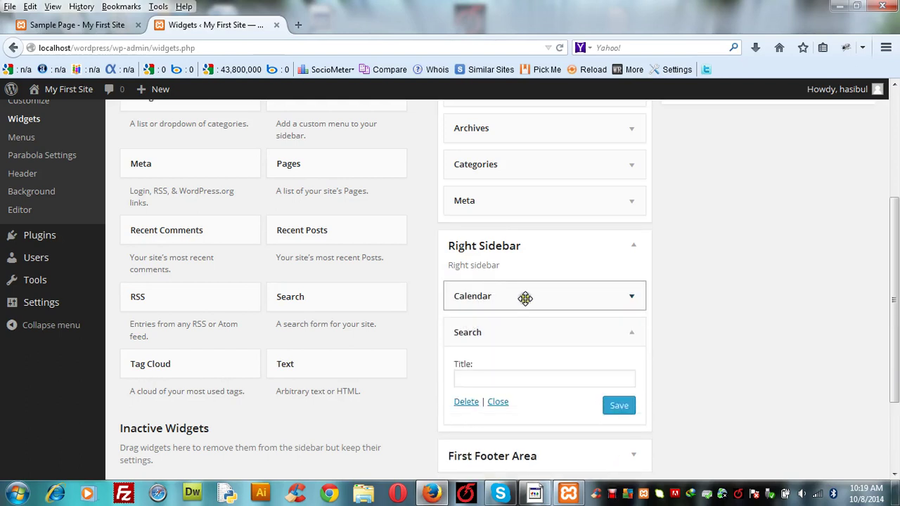
{"action": "left_click", "coordinate": [633, 334]}
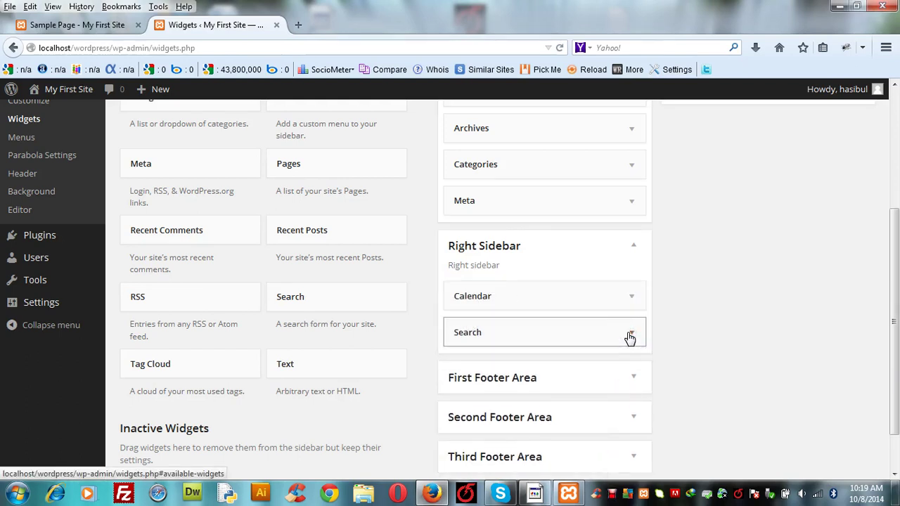
{"action": "left_click_drag", "start_coordinate": [571, 337], "coordinate": [570, 296]}
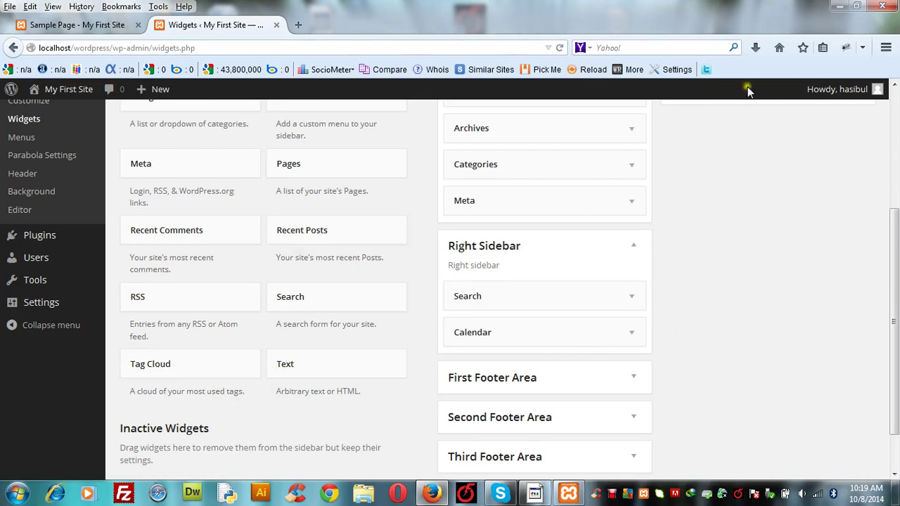
Add the RSS widget to the Right Sidebar below the Calendar widget and collapse its settings.
{"action": "left_click", "coordinate": [894, 98]}
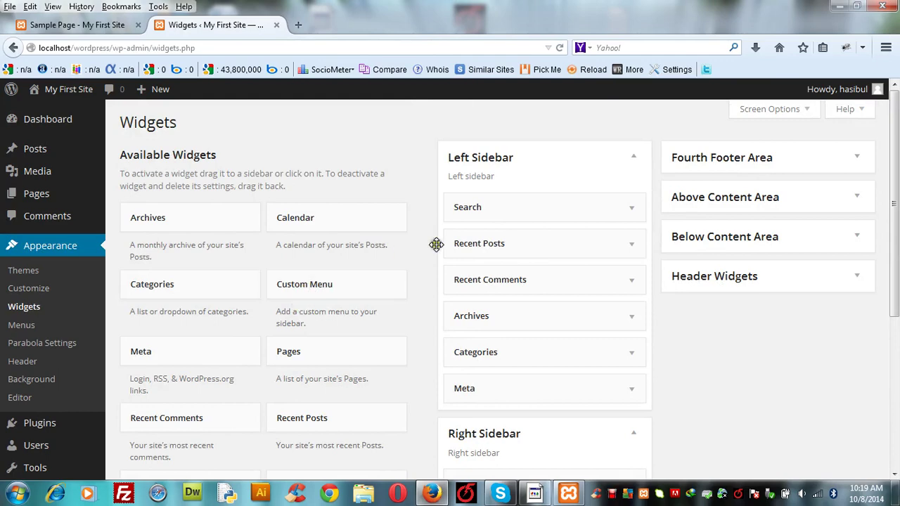
{"action": "left_click", "coordinate": [895, 476]}
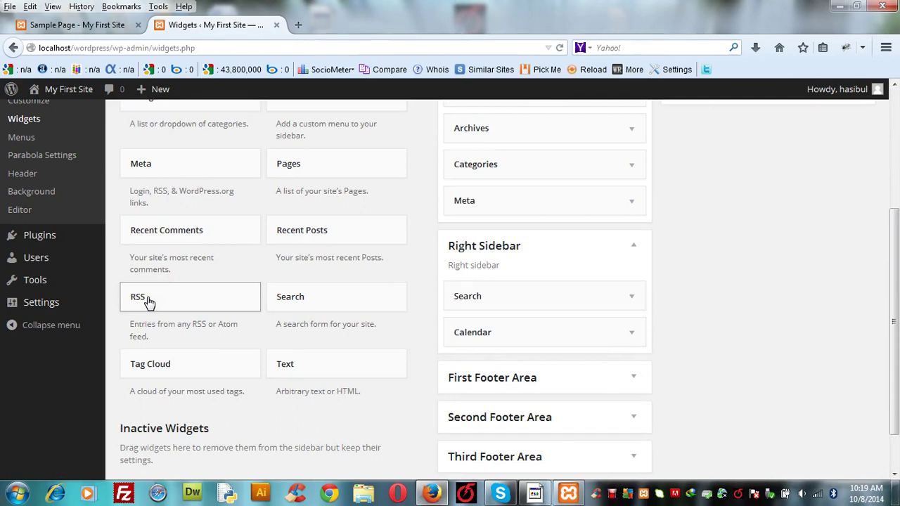
{"action": "left_click_drag", "start_coordinate": [149, 301], "coordinate": [468, 360]}
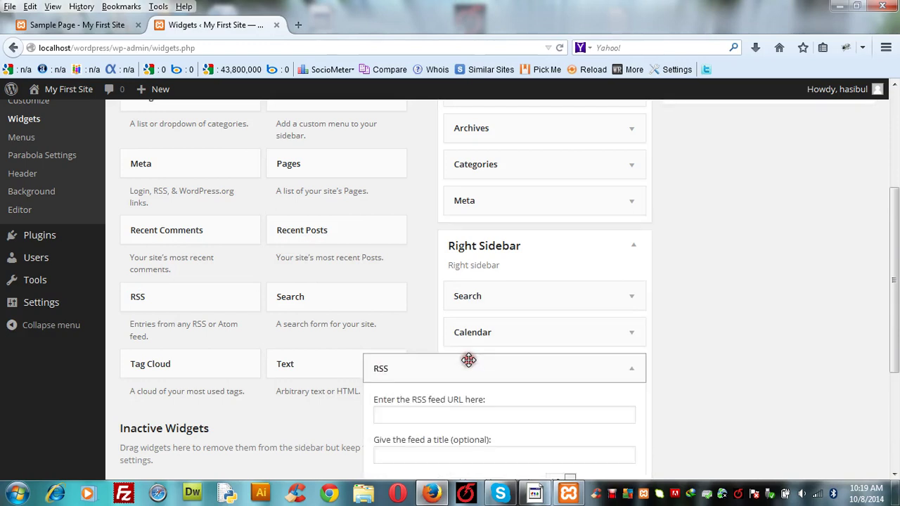
{"action": "left_click", "coordinate": [631, 371]}
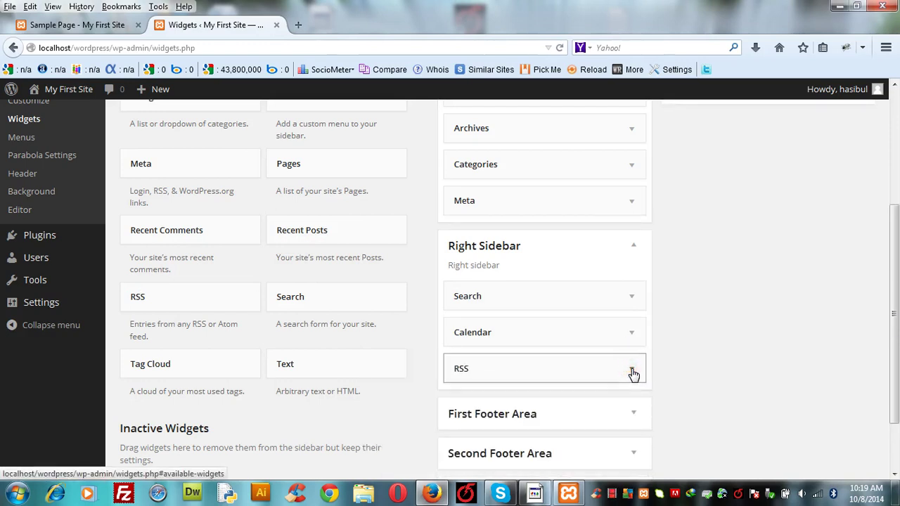
{"action": "left_click", "coordinate": [705, 328]}
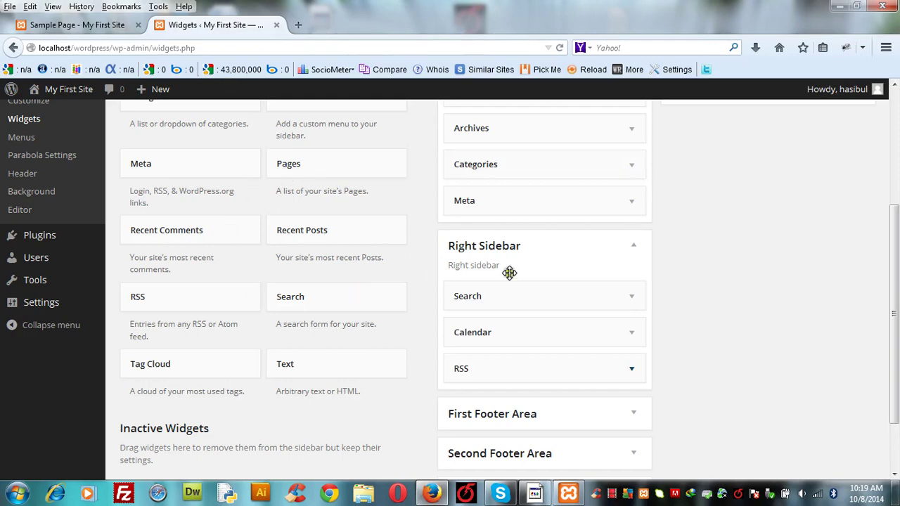
Reload the live Sample Page and check its sidebar for the Search, Calendar and RSS widgets.
{"action": "left_click", "coordinate": [71, 23]}
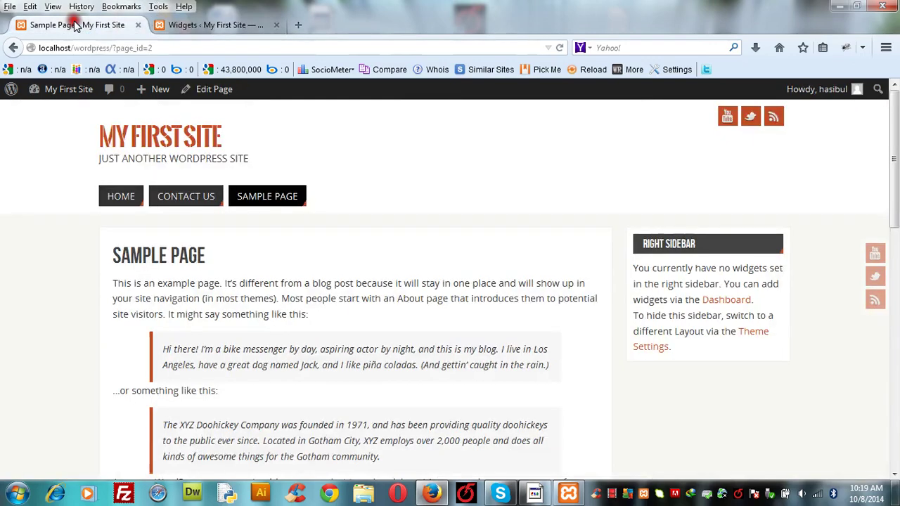
{"action": "left_click", "coordinate": [559, 48]}
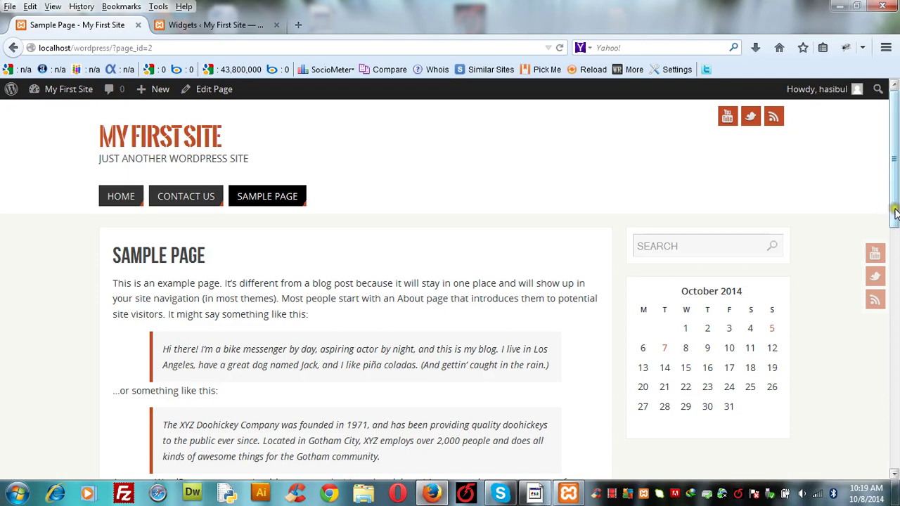
{"action": "left_click_drag", "start_coordinate": [894, 208], "coordinate": [887, 227]}
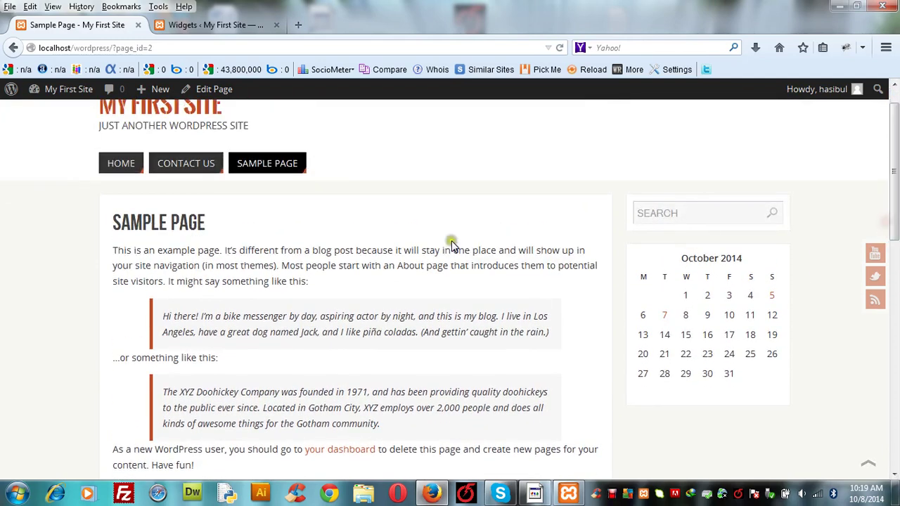
On the Widgets page, open the Right Sidebar's RSS widget settings and delete the widget.
{"action": "left_click", "coordinate": [205, 26]}
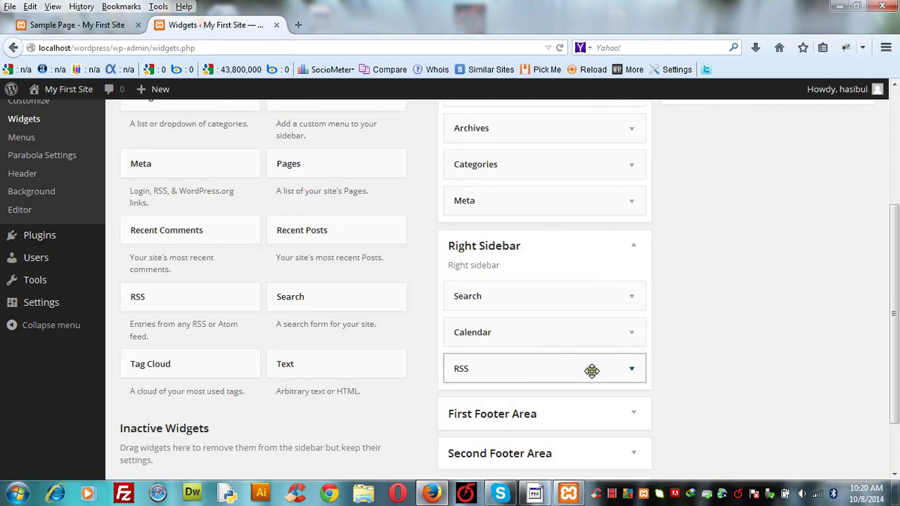
{"action": "left_click", "coordinate": [631, 371]}
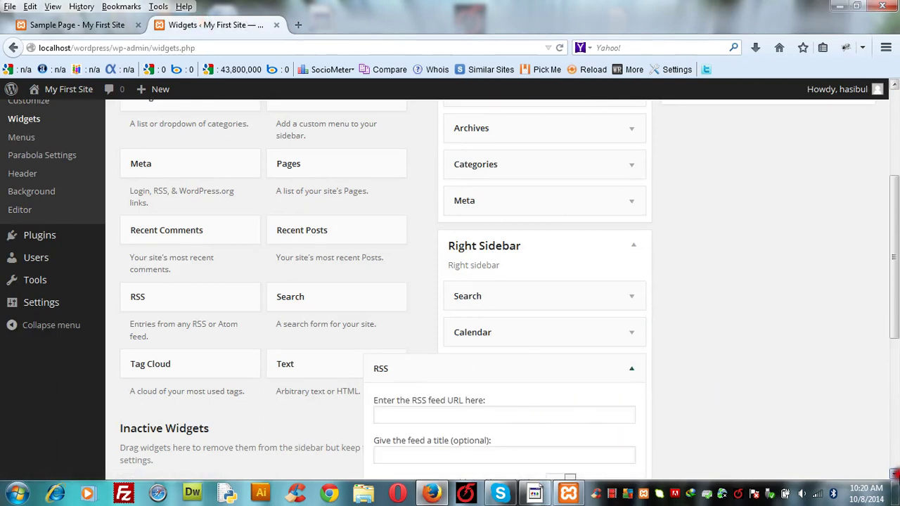
{"action": "scroll", "coordinate": [894, 474], "scroll_direction": "down", "scroll_amount": 4}
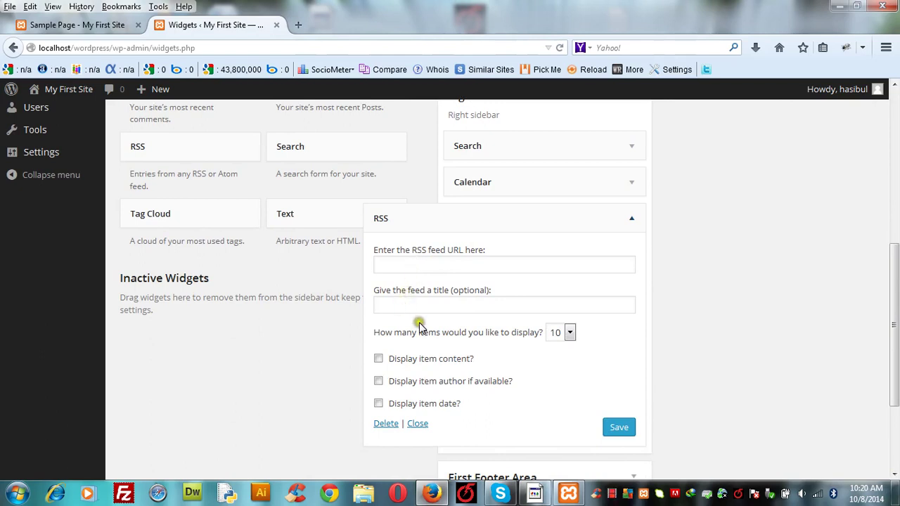
{"action": "left_click", "coordinate": [385, 424]}
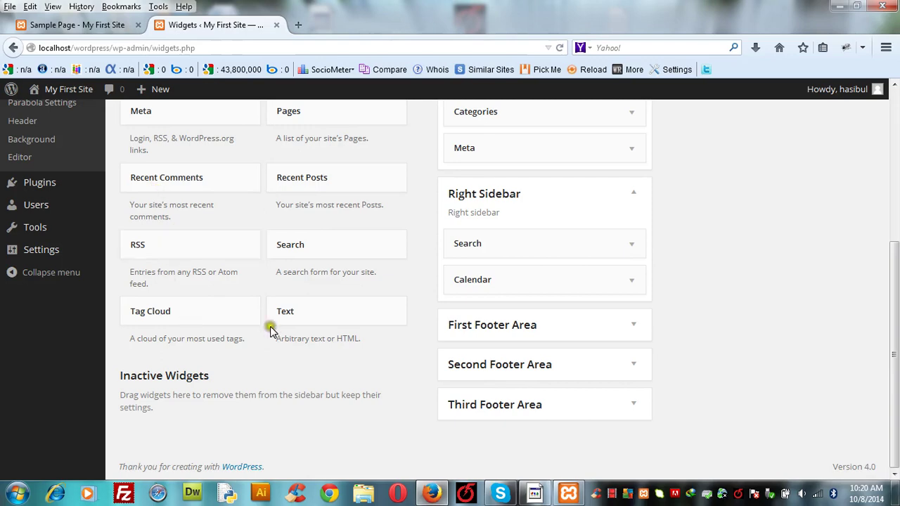
View the live Sample Page's sidebar, and review the available widgets and all widget areas on the Widgets page.
{"action": "left_click", "coordinate": [86, 24]}
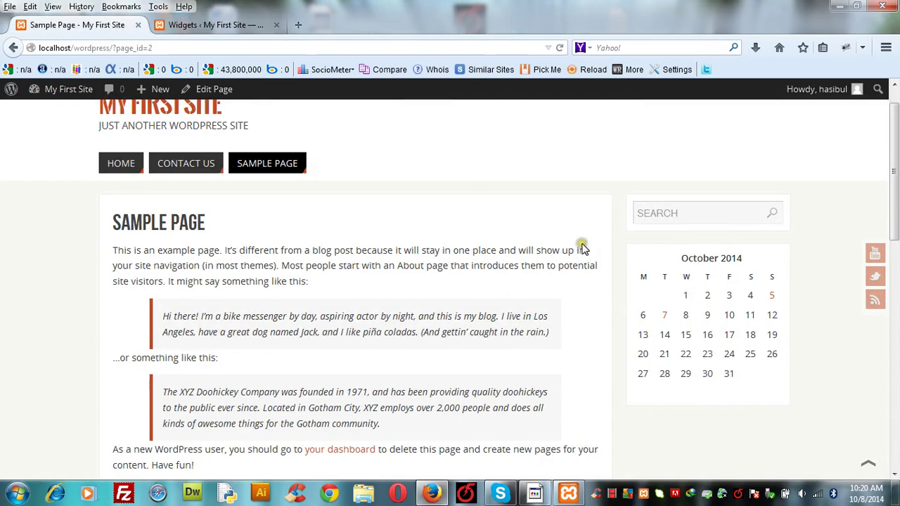
{"action": "left_click", "coordinate": [240, 24]}
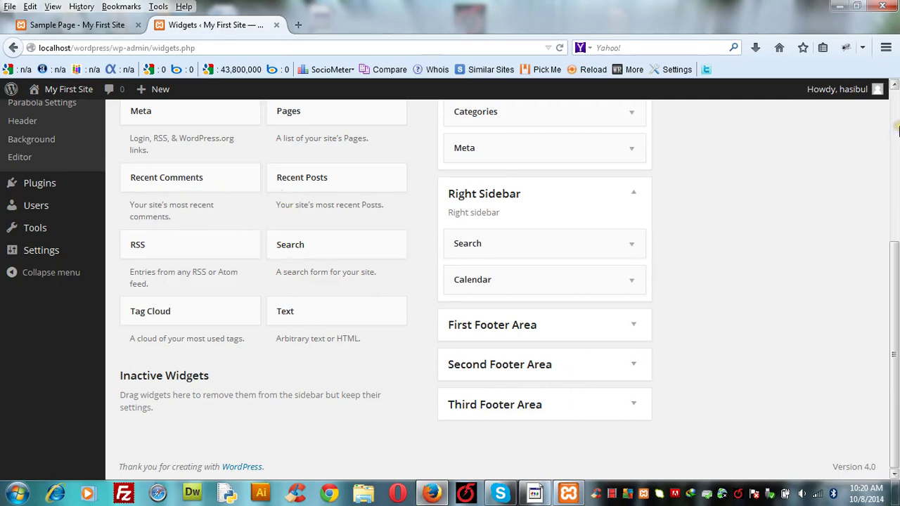
{"action": "left_click", "coordinate": [897, 127]}
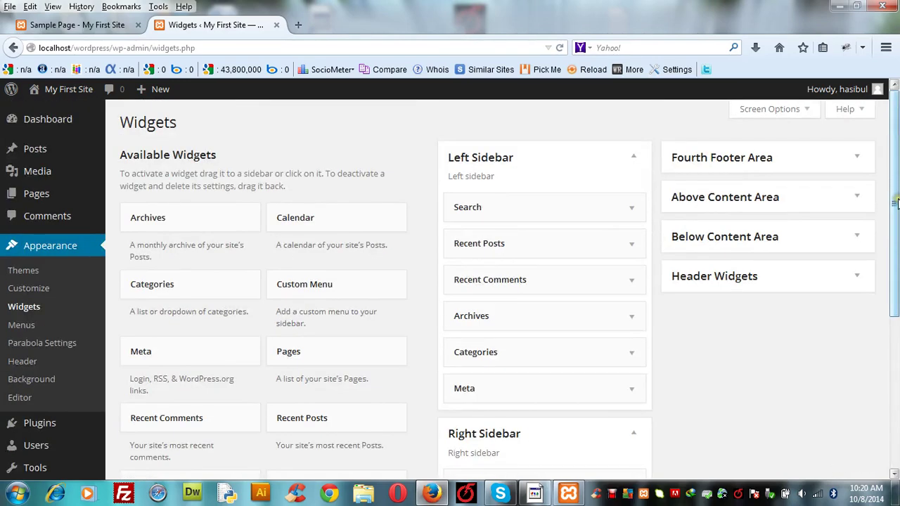
{"action": "left_click_drag", "start_coordinate": [896, 202], "coordinate": [893, 177]}
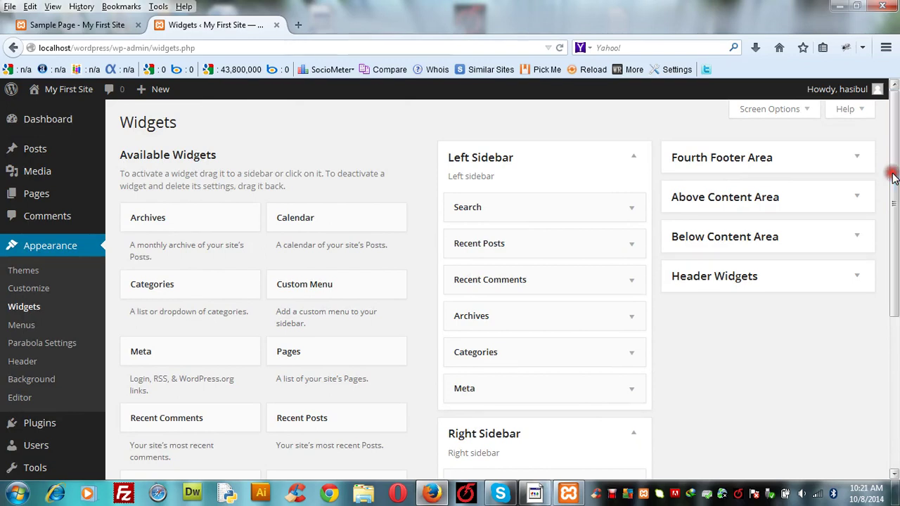
{"action": "left_click_drag", "start_coordinate": [893, 177], "coordinate": [896, 387]}
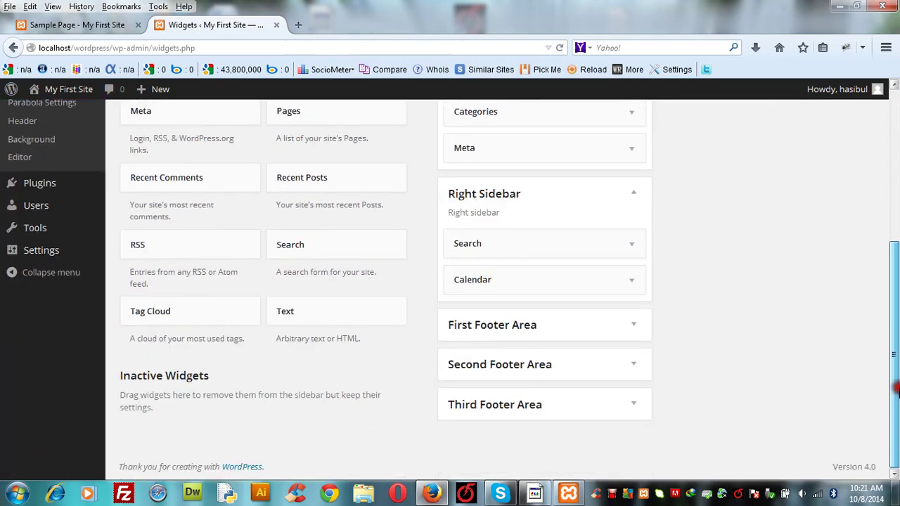
{"action": "left_click_drag", "start_coordinate": [896, 390], "coordinate": [889, 123]}
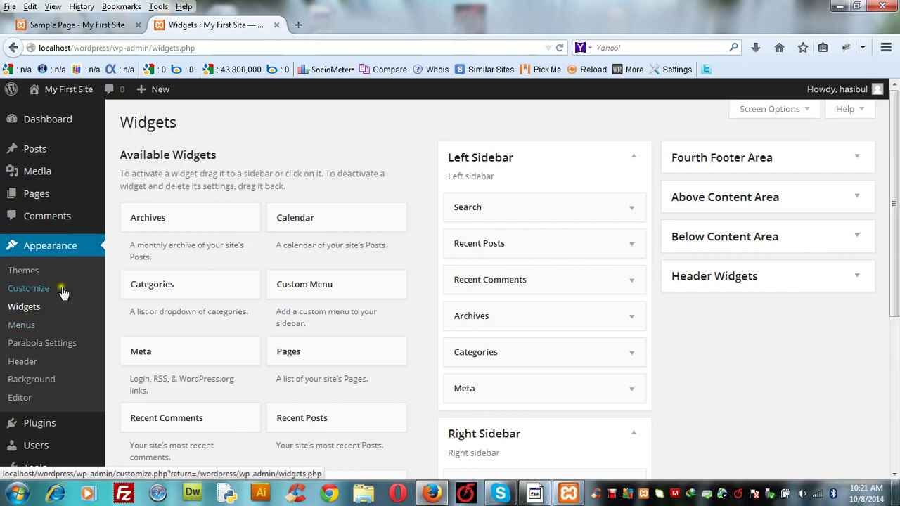
On the live Sample Page, check the calendar in the footer and the Search and Calendar widgets in the sidebar.
{"action": "left_click", "coordinate": [71, 25]}
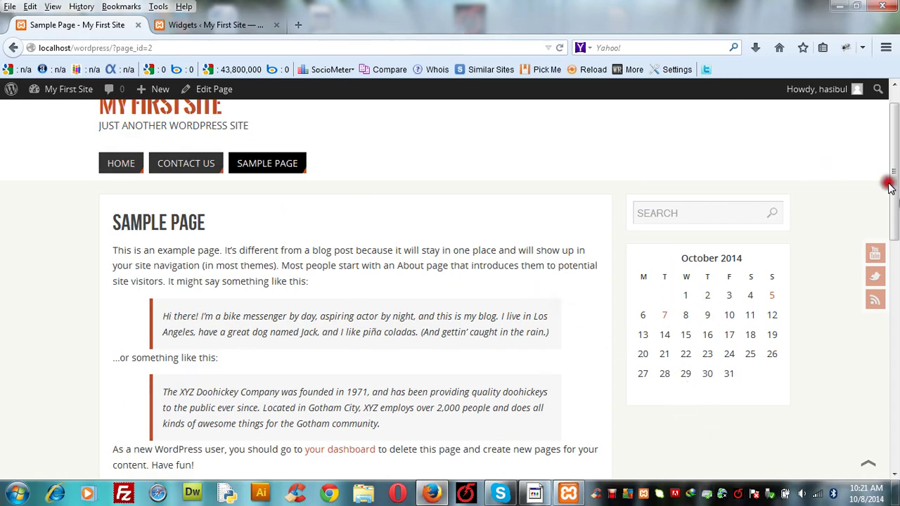
{"action": "left_click_drag", "start_coordinate": [889, 186], "coordinate": [890, 481]}
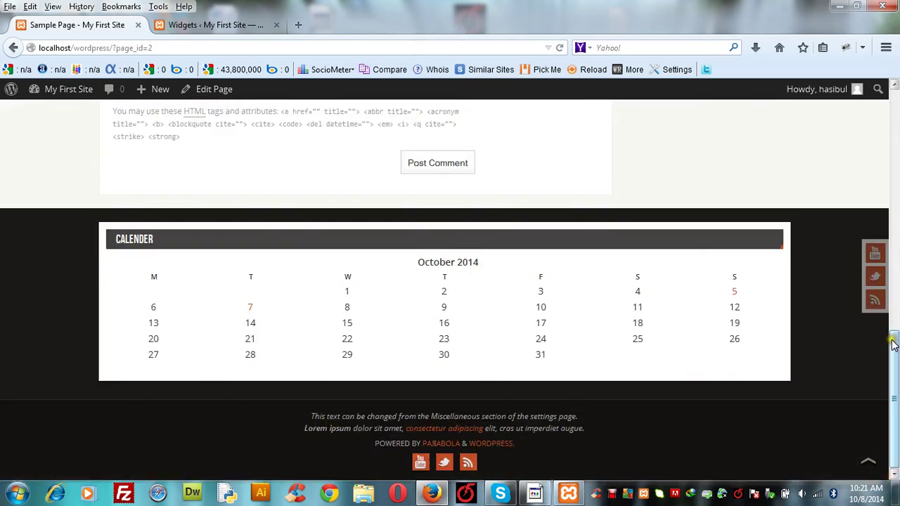
{"action": "left_click_drag", "start_coordinate": [892, 343], "coordinate": [893, 83]}
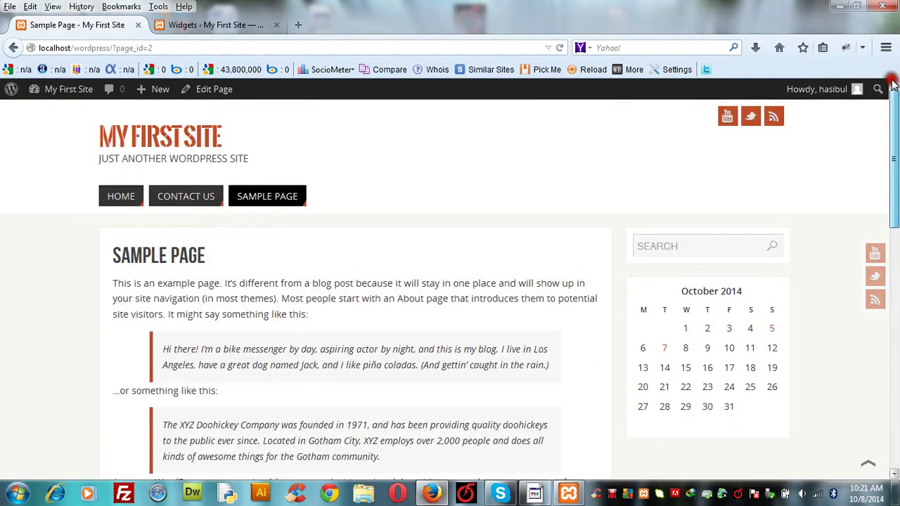
Open the Appearance Menus page, tick Contact Us and Sample Page in the Pages list, and review the Links and Categories options.
{"action": "left_click", "coordinate": [202, 26]}
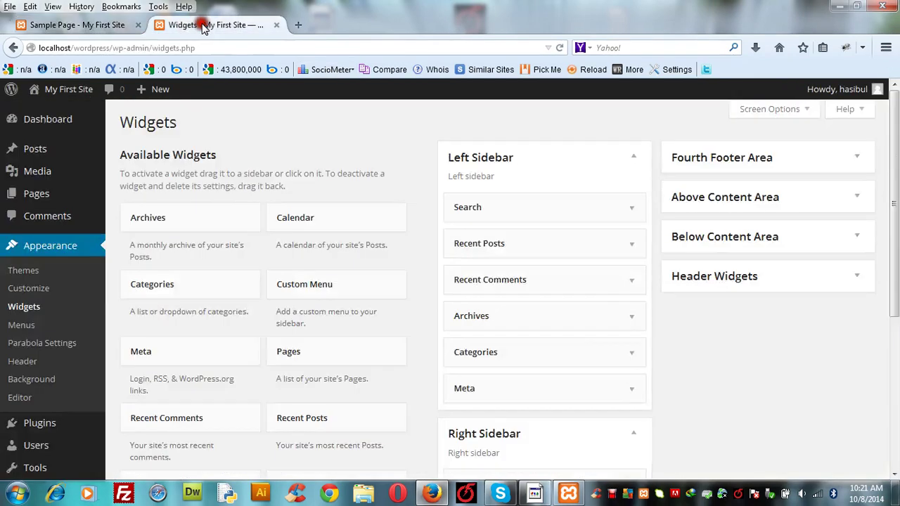
{"action": "left_click", "coordinate": [27, 327]}
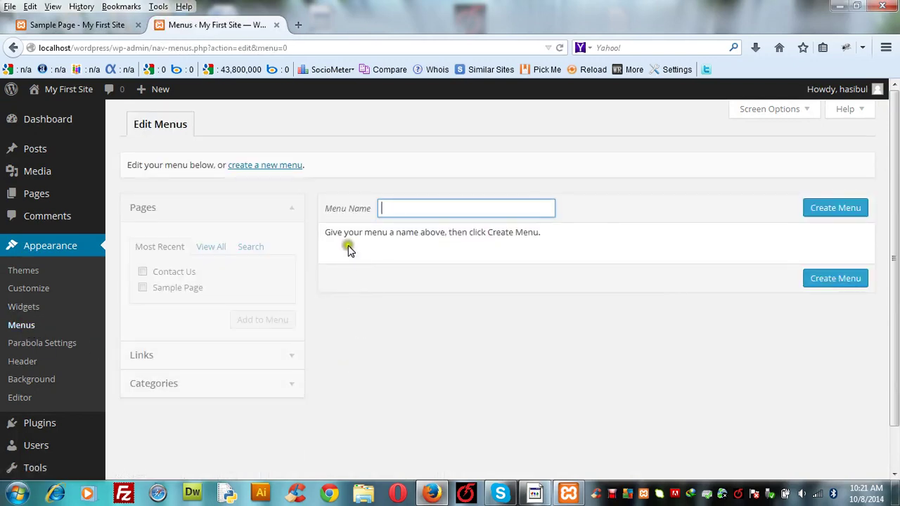
{"action": "left_click", "coordinate": [431, 232]}
{"action": "left_click", "coordinate": [142, 273]}
{"action": "left_click", "coordinate": [143, 289]}
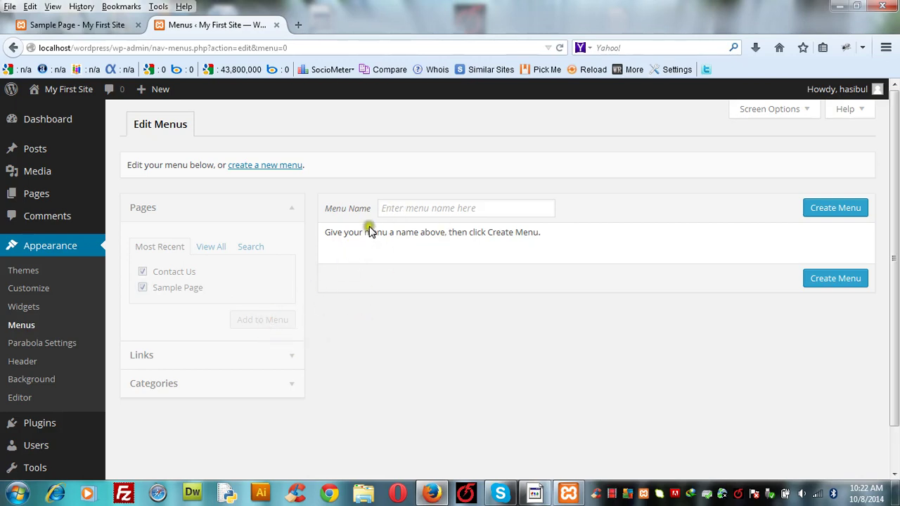
{"action": "left_click", "coordinate": [395, 208]}
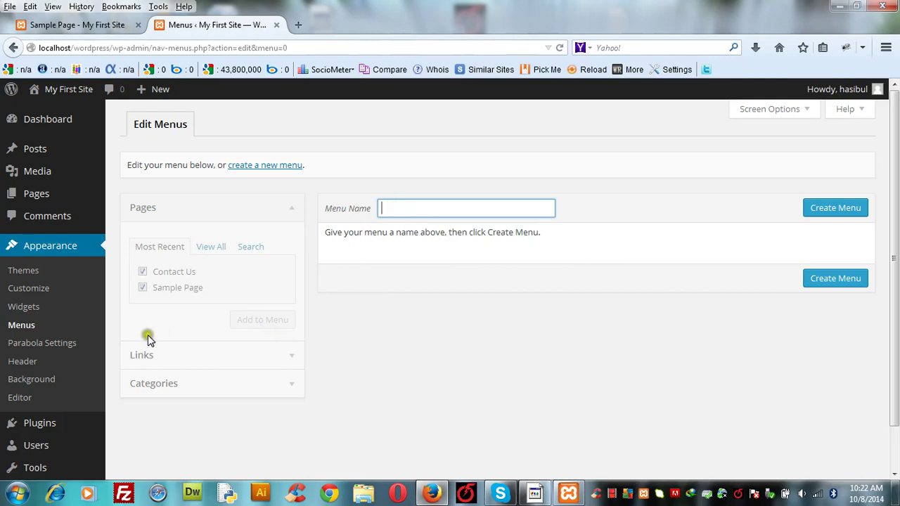
{"action": "left_click", "coordinate": [292, 357]}
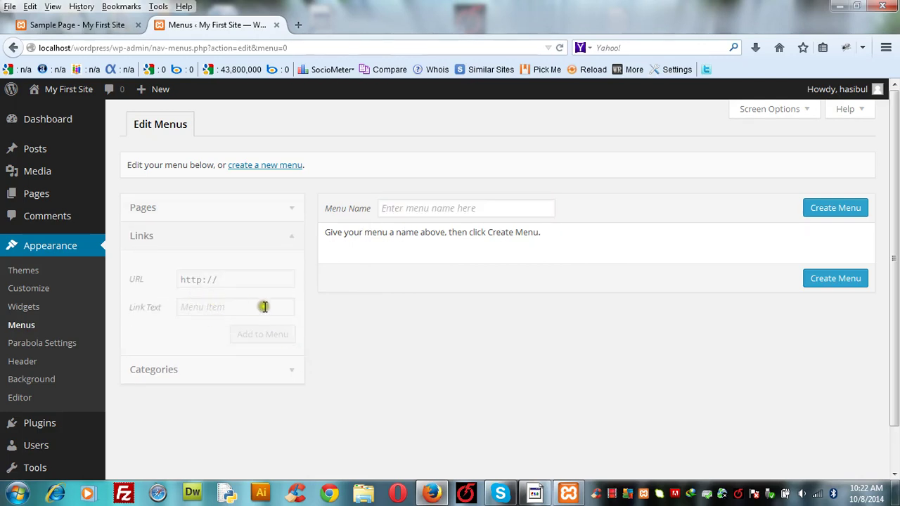
{"action": "left_click", "coordinate": [294, 374]}
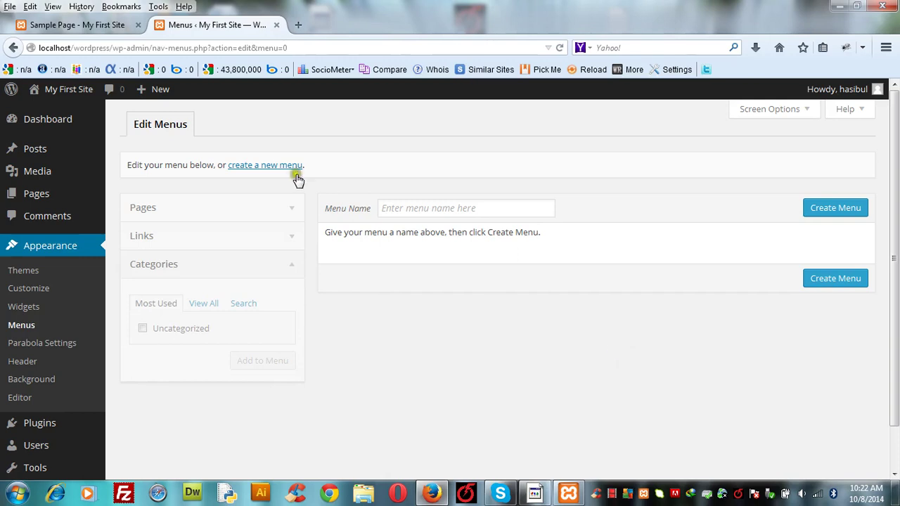
Examine the navigation menu on the live Sample Page and open the site's Home page from it.
{"action": "left_click", "coordinate": [88, 25]}
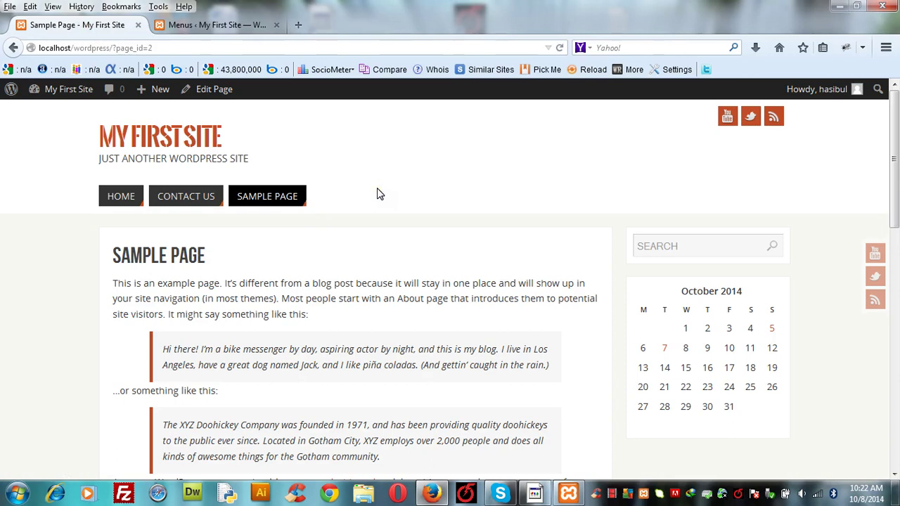
{"action": "left_click", "coordinate": [465, 201]}
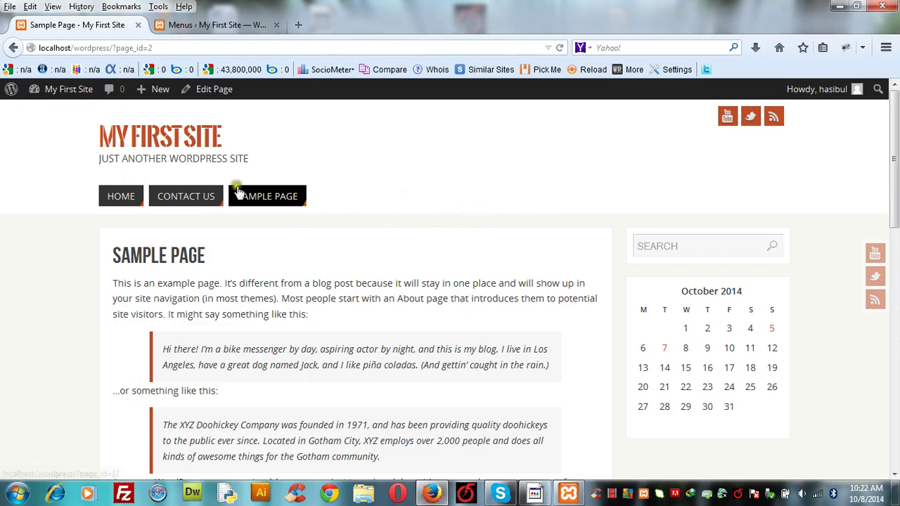
{"action": "left_click", "coordinate": [197, 24]}
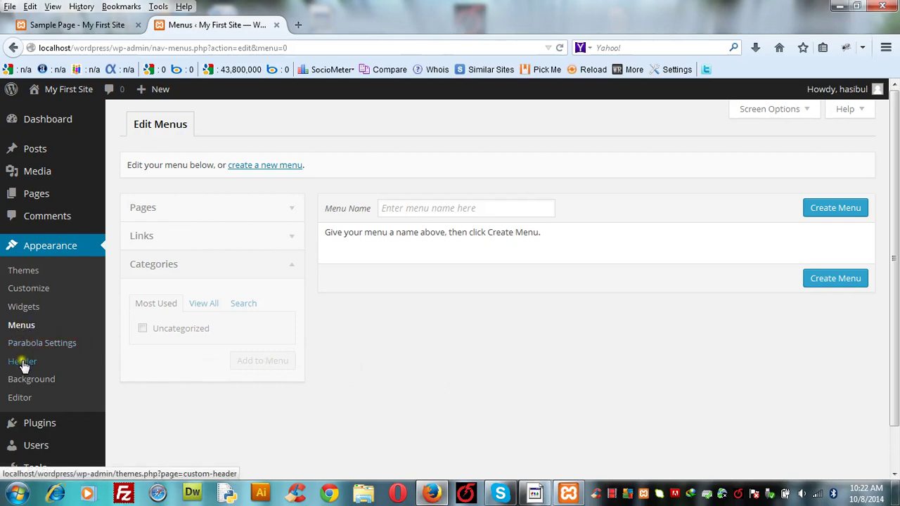
{"action": "left_click", "coordinate": [71, 25]}
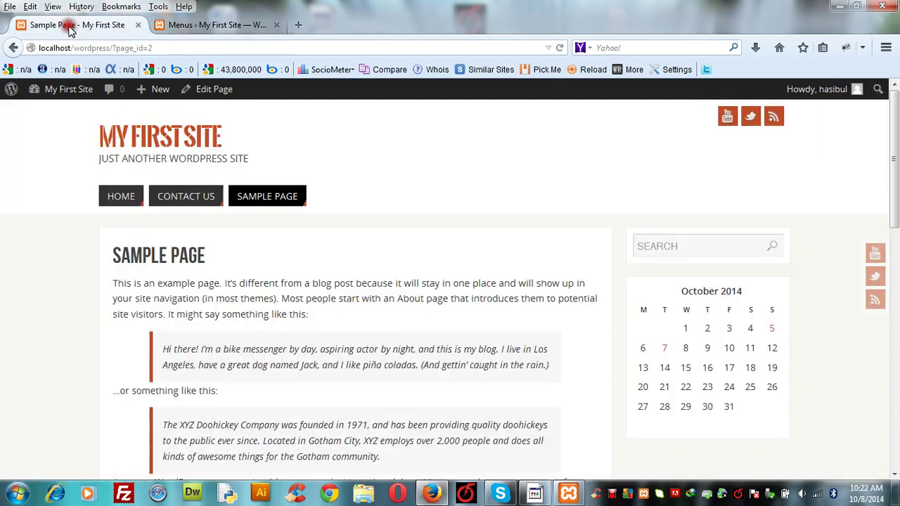
{"action": "left_click", "coordinate": [125, 198]}
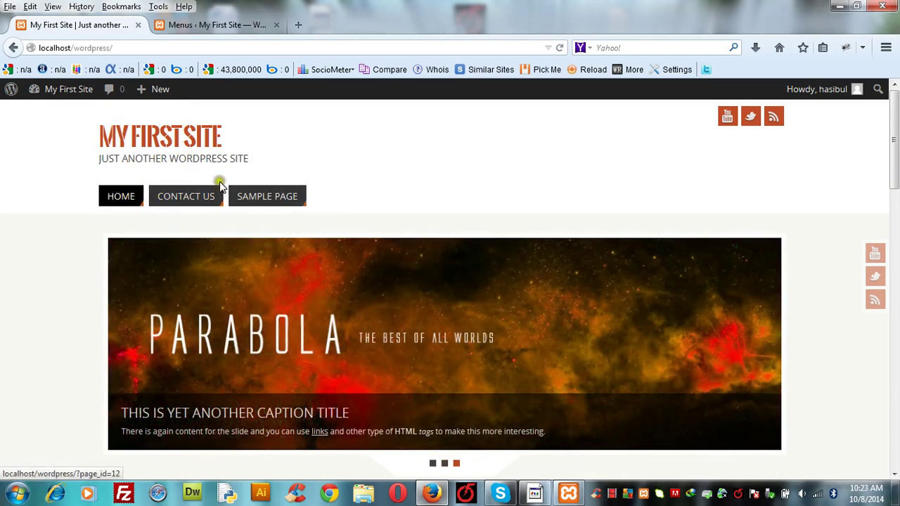
Open the Appearance Header page and review its preview, image selection and default image options.
{"action": "left_click", "coordinate": [209, 25]}
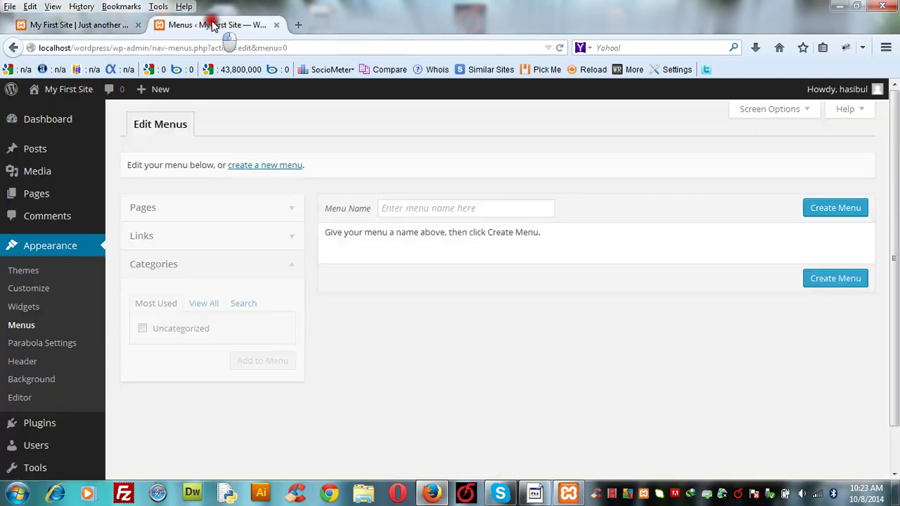
{"action": "left_click", "coordinate": [21, 364]}
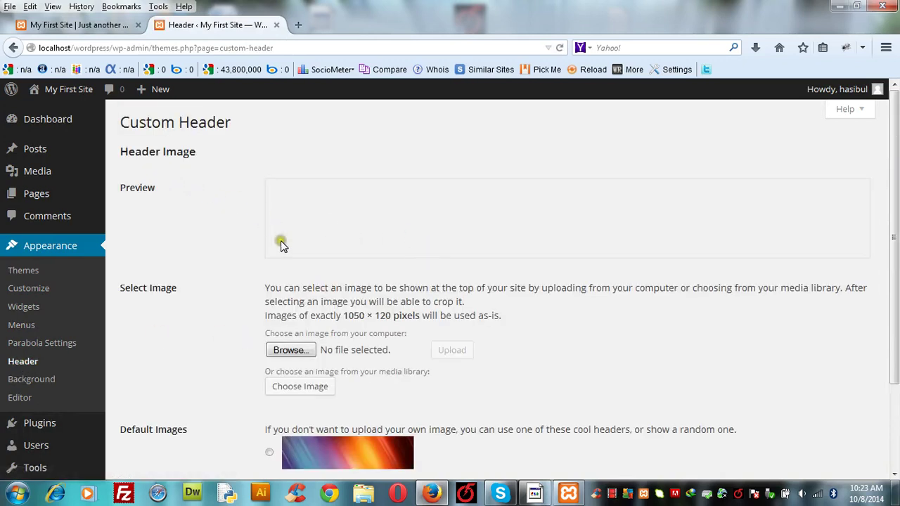
{"action": "left_click", "coordinate": [895, 478]}
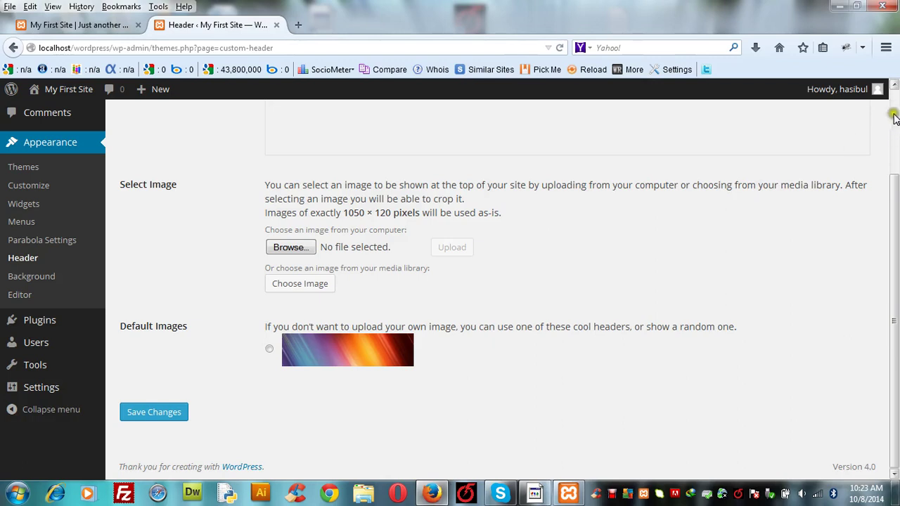
{"action": "scroll", "coordinate": [894, 117], "scroll_direction": "up", "scroll_amount": 3}
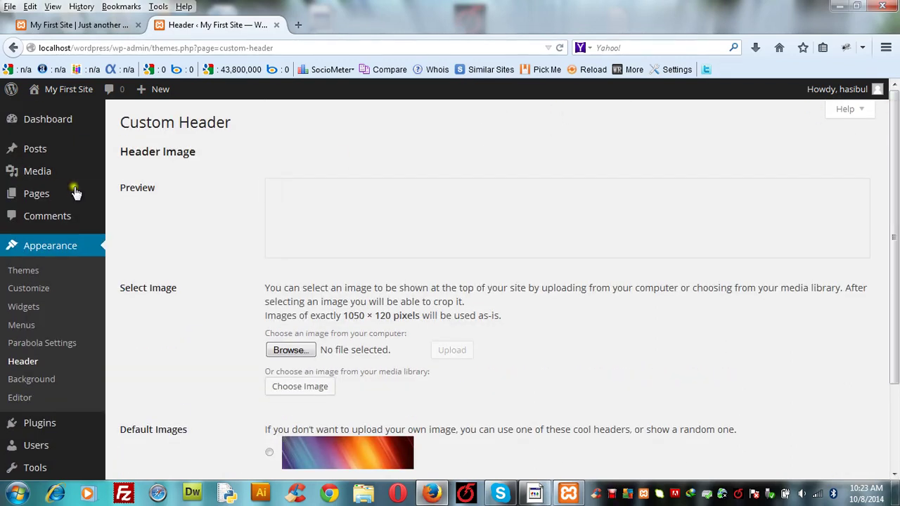
{"action": "mouse_move", "coordinate": [40, 171]}
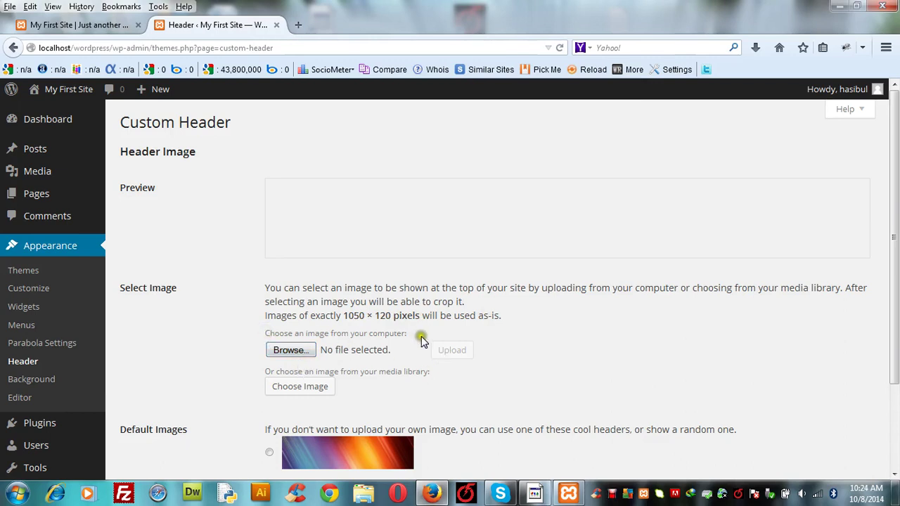
View the live home page's header area, and examine the image selection and saving options on the Custom Header page.
{"action": "left_click", "coordinate": [104, 24]}
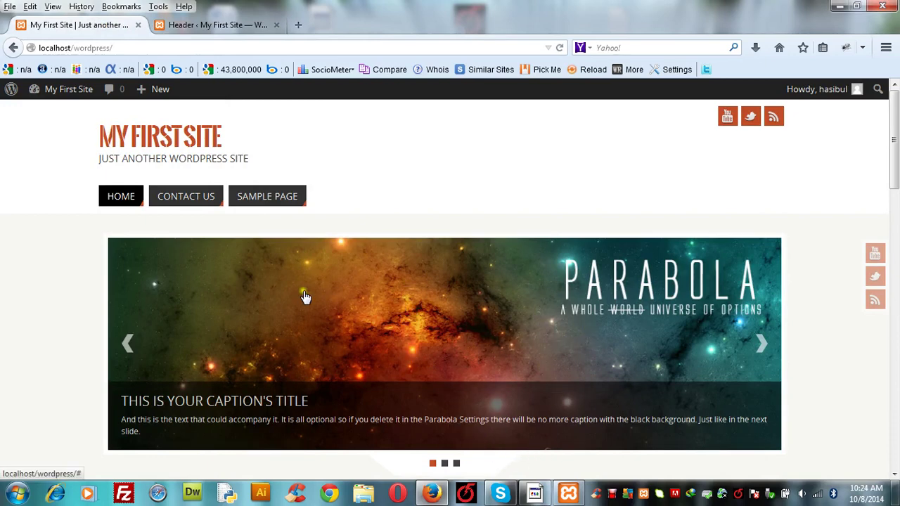
{"action": "left_click", "coordinate": [225, 25]}
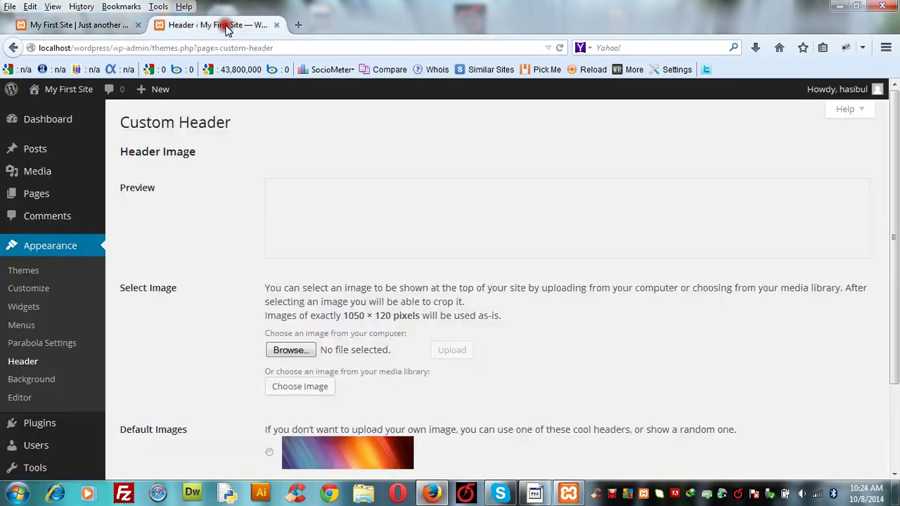
{"action": "left_click", "coordinate": [892, 475]}
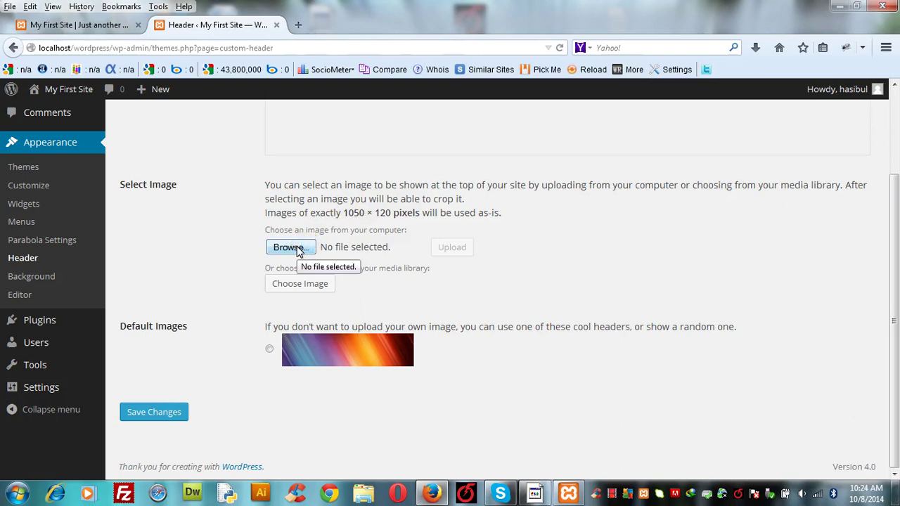
{"action": "left_click", "coordinate": [150, 415]}
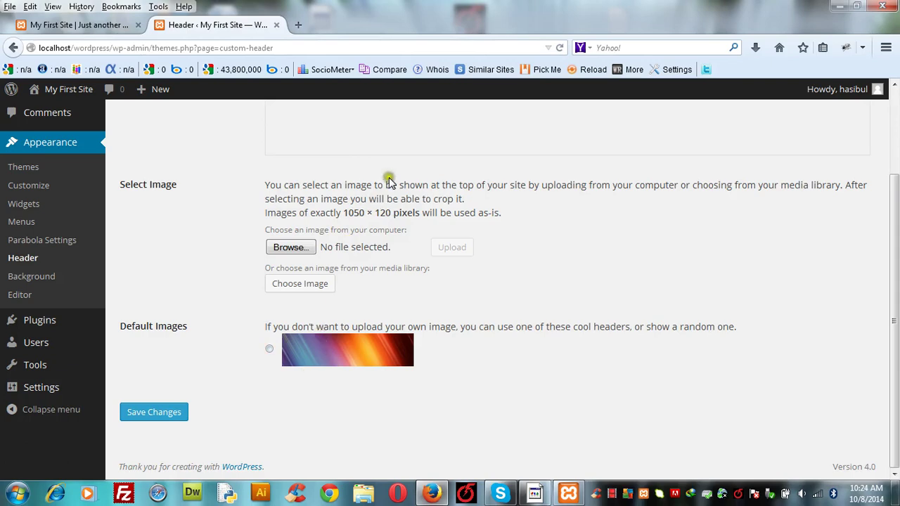
Minimize the browser, open the personal folder on the desktop full screen, and check the size details of cover.jpg.
{"action": "left_click", "coordinate": [842, 7]}
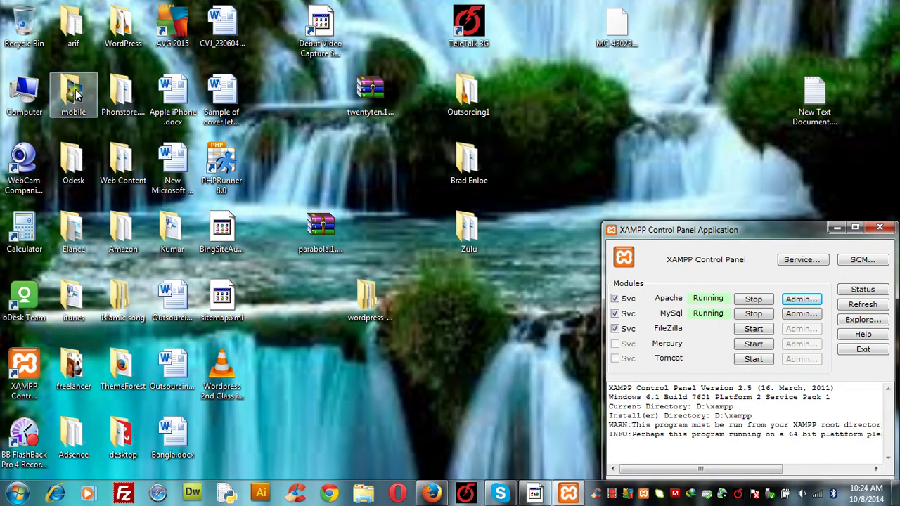
{"action": "double_click", "coordinate": [73, 27]}
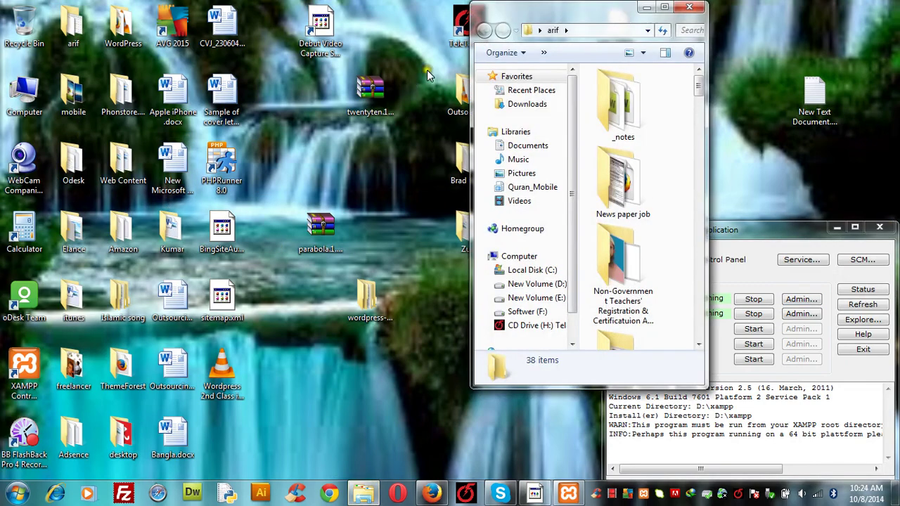
{"action": "left_click", "coordinate": [663, 7]}
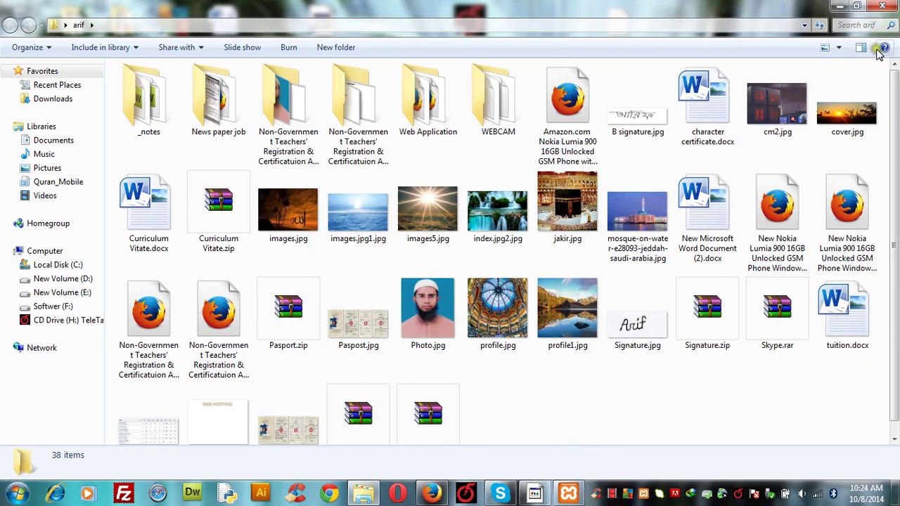
{"action": "mouse_move", "coordinate": [845, 120]}
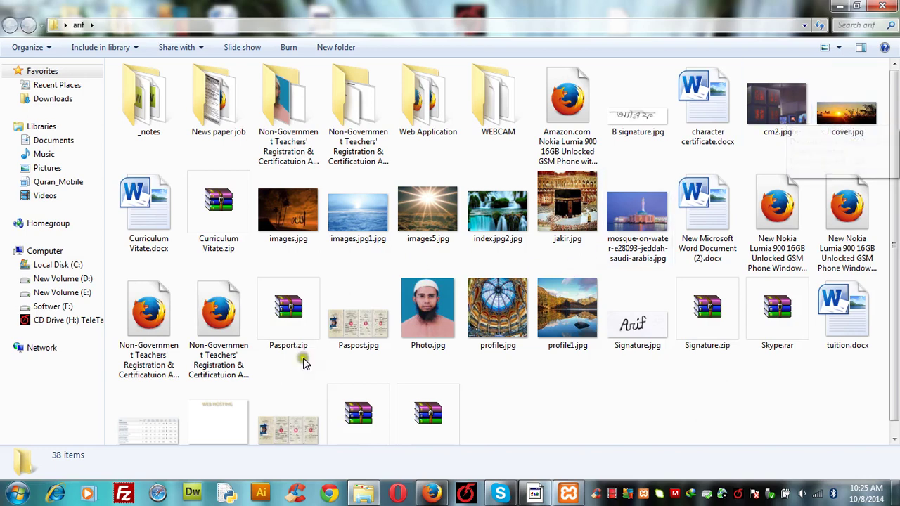
{"action": "left_click", "coordinate": [839, 6]}
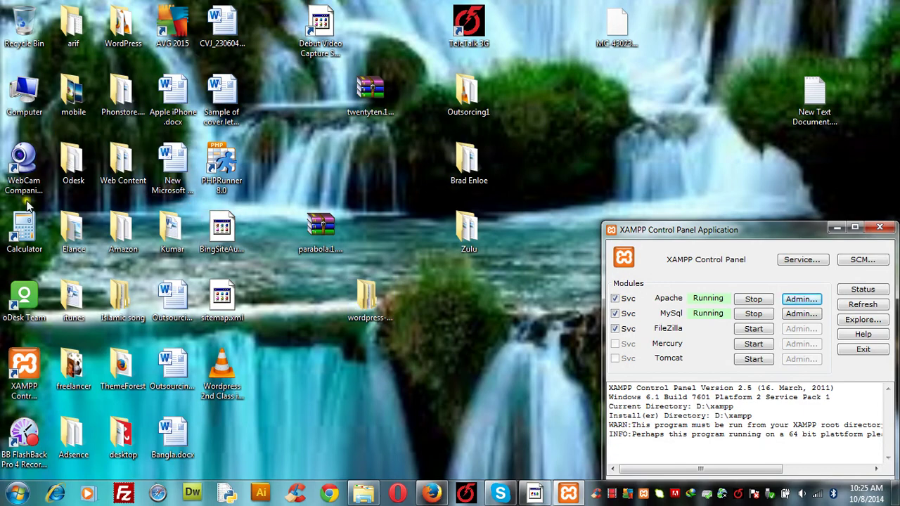
Try to start Adobe Photoshop CS5 (64 Bit), and return to the Custom Header page in Firefox.
{"action": "left_click", "coordinate": [4, 500]}
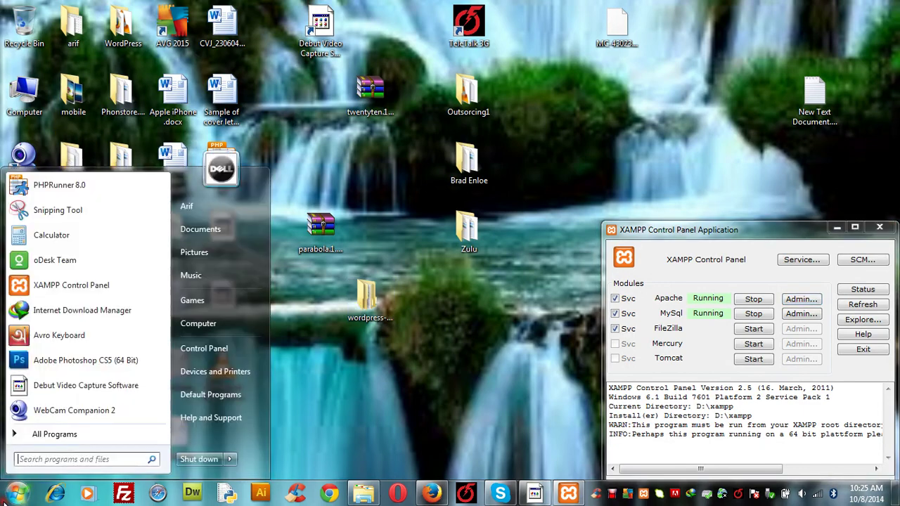
{"action": "left_click", "coordinate": [31, 361]}
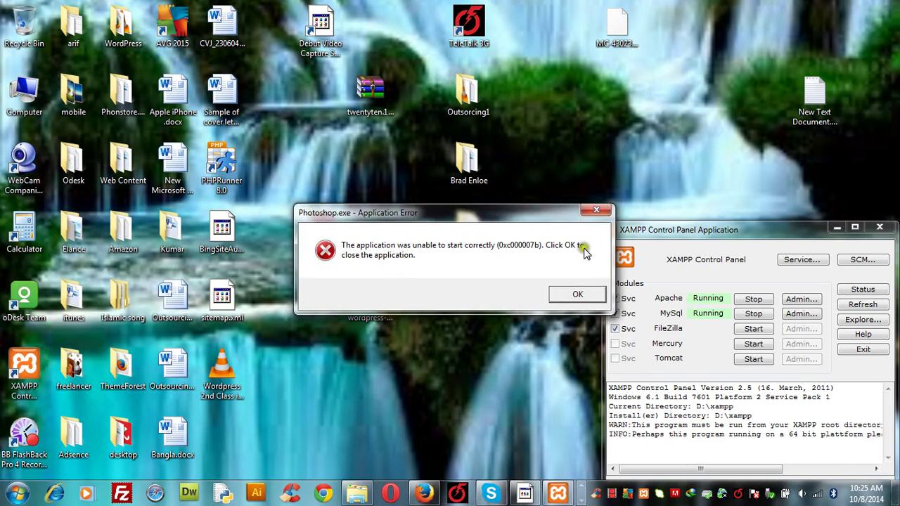
{"action": "left_click", "coordinate": [594, 211]}
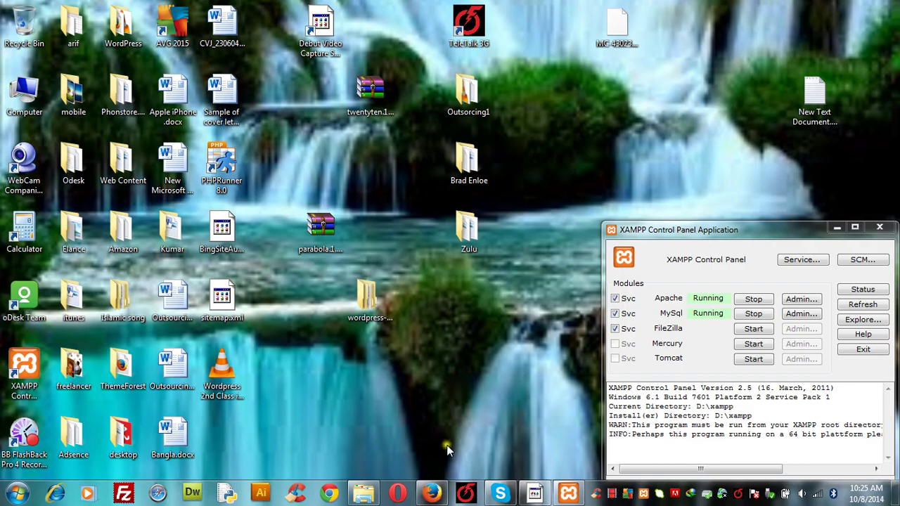
{"action": "left_click", "coordinate": [431, 493]}
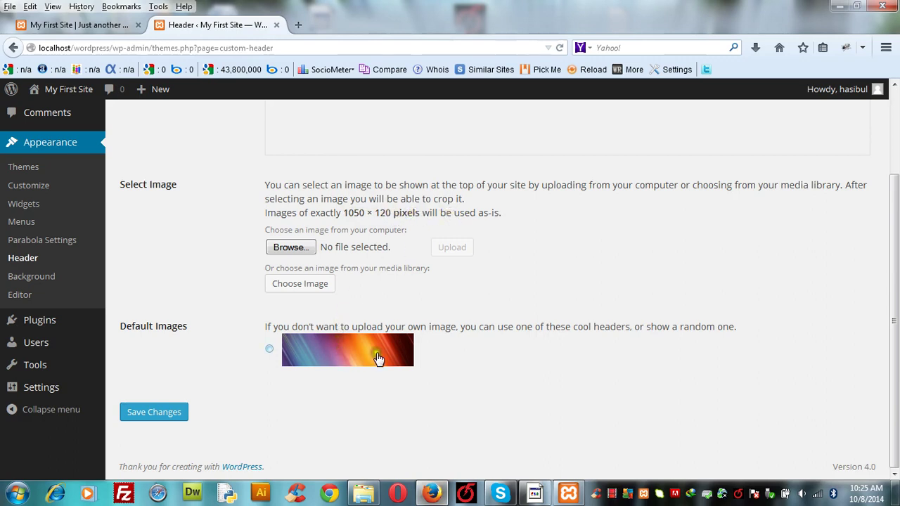
{"action": "left_click", "coordinate": [614, 494]}
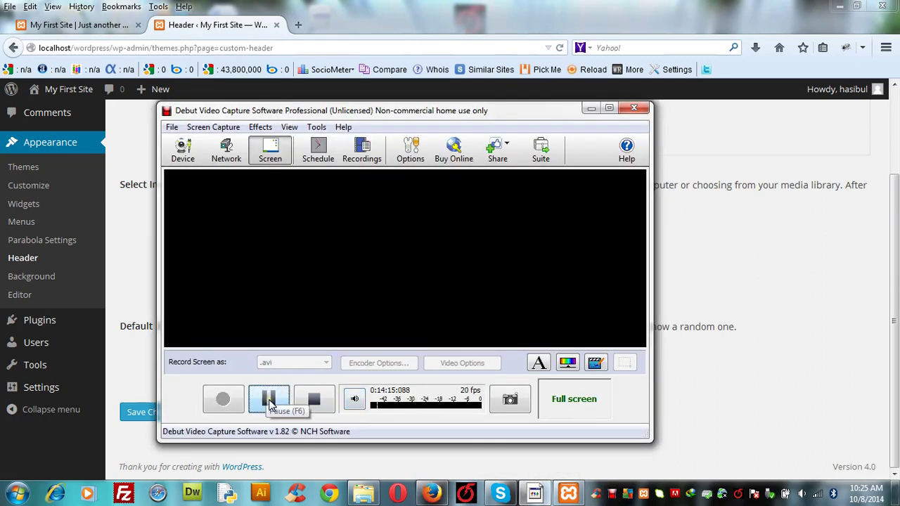
{"action": "left_click", "coordinate": [267, 399]}
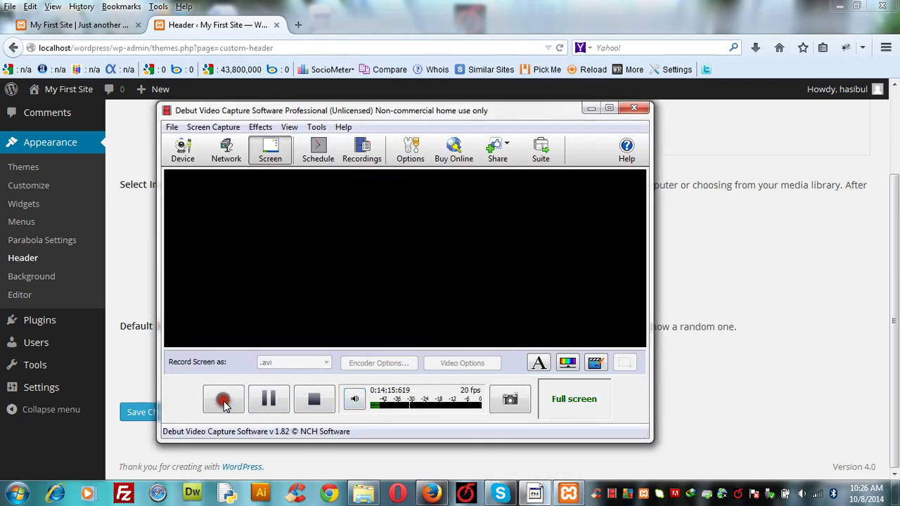
{"action": "left_click", "coordinate": [591, 108]}
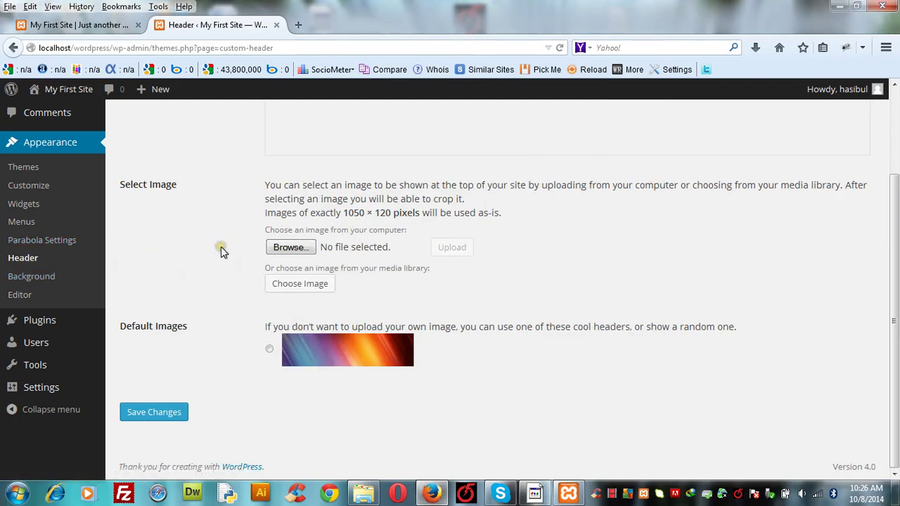
Open the Appearance Background page to review its image and colour options, and examine the background on the live home page.
{"action": "left_click", "coordinate": [32, 278]}
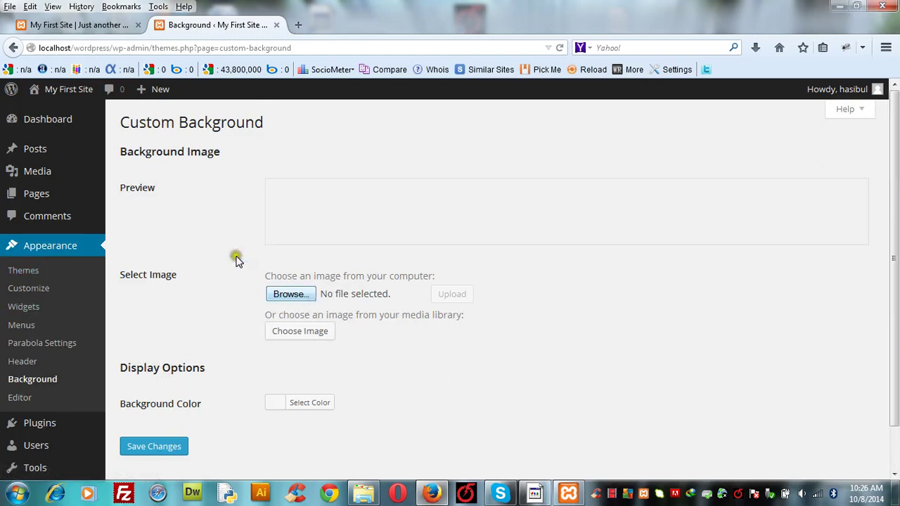
{"action": "left_click", "coordinate": [84, 27]}
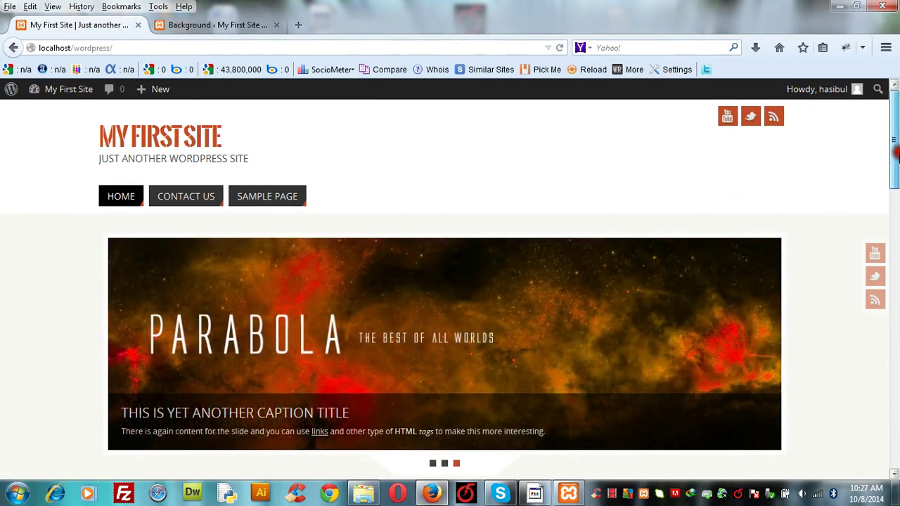
{"action": "left_click_drag", "start_coordinate": [896, 155], "coordinate": [897, 302]}
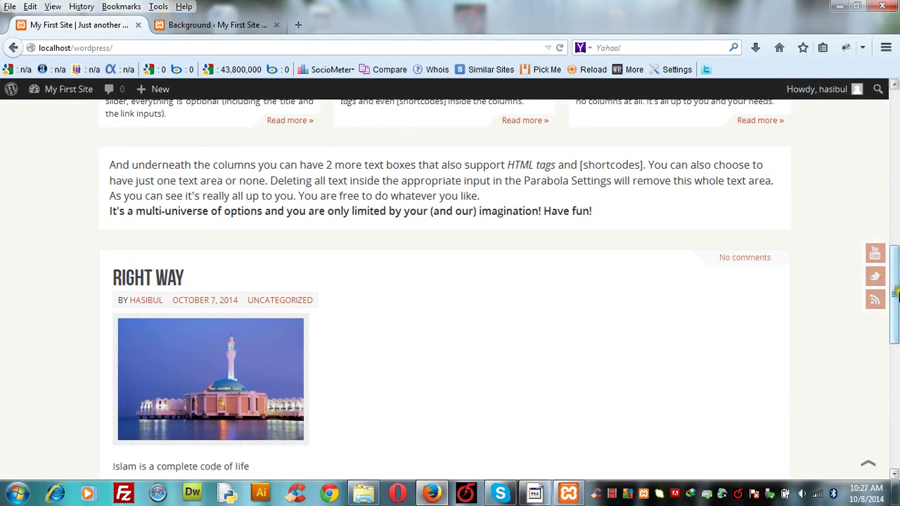
Check the background on the live home page, and open the background colour picker on the Custom Background page.
{"action": "left_click_drag", "start_coordinate": [896, 290], "coordinate": [871, 126]}
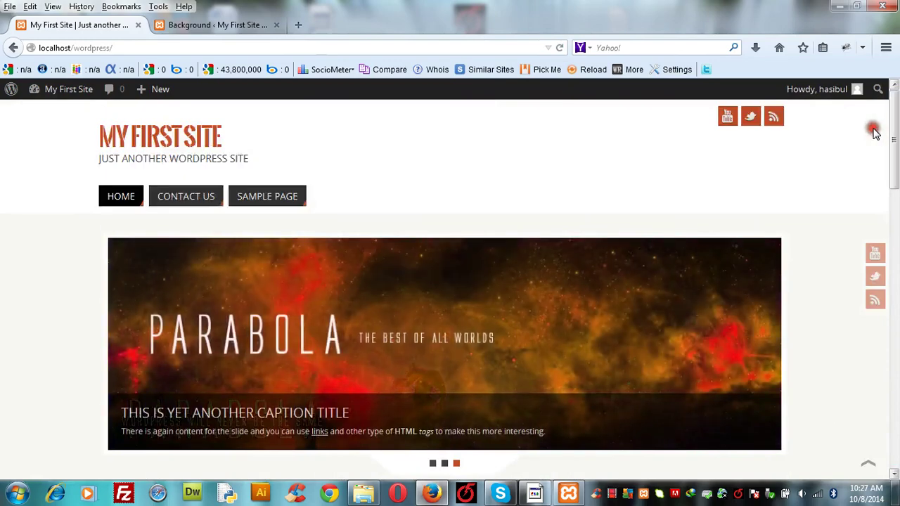
{"action": "left_click", "coordinate": [235, 24]}
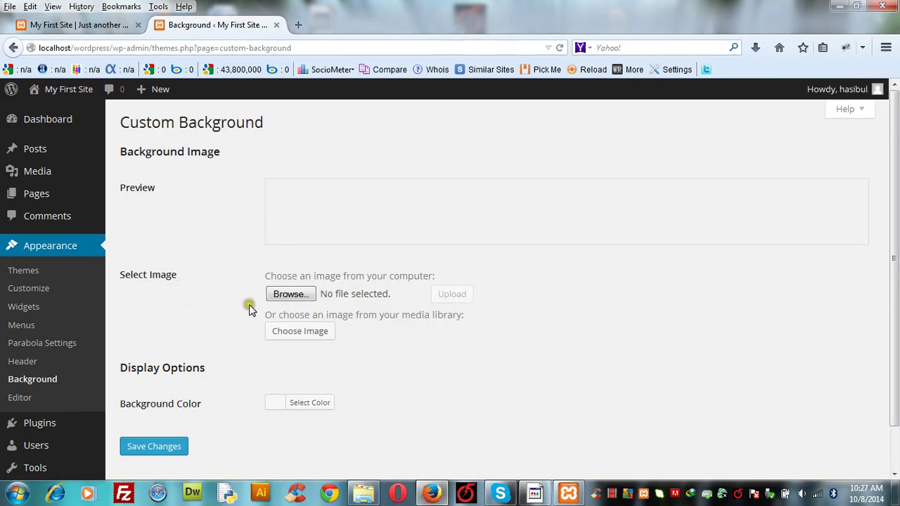
{"action": "left_click", "coordinate": [109, 26]}
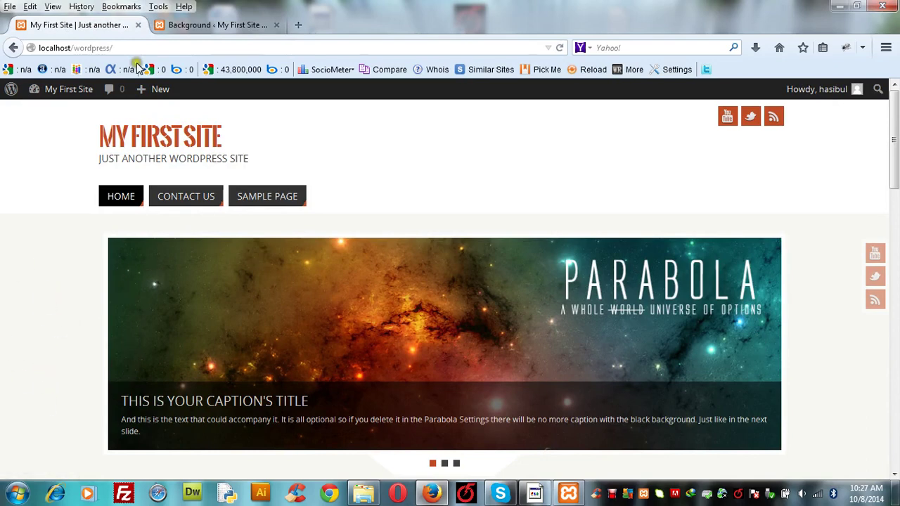
{"action": "left_click", "coordinate": [225, 21]}
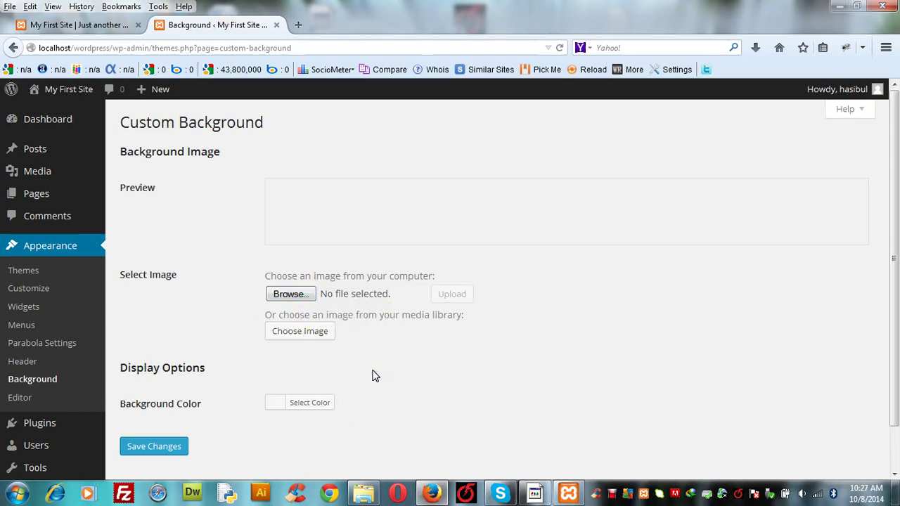
{"action": "left_click", "coordinate": [312, 408]}
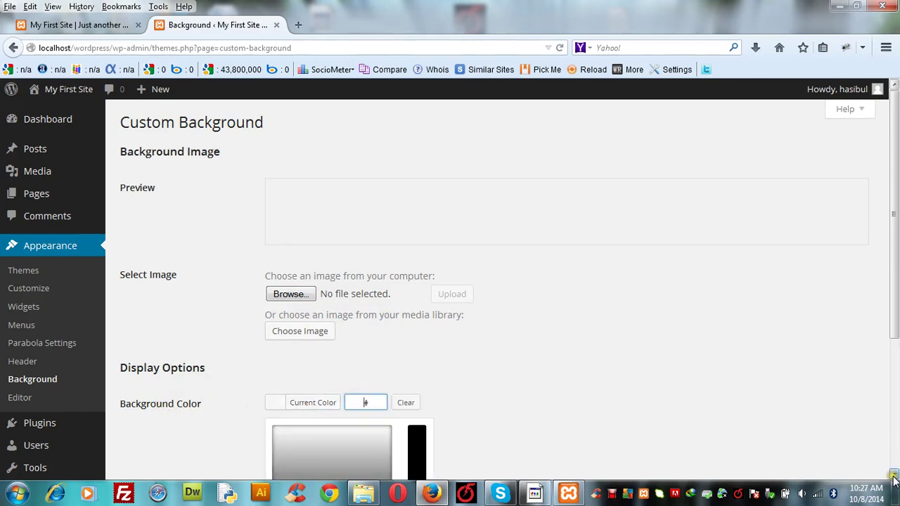
{"action": "scroll", "coordinate": [893, 478], "scroll_direction": "down", "scroll_amount": 5}
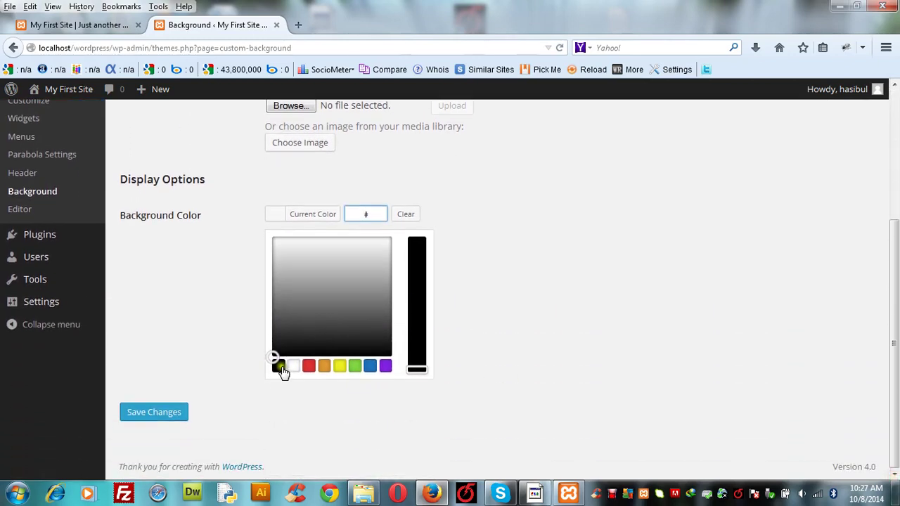
Try the white, red, orange, yellow and green preset swatches as the background colour, and return to white.
{"action": "left_click", "coordinate": [293, 369]}
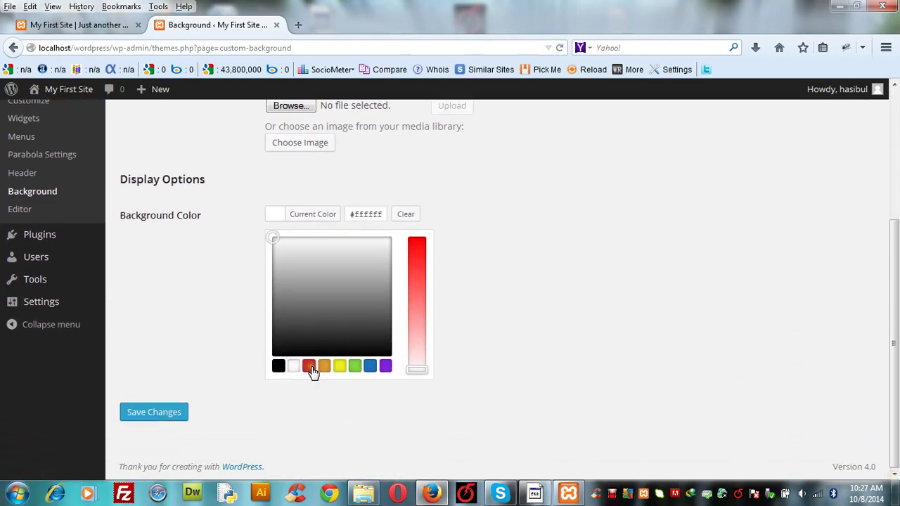
{"action": "left_click", "coordinate": [311, 371]}
{"action": "left_click", "coordinate": [325, 370]}
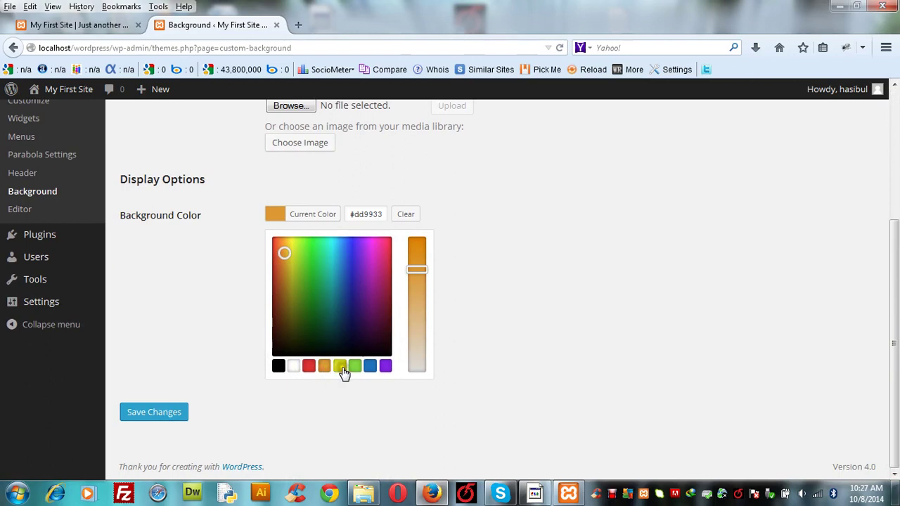
{"action": "left_click", "coordinate": [343, 370]}
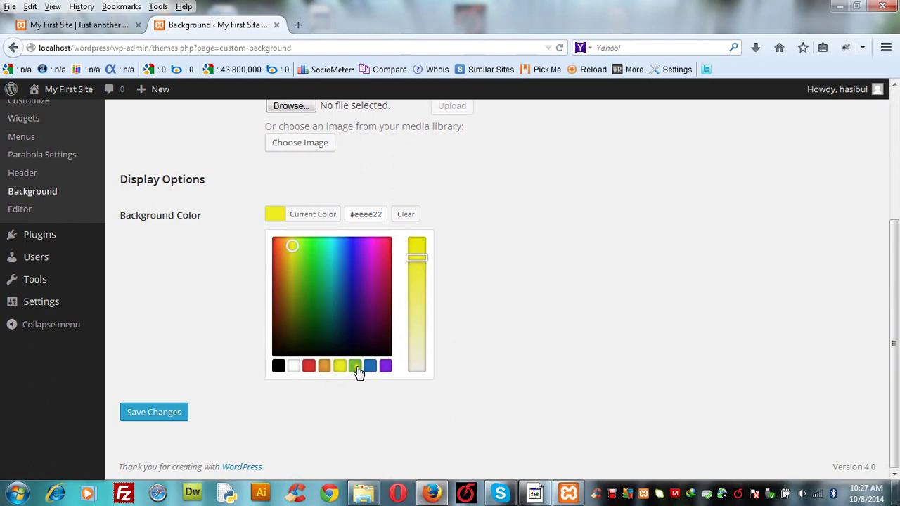
{"action": "left_click", "coordinate": [357, 370]}
{"action": "left_click", "coordinate": [295, 373]}
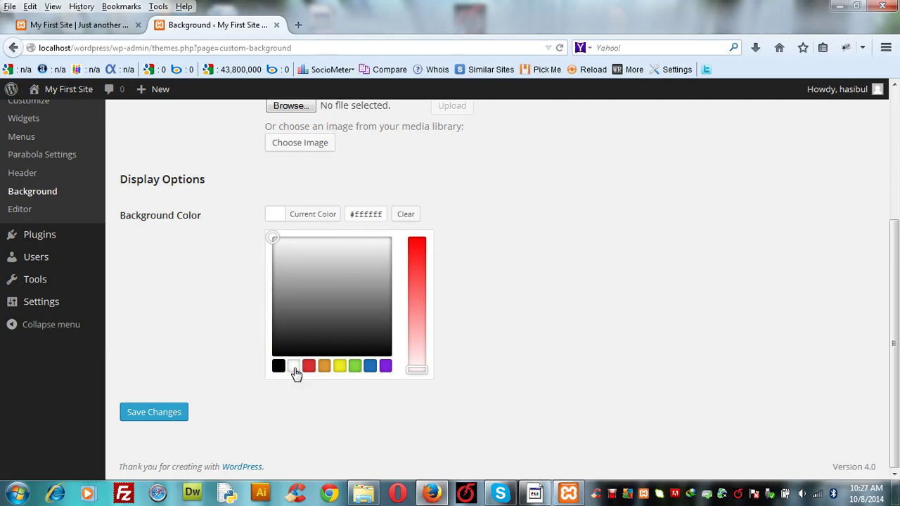
Check the live home page, and try the grey shades #e0e0e0, #e2e2e2 and #cccccc as the background colour.
{"action": "left_click", "coordinate": [79, 26]}
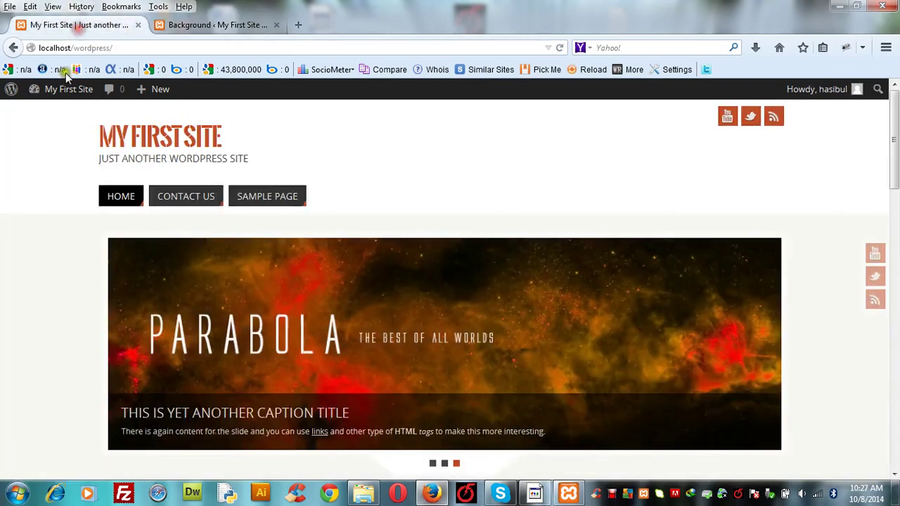
{"action": "left_click", "coordinate": [200, 25]}
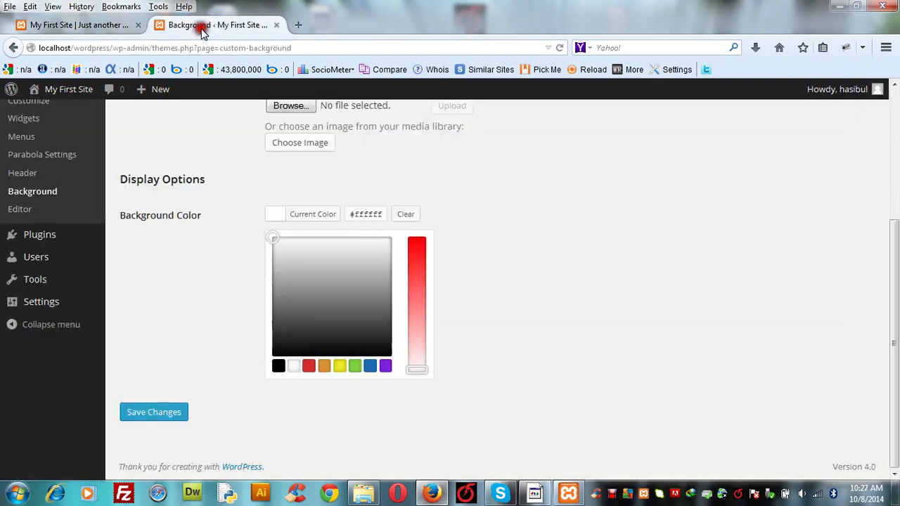
{"action": "left_click", "coordinate": [282, 251]}
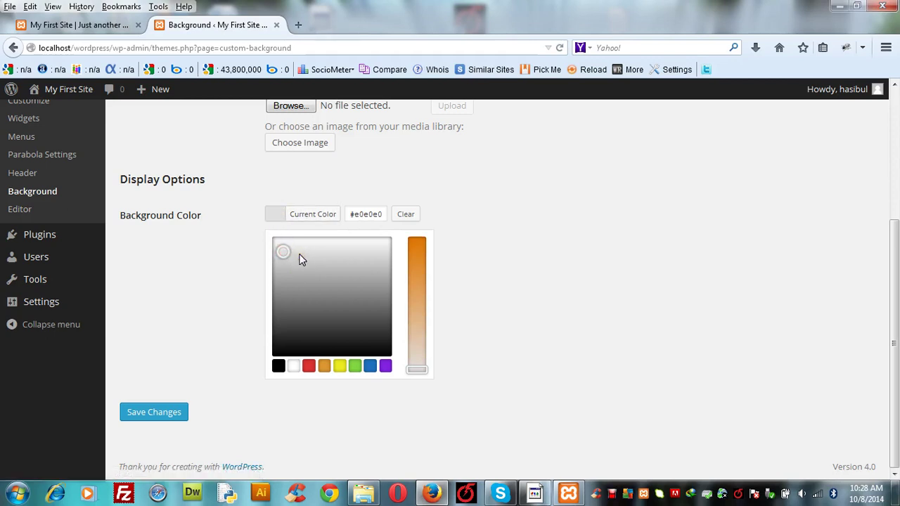
{"action": "left_click", "coordinate": [296, 251]}
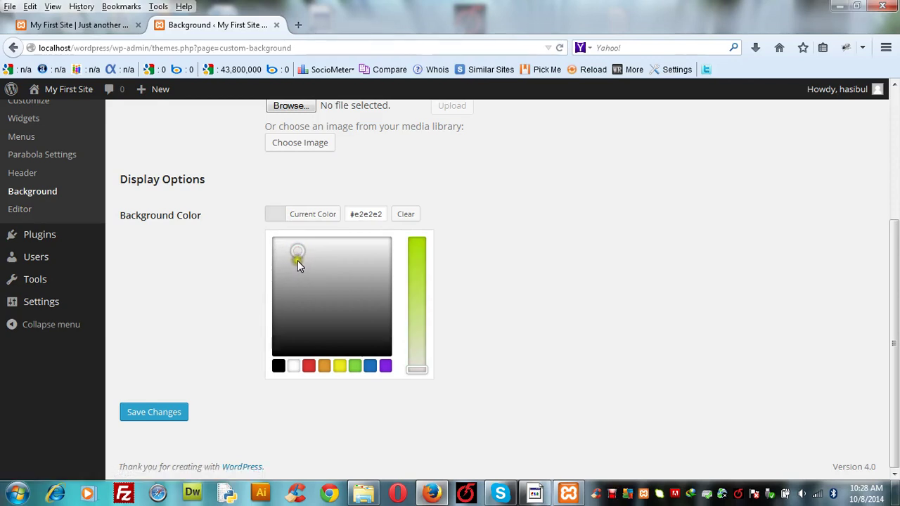
{"action": "left_click", "coordinate": [297, 260]}
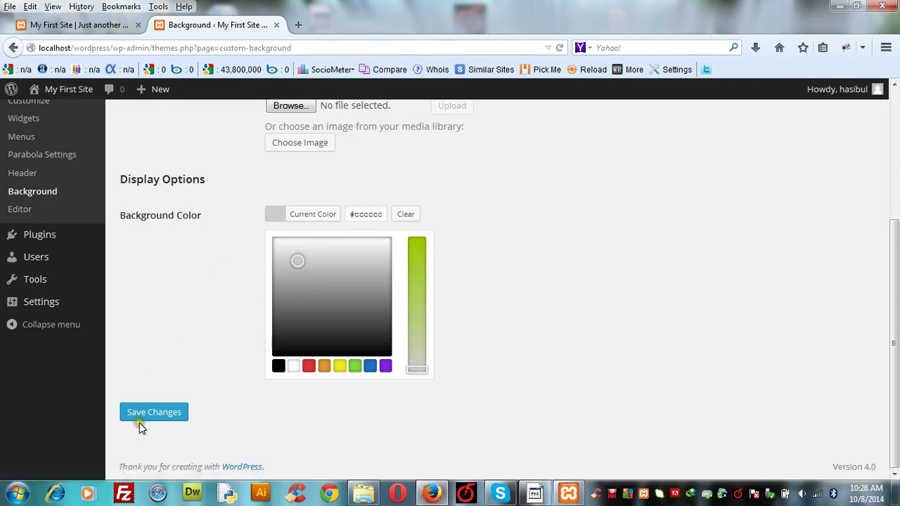
Set the background colour to #6796bf by desaturating the blue preset swatch, and save the changes.
{"action": "left_click", "coordinate": [371, 368]}
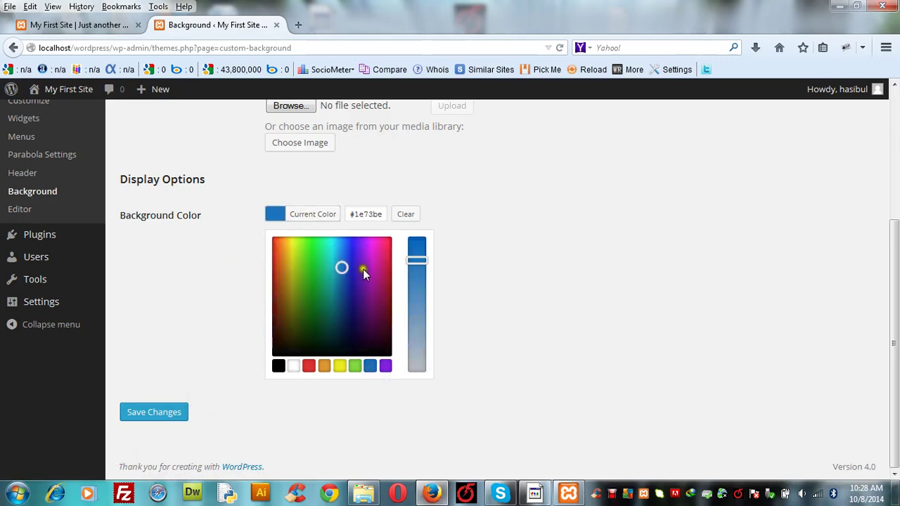
{"action": "left_click", "coordinate": [410, 337]}
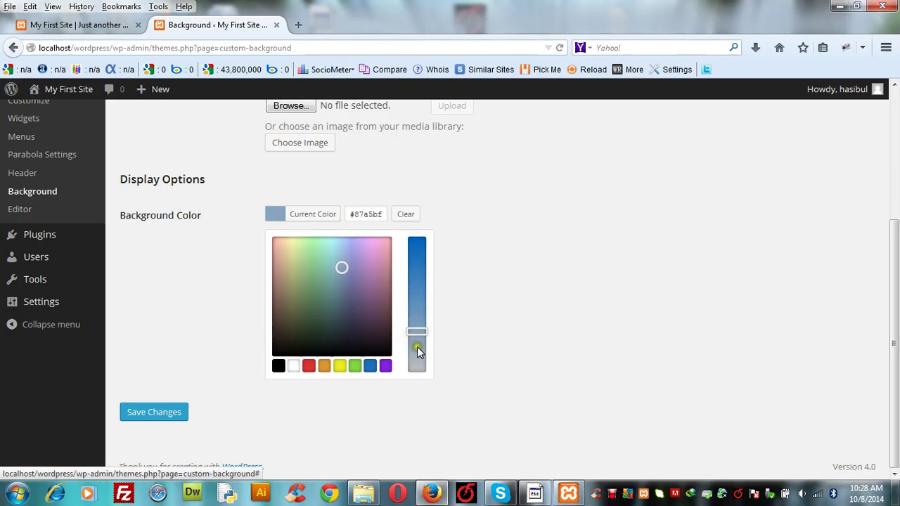
{"action": "left_click", "coordinate": [419, 315]}
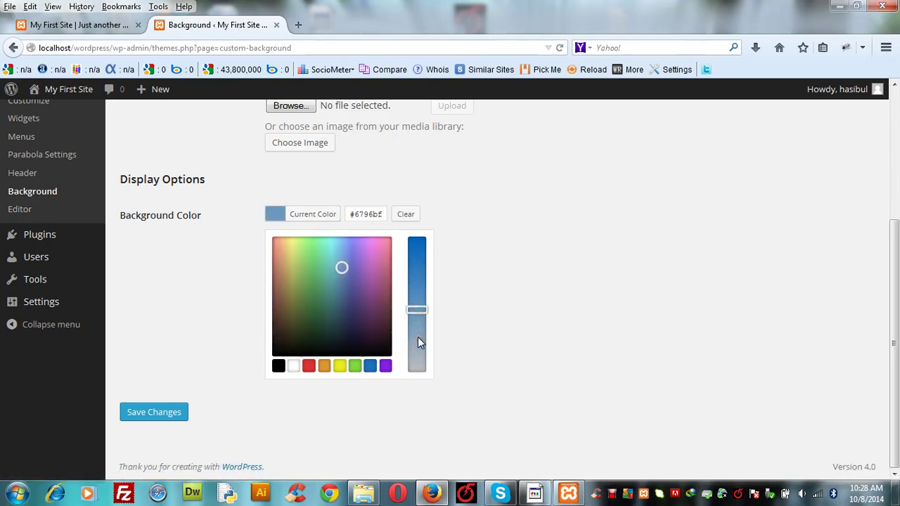
{"action": "left_click", "coordinate": [154, 413]}
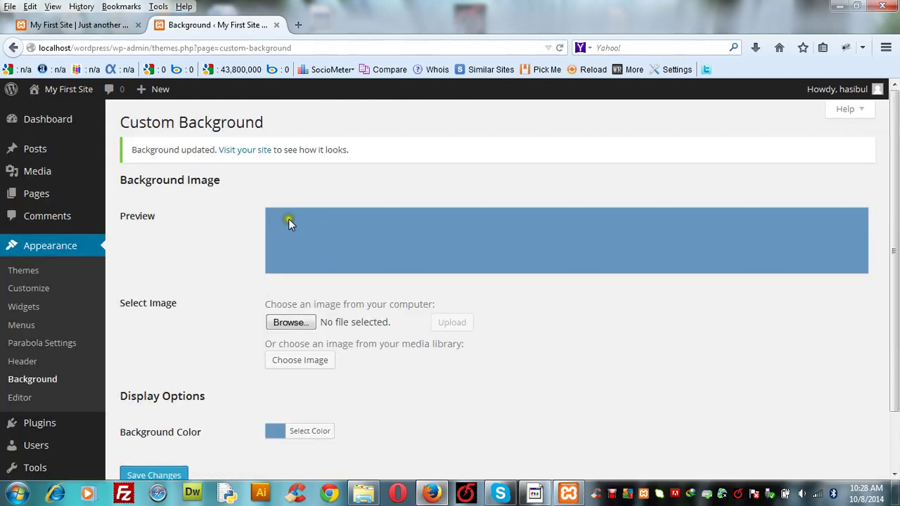
Reload the live home page and examine the new blue background down the page.
{"action": "left_click", "coordinate": [92, 24]}
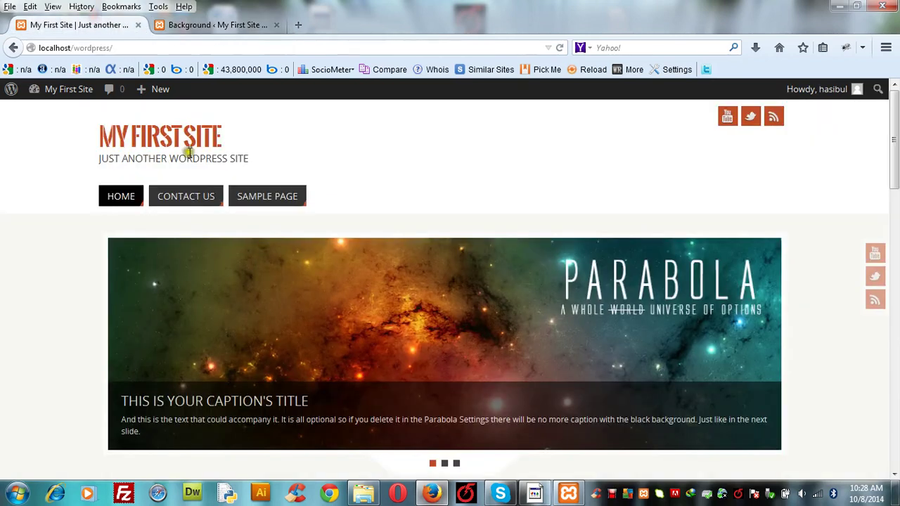
{"action": "left_click", "coordinate": [560, 47]}
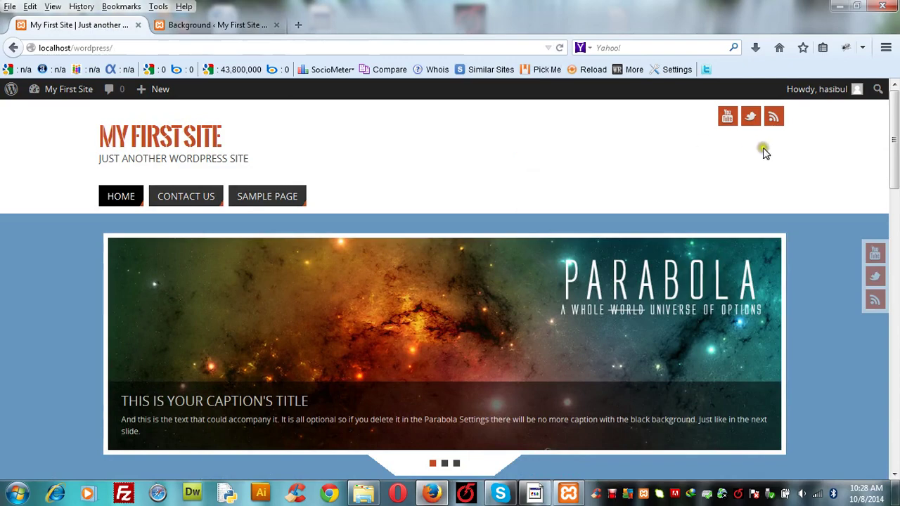
{"action": "left_click_drag", "start_coordinate": [892, 163], "coordinate": [888, 138]}
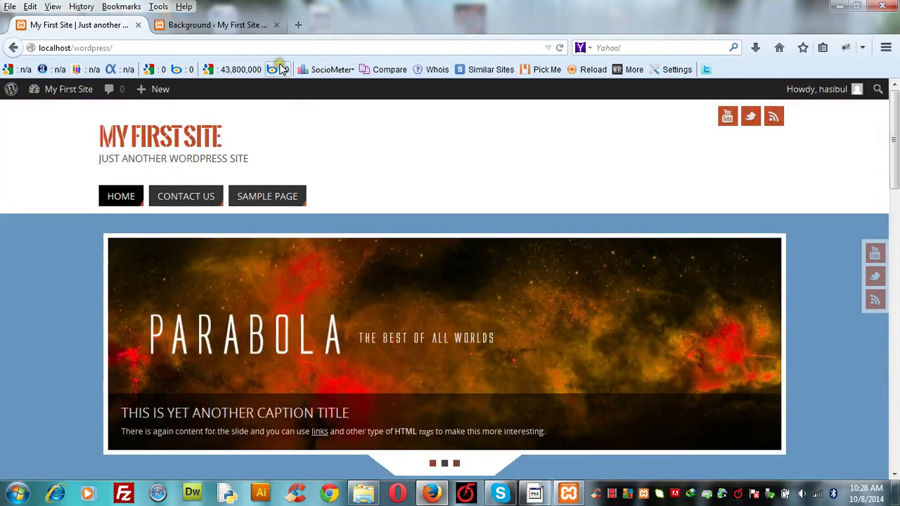
Desaturate the background colour on the Custom Background page to grey-blue #b1b9bf, and save the changes.
{"action": "left_click", "coordinate": [211, 25]}
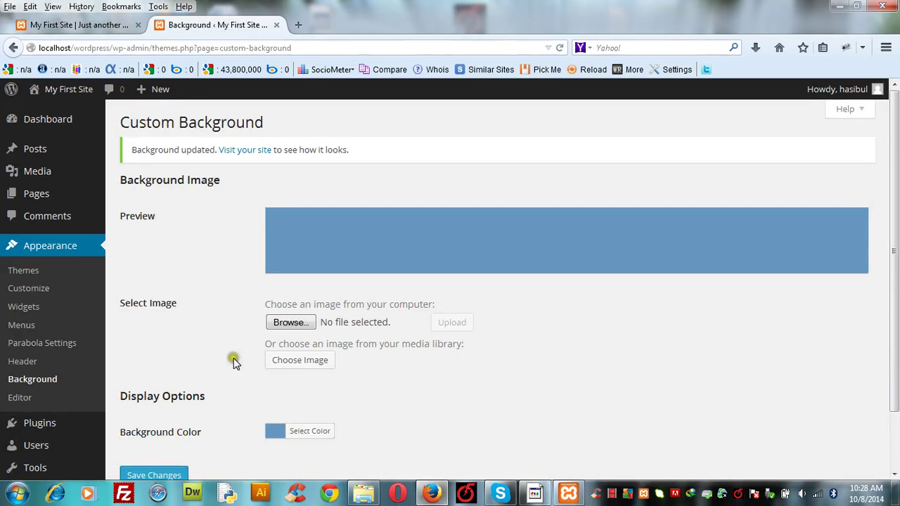
{"action": "left_click", "coordinate": [304, 431]}
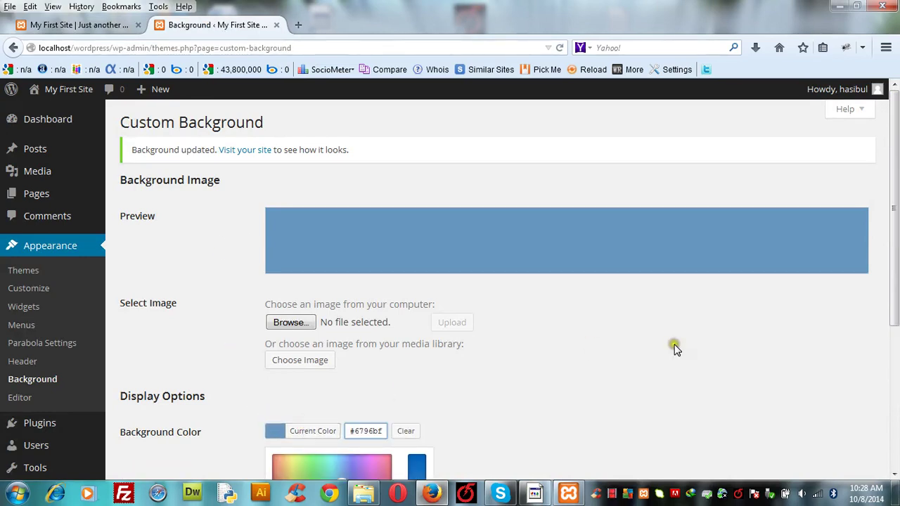
{"action": "left_click_drag", "start_coordinate": [896, 219], "coordinate": [896, 348]}
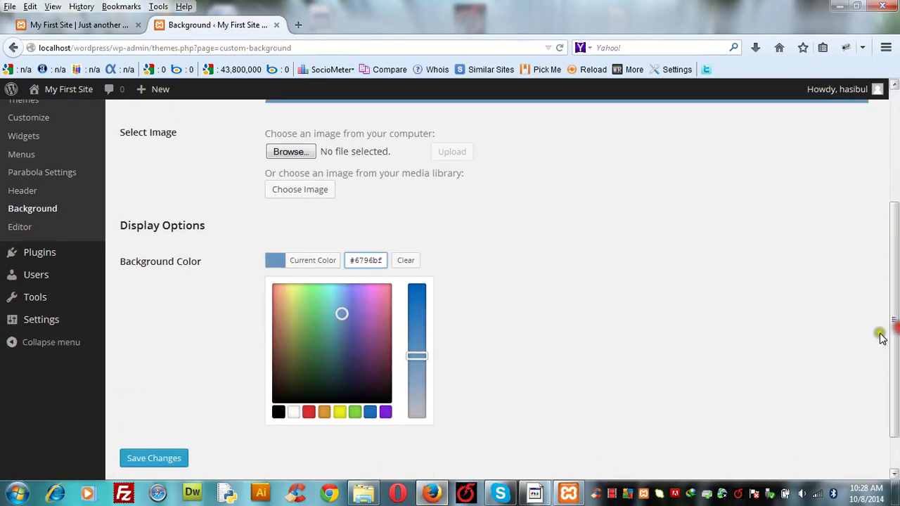
{"action": "left_click", "coordinate": [417, 402]}
{"action": "left_click", "coordinate": [416, 415]}
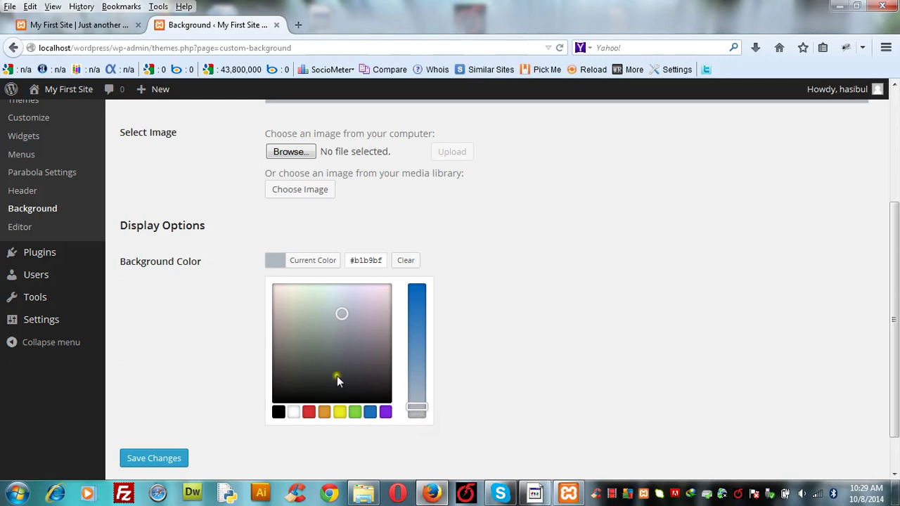
{"action": "left_click", "coordinate": [153, 458]}
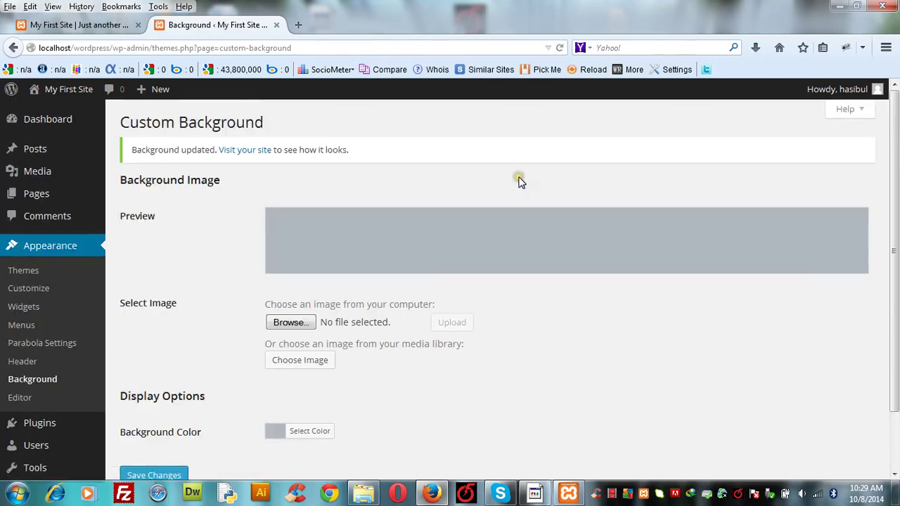
Reload the live home page and examine the grey-blue background along its length.
{"action": "left_click", "coordinate": [77, 25]}
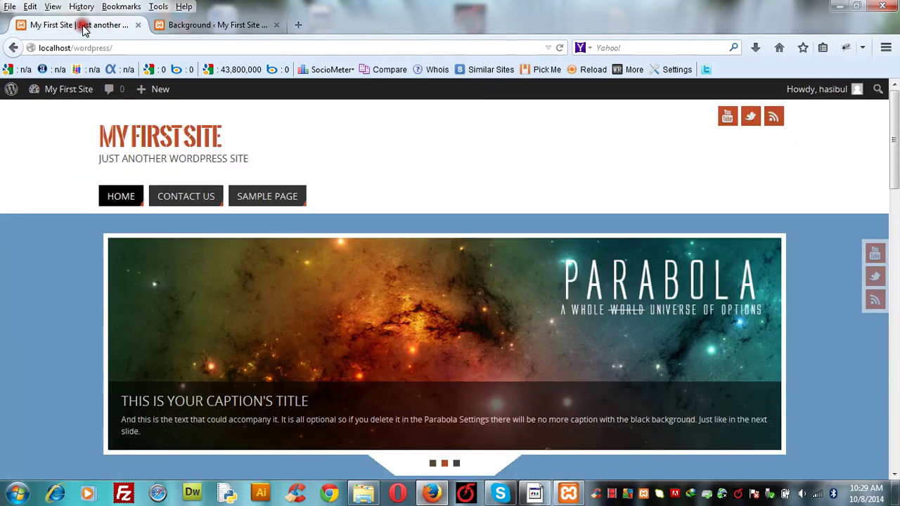
{"action": "left_click", "coordinate": [560, 47]}
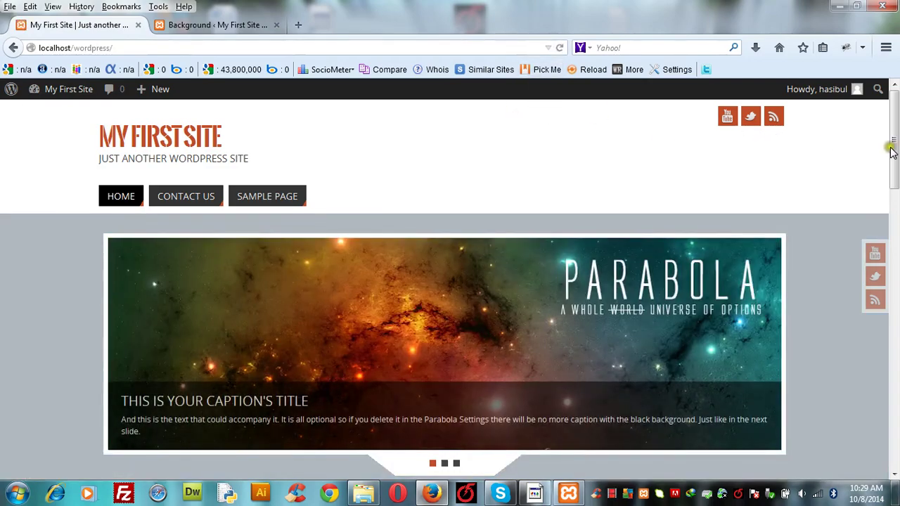
{"action": "left_click_drag", "start_coordinate": [893, 144], "coordinate": [894, 125]}
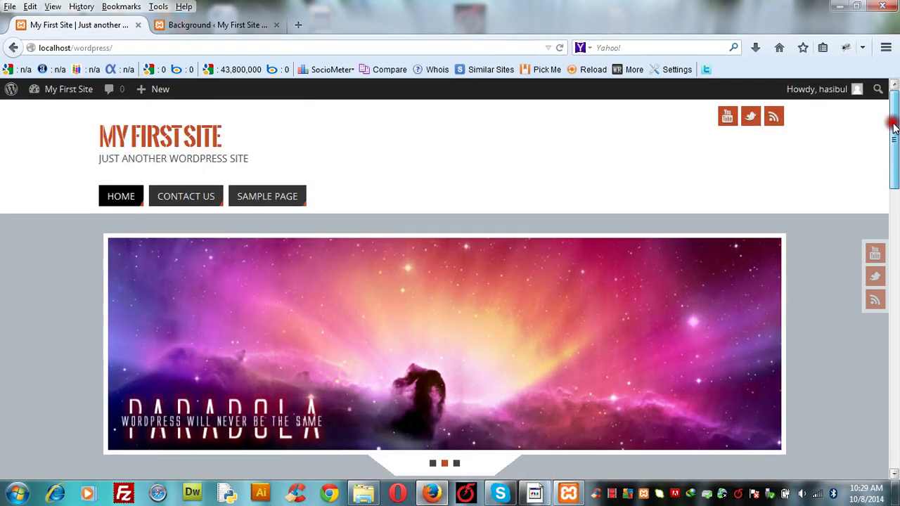
{"action": "left_click_drag", "start_coordinate": [894, 126], "coordinate": [893, 151]}
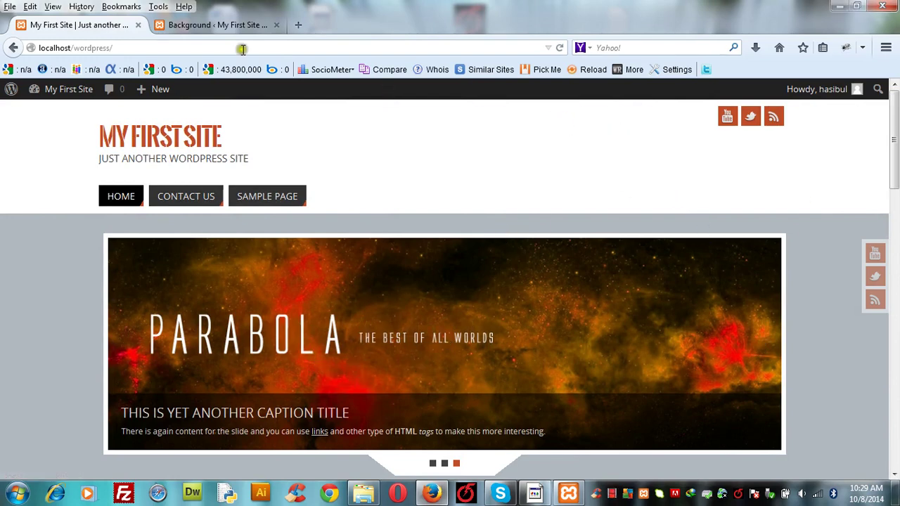
Return to the Custom Background page, and review the Appearance section's entries from Customize to Editor.
{"action": "left_click", "coordinate": [224, 26]}
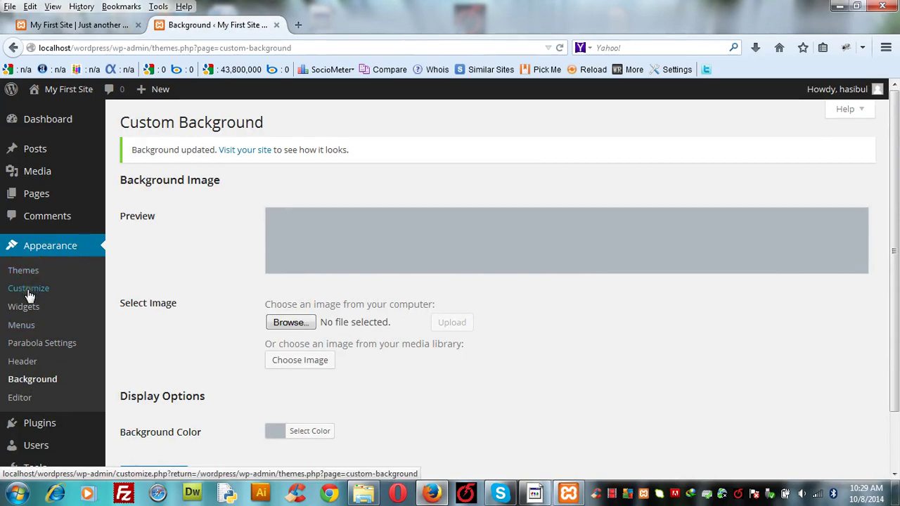
{"action": "left_click", "coordinate": [29, 314]}
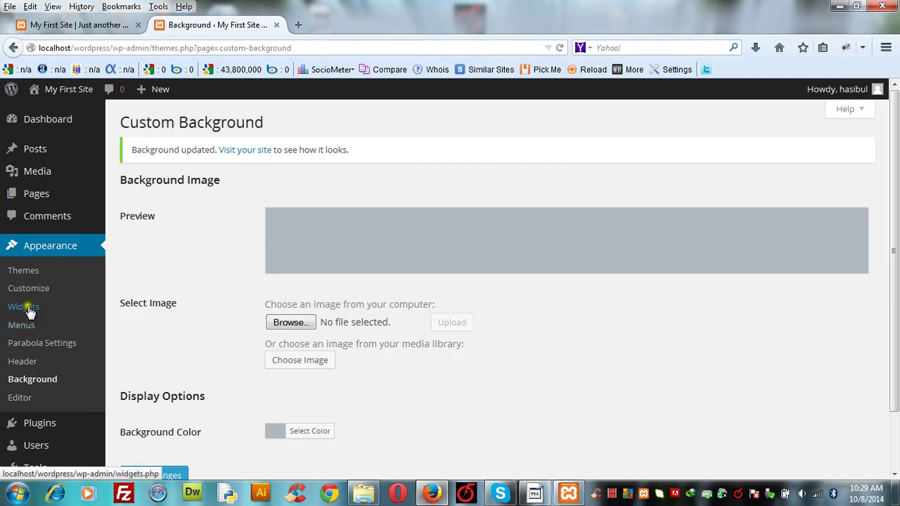
{"action": "left_click", "coordinate": [26, 330]}
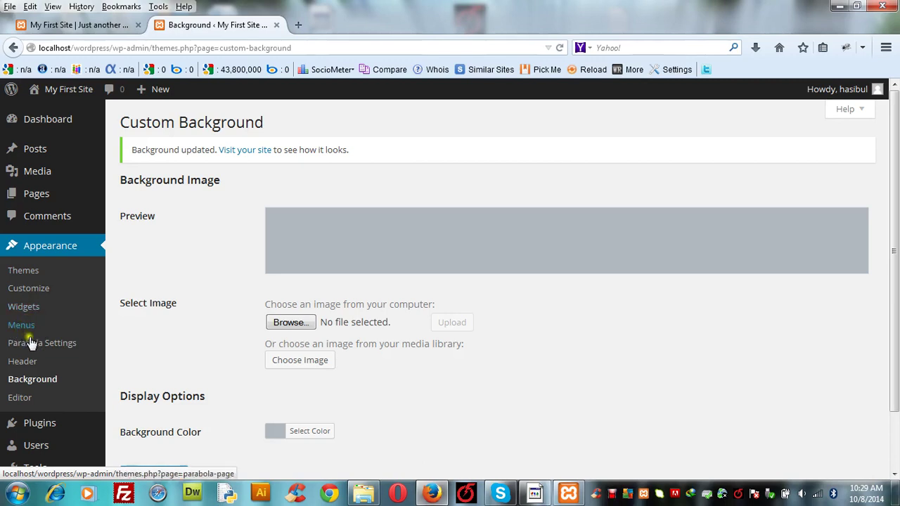
{"action": "left_click", "coordinate": [48, 354]}
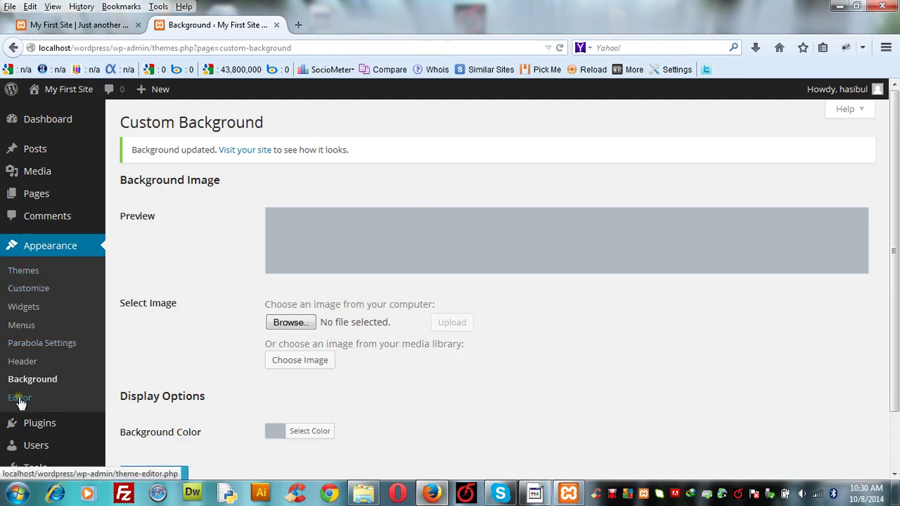
Return to the live site and examine the Contact Us page.
{"action": "mouse_move", "coordinate": [28, 429]}
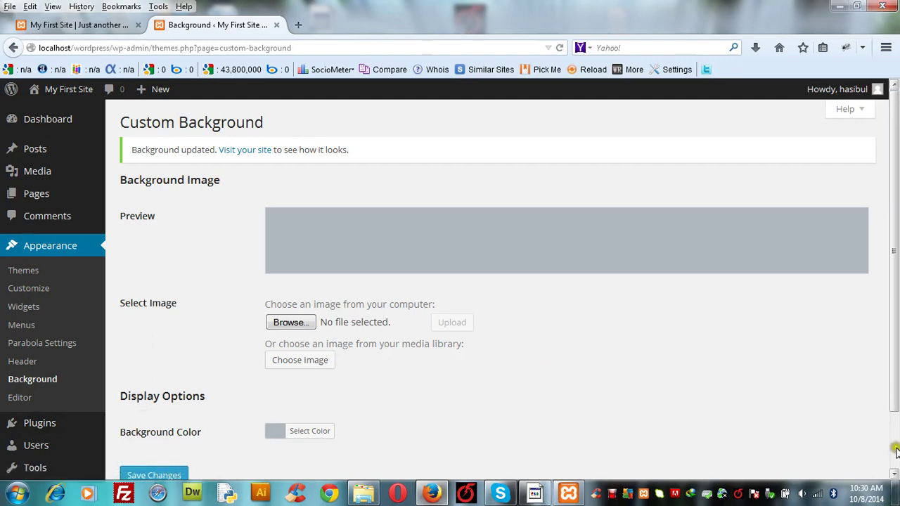
{"action": "scroll", "coordinate": [894, 471], "scroll_direction": "down", "scroll_amount": 2}
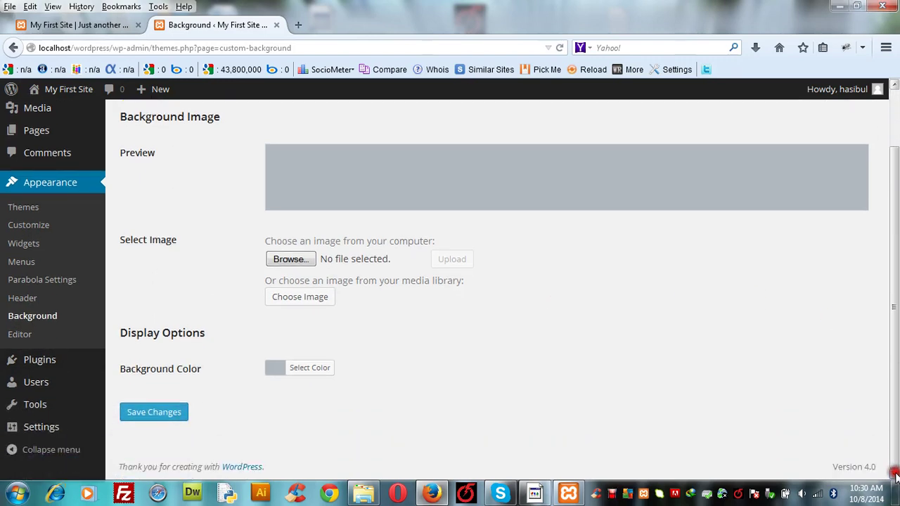
{"action": "key", "text": "Return"}
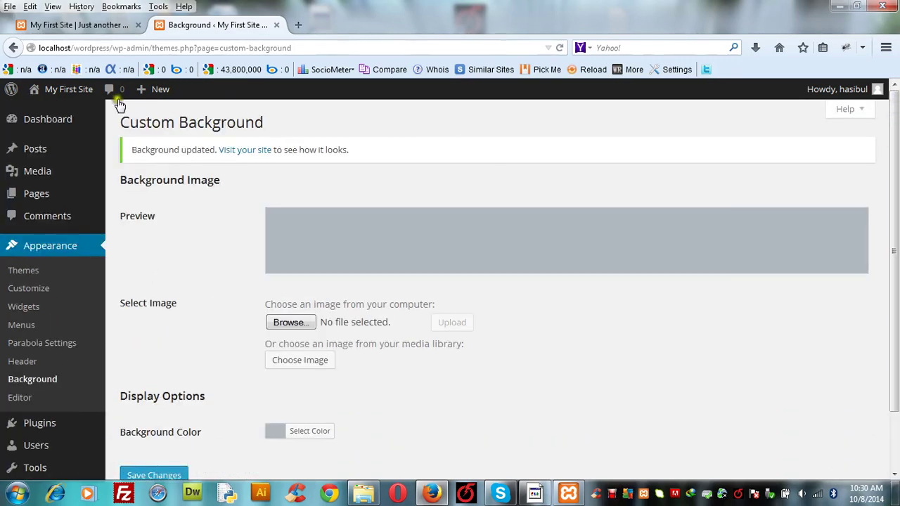
{"action": "left_click", "coordinate": [85, 24]}
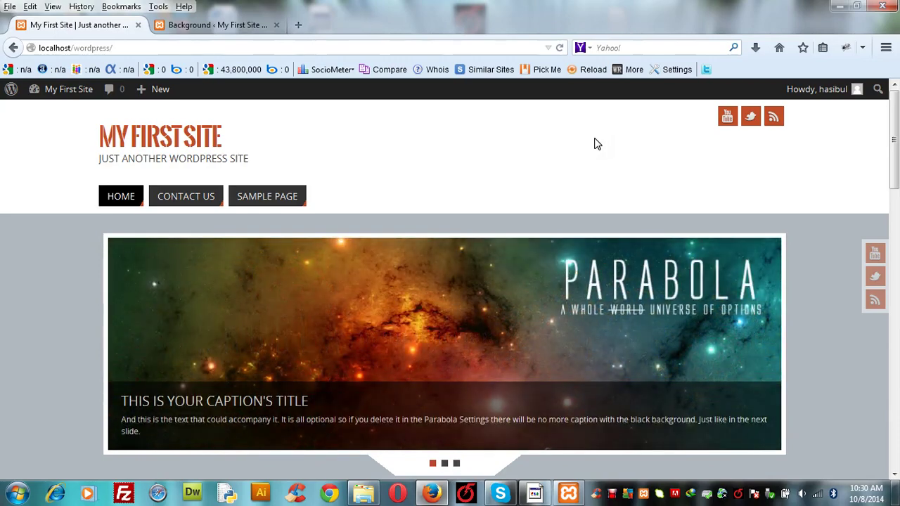
{"action": "left_click", "coordinate": [201, 196]}
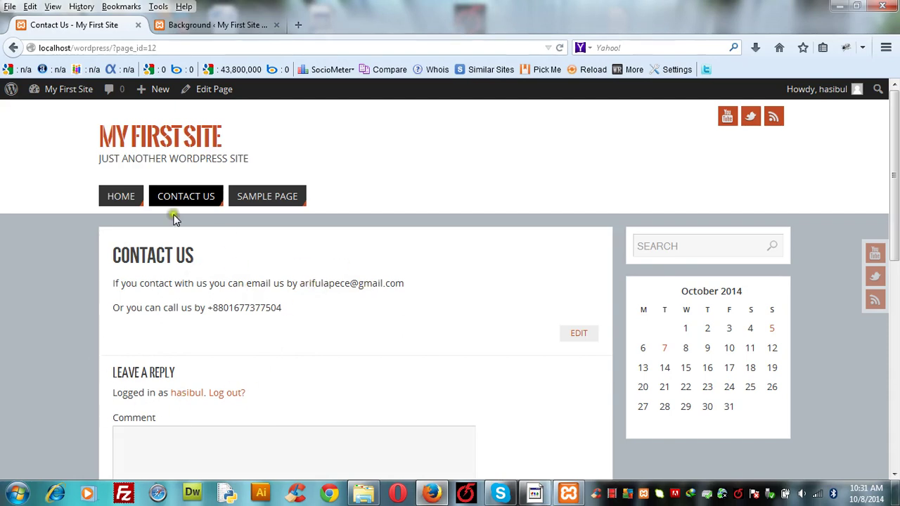
Go back to the Custom Background admin page and review the admin sections below Appearance, including the Plugins entries.
{"action": "left_click", "coordinate": [204, 25]}
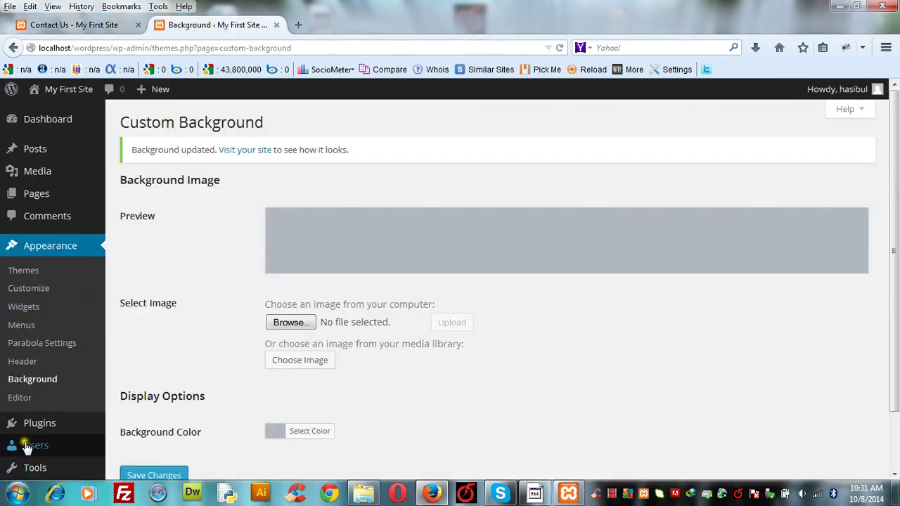
{"action": "mouse_move", "coordinate": [39, 426]}
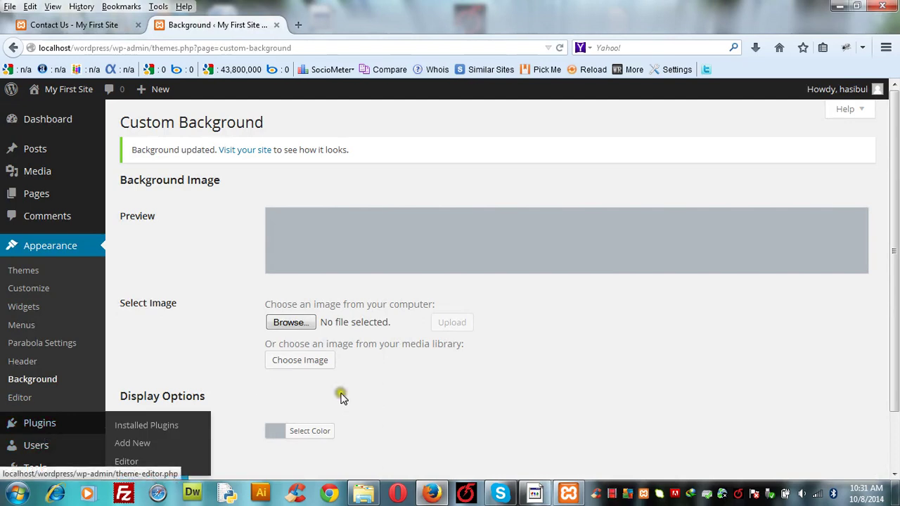
{"action": "left_click", "coordinate": [894, 476]}
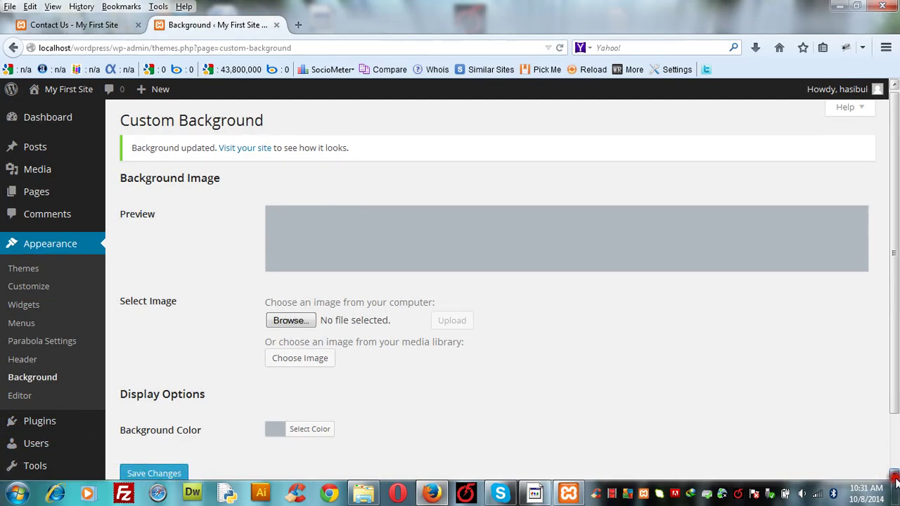
{"action": "mouse_move", "coordinate": [27, 366]}
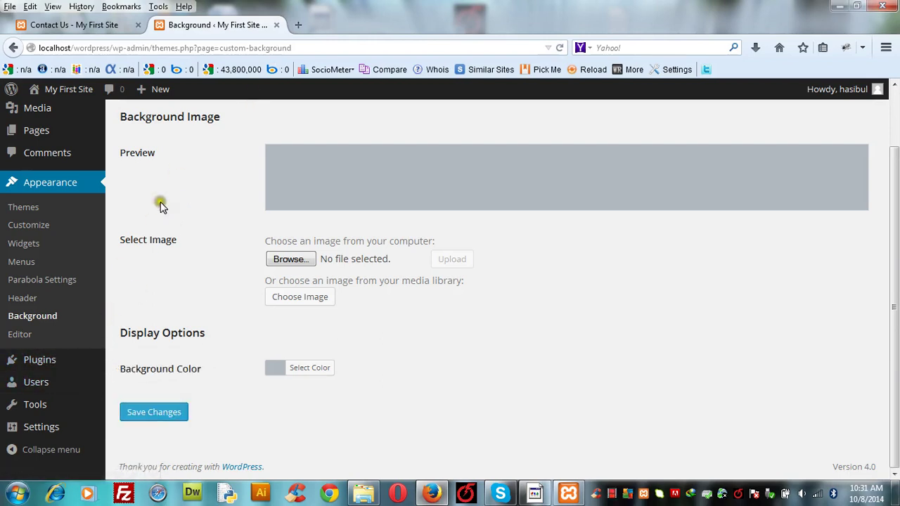
Search the web in a new browser tab for "contact us plungs for wordpress".
{"action": "left_click", "coordinate": [296, 25]}
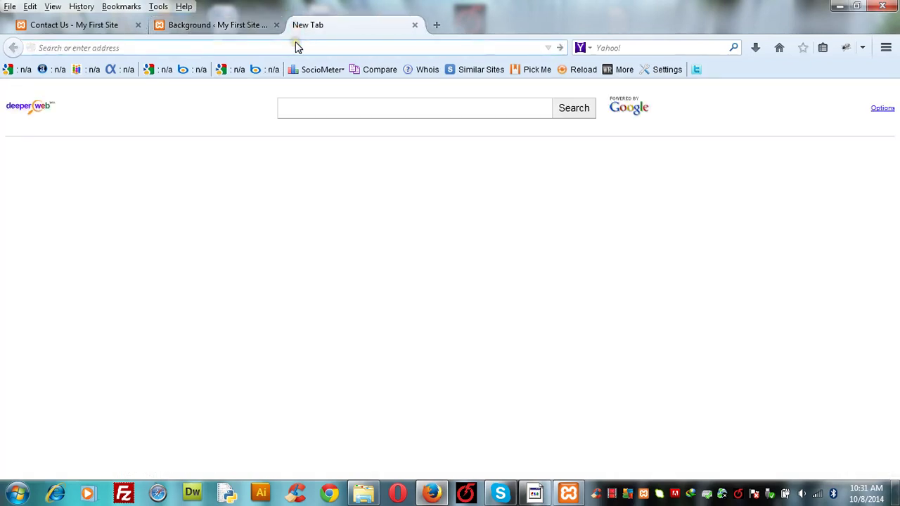
{"action": "left_click", "coordinate": [295, 46]}
{"action": "type", "text": "contact us p"}
{"action": "left_click", "coordinate": [234, 25]}
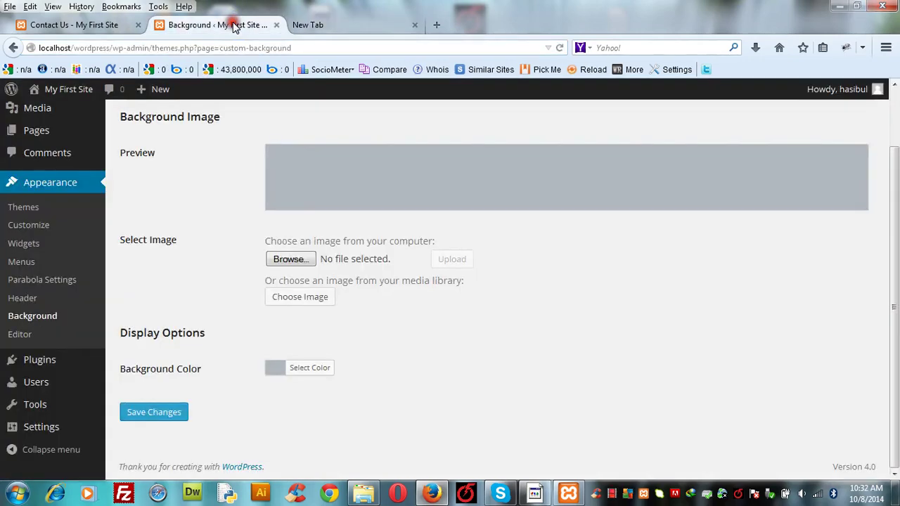
{"action": "left_click", "coordinate": [317, 21]}
{"action": "left_click", "coordinate": [319, 44]}
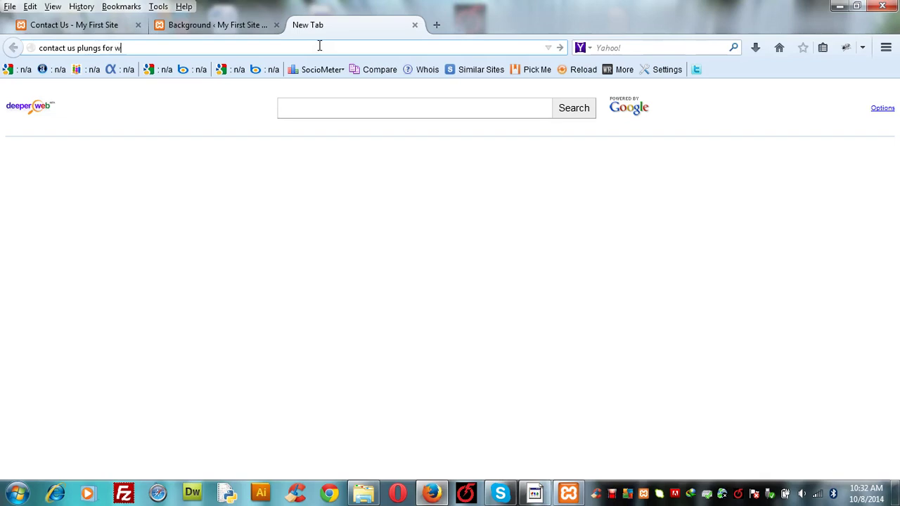
{"action": "type", "text": "rdpress"}
{"action": "key", "text": "Return"}
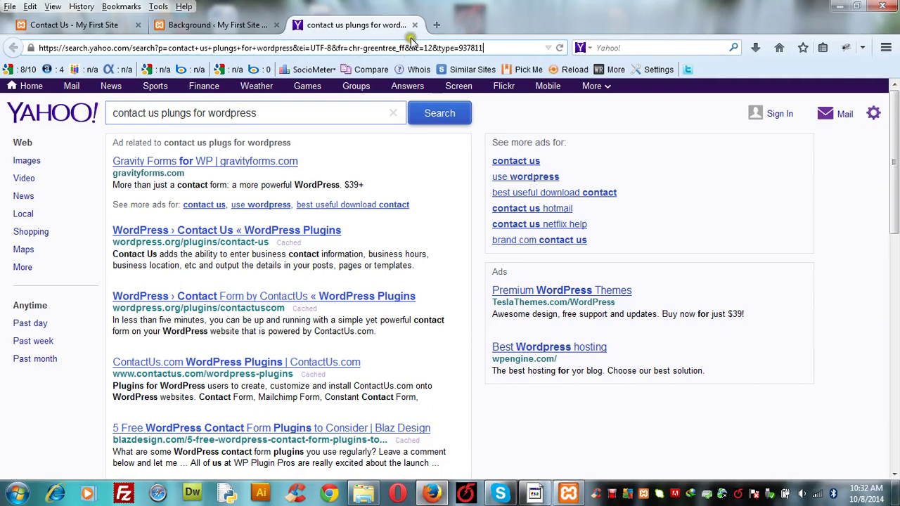
Open the "5 Free WordPress Contact Form Plugins to Consider" article from the search results and copy the plugin name "Contact Form 7".
{"action": "left_click", "coordinate": [290, 112]}
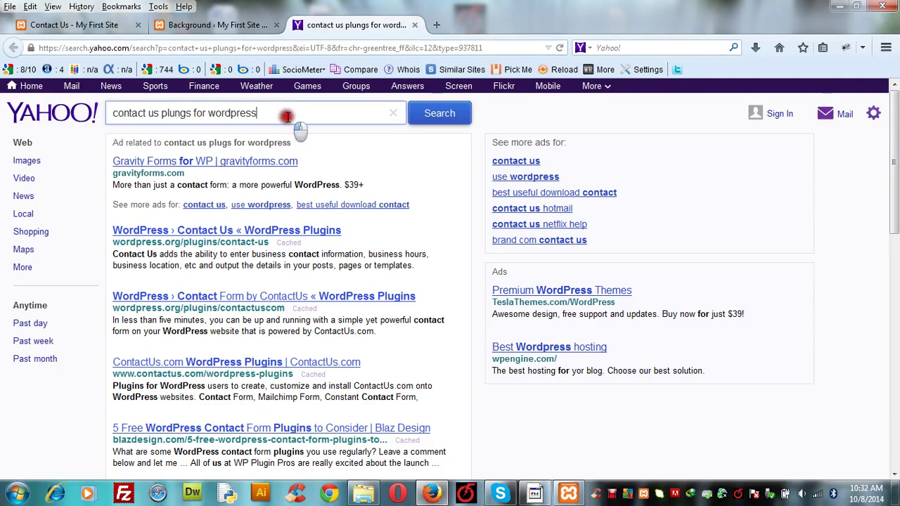
{"action": "triple_click", "coordinate": [288, 113]}
{"action": "left_click", "coordinate": [287, 116]}
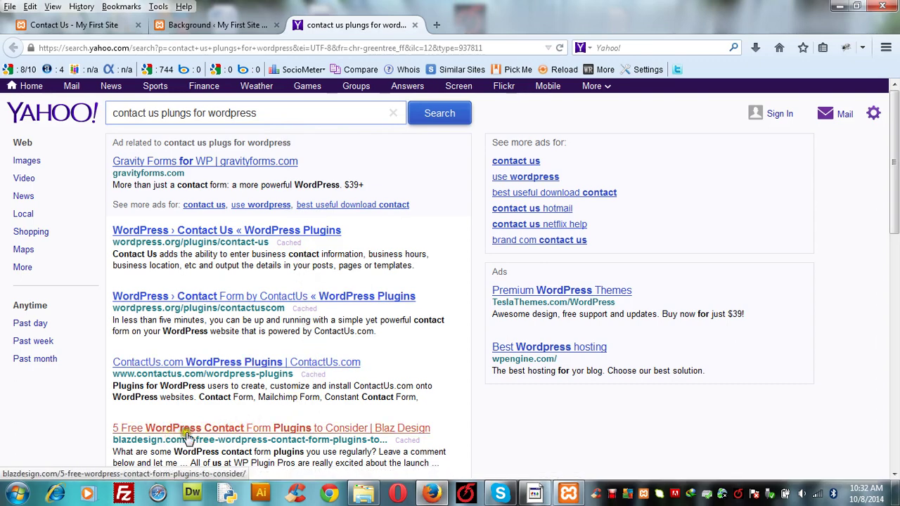
{"action": "left_click", "coordinate": [258, 434]}
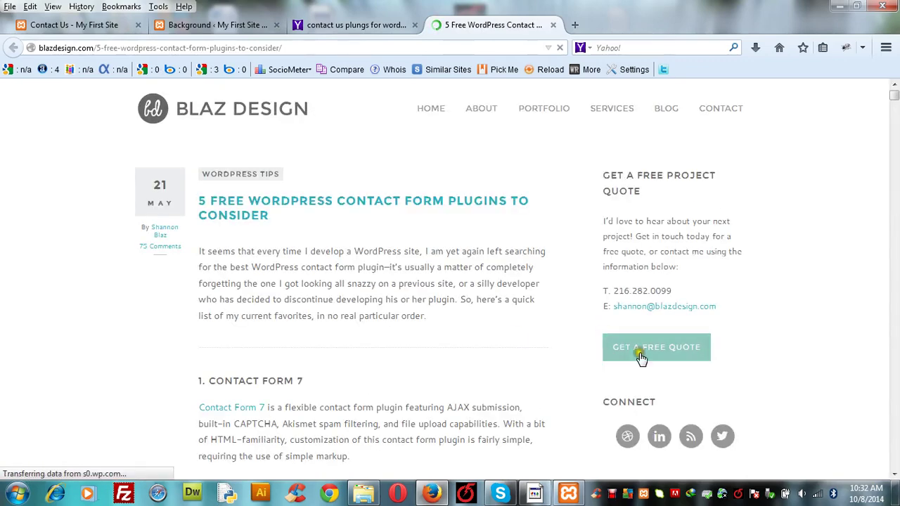
{"action": "left_click", "coordinate": [893, 478]}
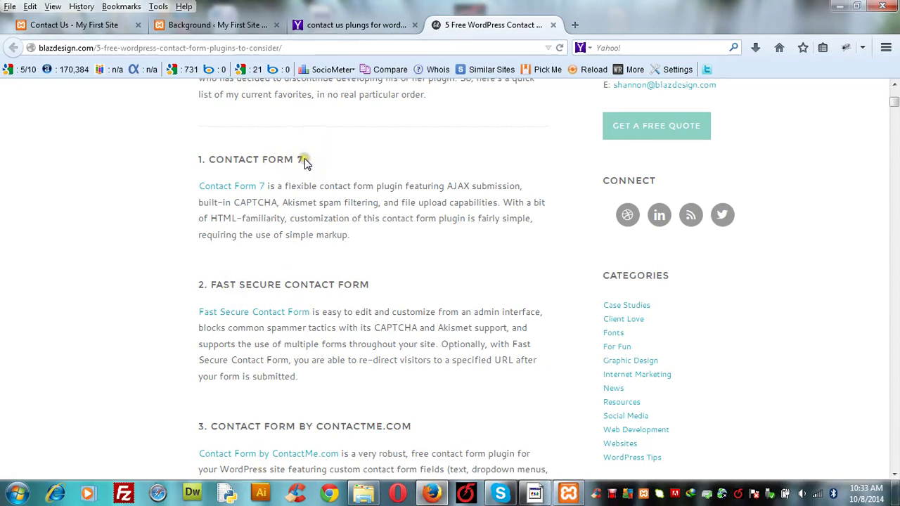
{"action": "left_click_drag", "start_coordinate": [301, 160], "coordinate": [212, 164]}
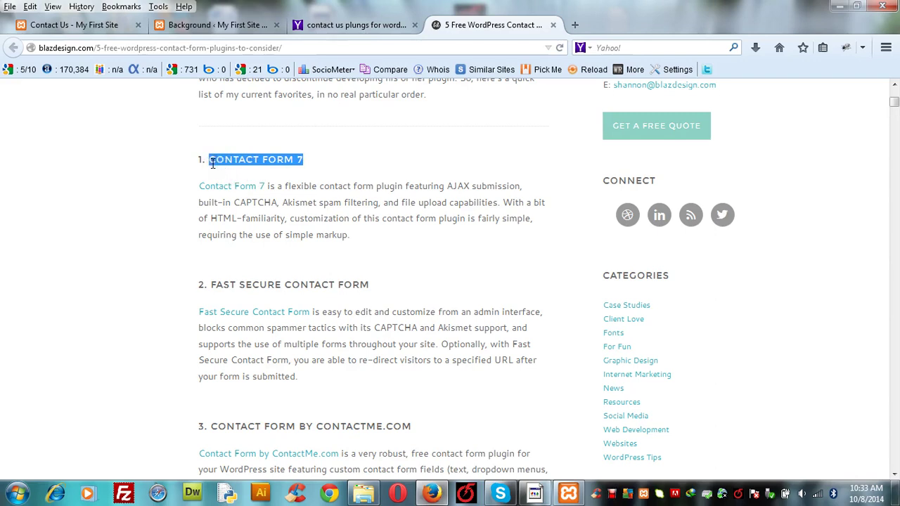
Open the Add Plugins page in the site's admin, search for "Contact Form 7", and look through the results.
{"action": "left_click", "coordinate": [182, 25]}
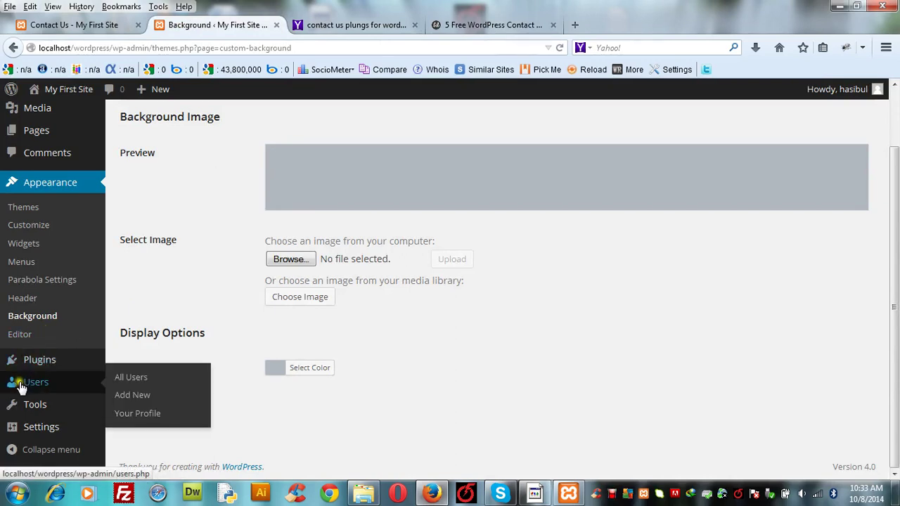
{"action": "mouse_move", "coordinate": [33, 367]}
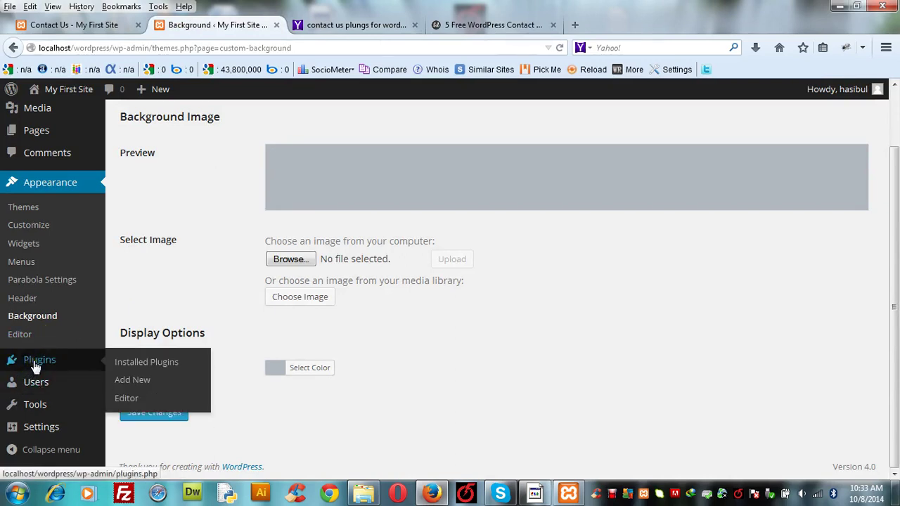
{"action": "left_click", "coordinate": [35, 367]}
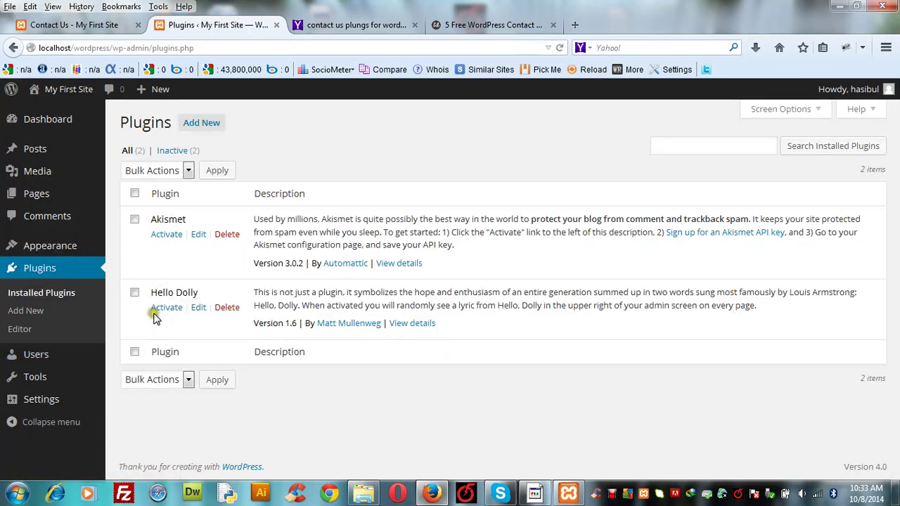
{"action": "left_click", "coordinate": [201, 124]}
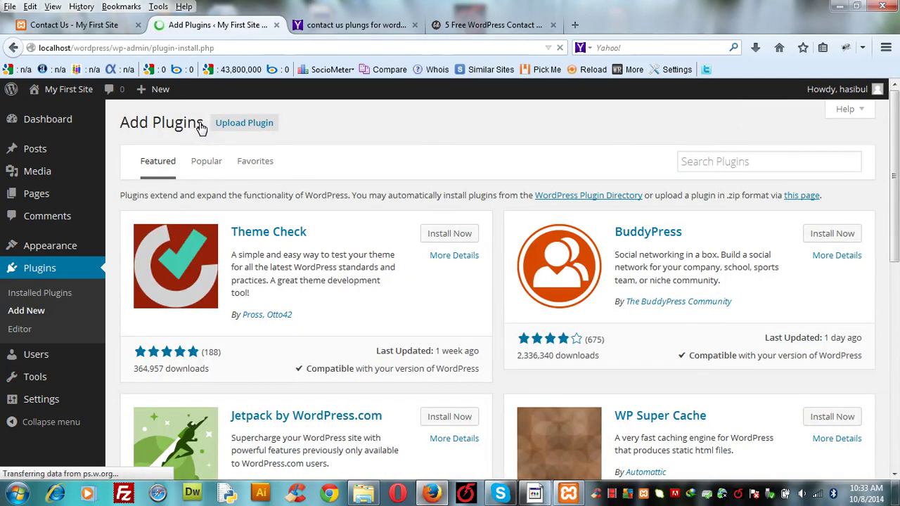
{"action": "left_click", "coordinate": [696, 161]}
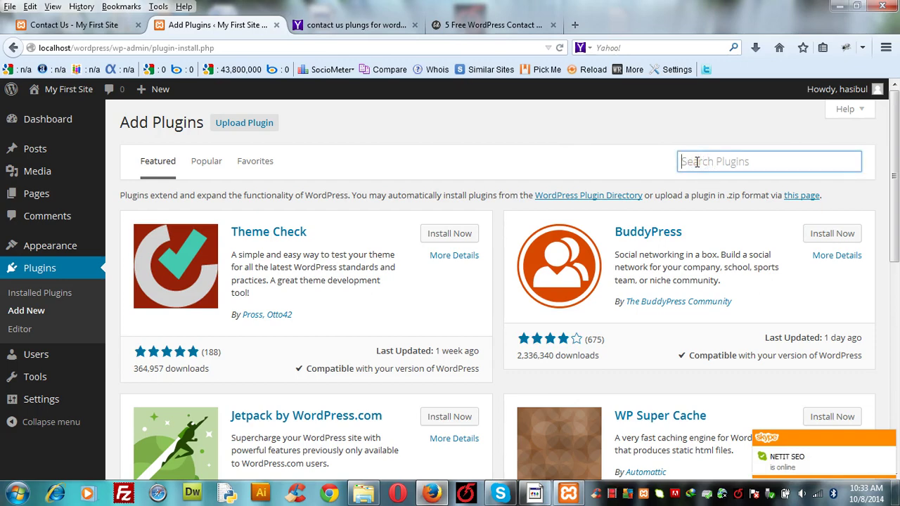
{"action": "type", "text": "Contact Form 7"}
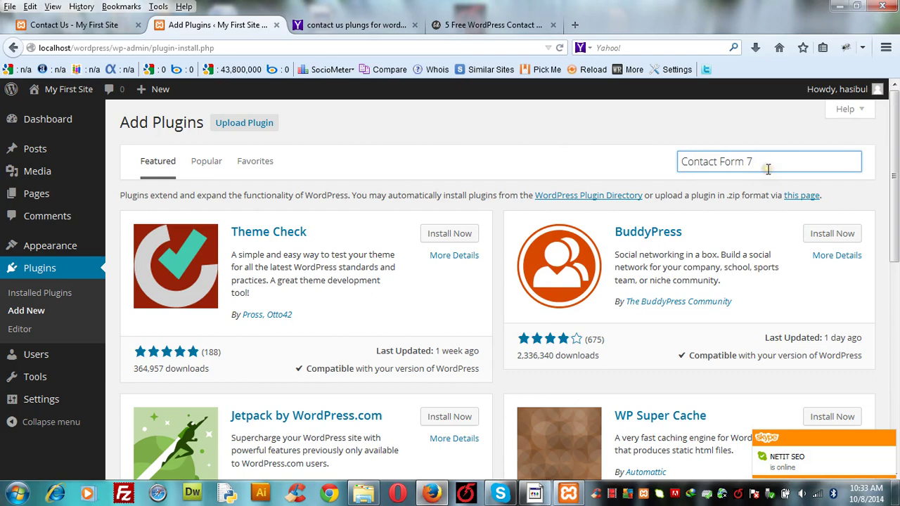
{"action": "key", "text": "Return"}
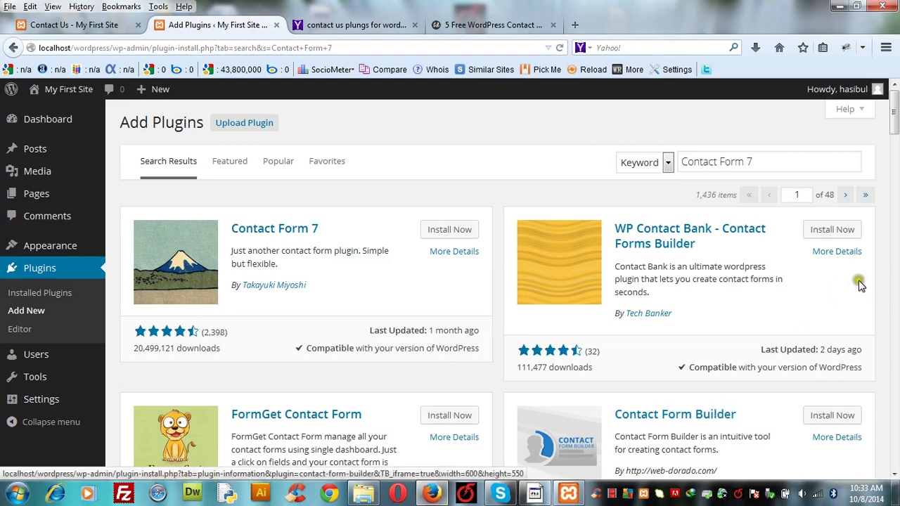
{"action": "scroll", "coordinate": [894, 133], "scroll_direction": "down", "scroll_amount": 5}
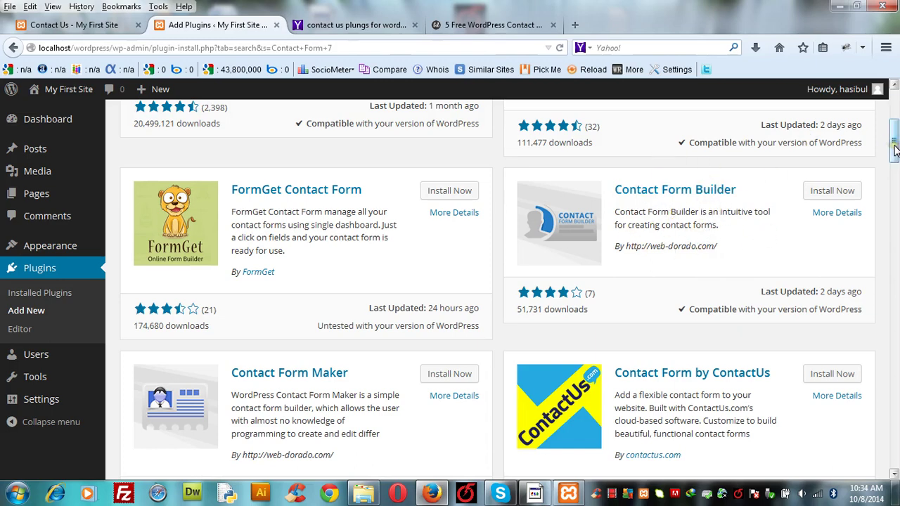
{"action": "left_click_drag", "start_coordinate": [894, 148], "coordinate": [893, 120]}
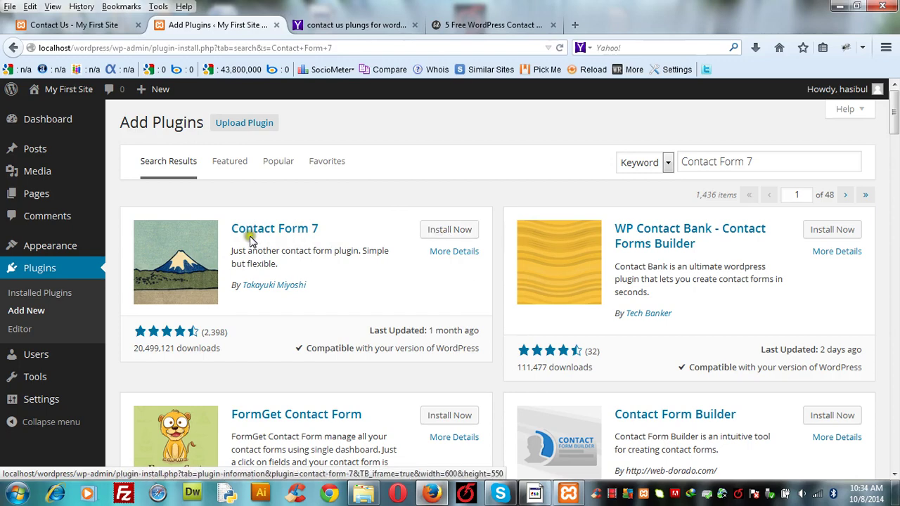
Install the Contact Form 7 plugin from the search results and activate it.
{"action": "left_click", "coordinate": [437, 231]}
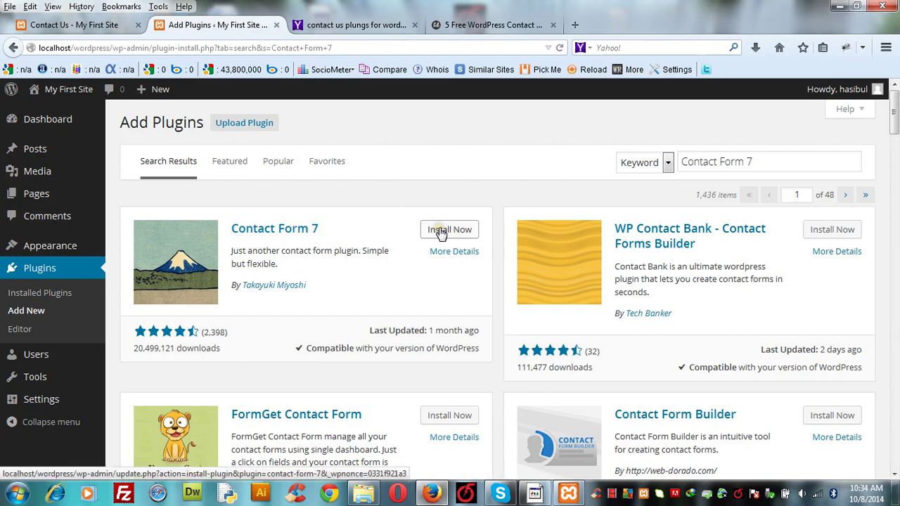
{"action": "left_click", "coordinate": [441, 231]}
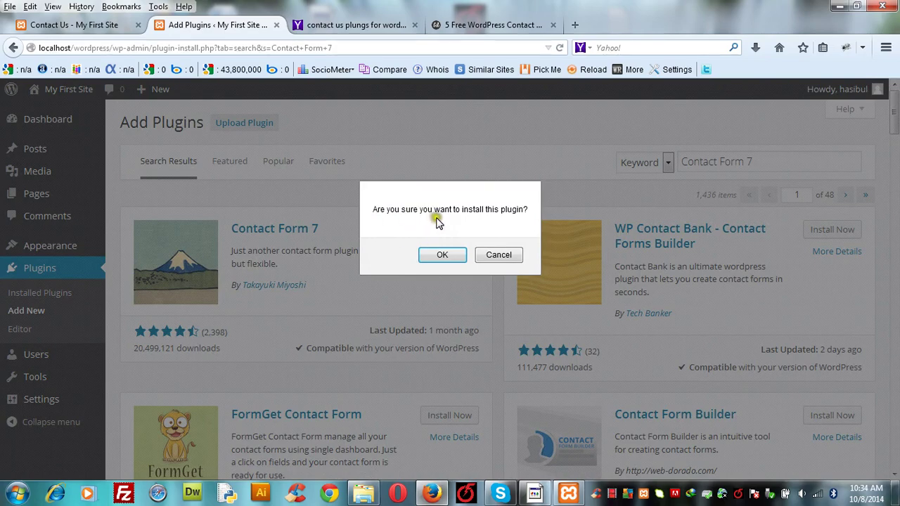
{"action": "left_click", "coordinate": [445, 255]}
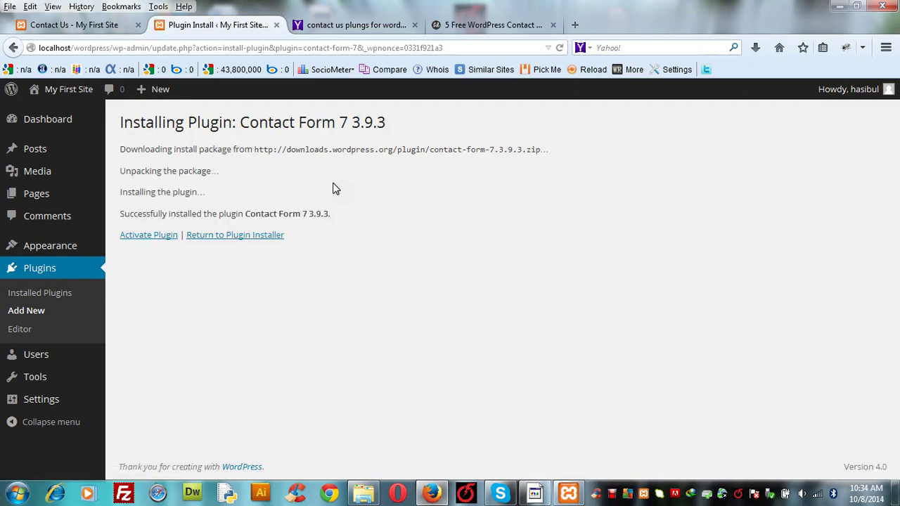
{"action": "left_click", "coordinate": [145, 236]}
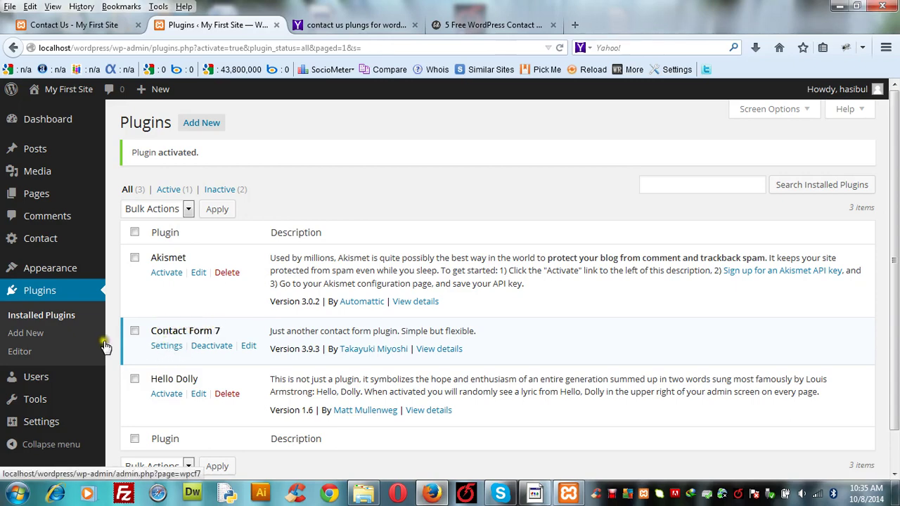
Open the settings of the Contact Form 7 plugin and copy the shortcode of Contact form 1.
{"action": "mouse_move", "coordinate": [38, 380]}
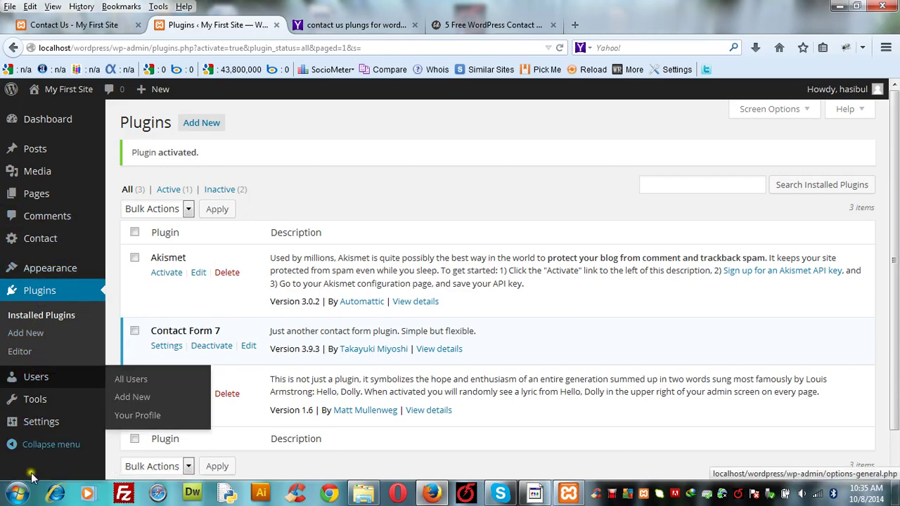
{"action": "mouse_move", "coordinate": [33, 427]}
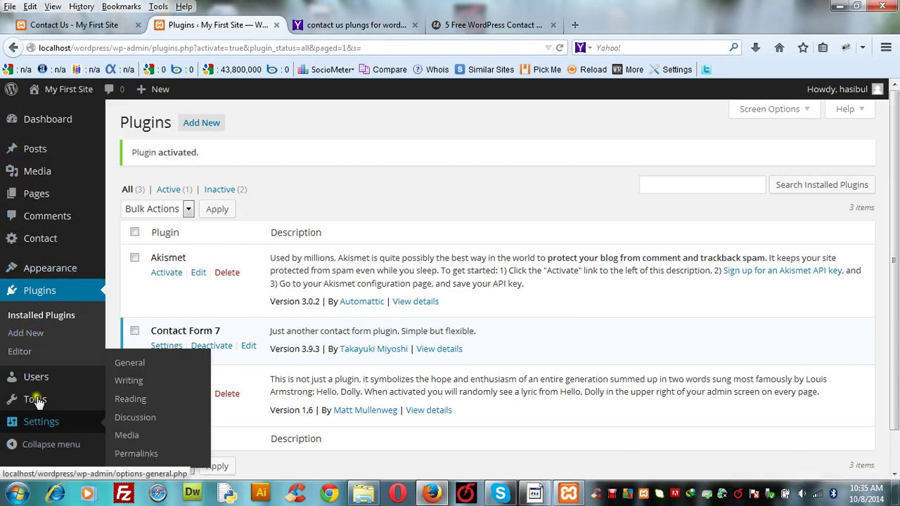
{"action": "left_click", "coordinate": [167, 346]}
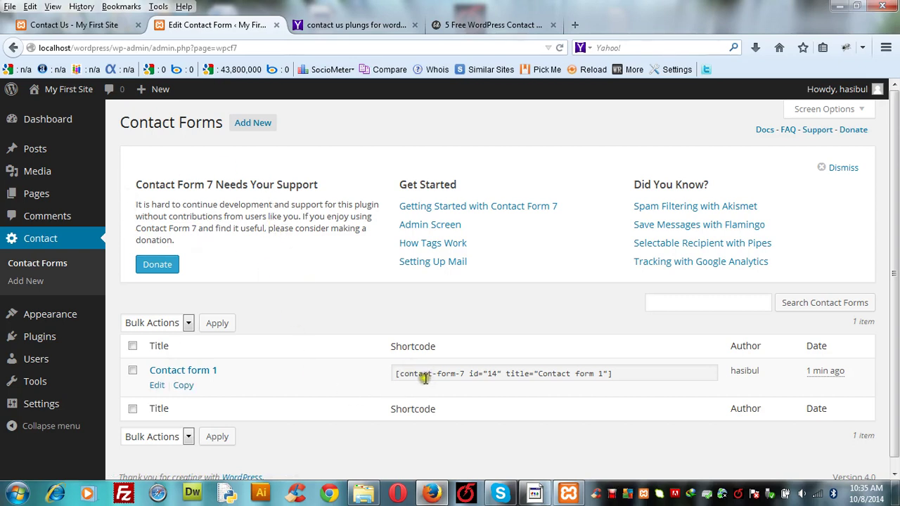
{"action": "left_click", "coordinate": [487, 373]}
{"action": "key", "text": "ctrl+c"}
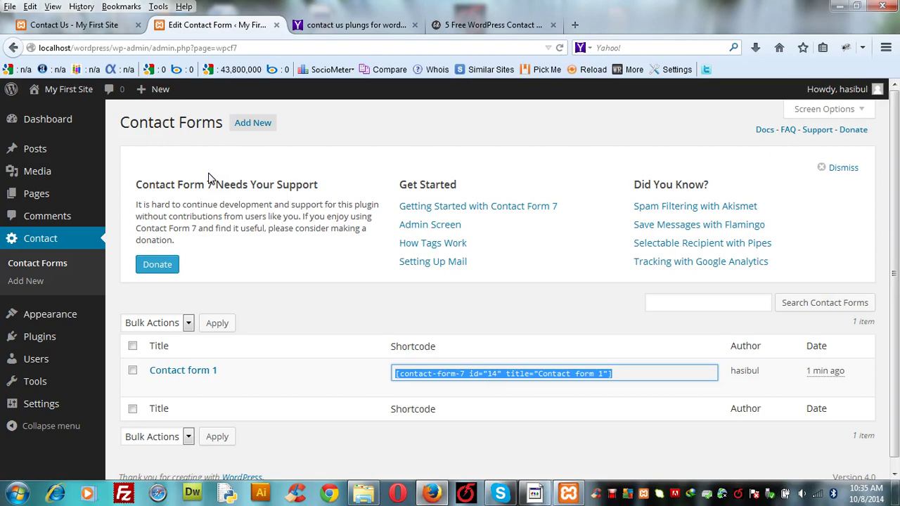
Check the live Contact Us page, then open the Contact Us page for editing from the admin's page list.
{"action": "left_click", "coordinate": [88, 25]}
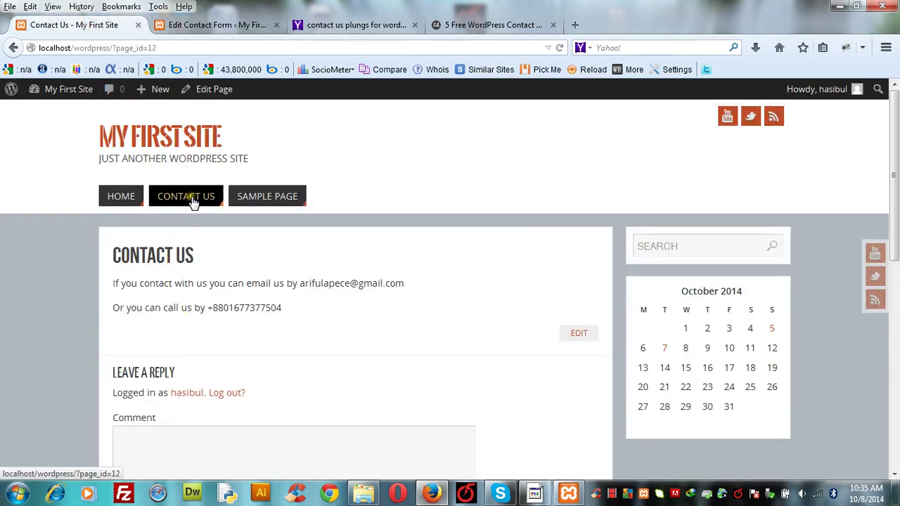
{"action": "left_click", "coordinate": [214, 26]}
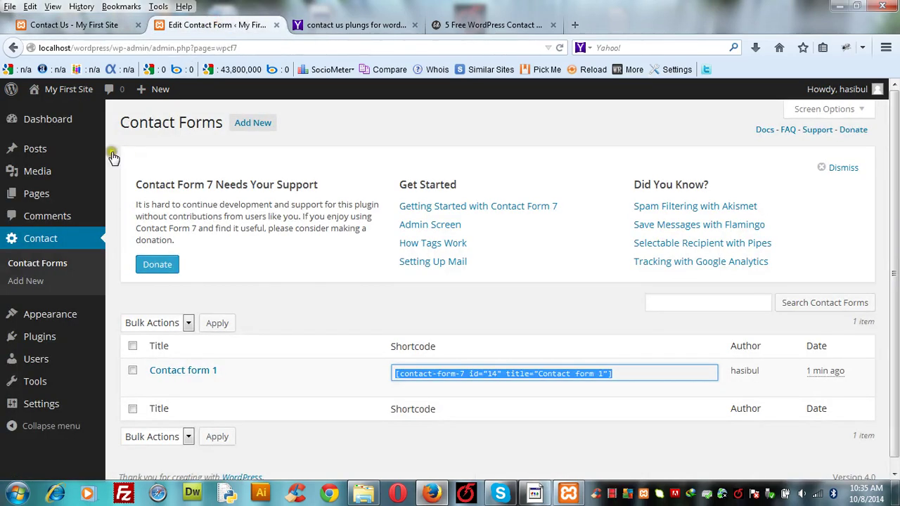
{"action": "left_click", "coordinate": [40, 199]}
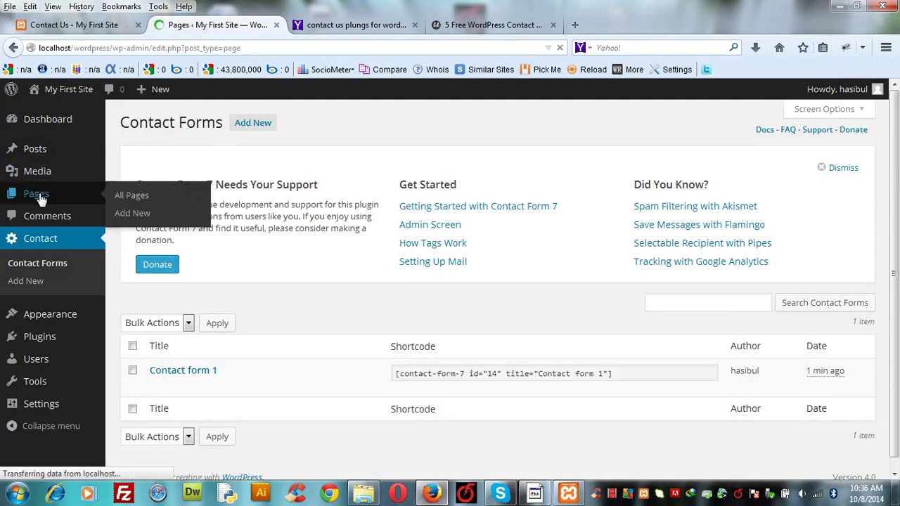
{"action": "mouse_move", "coordinate": [177, 213]}
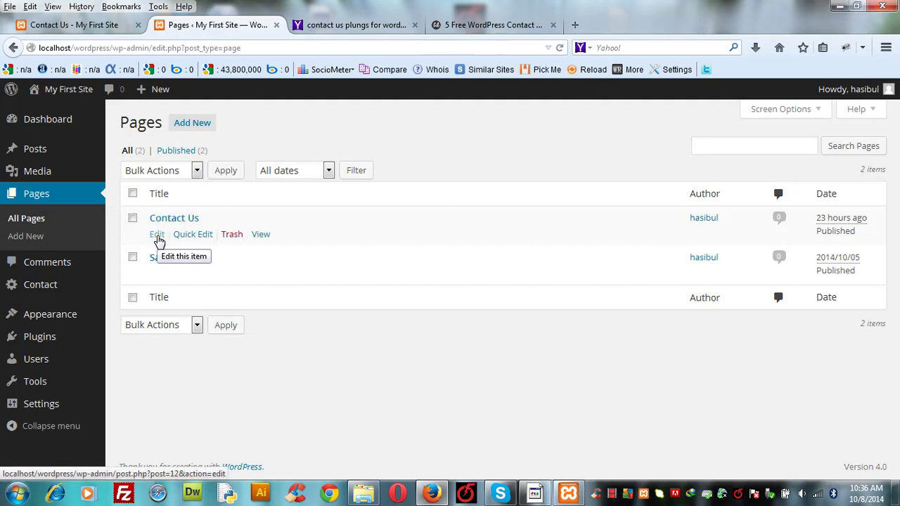
{"action": "left_click", "coordinate": [157, 236]}
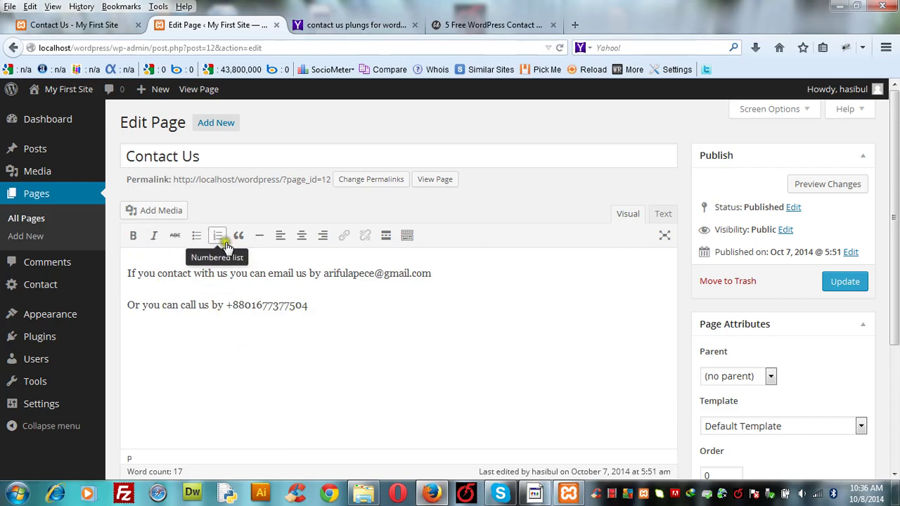
Paste the shortcode [contact-form-7 id="14" title="Contact form 1"] on a new line above the existing Contact Us text and update the page.
{"action": "left_click", "coordinate": [134, 258]}
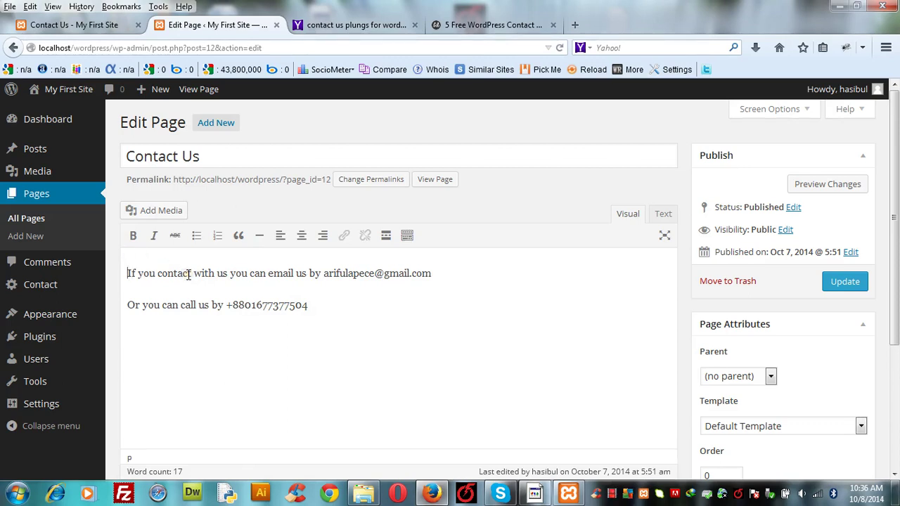
{"action": "key", "text": "Return"}
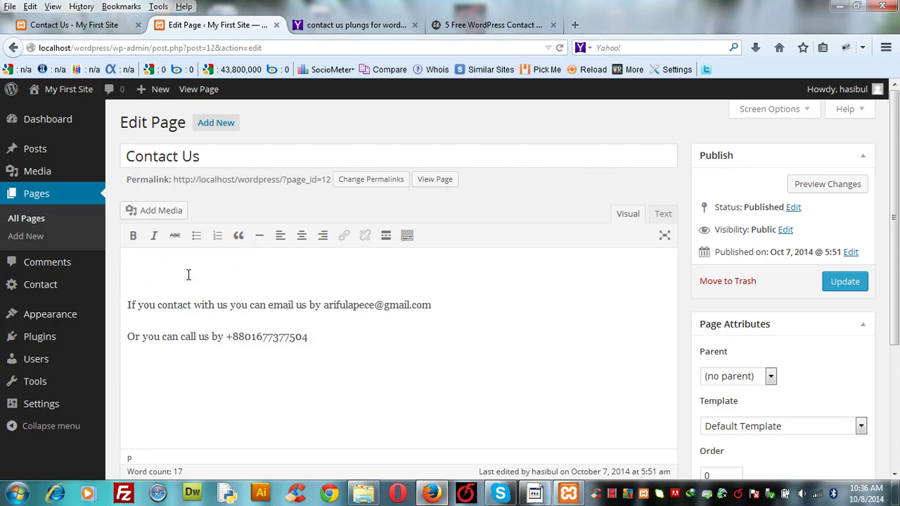
{"action": "key", "text": "ctrl+v"}
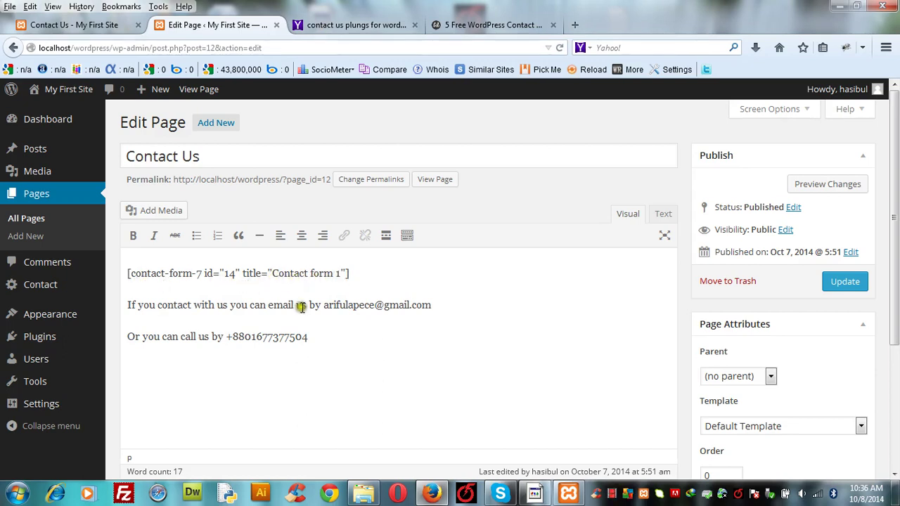
{"action": "left_click", "coordinate": [842, 288]}
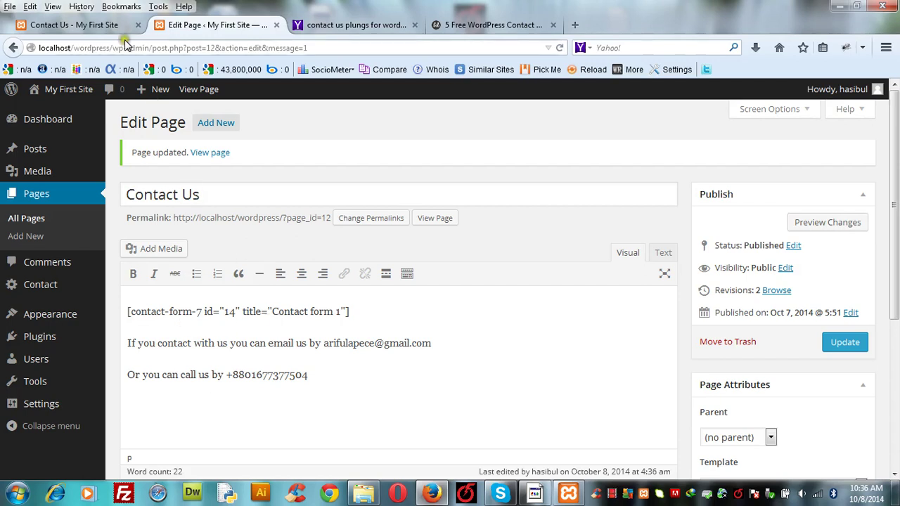
Reload the live Contact Us page and look over the contact form's fields.
{"action": "left_click", "coordinate": [93, 32]}
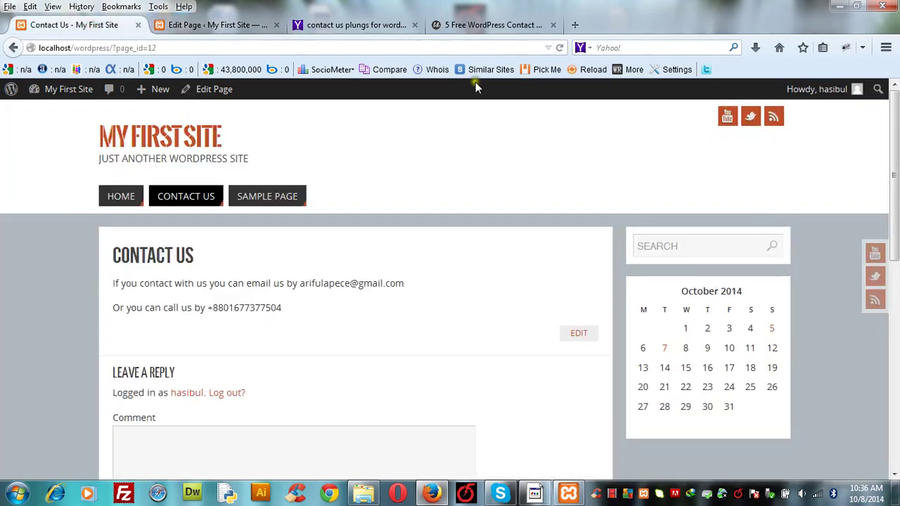
{"action": "left_click", "coordinate": [559, 48]}
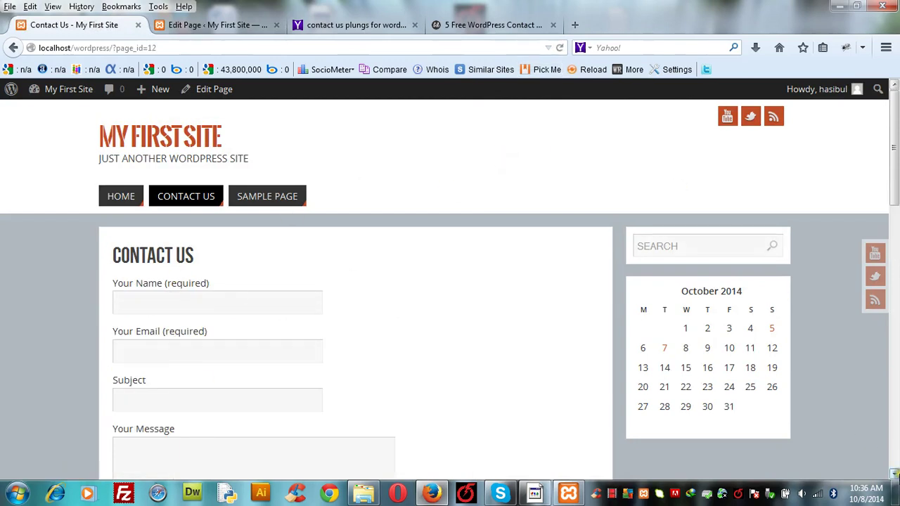
{"action": "scroll", "coordinate": [894, 475], "scroll_direction": "down", "scroll_amount": 4}
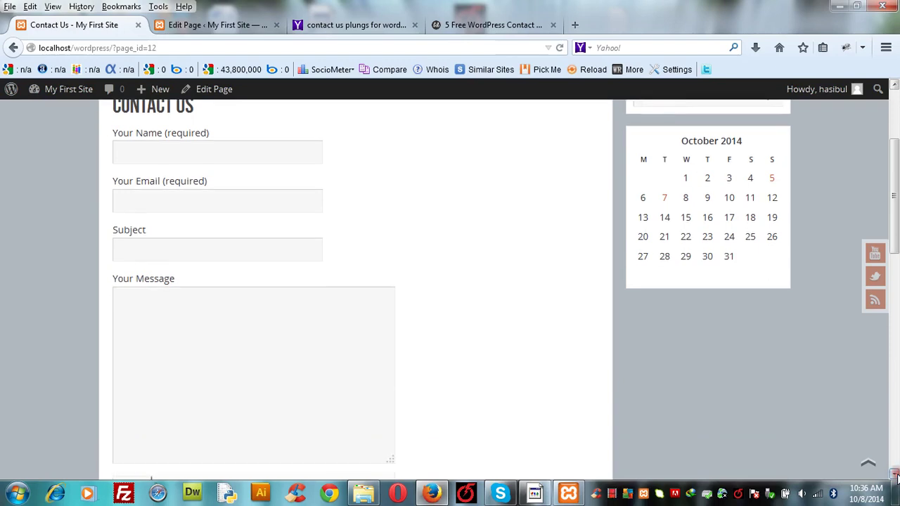
Test the Contact Us form by going through its name, email, subject and message fields and sending it empty.
{"action": "left_click", "coordinate": [218, 153]}
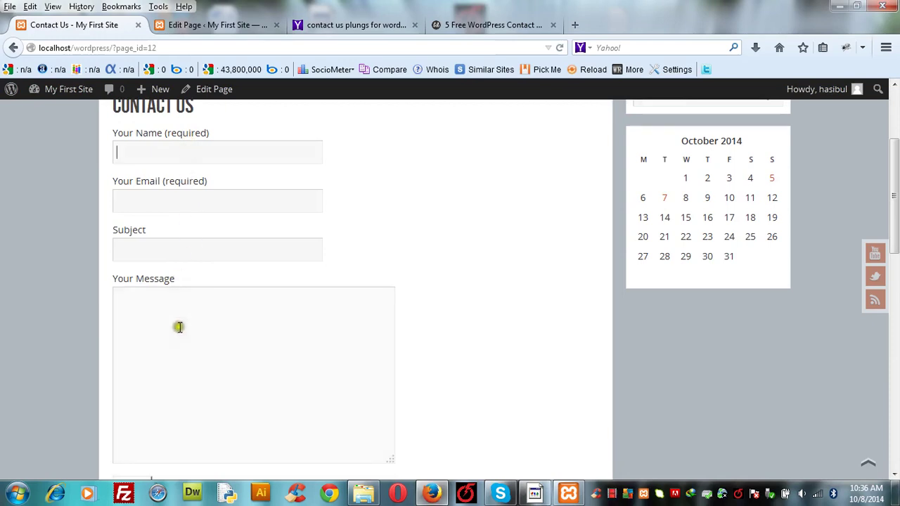
{"action": "left_click", "coordinate": [133, 198]}
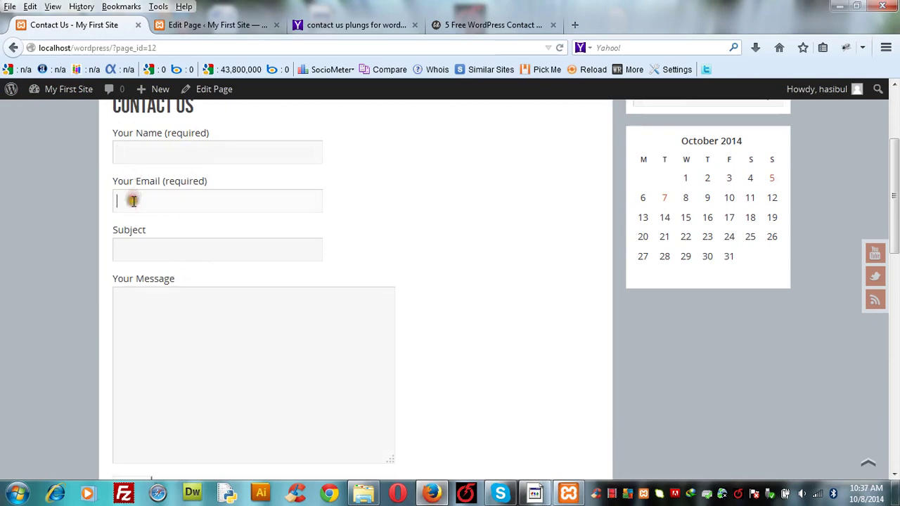
{"action": "left_click", "coordinate": [129, 251]}
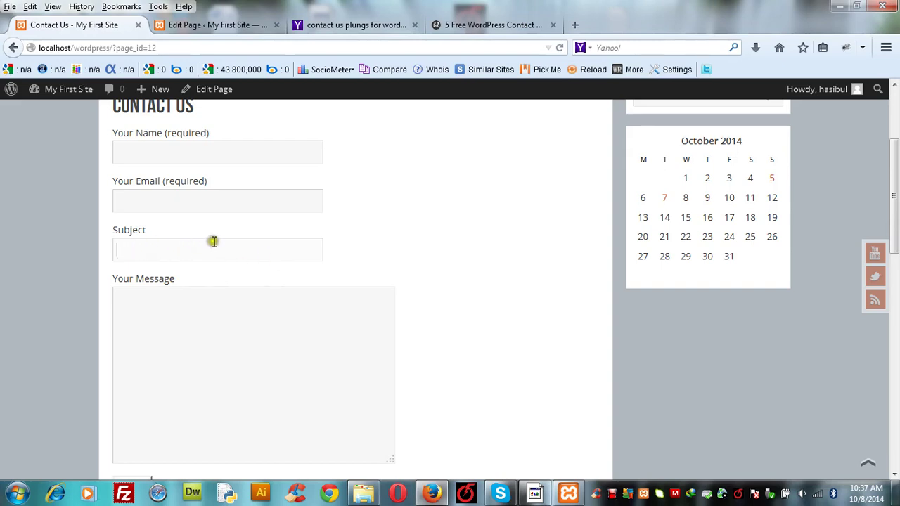
{"action": "left_click", "coordinate": [165, 346]}
{"action": "scroll", "coordinate": [896, 231], "scroll_direction": "down", "scroll_amount": 5}
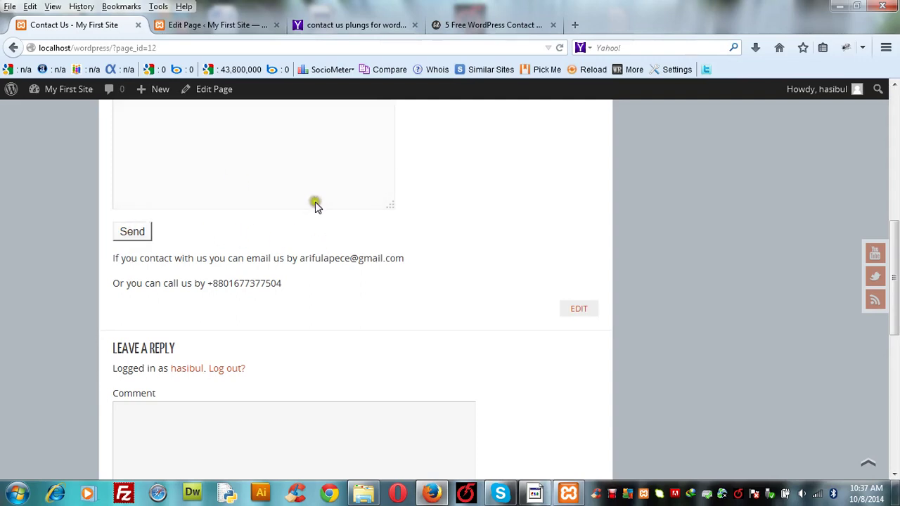
{"action": "left_click", "coordinate": [137, 232]}
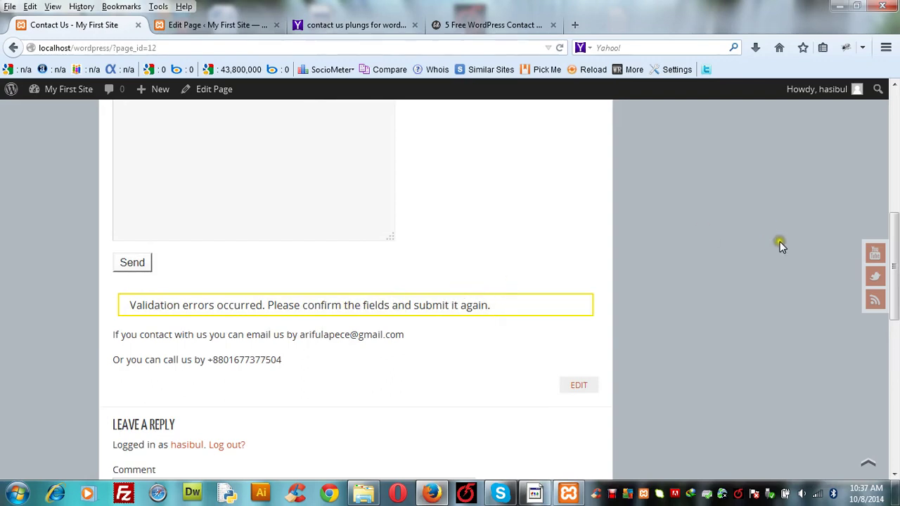
Check the Contact Us form's required fields and the area below it for validation messages.
{"action": "left_click_drag", "start_coordinate": [893, 252], "coordinate": [883, 175]}
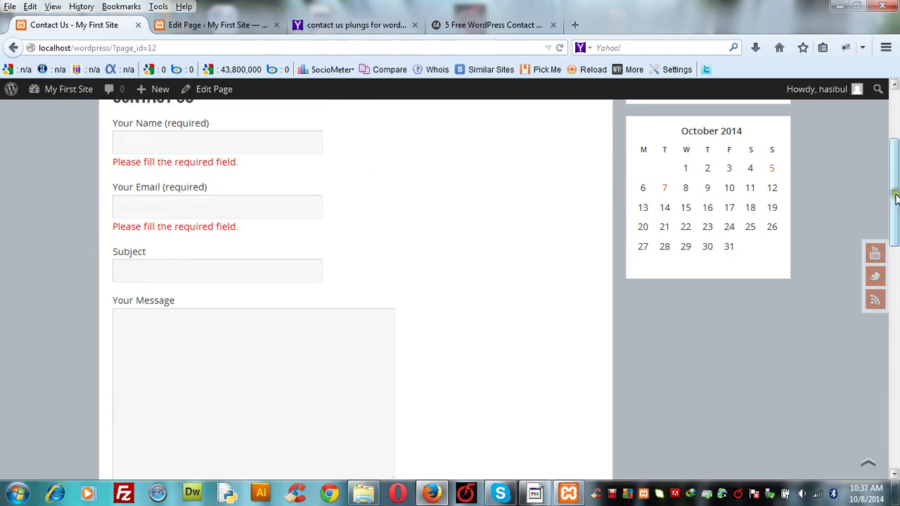
{"action": "left_click_drag", "start_coordinate": [895, 195], "coordinate": [882, 299]}
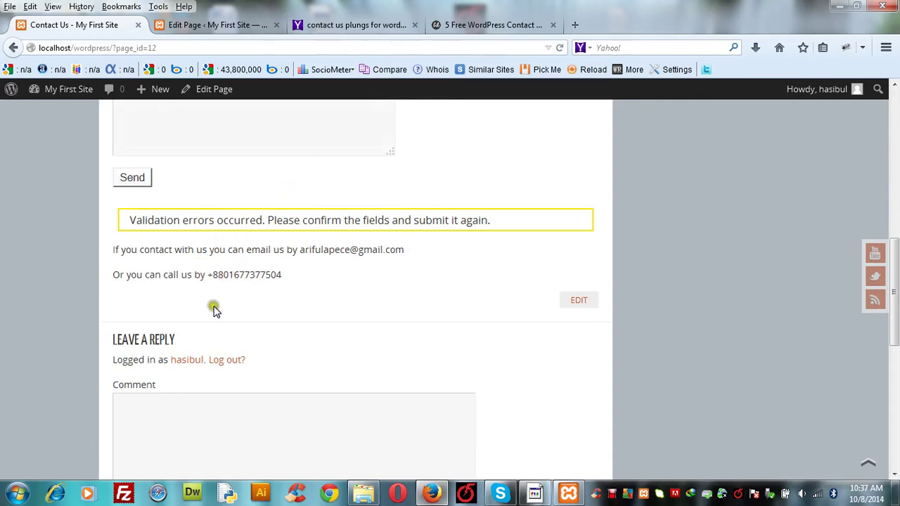
{"action": "scroll", "coordinate": [897, 103], "scroll_direction": "up", "scroll_amount": 10}
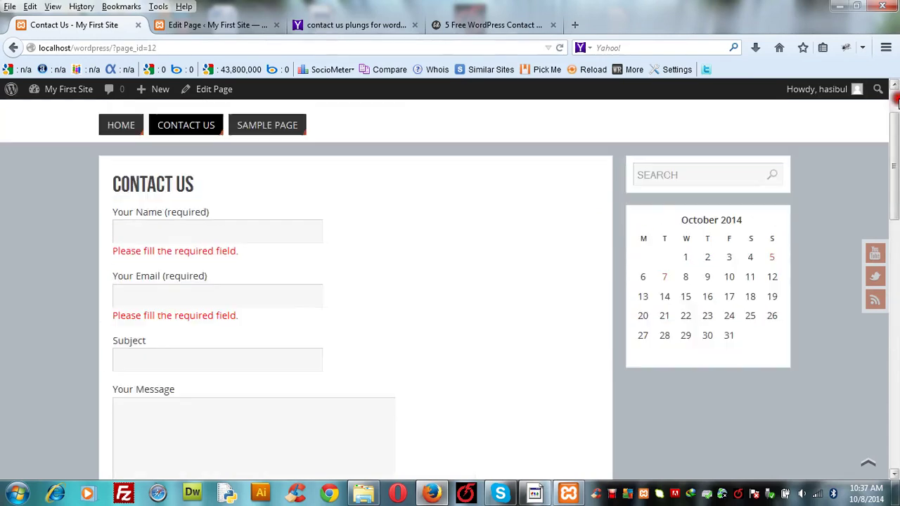
{"action": "left_click", "coordinate": [210, 25]}
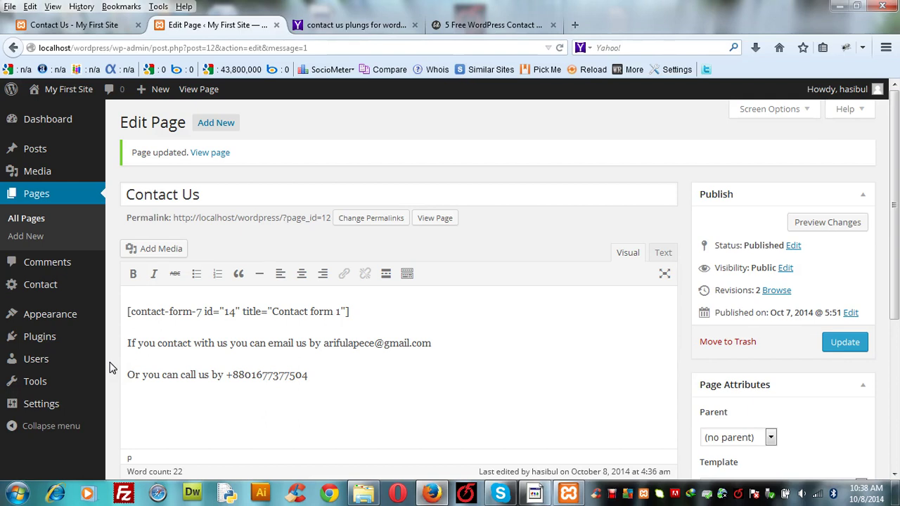
{"action": "mouse_move", "coordinate": [54, 320]}
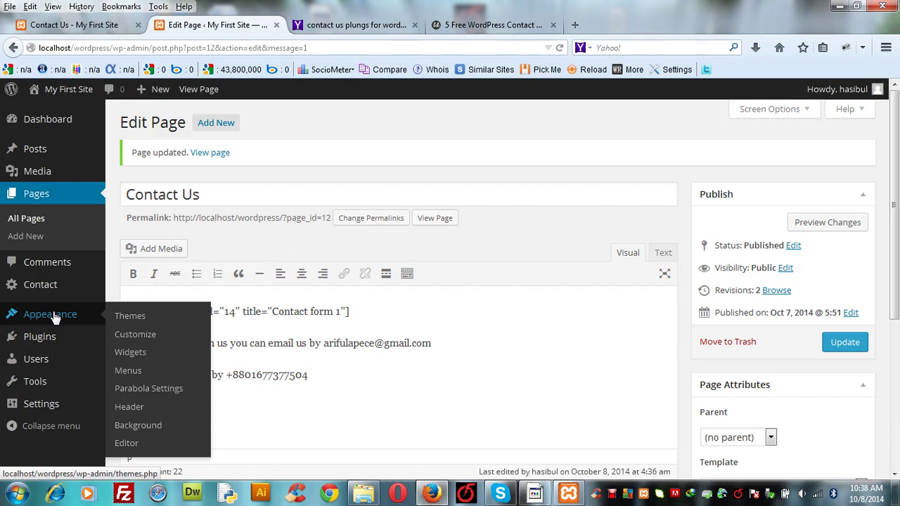
{"action": "left_click", "coordinate": [141, 322]}
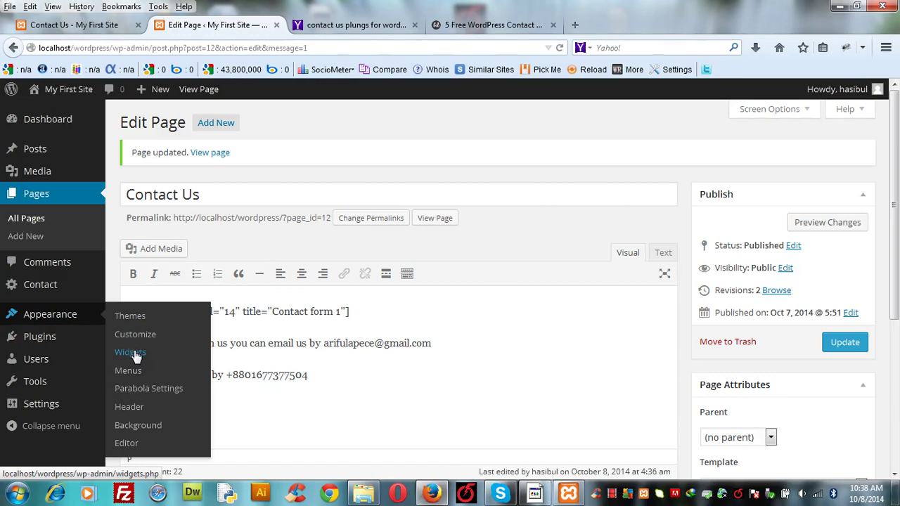
{"action": "left_click", "coordinate": [85, 25]}
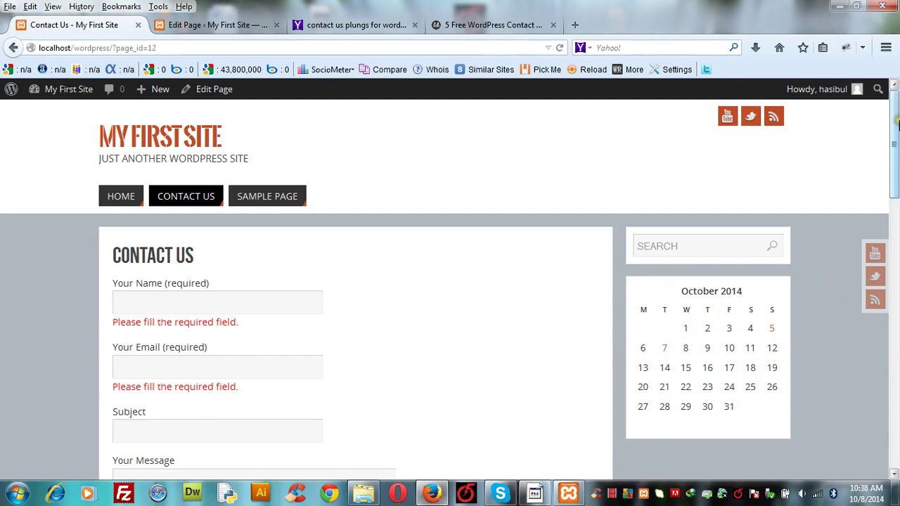
{"action": "left_click_drag", "start_coordinate": [895, 121], "coordinate": [896, 198]}
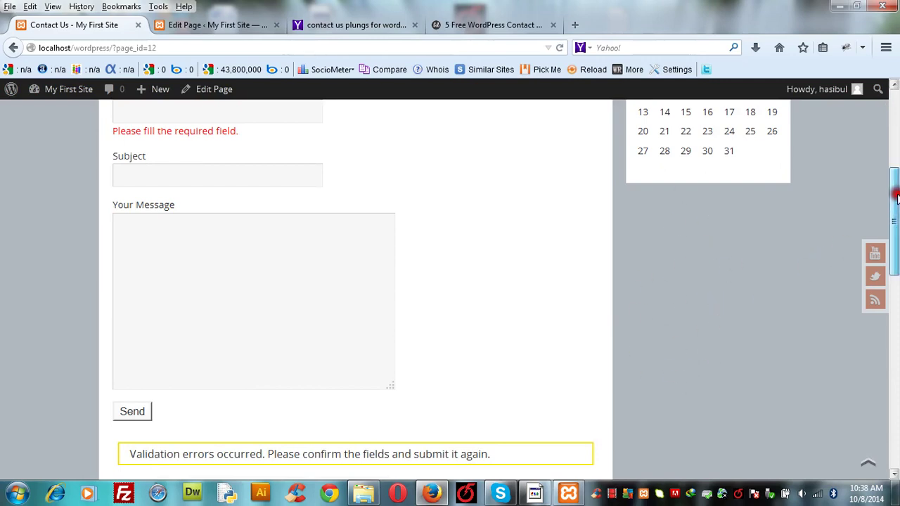
{"action": "left_click_drag", "start_coordinate": [892, 199], "coordinate": [895, 114]}
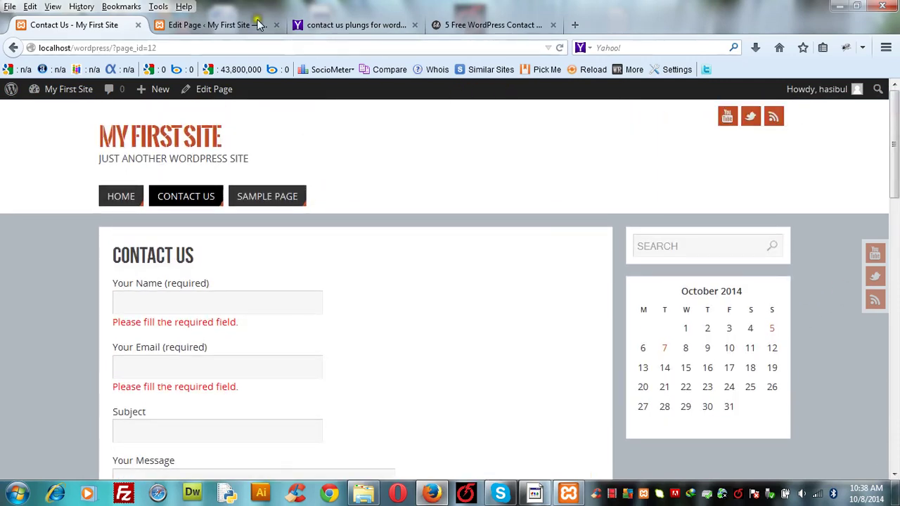
Open the page for adding new plugins in the site's WordPress admin area.
{"action": "left_click", "coordinate": [230, 24]}
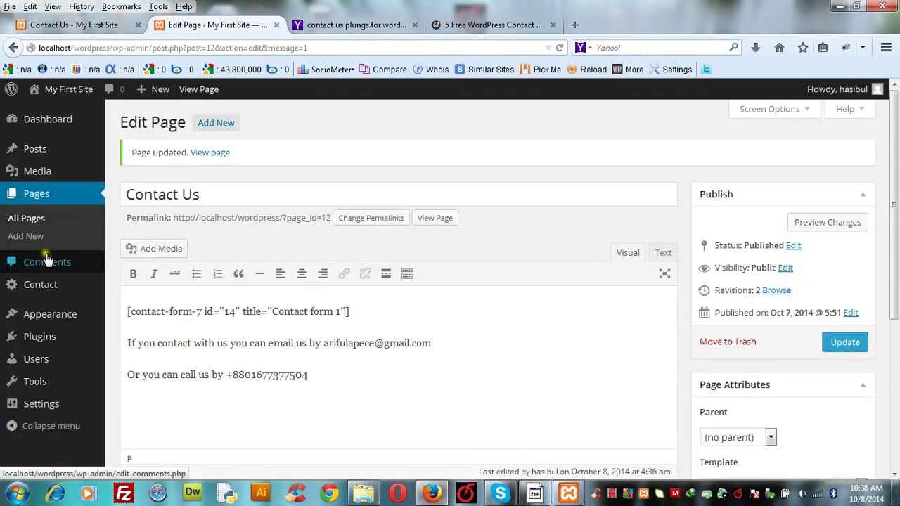
{"action": "mouse_move", "coordinate": [40, 341]}
{"action": "mouse_move", "coordinate": [44, 288]}
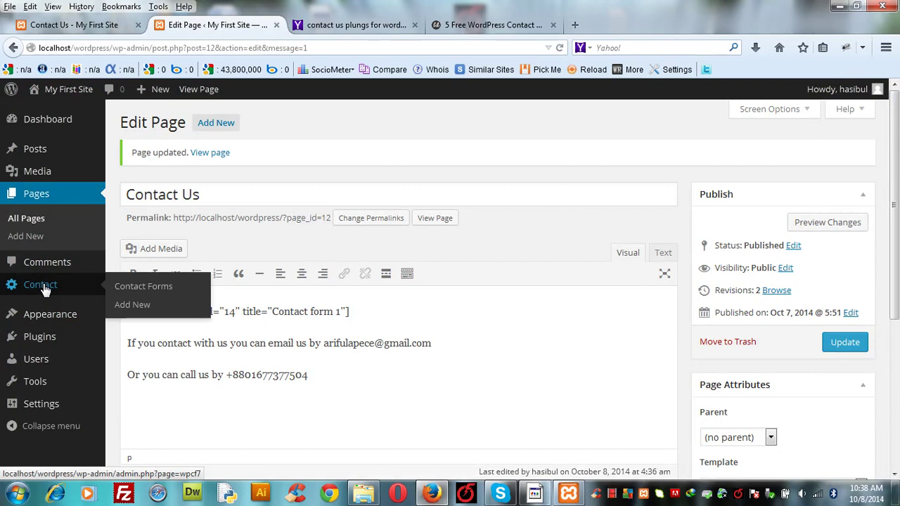
{"action": "mouse_move", "coordinate": [147, 373]}
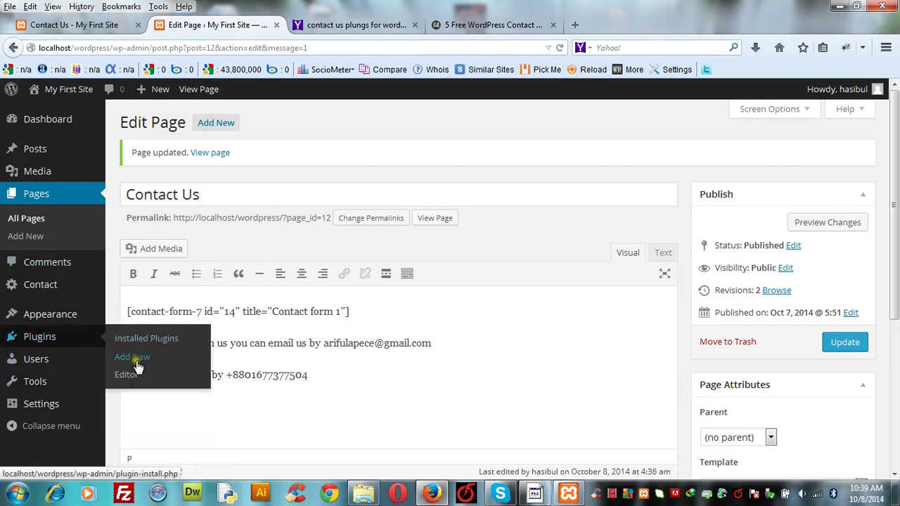
{"action": "left_click", "coordinate": [133, 361]}
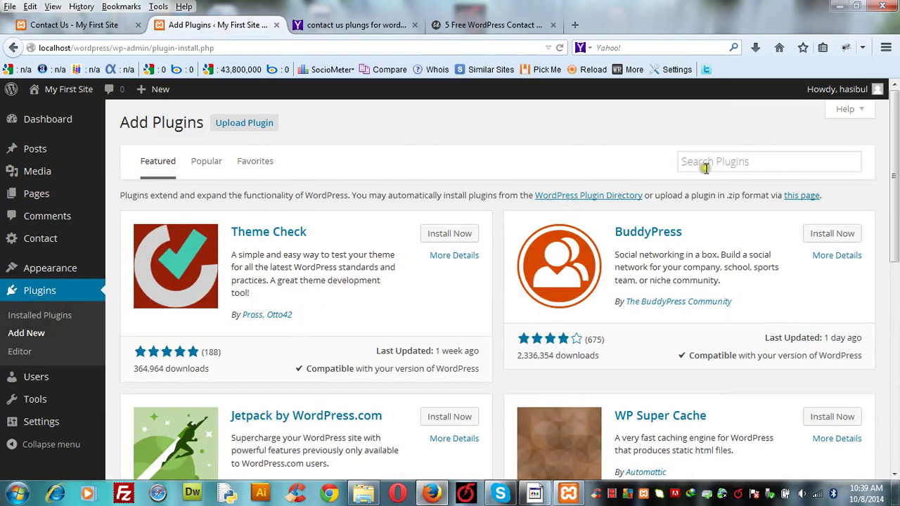
Search the plugin directory for "black" and for "blank".
{"action": "left_click", "coordinate": [691, 160]}
{"action": "type", "text": "black"}
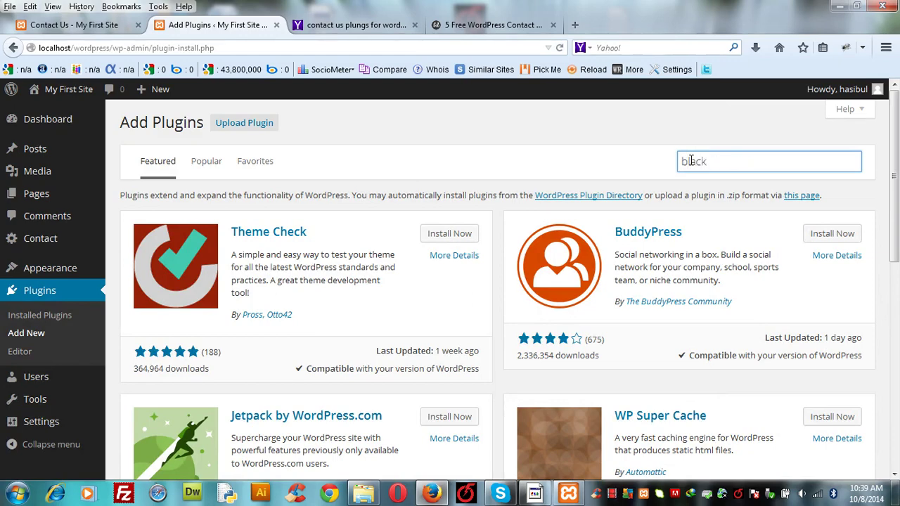
{"action": "key", "text": "Return"}
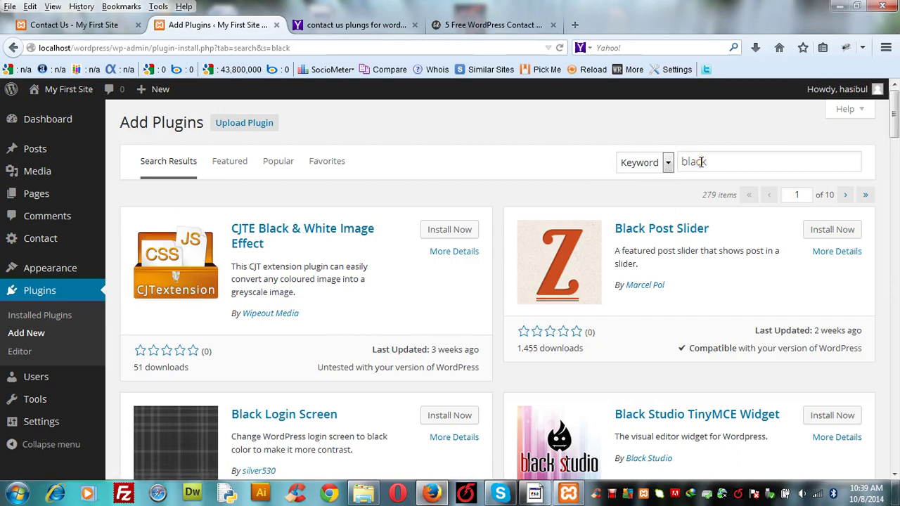
{"action": "left_click", "coordinate": [701, 161]}
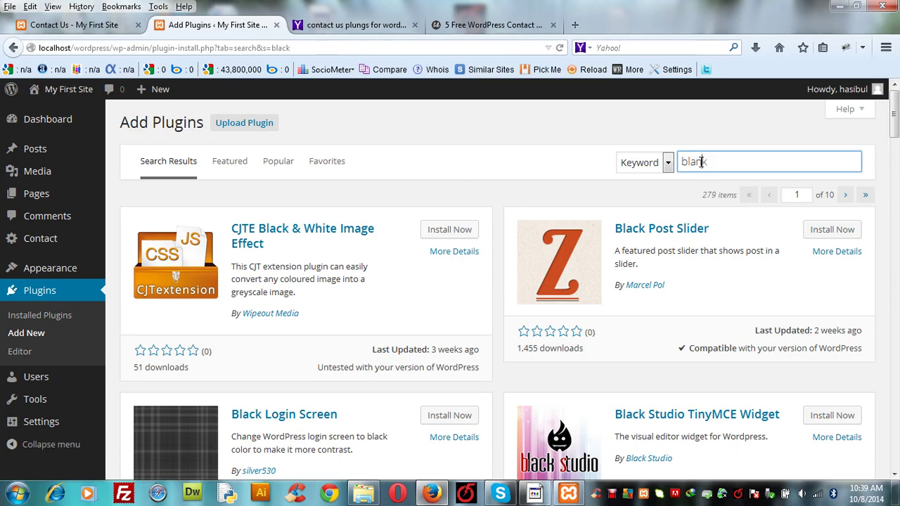
{"action": "key", "text": "Return"}
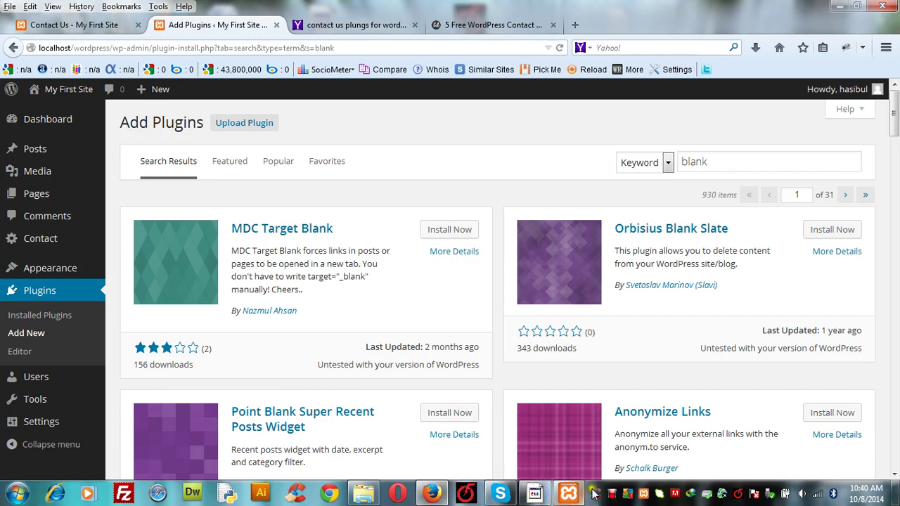
{"action": "left_click", "coordinate": [613, 494]}
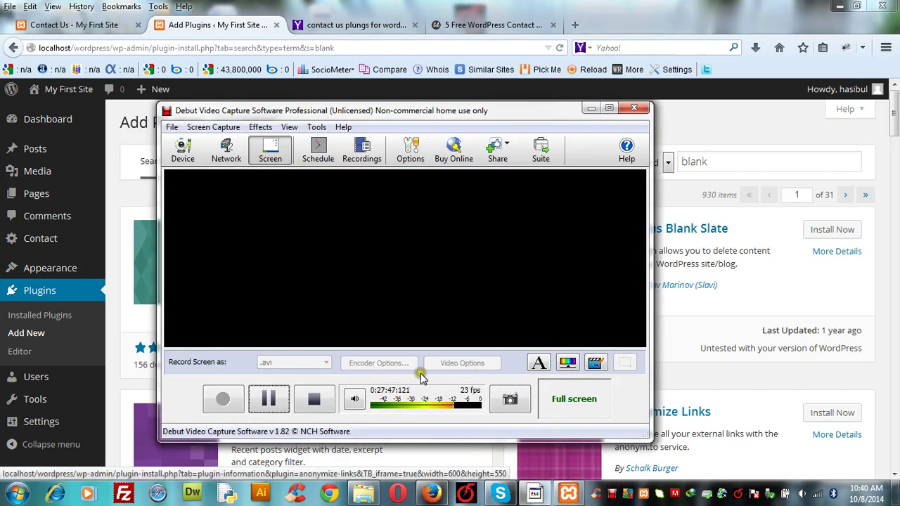
{"action": "left_click", "coordinate": [292, 400]}
{"action": "left_click", "coordinate": [221, 398]}
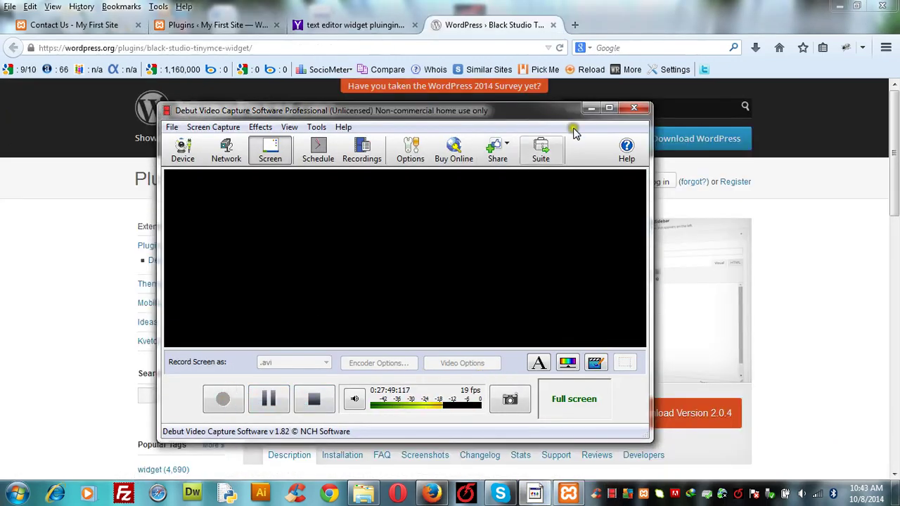
{"action": "left_click", "coordinate": [591, 107]}
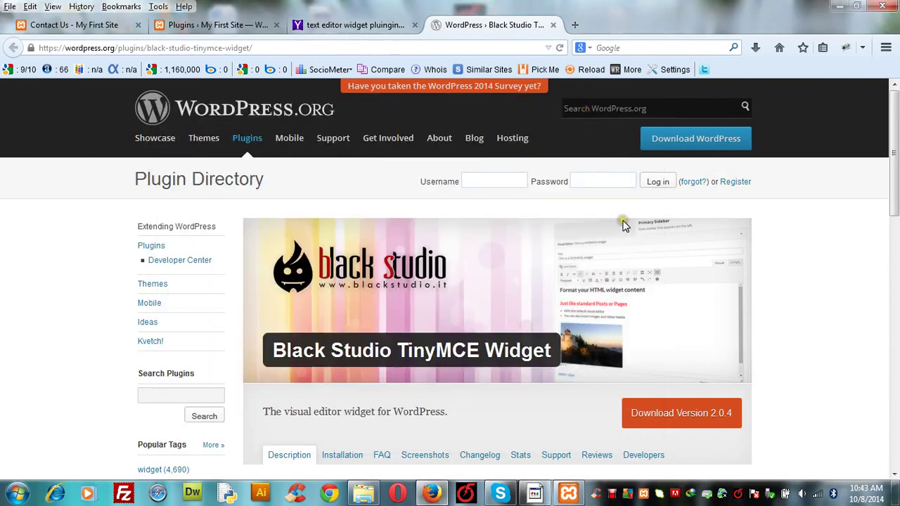
{"action": "mouse_move", "coordinate": [895, 211]}
{"action": "left_mouse_down"}
{"action": "mouse_move", "coordinate": [894, 197]}
{"action": "mouse_move", "coordinate": [894, 225]}
{"action": "mouse_move", "coordinate": [894, 211]}
{"action": "left_mouse_up"}
{"action": "left_click", "coordinate": [613, 494]}
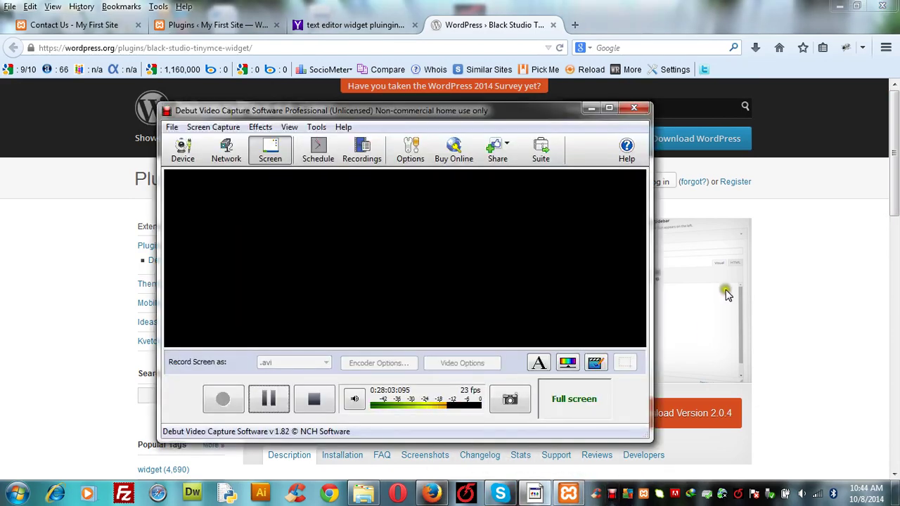
{"action": "left_click", "coordinate": [809, 332]}
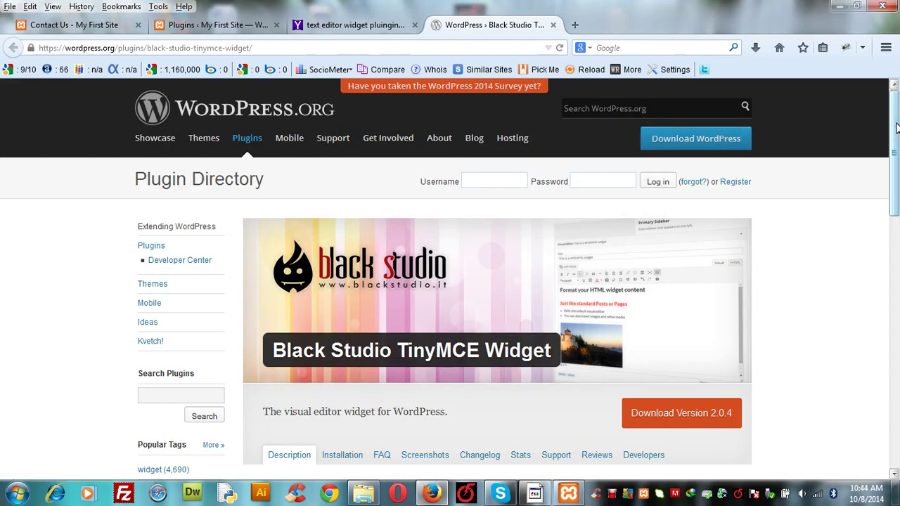
{"action": "mouse_move", "coordinate": [896, 127]}
{"action": "left_mouse_down"}
{"action": "mouse_move", "coordinate": [896, 137]}
{"action": "mouse_move", "coordinate": [896, 127]}
{"action": "left_mouse_up"}
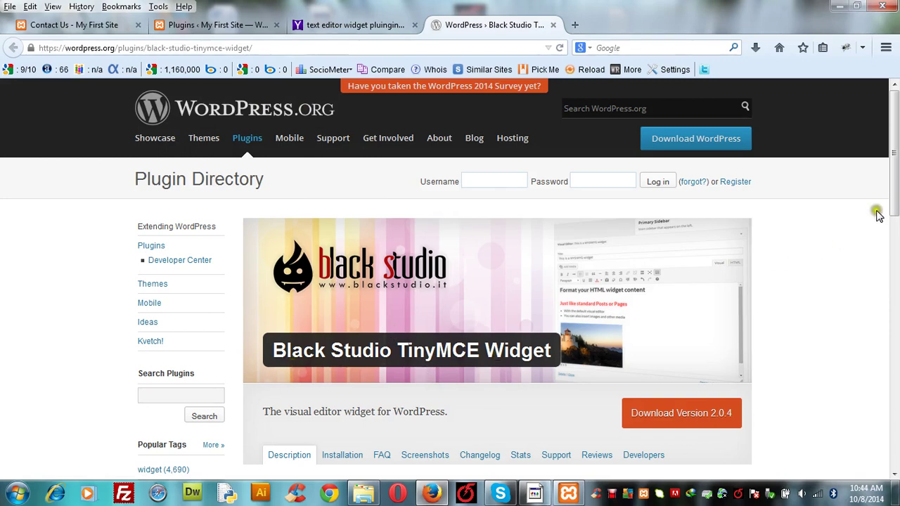
{"action": "mouse_move", "coordinate": [895, 211]}
{"action": "left_mouse_down"}
{"action": "mouse_move", "coordinate": [895, 220]}
{"action": "mouse_move", "coordinate": [894, 195]}
{"action": "left_mouse_up"}
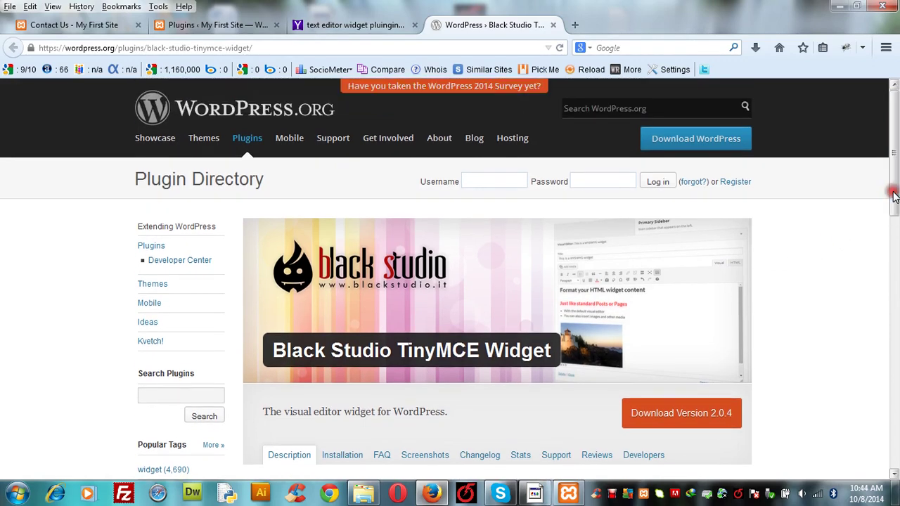
Look at the Contact Us page's sidebar and read the Black Studio TinyMCE Widget description on WordPress.org.
{"action": "left_click", "coordinate": [75, 27]}
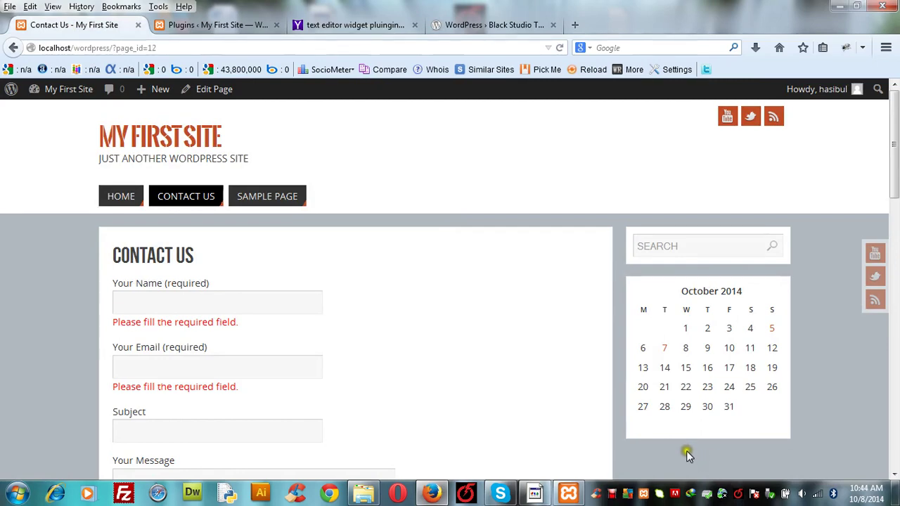
{"action": "left_click", "coordinate": [485, 27]}
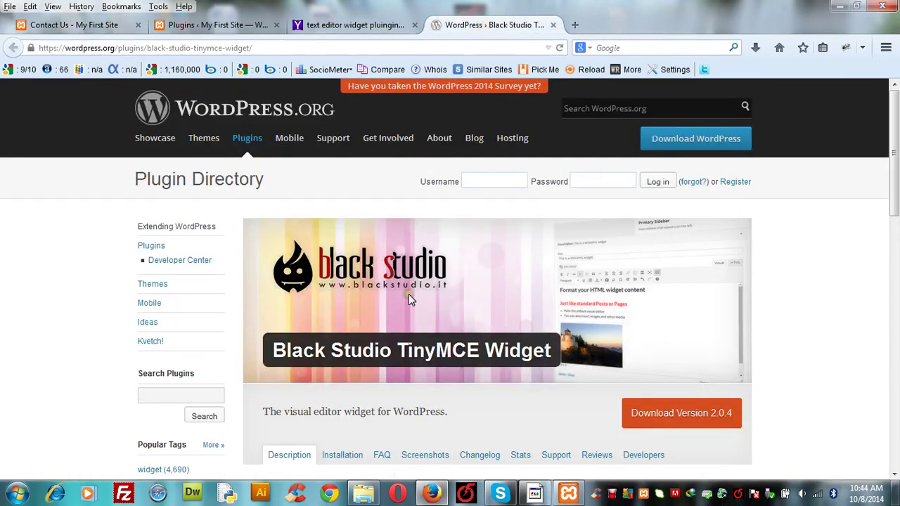
{"action": "left_click_drag", "start_coordinate": [893, 144], "coordinate": [892, 196]}
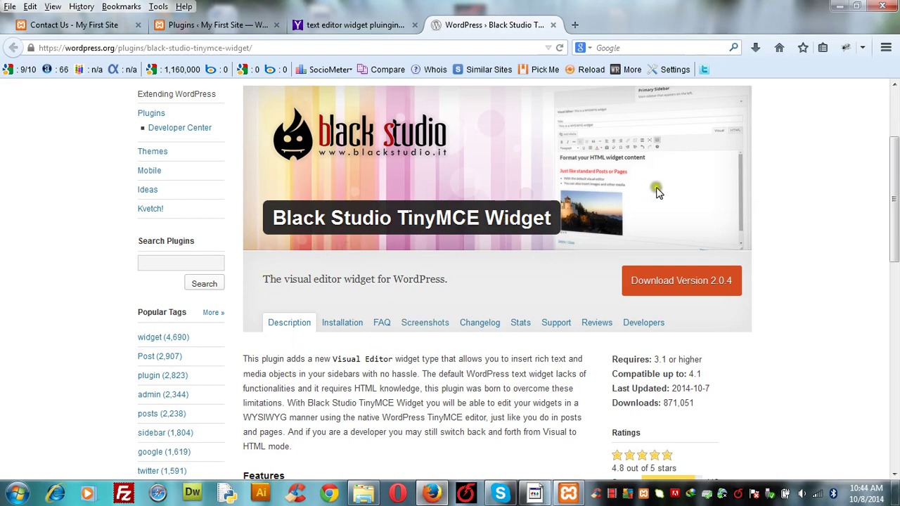
{"action": "left_click_drag", "start_coordinate": [895, 176], "coordinate": [896, 221]}
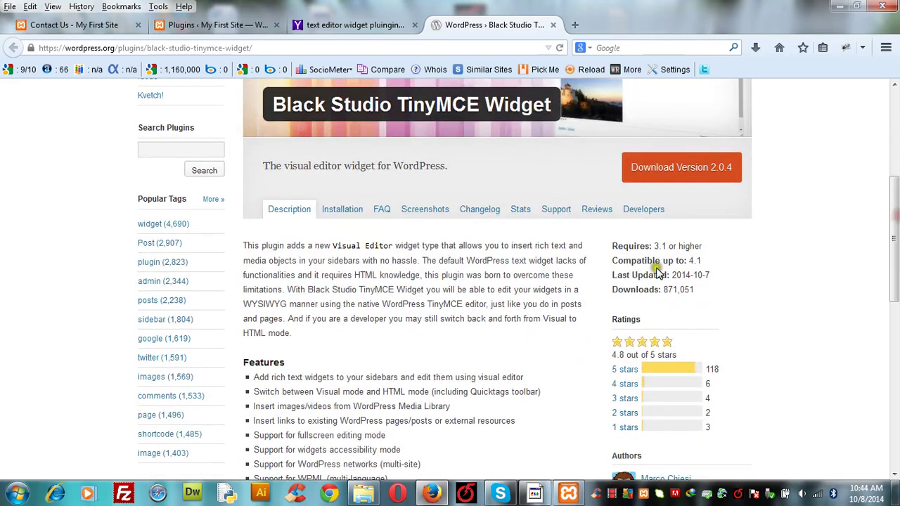
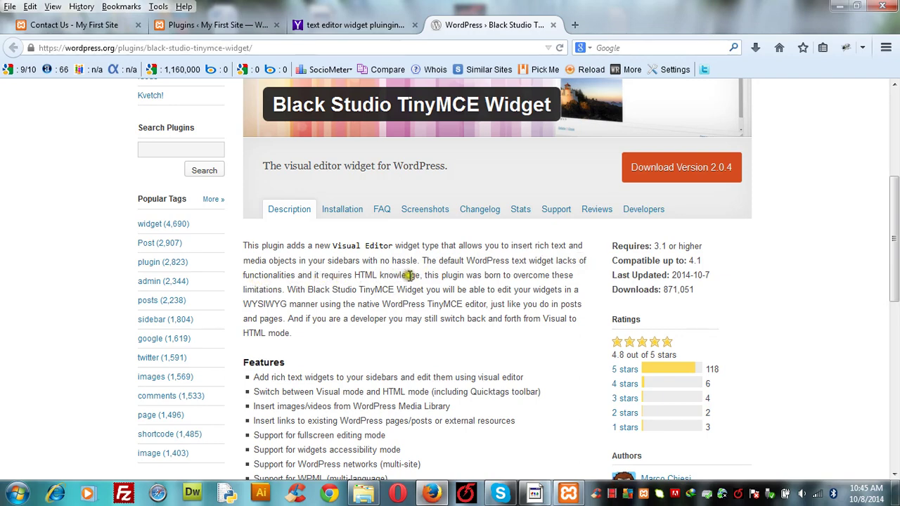
Open the Widgets page in the site's WordPress admin area.
{"action": "left_click", "coordinate": [193, 29]}
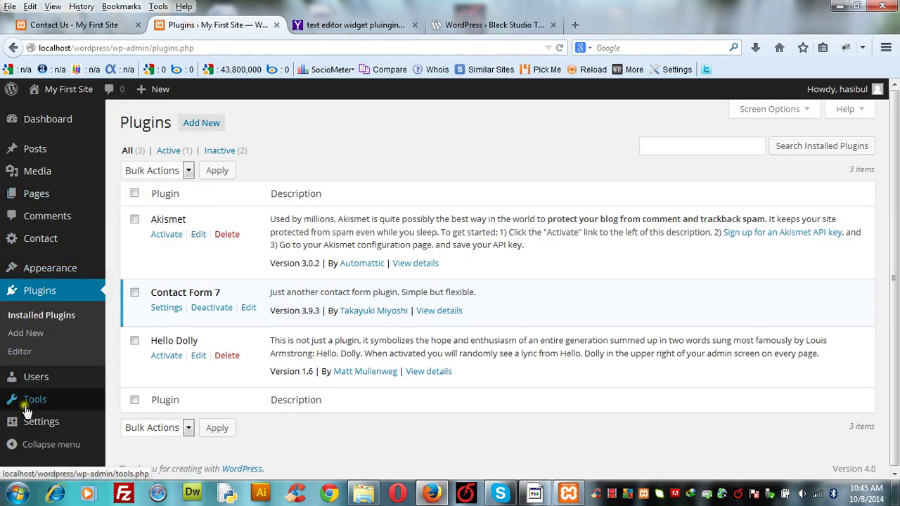
{"action": "mouse_move", "coordinate": [47, 272]}
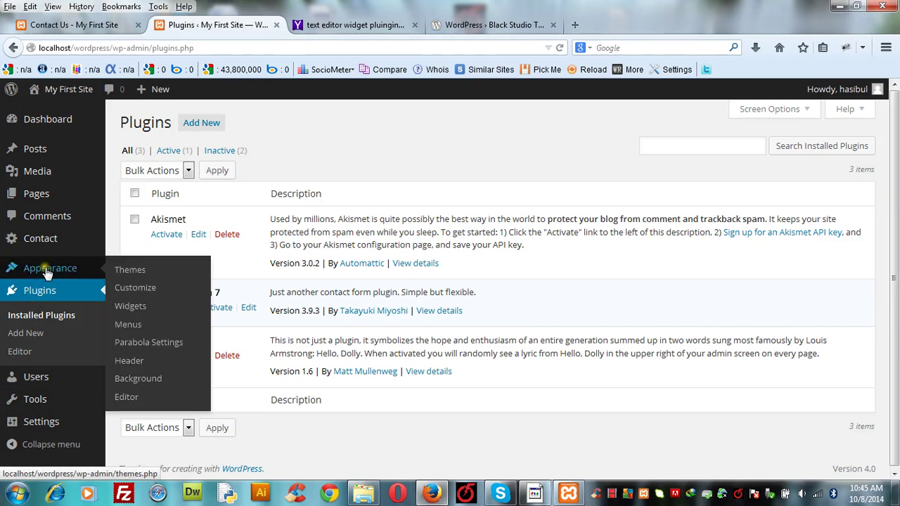
{"action": "left_click", "coordinate": [131, 308]}
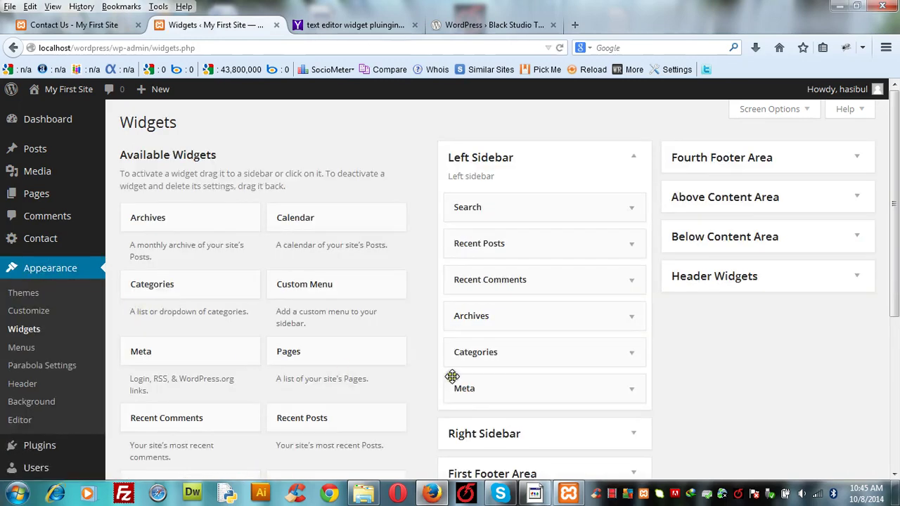
Check the space below the calendar in the Contact Us page's sidebar, and return to the Widgets page.
{"action": "left_click", "coordinate": [71, 26]}
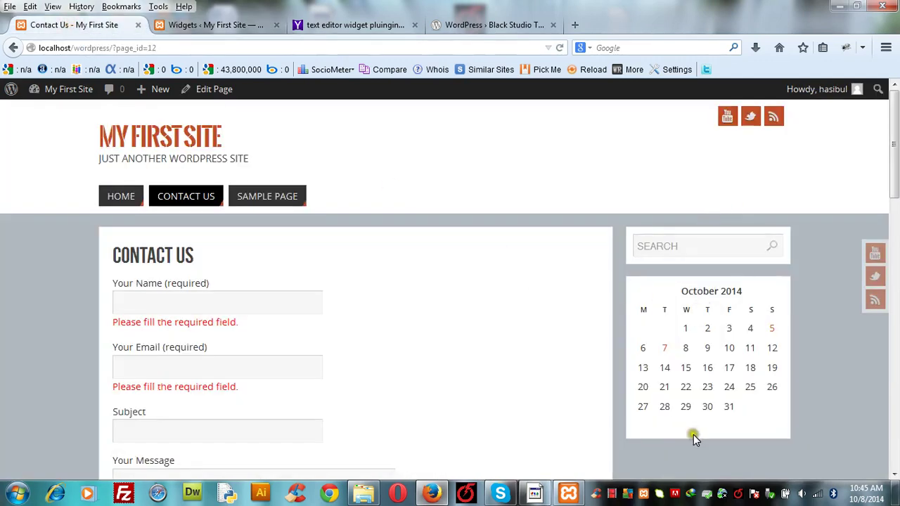
{"action": "scroll", "coordinate": [895, 142], "scroll_direction": "down", "scroll_amount": 3}
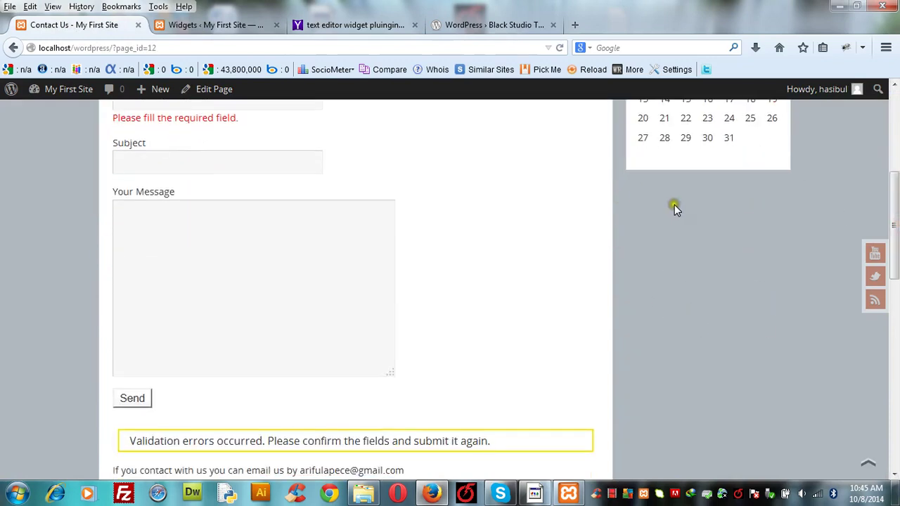
{"action": "left_click", "coordinate": [215, 29]}
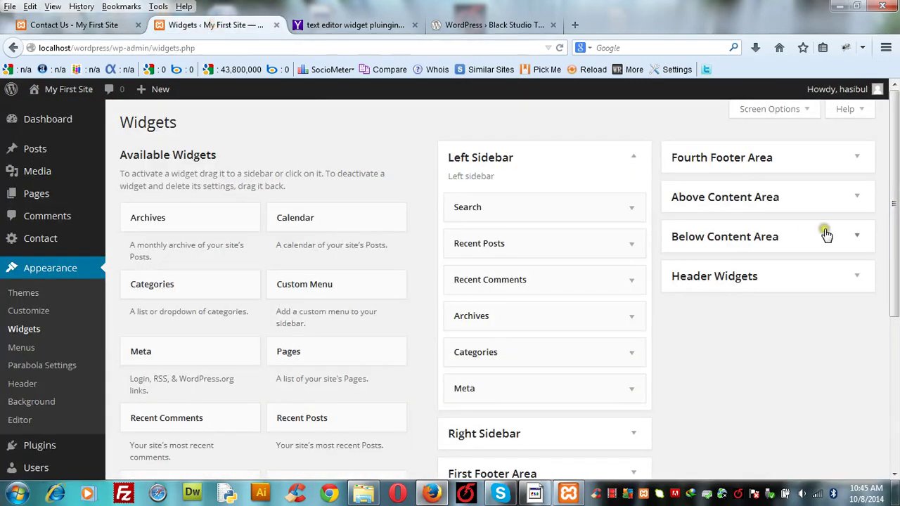
Expand the Right Sidebar widget area and add a Text widget below its Calendar widget.
{"action": "left_click_drag", "start_coordinate": [895, 215], "coordinate": [895, 316]}
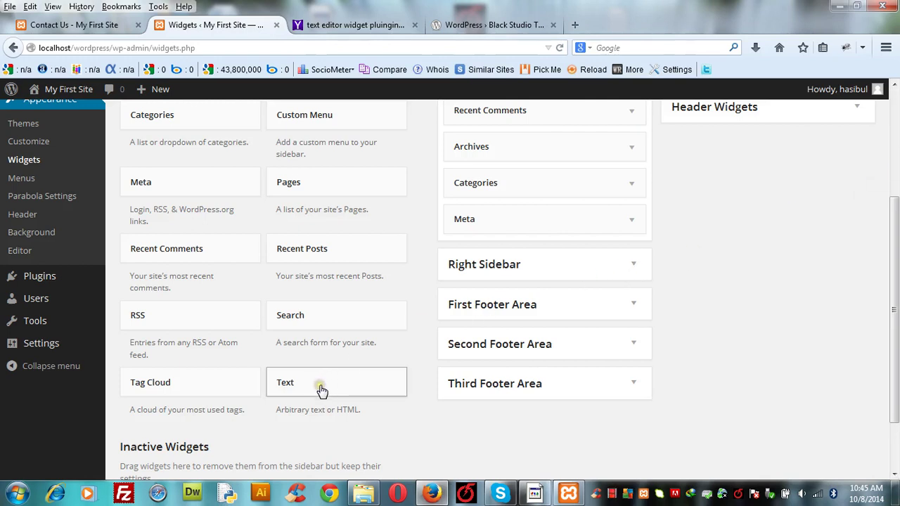
{"action": "left_click_drag", "start_coordinate": [320, 391], "coordinate": [509, 266]}
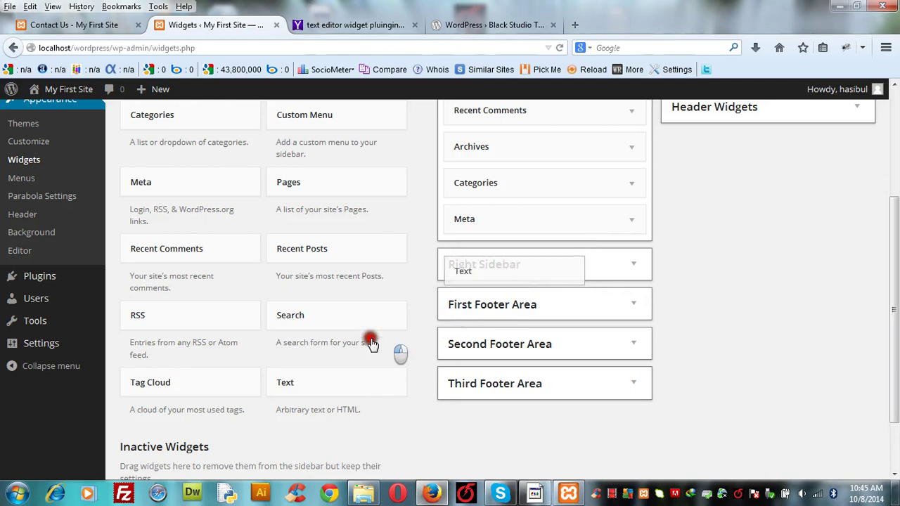
{"action": "left_click", "coordinate": [632, 265]}
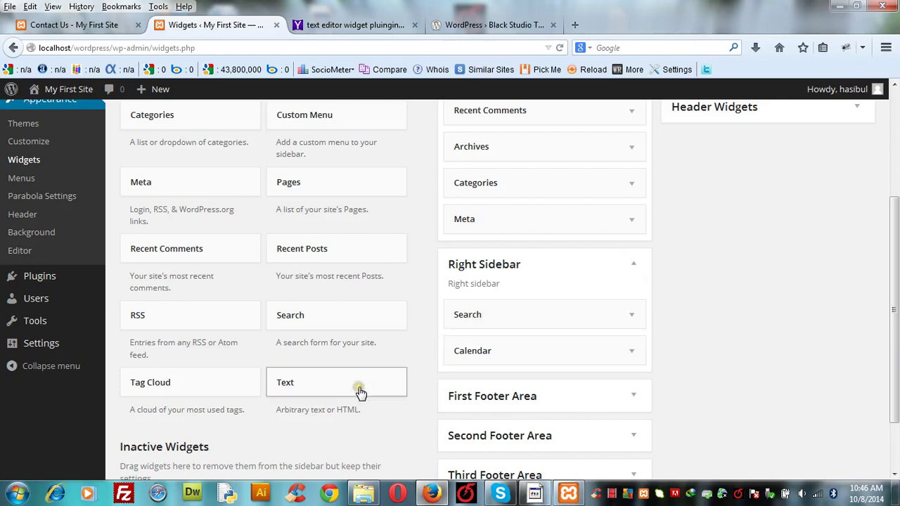
{"action": "left_click", "coordinate": [328, 381]}
{"action": "left_click_drag", "start_coordinate": [328, 381], "coordinate": [506, 378]}
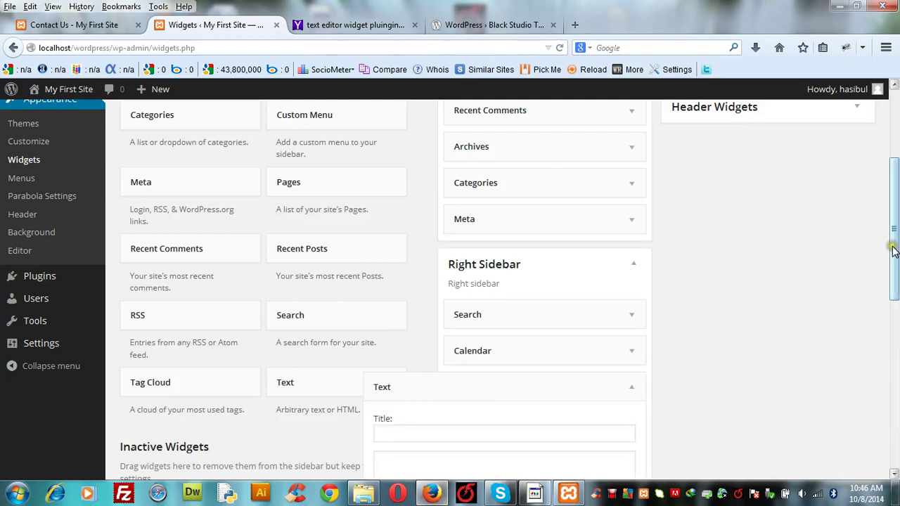
Title the new Text widget "Samsung galaxy 3".
{"action": "left_click_drag", "start_coordinate": [896, 251], "coordinate": [897, 348]}
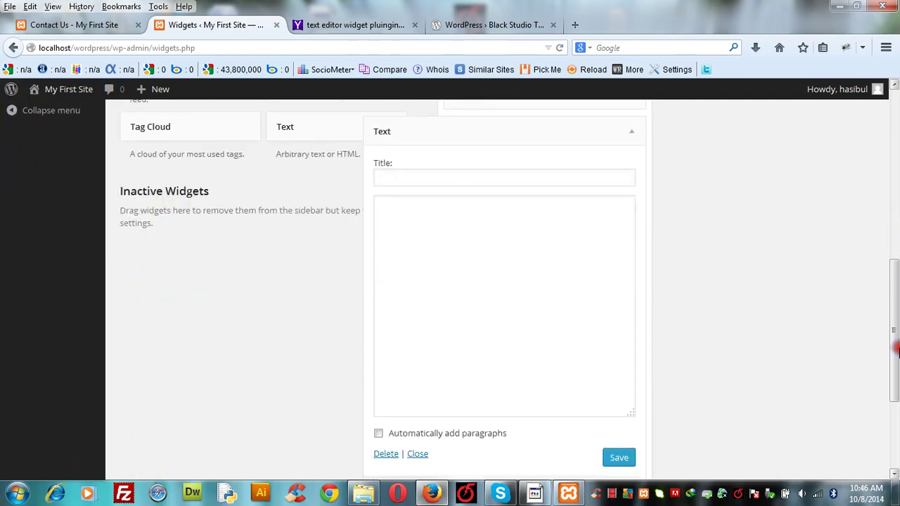
{"action": "left_click", "coordinate": [472, 179]}
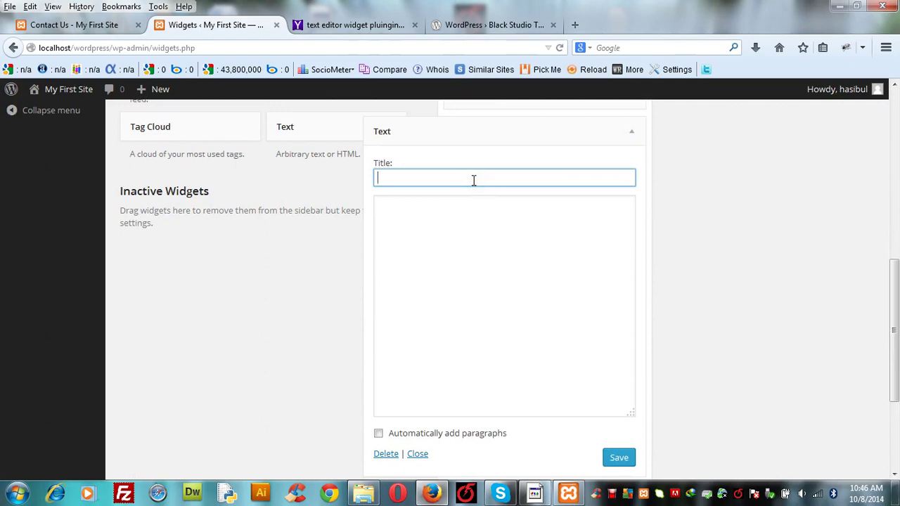
{"action": "type", "text": "Samsung galax"}
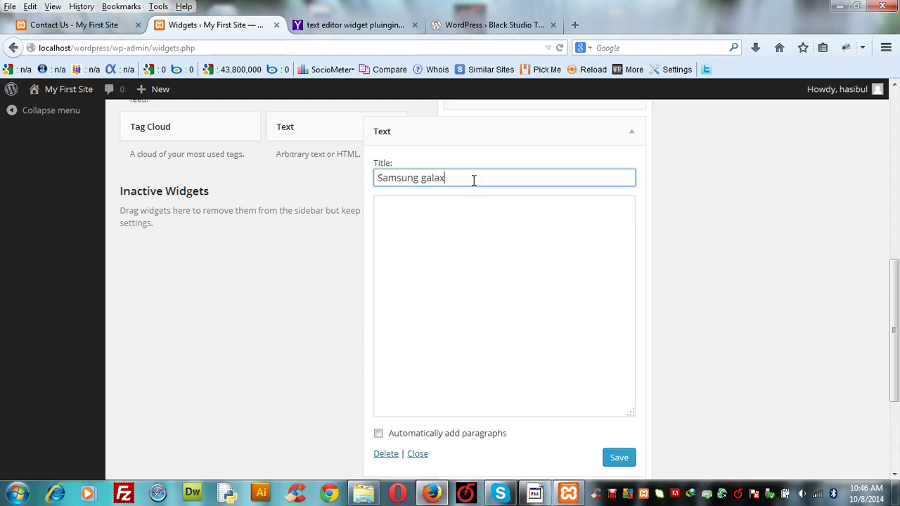
{"action": "type", "text": "y 3"}
Enter "It is a very good cell phone from samsung" as the first line of the Text widget's content.
{"action": "left_click", "coordinate": [441, 227]}
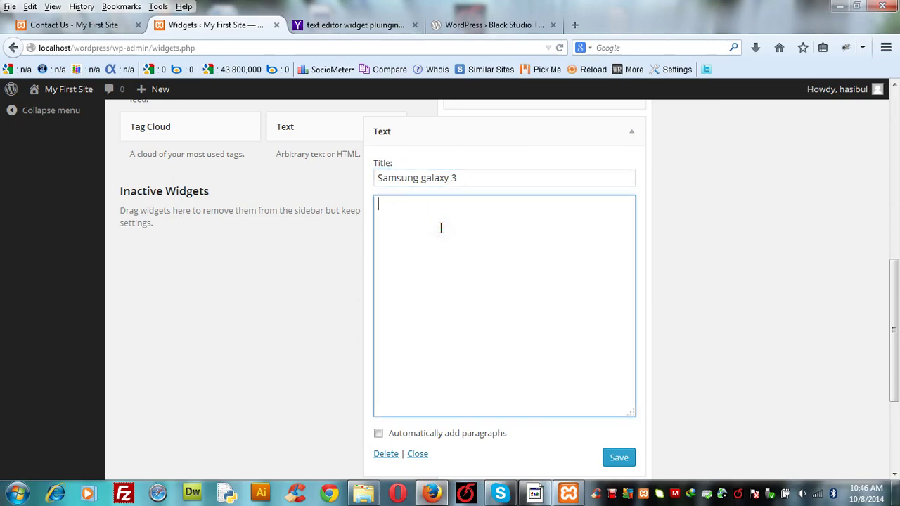
{"action": "type", "text": "It is a very good "}
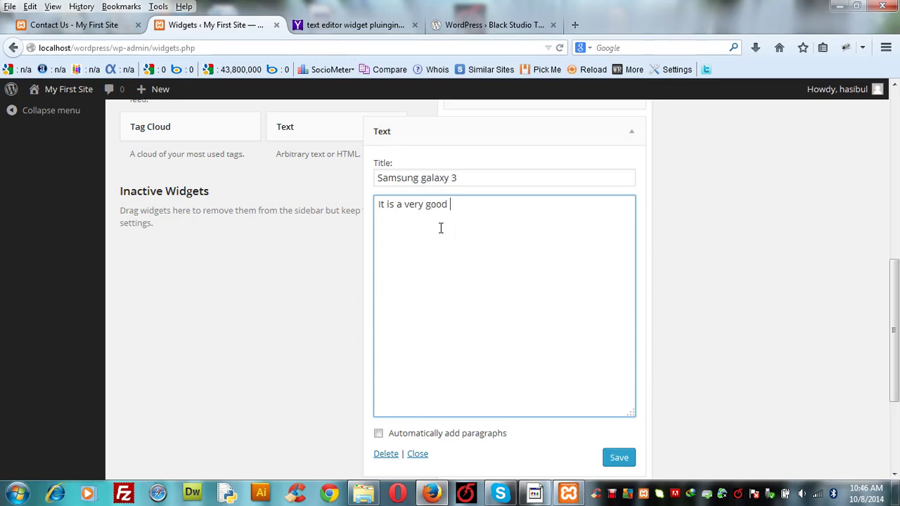
{"action": "type", "text": "cell "}
{"action": "type", "text": "phone"}
{"action": "type", "text": " b"}
{"action": "type", "text": "y"}
{"action": "key", "text": "BackSpace"}
{"action": "key", "text": "BackSpace"}
{"action": "key", "text": "BackSpace"}
{"action": "type", "text": "fr"}
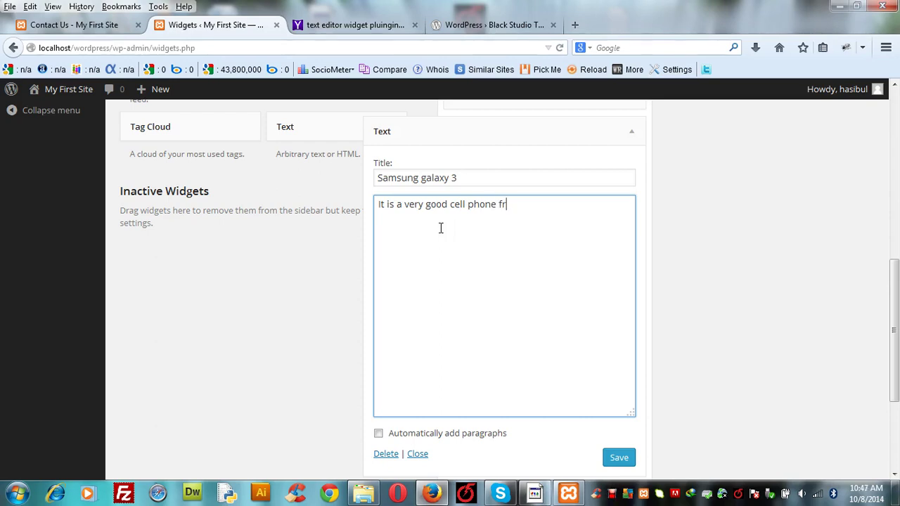
{"action": "type", "text": "om samsung"}
{"action": "key", "text": "Return"}
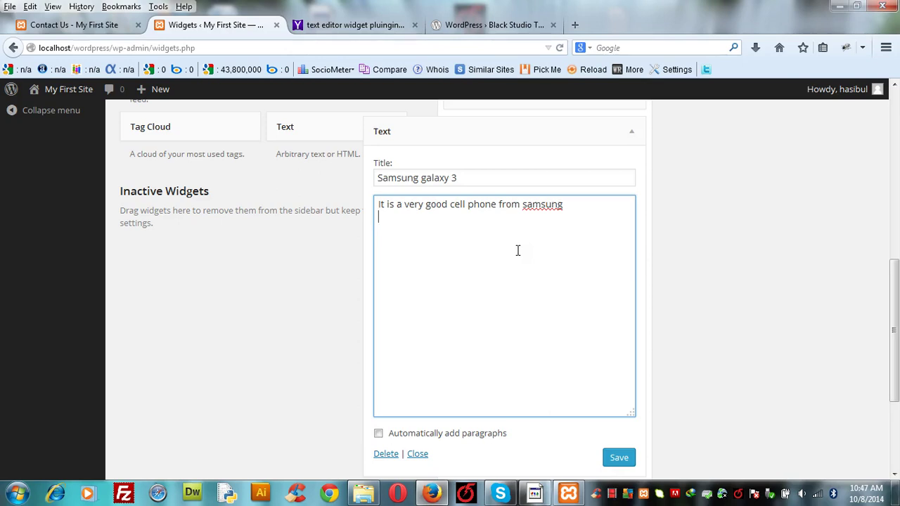
Add a second content line reading "You can visit http;//phonstore.com to know details about the cell phones".
{"action": "type", "text": "You can visit http:"}
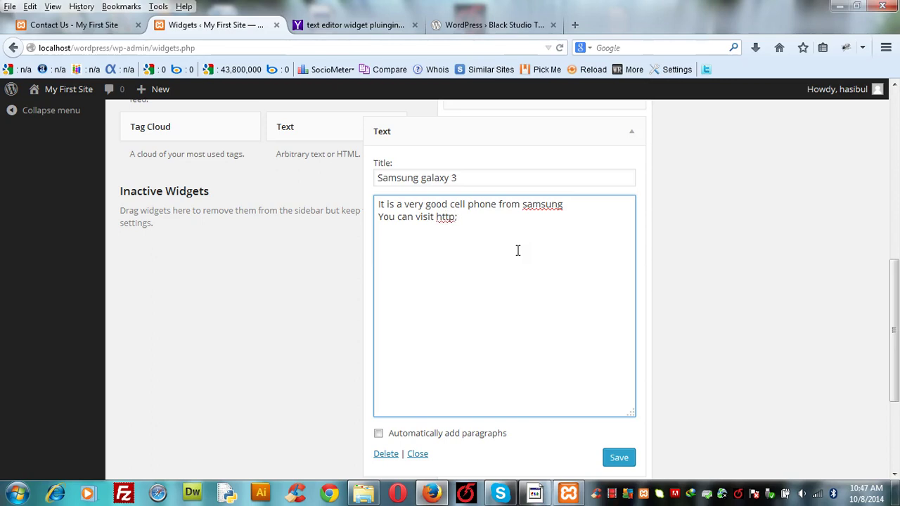
{"action": "type", "text": "//phonstore.co"}
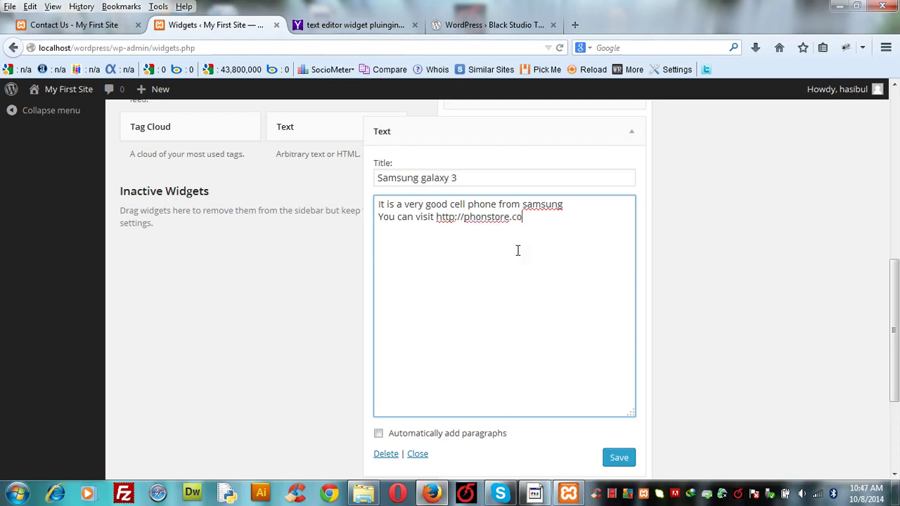
{"action": "type", "text": "m to know detail"}
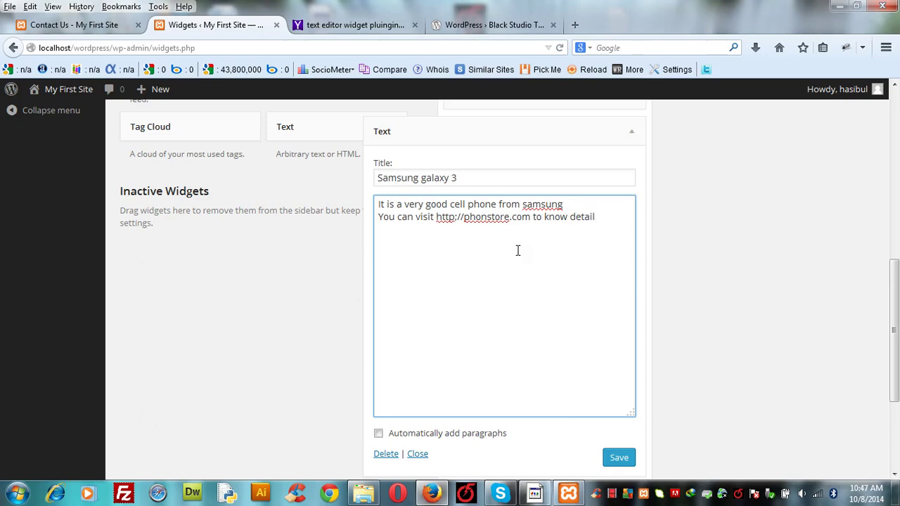
{"action": "type", "text": "s about th"}
{"action": "key", "text": "BackSpace"}
{"action": "key", "text": "BackSpace"}
{"action": "type", "text": "cell phones"}
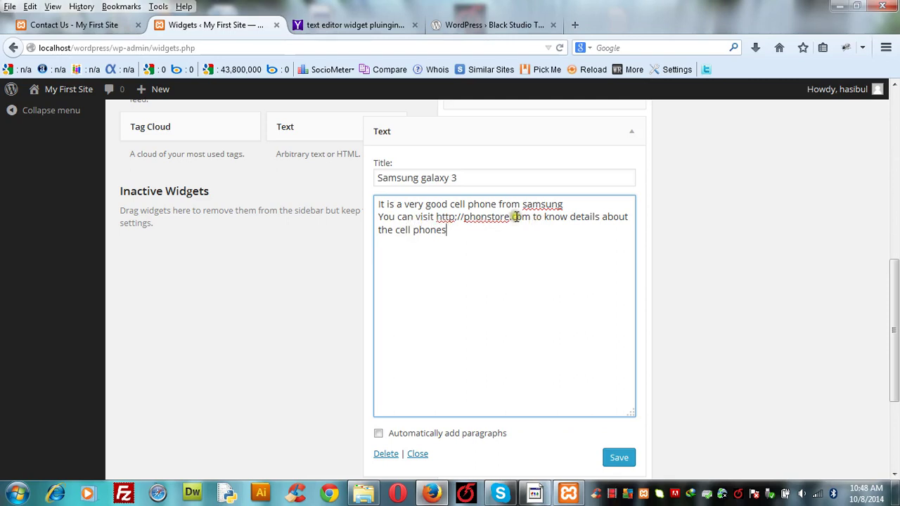
Rearrange the second line to read "You can know details about the cell phones to visit http;//phonstore.com".
{"action": "double_click", "coordinate": [432, 217]}
{"action": "left_click_drag", "start_coordinate": [437, 218], "coordinate": [543, 219]}
{"action": "key", "text": "ctrl+c"}
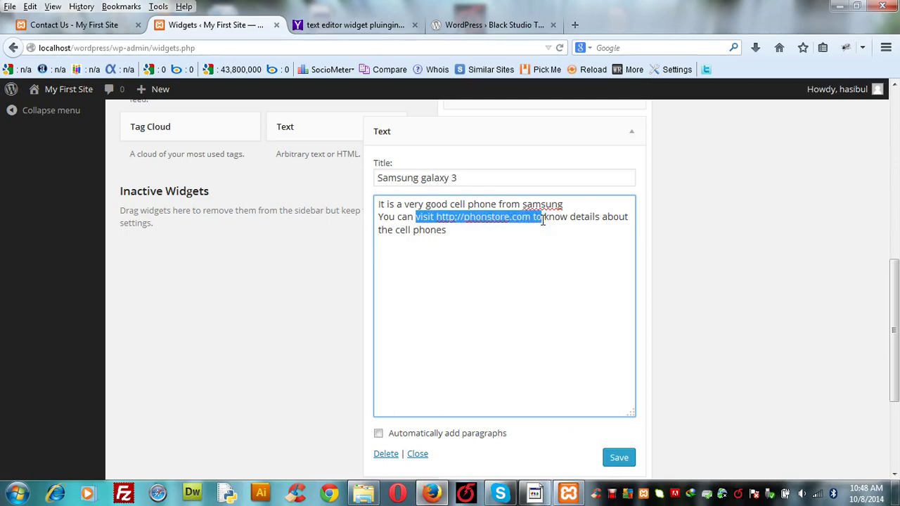
{"action": "key", "text": "Delete"}
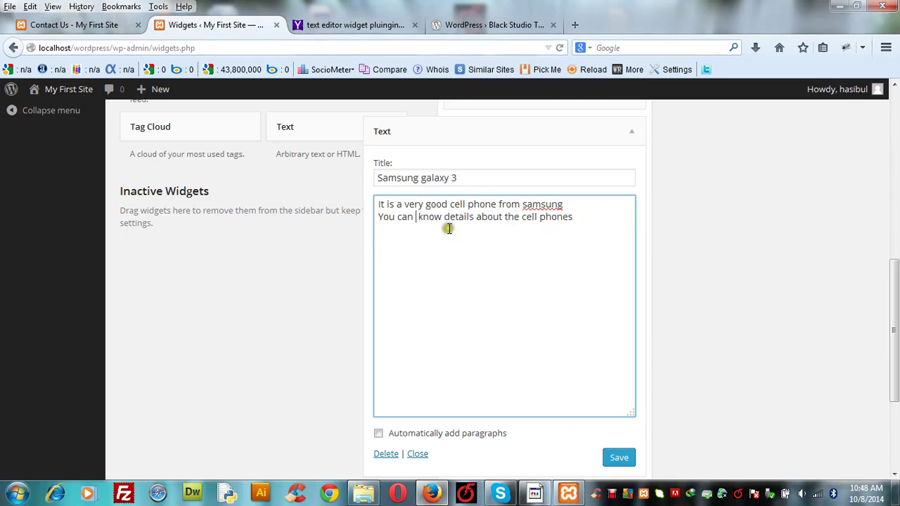
{"action": "left_click", "coordinate": [415, 218]}
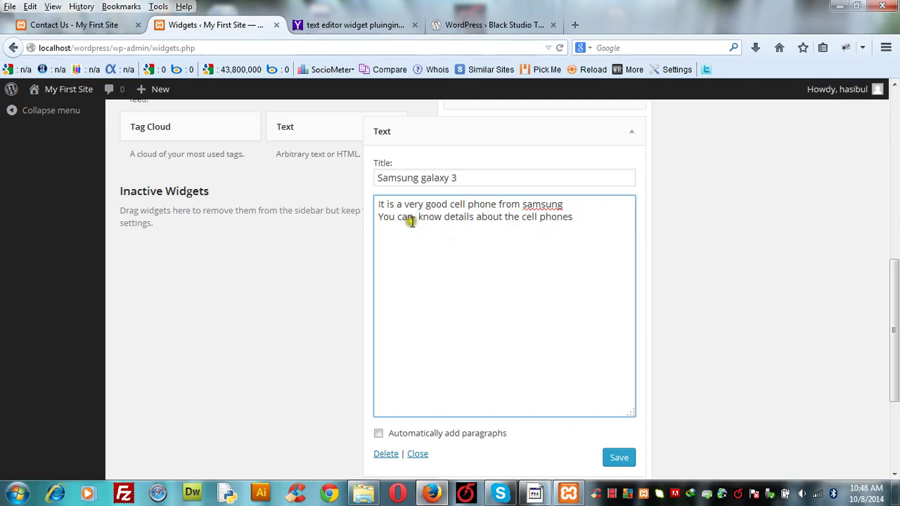
{"action": "left_click", "coordinate": [574, 218]}
{"action": "key", "text": "ctrl+v"}
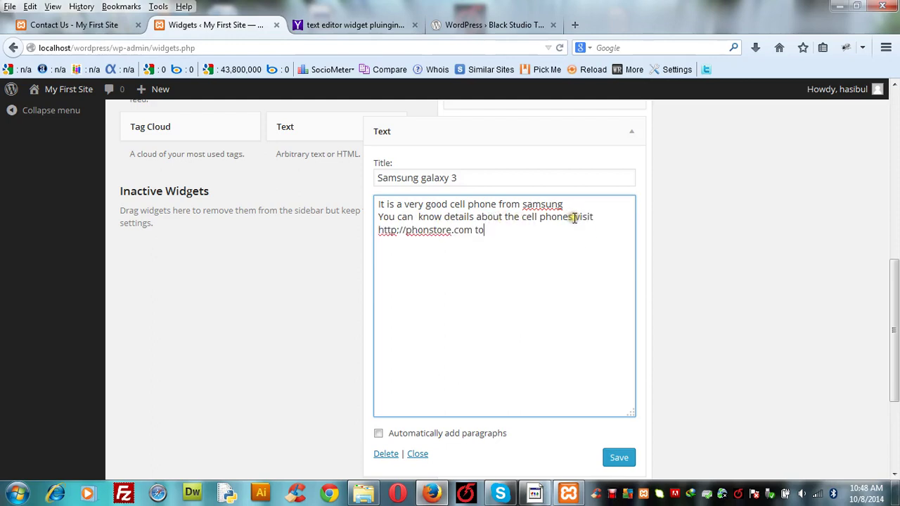
{"action": "left_click", "coordinate": [575, 217]}
{"action": "type", "text": "to"}
{"action": "left_click", "coordinate": [472, 237]}
{"action": "left_click", "coordinate": [487, 232]}
{"action": "left_click", "coordinate": [487, 232]}
{"action": "key", "text": "BackSpace"}
{"action": "key", "text": "BackSpace"}
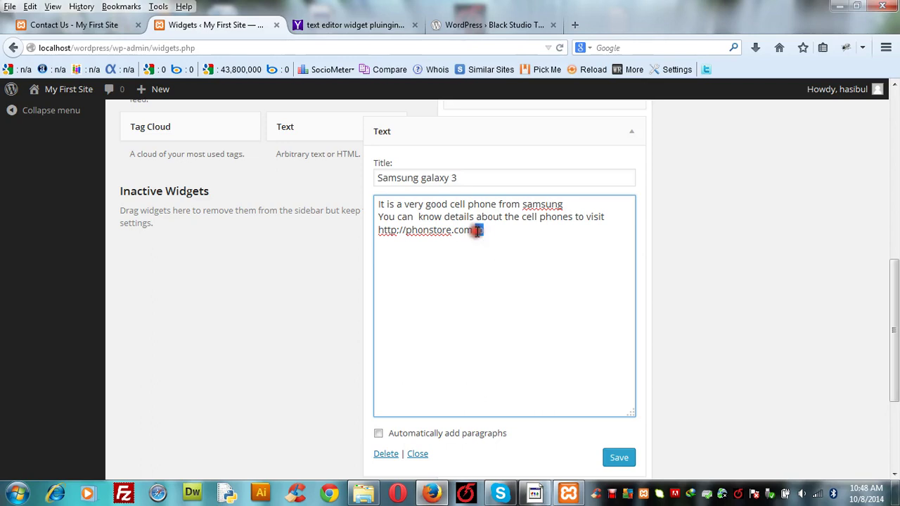
{"action": "left_click", "coordinate": [477, 231]}
Save the Samsung galaxy 3 widget and reload the Contact Us page to check it in the sidebar.
{"action": "left_click", "coordinate": [458, 273]}
{"action": "left_click", "coordinate": [621, 467]}
{"action": "left_click", "coordinate": [617, 458]}
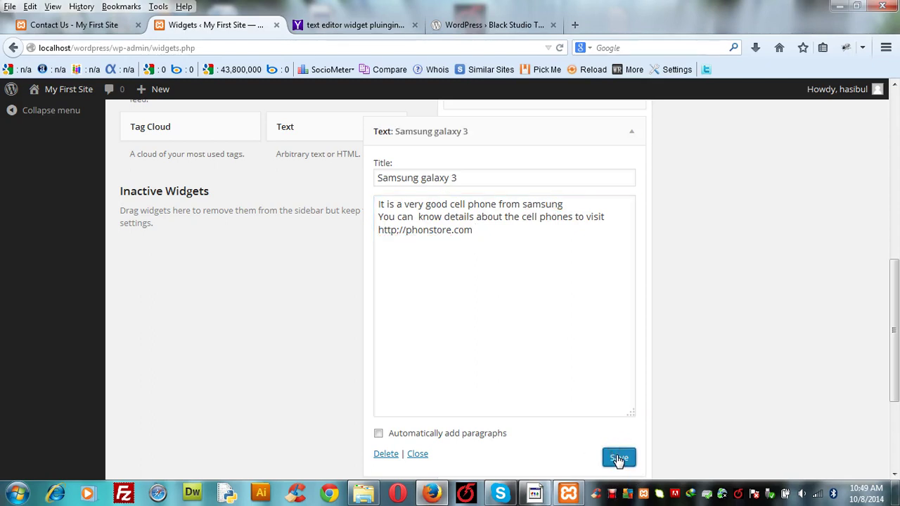
{"action": "left_click", "coordinate": [97, 25]}
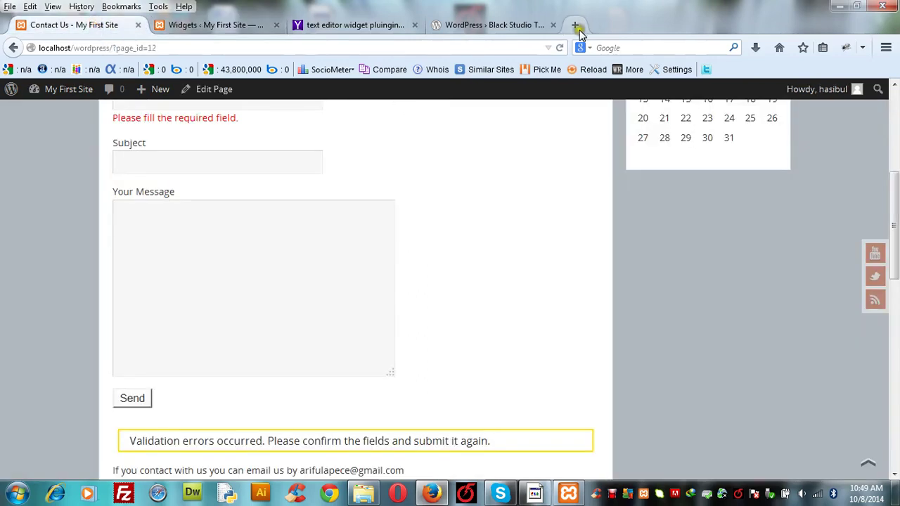
{"action": "left_click", "coordinate": [560, 48]}
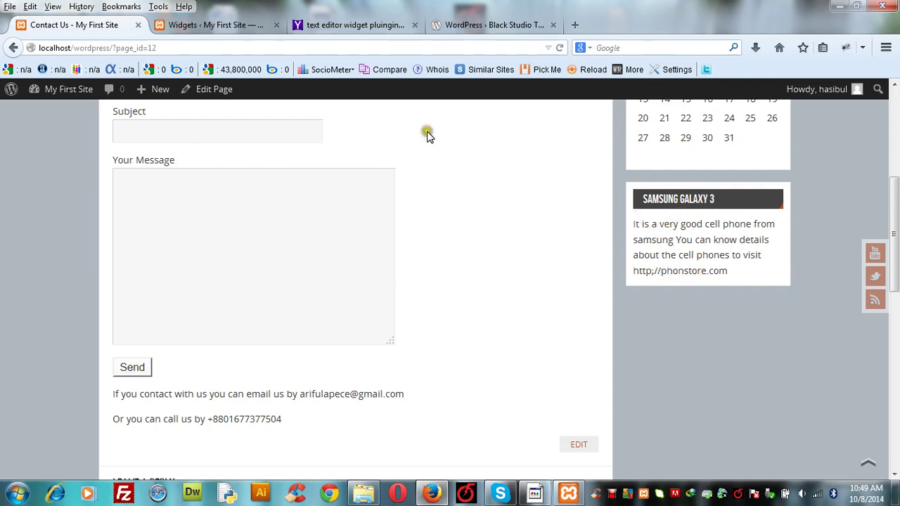
Return to the Widgets page and collapse the Samsung galaxy 3 Text widget in the Right Sidebar.
{"action": "left_click", "coordinate": [184, 31]}
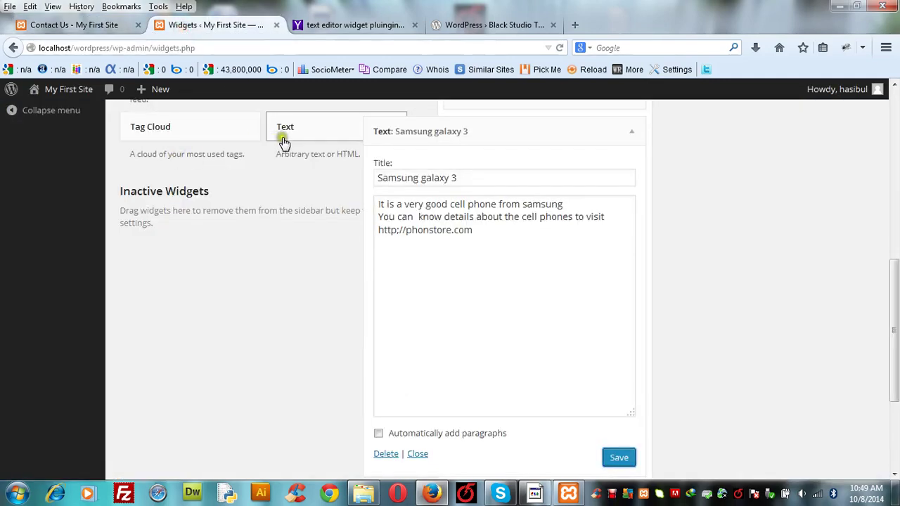
{"action": "left_click_drag", "start_coordinate": [894, 294], "coordinate": [891, 232]}
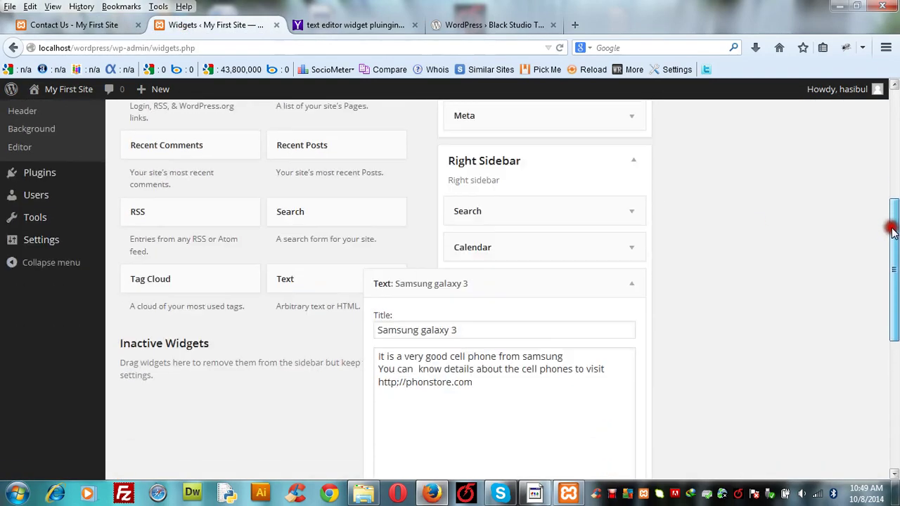
{"action": "left_click", "coordinate": [631, 284]}
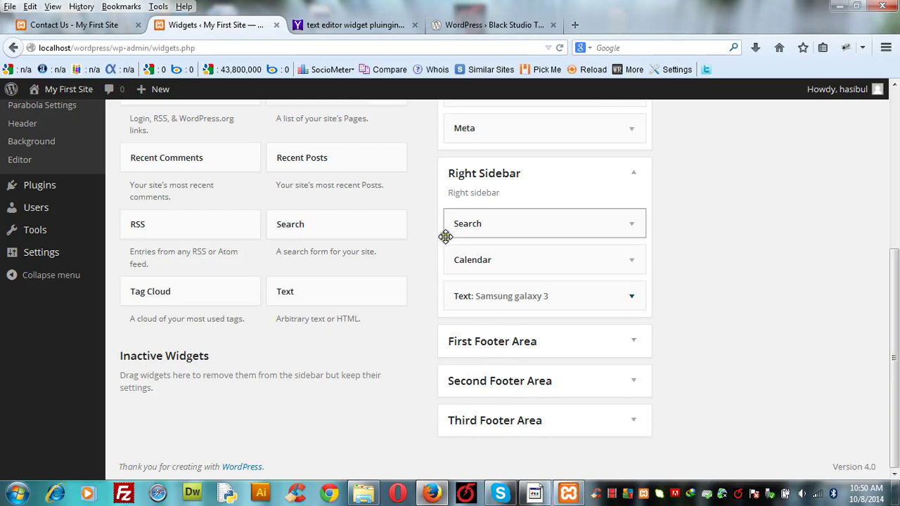
Examine the sidebar and the footer calendar area on the Contact Us page.
{"action": "left_click", "coordinate": [87, 28]}
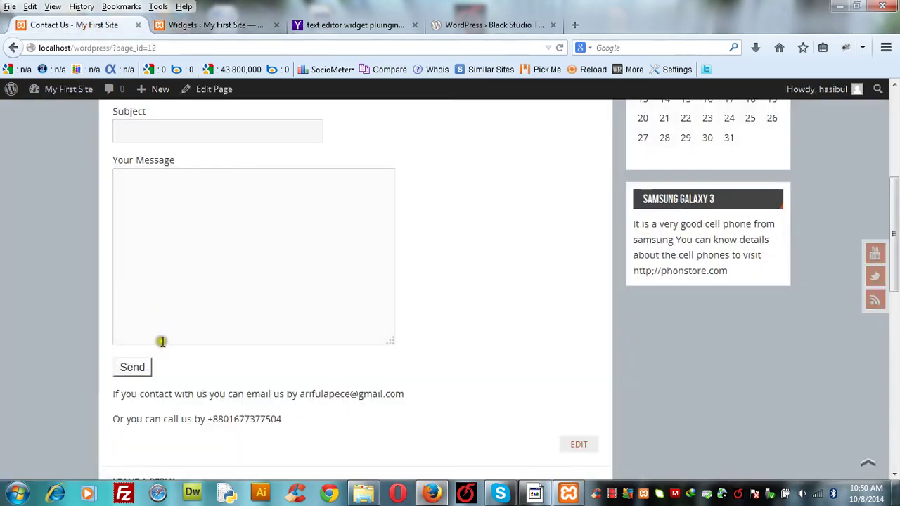
{"action": "left_click_drag", "start_coordinate": [891, 208], "coordinate": [892, 415]}
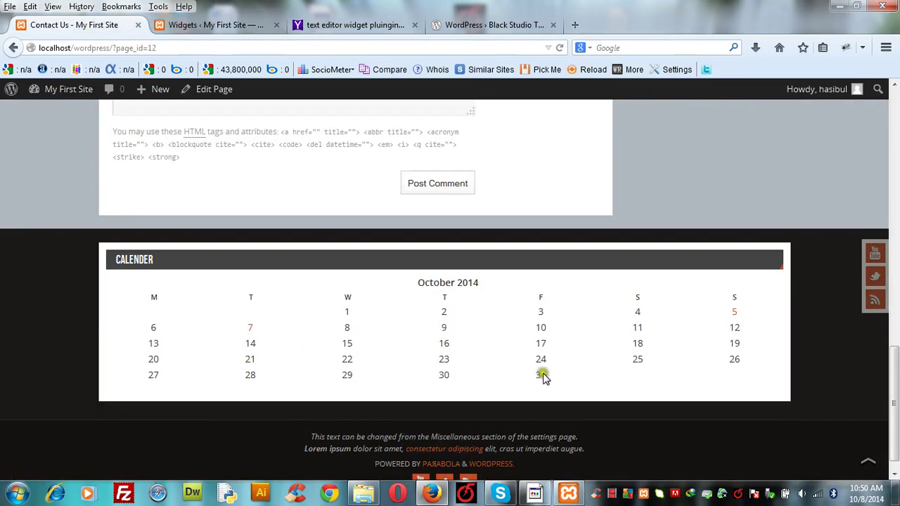
{"action": "mouse_move", "coordinate": [890, 403]}
{"action": "left_mouse_down"}
{"action": "mouse_move", "coordinate": [894, 184]}
{"action": "mouse_move", "coordinate": [893, 415]}
{"action": "left_mouse_up"}
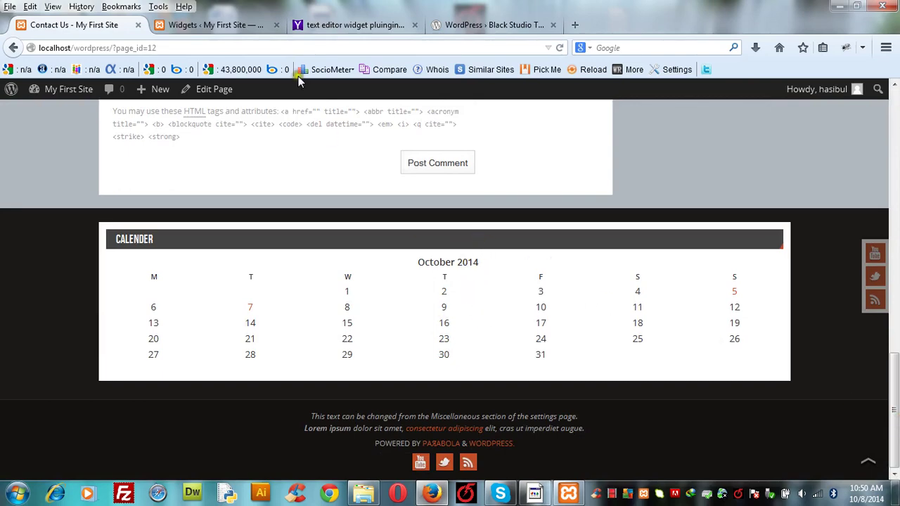
Remove the Calendar widget from the First Footer Area and reload the Contact Us page to check its footer.
{"action": "left_click", "coordinate": [212, 25]}
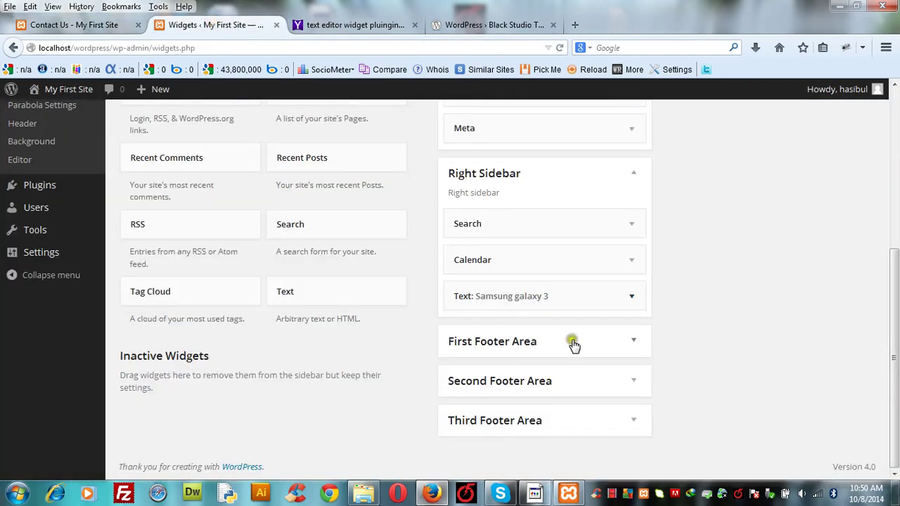
{"action": "left_click", "coordinate": [633, 342]}
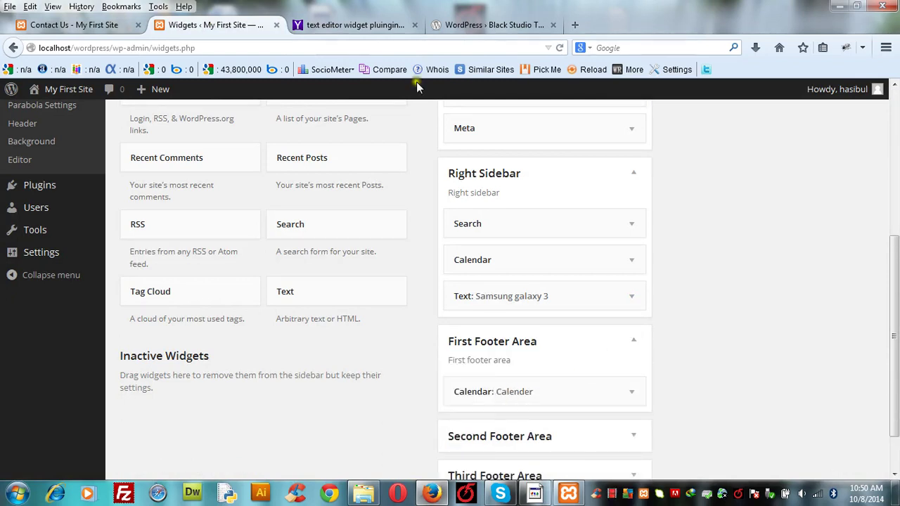
{"action": "left_click", "coordinate": [112, 26]}
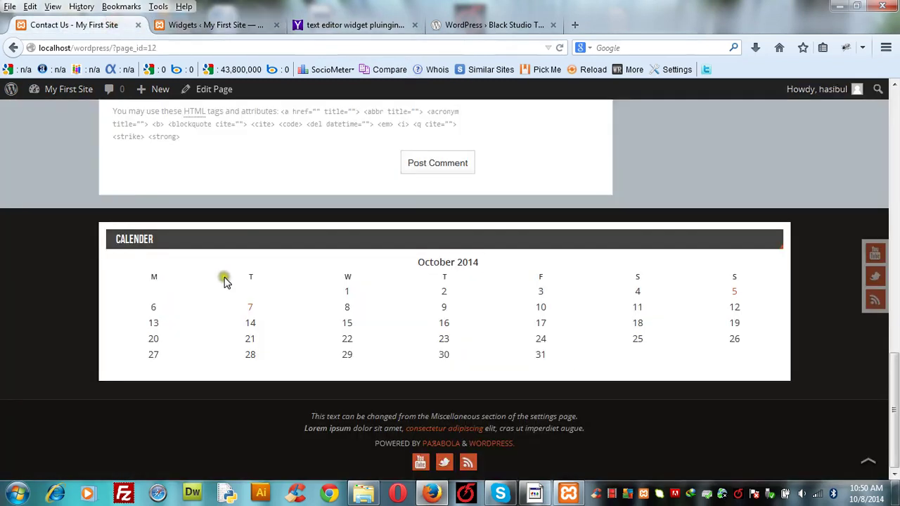
{"action": "left_click", "coordinate": [236, 28]}
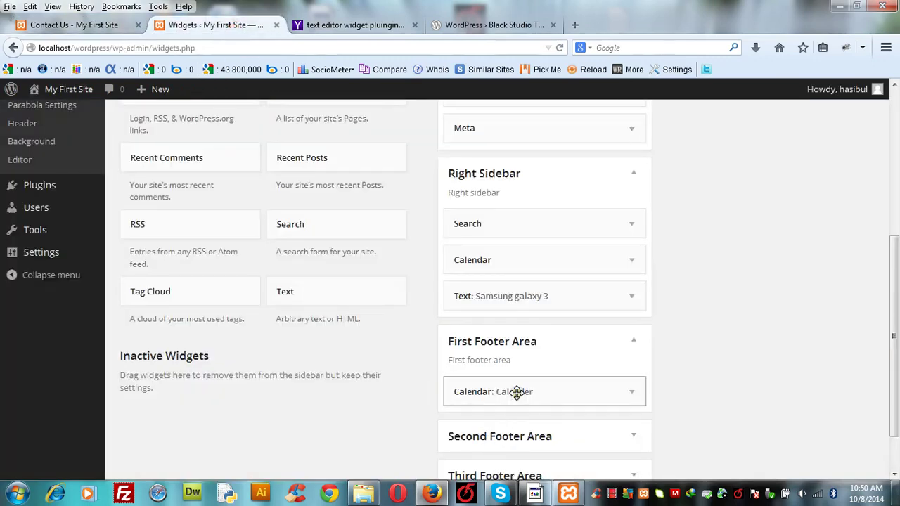
{"action": "left_click_drag", "start_coordinate": [517, 393], "coordinate": [274, 166]}
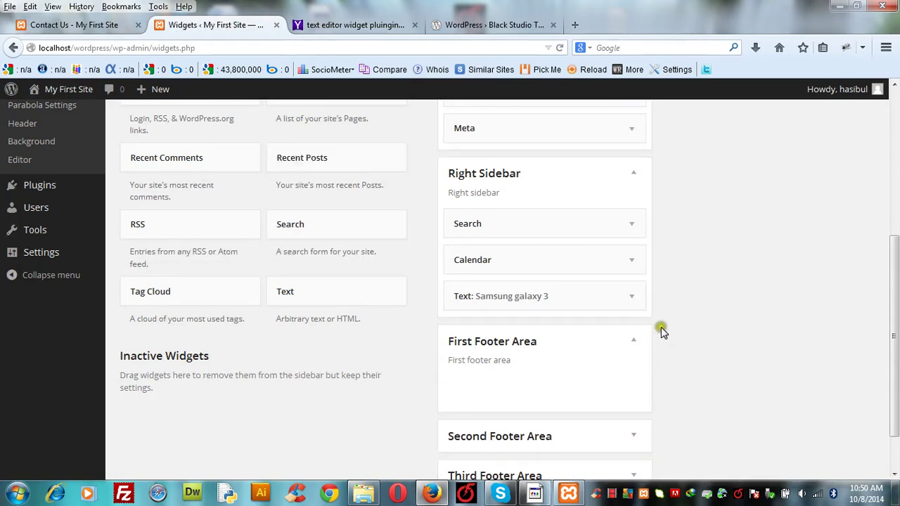
{"action": "left_click", "coordinate": [634, 343]}
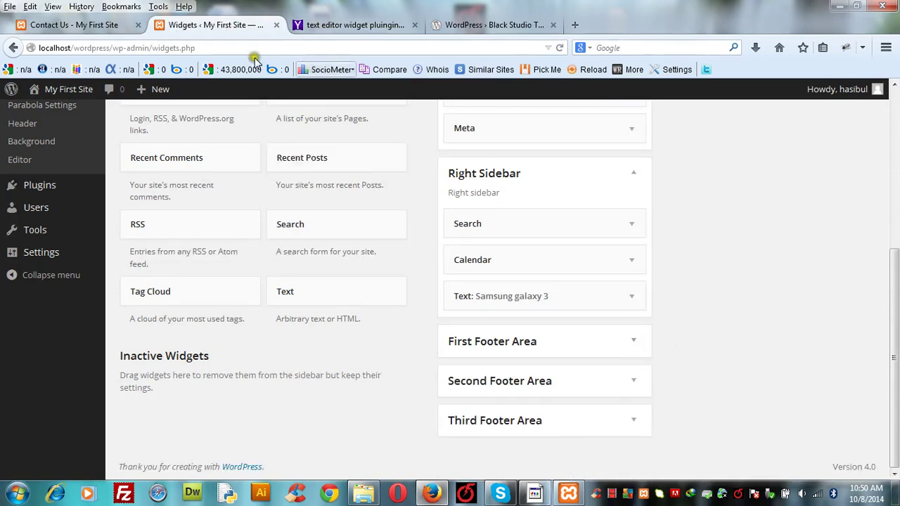
{"action": "left_click", "coordinate": [98, 25]}
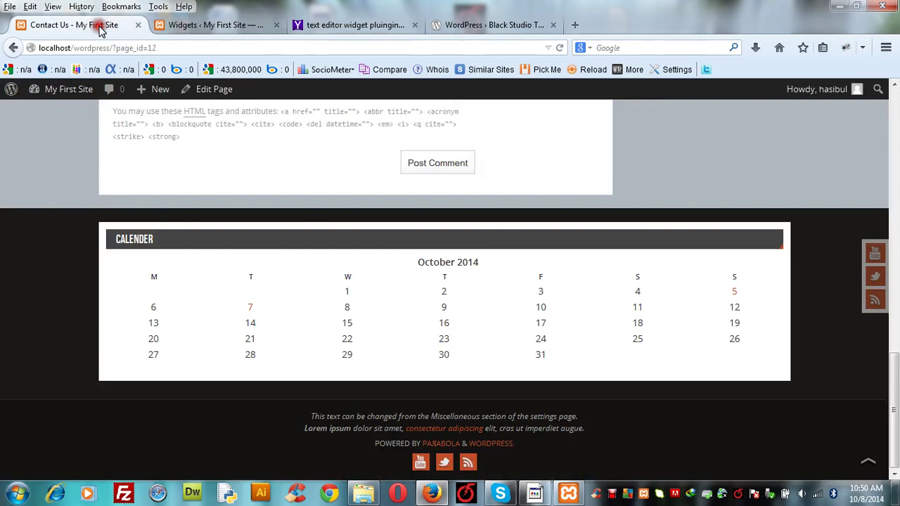
{"action": "left_click", "coordinate": [558, 49]}
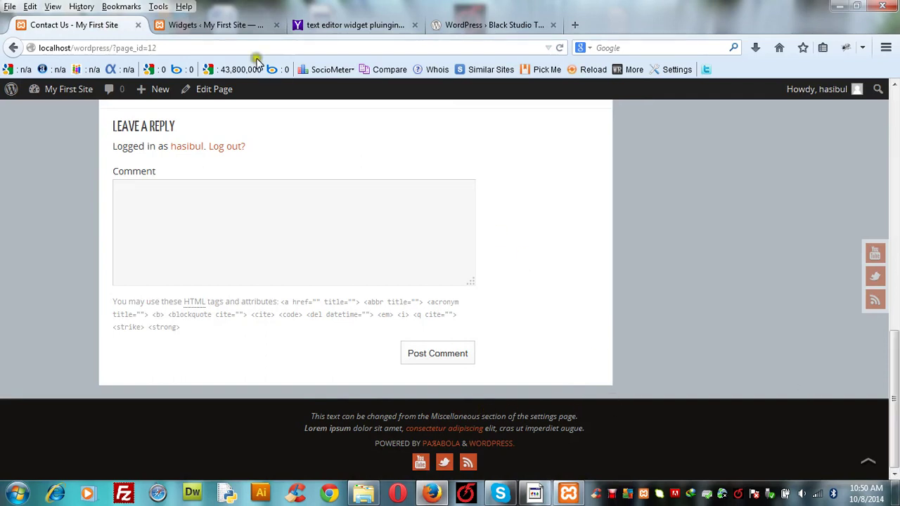
Review the emptied First Footer Area and the other widget areas, and compare them with the Contact Us page layout.
{"action": "left_click", "coordinate": [195, 25]}
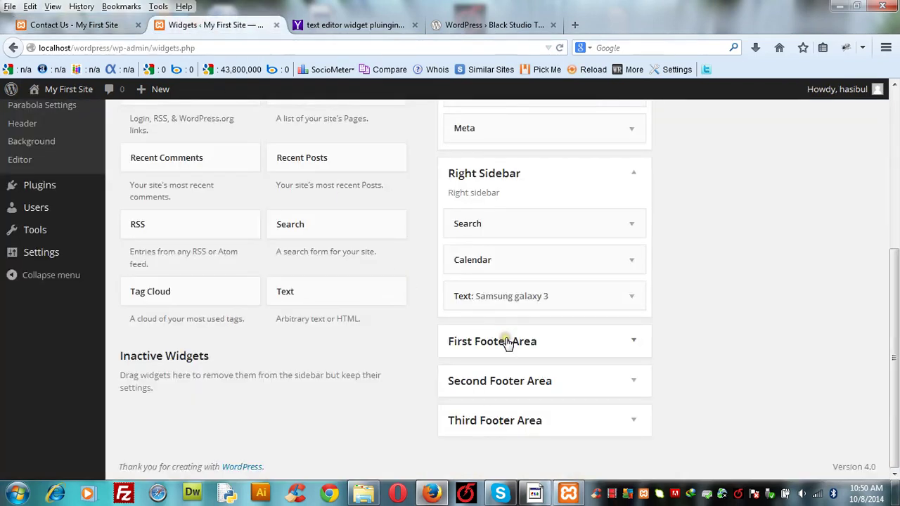
{"action": "left_click", "coordinate": [632, 341]}
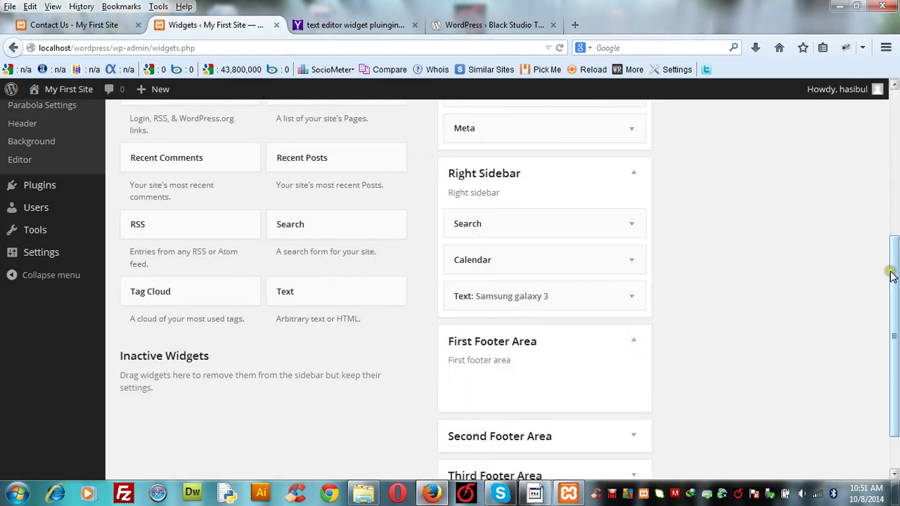
{"action": "left_click_drag", "start_coordinate": [890, 274], "coordinate": [883, 66]}
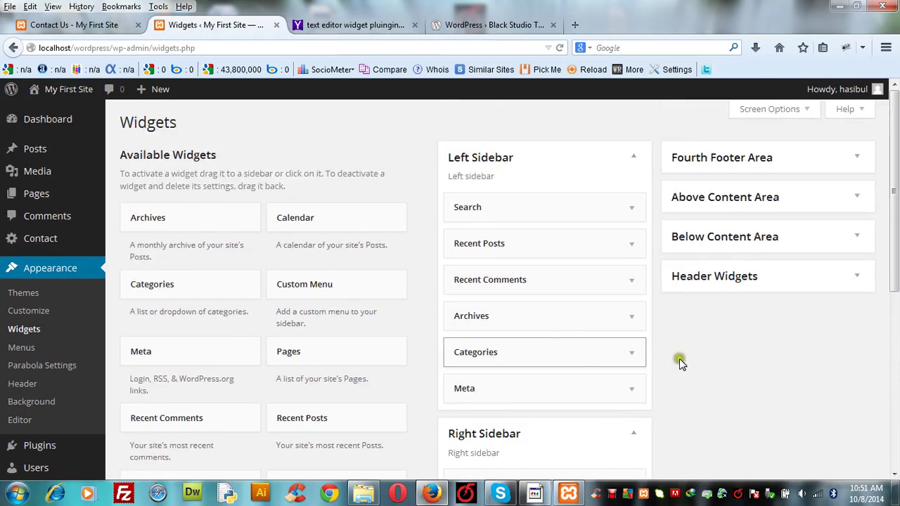
{"action": "left_click_drag", "start_coordinate": [897, 271], "coordinate": [897, 360]}
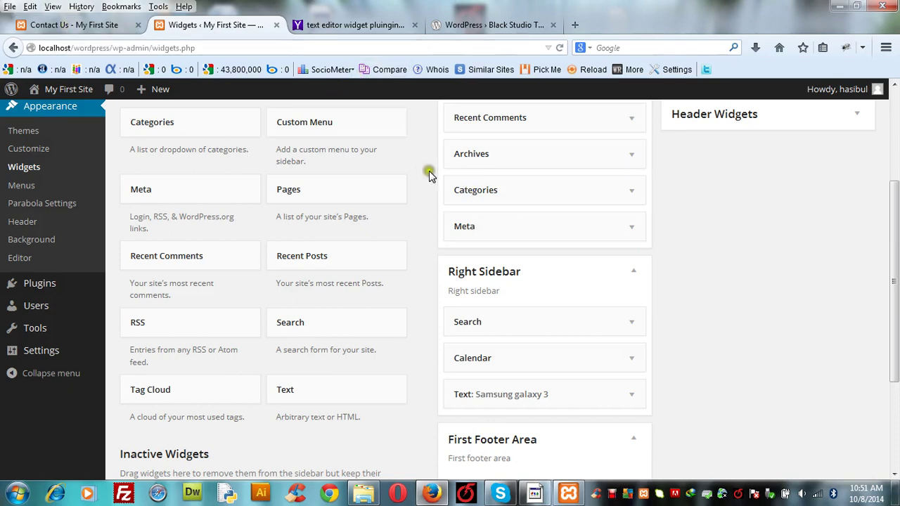
{"action": "left_click", "coordinate": [77, 26]}
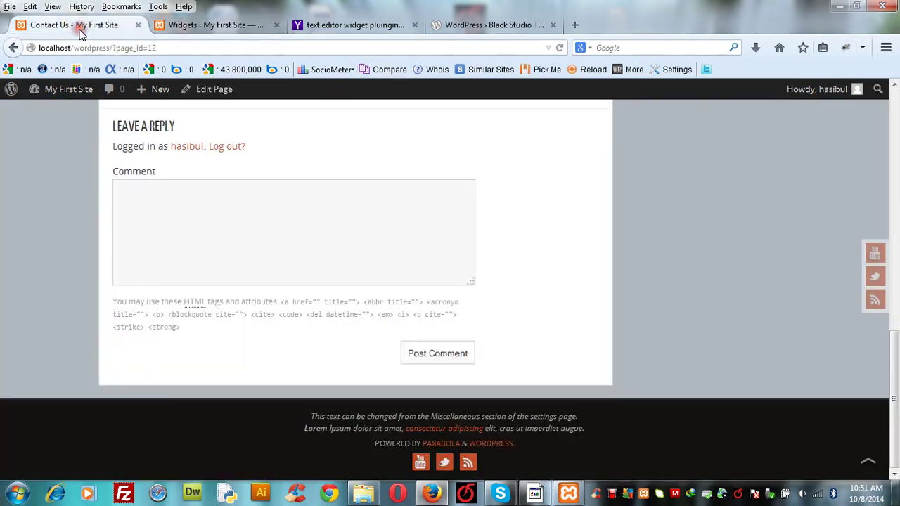
{"action": "left_click_drag", "start_coordinate": [895, 349], "coordinate": [860, 90]}
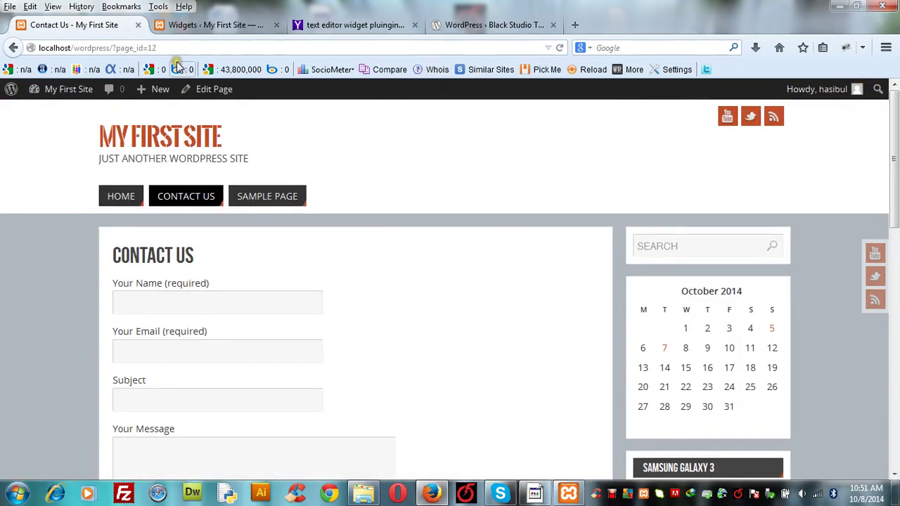
{"action": "left_click", "coordinate": [208, 26]}
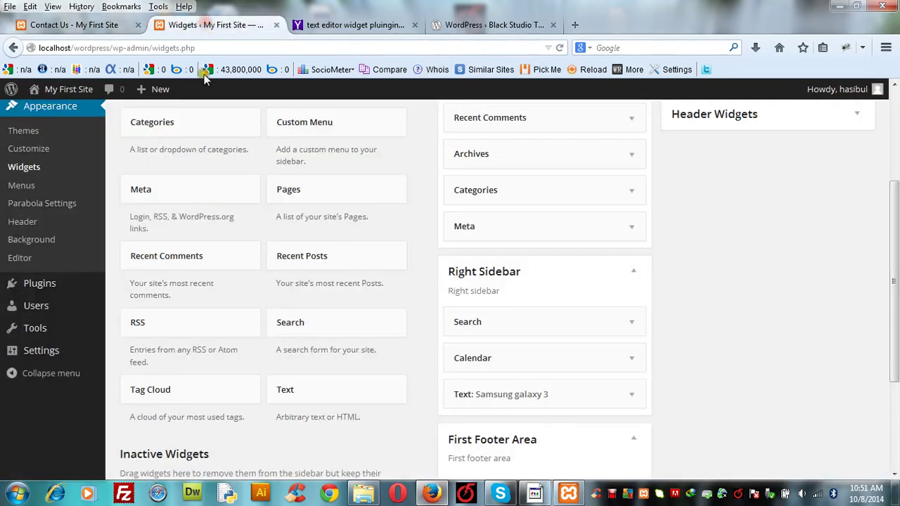
Open the Parabola theme's Layout Settings and compare the main layout options with the current Contact Us page.
{"action": "left_click", "coordinate": [29, 208]}
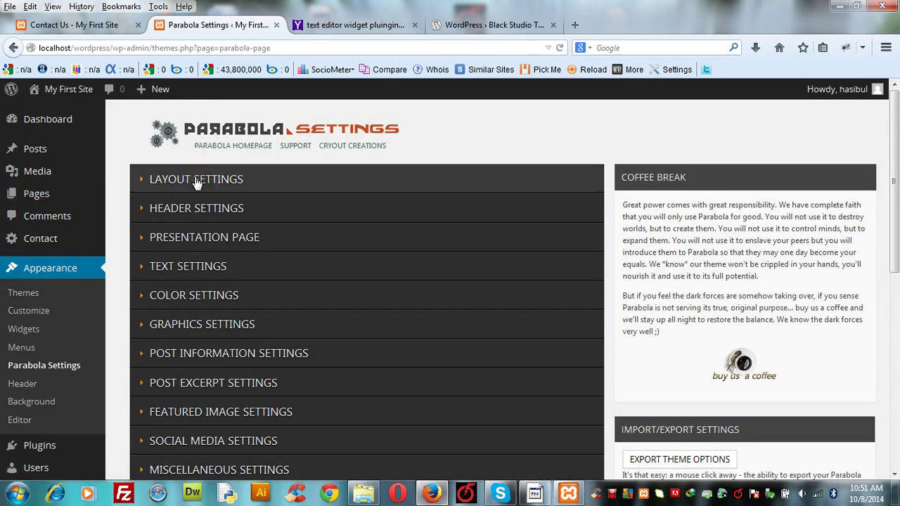
{"action": "left_click", "coordinate": [197, 181]}
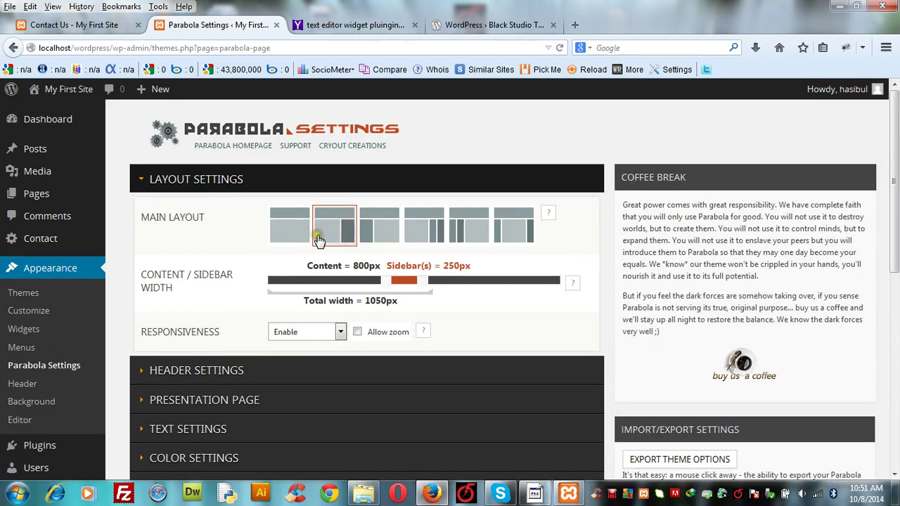
{"action": "left_click", "coordinate": [373, 235]}
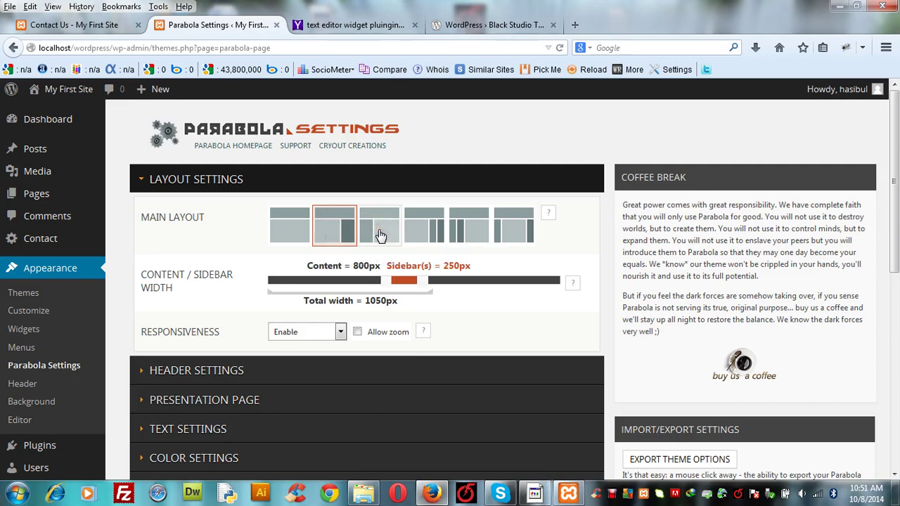
{"action": "left_click", "coordinate": [480, 251]}
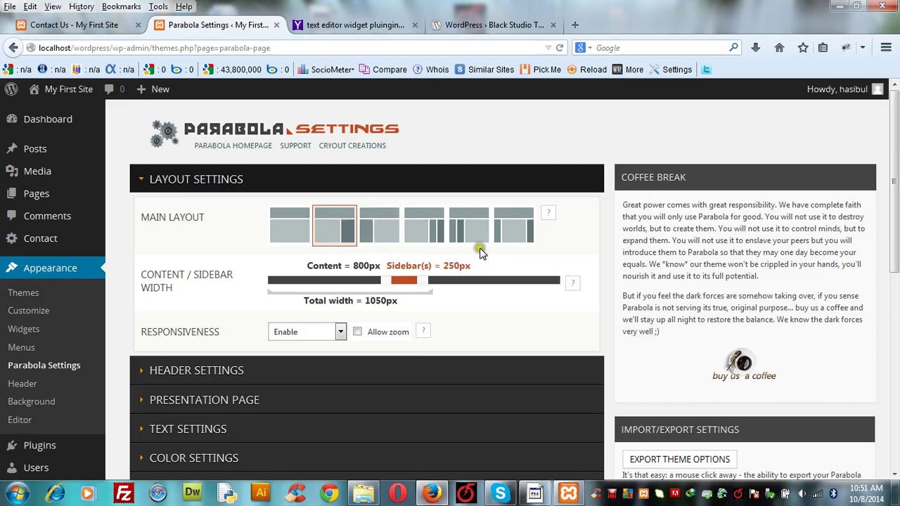
{"action": "left_click", "coordinate": [383, 225]}
{"action": "left_click", "coordinate": [328, 226]}
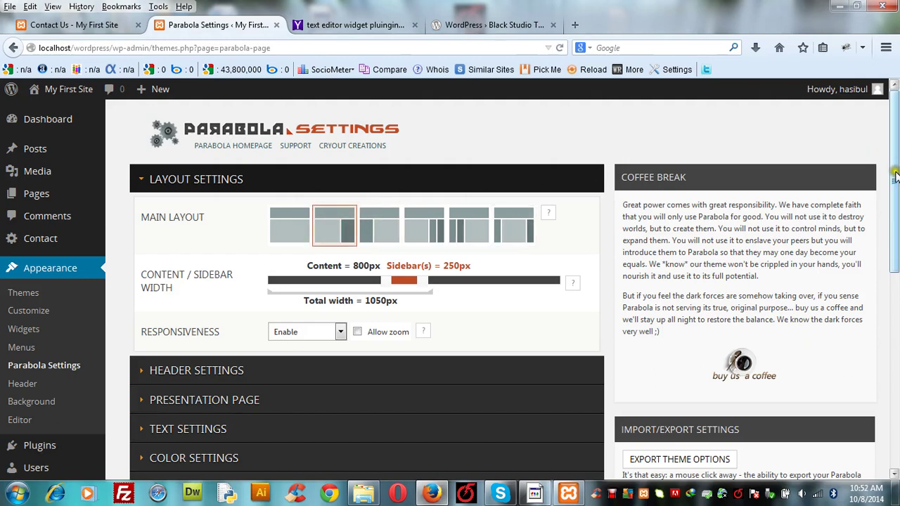
{"action": "scroll", "coordinate": [590, 321], "scroll_direction": "down", "scroll_amount": 5}
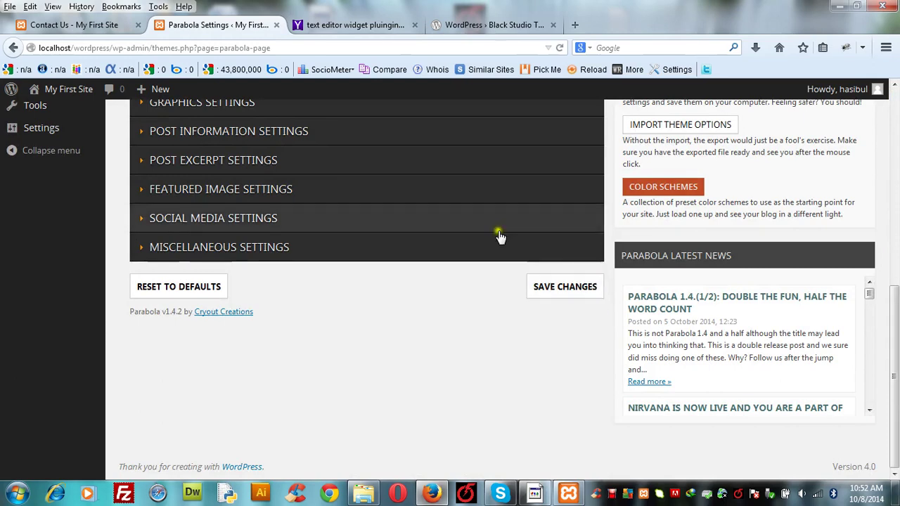
{"action": "left_click", "coordinate": [62, 22]}
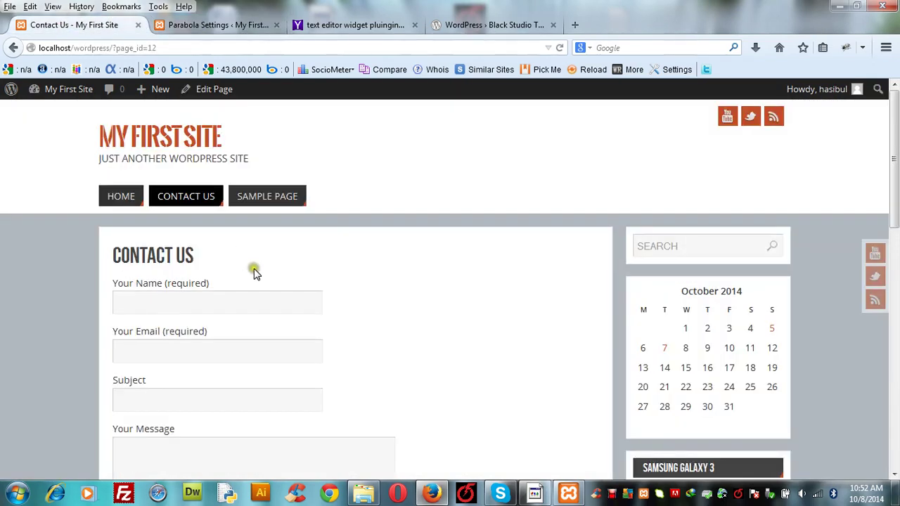
{"action": "left_click", "coordinate": [189, 28]}
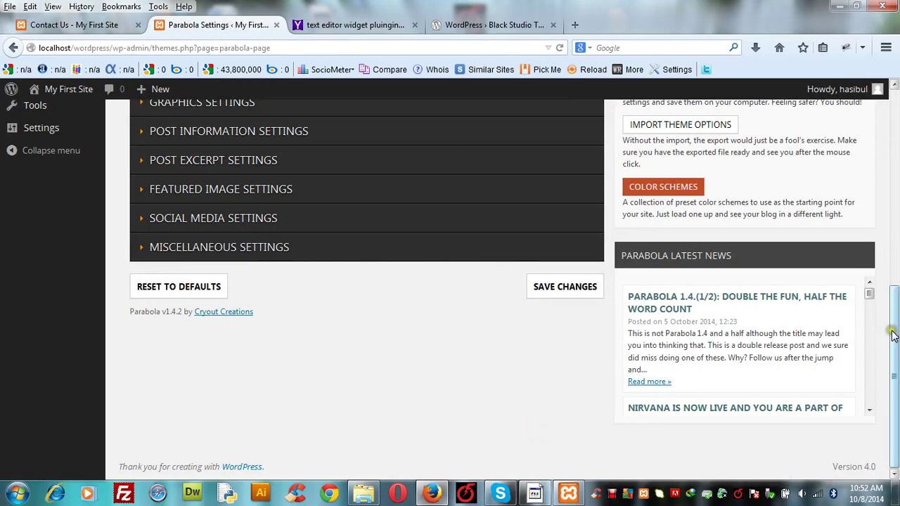
Set the Parabola main layout to content with one sidebar on each side and save the changes.
{"action": "left_click_drag", "start_coordinate": [894, 331], "coordinate": [888, 143]}
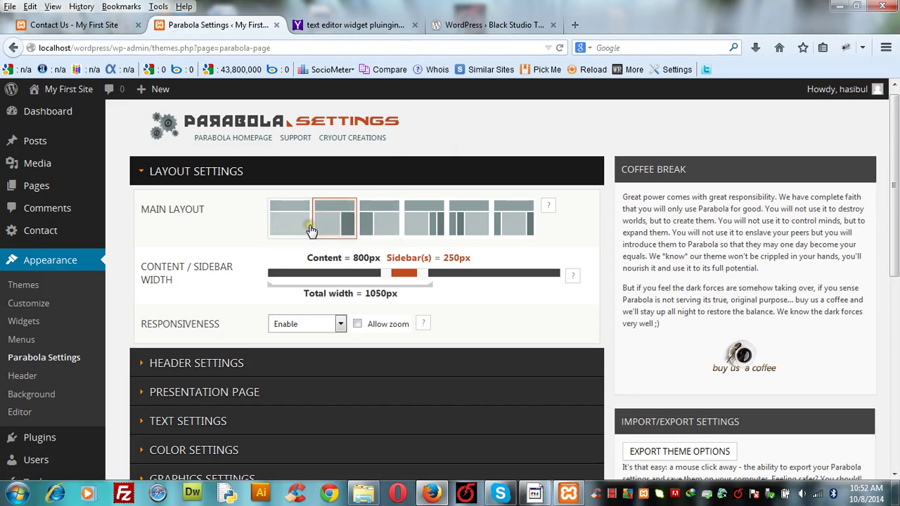
{"action": "left_click", "coordinate": [518, 216]}
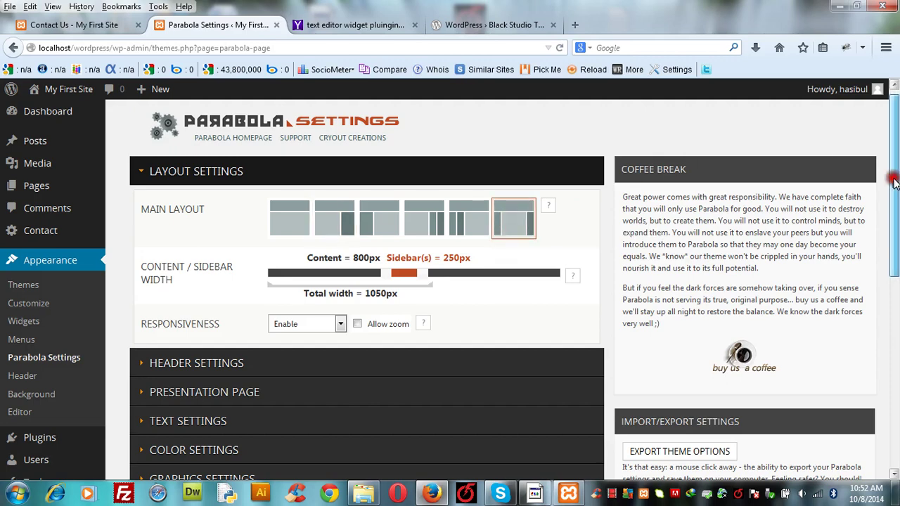
{"action": "left_click_drag", "start_coordinate": [894, 181], "coordinate": [895, 291]}
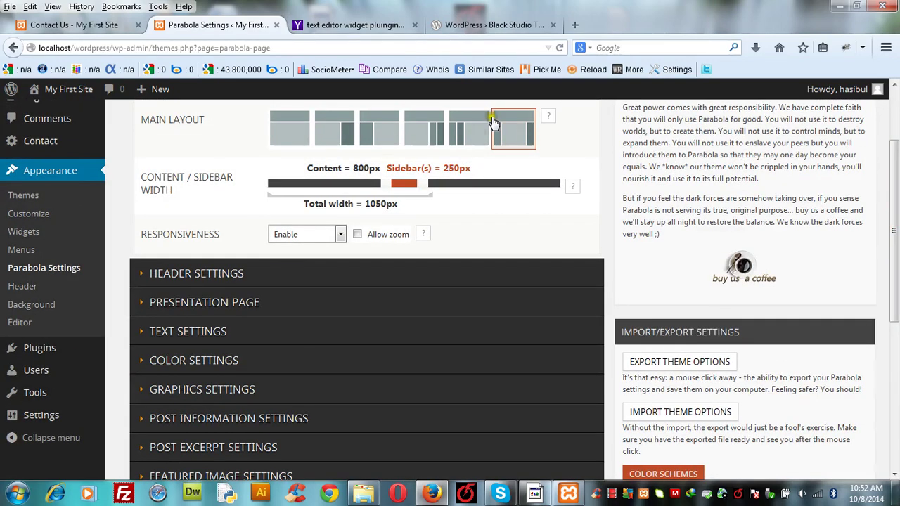
{"action": "left_click", "coordinate": [526, 128]}
{"action": "left_click_drag", "start_coordinate": [896, 190], "coordinate": [896, 334]}
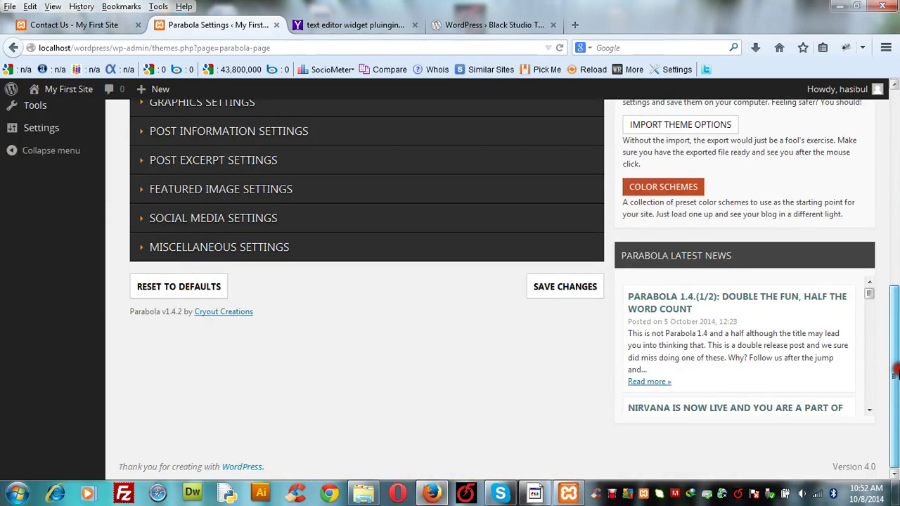
{"action": "left_click", "coordinate": [577, 293]}
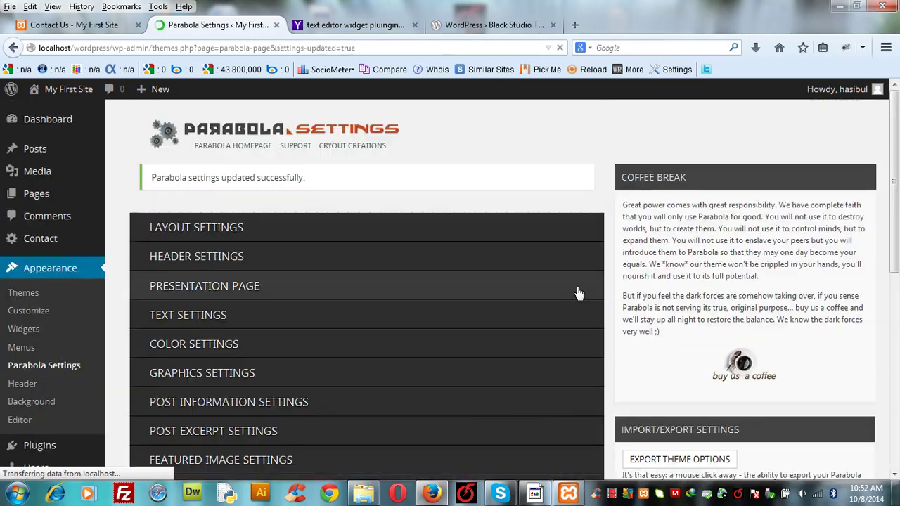
Reload the Contact Us page and check its layout with sidebars on both sides.
{"action": "left_click", "coordinate": [74, 25]}
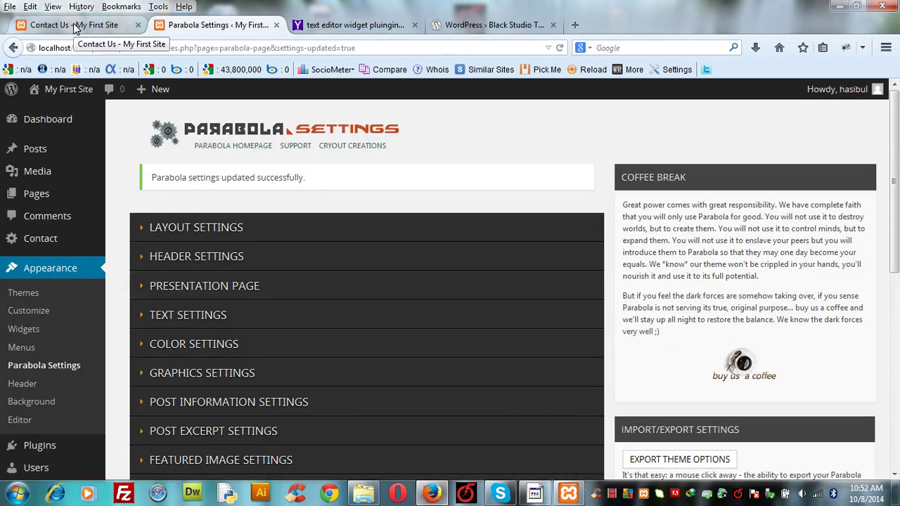
{"action": "left_click", "coordinate": [561, 48]}
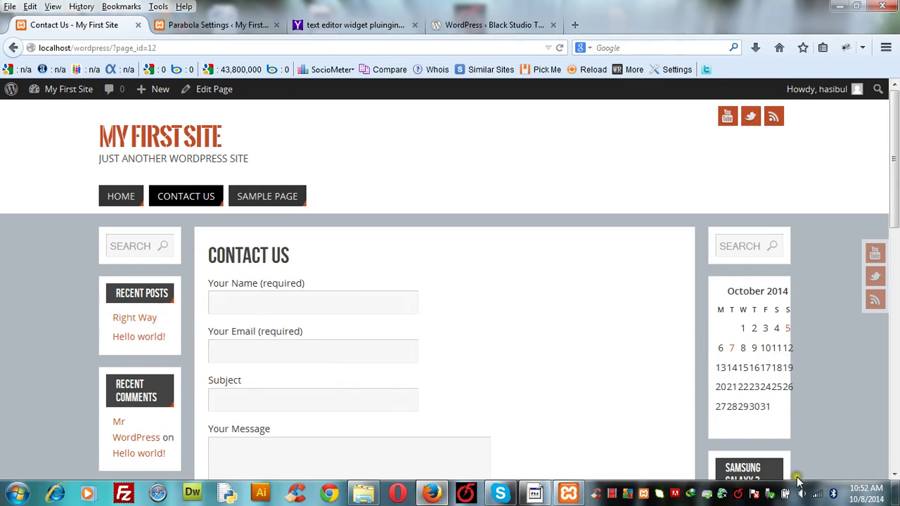
{"action": "mouse_move", "coordinate": [897, 200]}
{"action": "left_mouse_down"}
{"action": "mouse_move", "coordinate": [893, 281]}
{"action": "mouse_move", "coordinate": [890, 190]}
{"action": "left_mouse_up"}
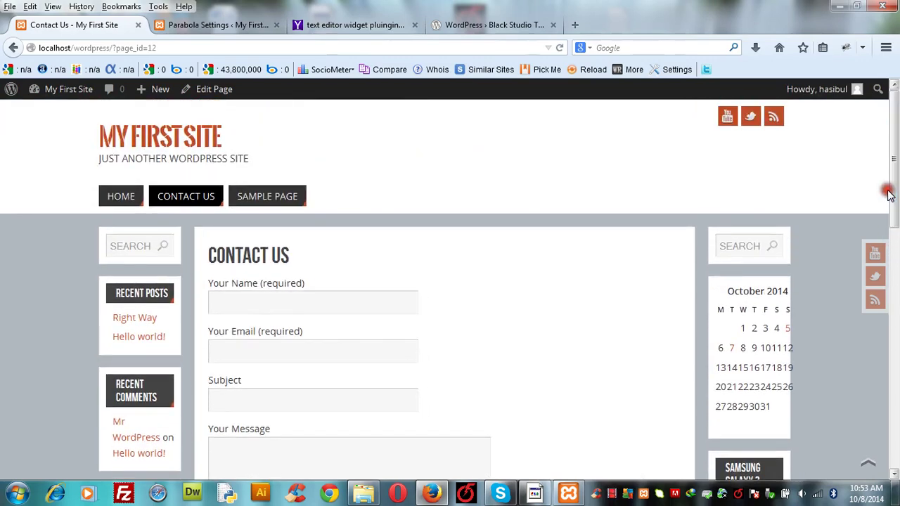
Set the Parabola main layout to content with a single sidebar on the right side and save the changes.
{"action": "left_click", "coordinate": [218, 24]}
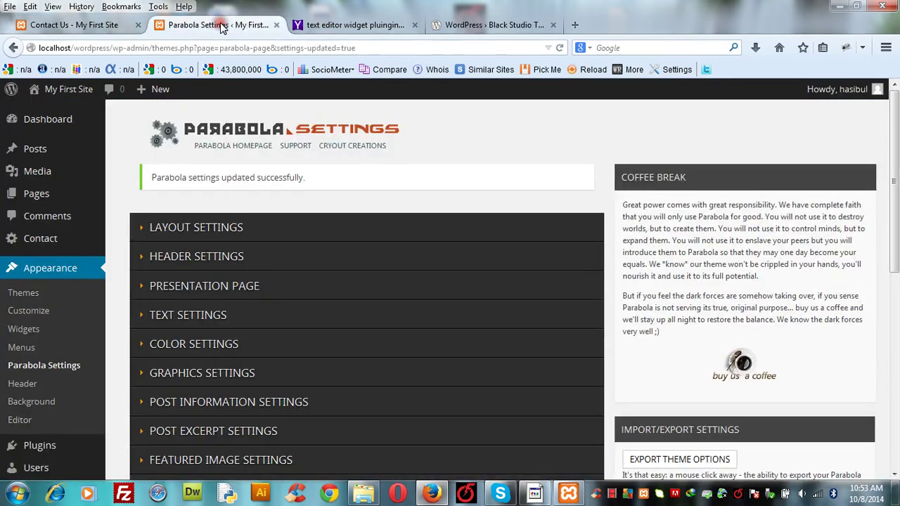
{"action": "left_click", "coordinate": [226, 227]}
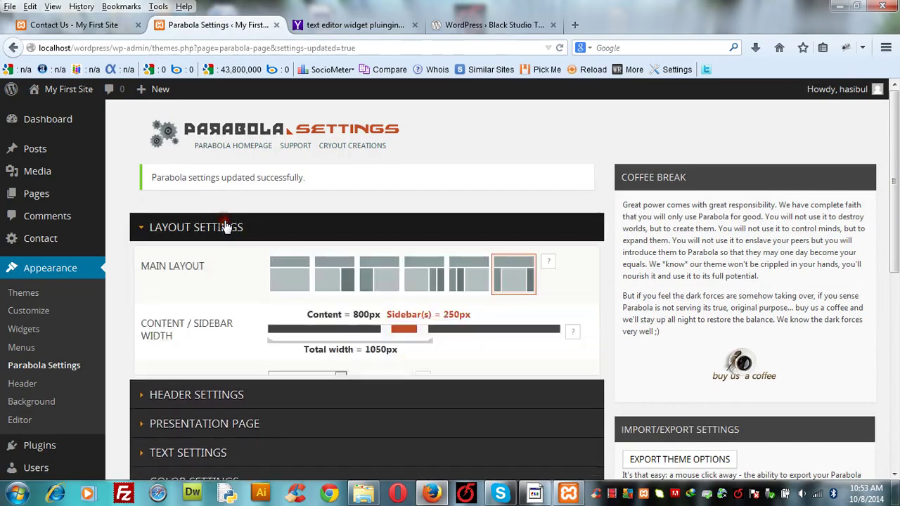
{"action": "left_click", "coordinate": [338, 279]}
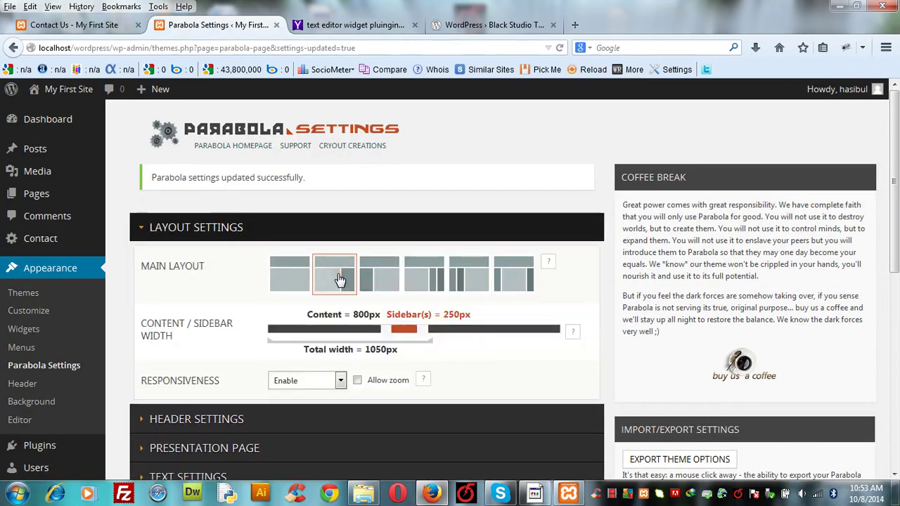
{"action": "left_click_drag", "start_coordinate": [896, 208], "coordinate": [895, 397]}
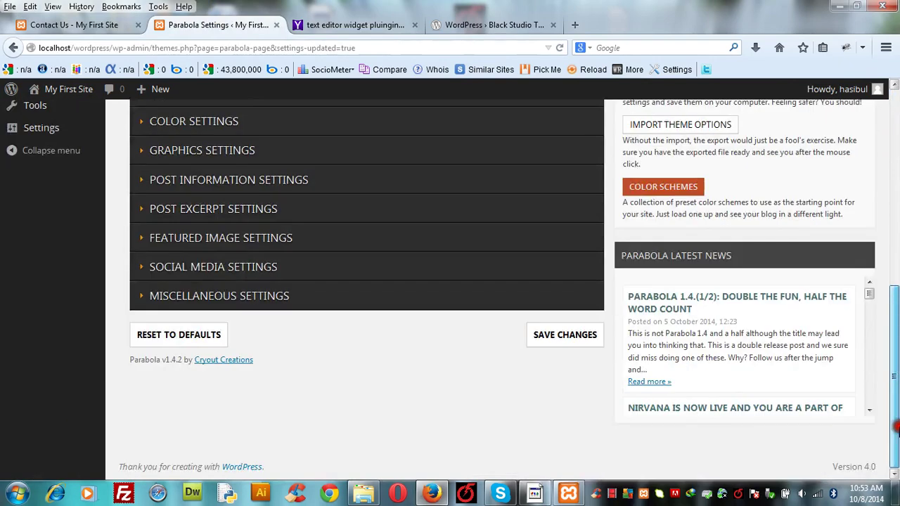
{"action": "left_click", "coordinate": [564, 337]}
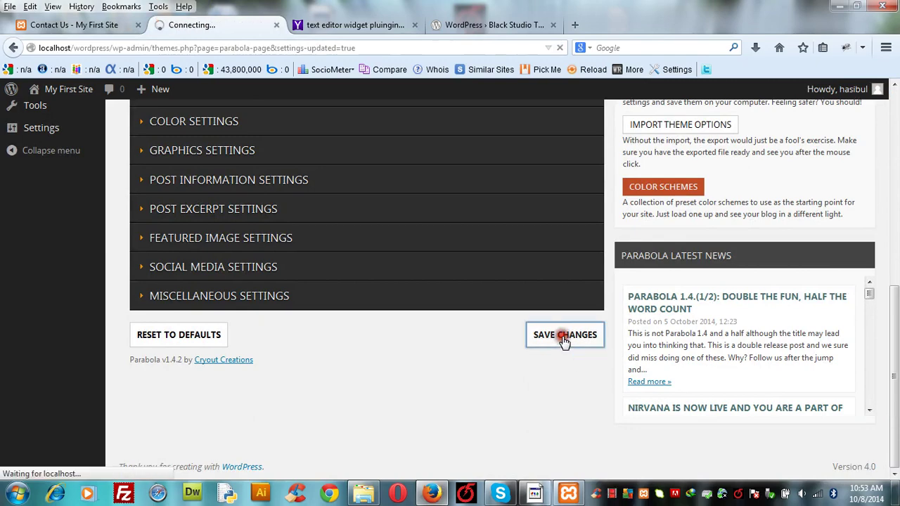
Reload the Contact Us page and check its single-sidebar layout, including the Samsung Galaxy 3 text widget.
{"action": "left_click", "coordinate": [76, 25]}
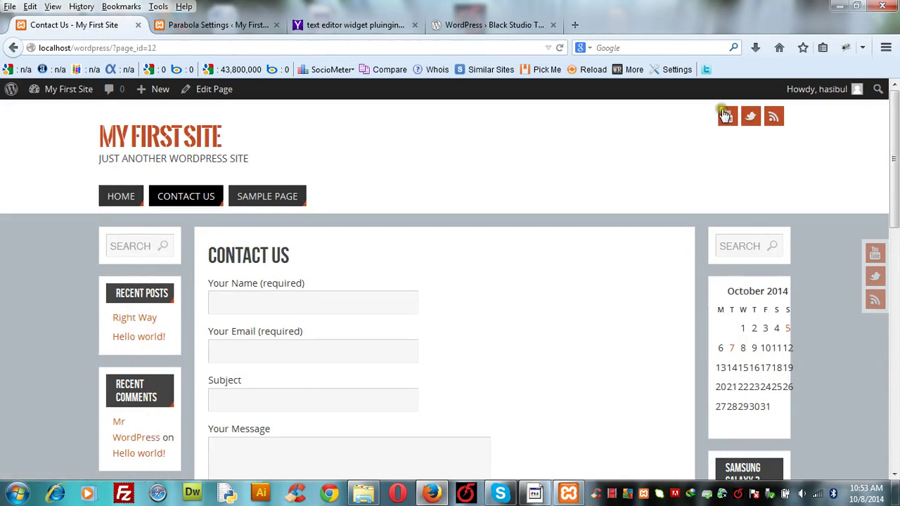
{"action": "left_click_drag", "start_coordinate": [897, 171], "coordinate": [858, 158]}
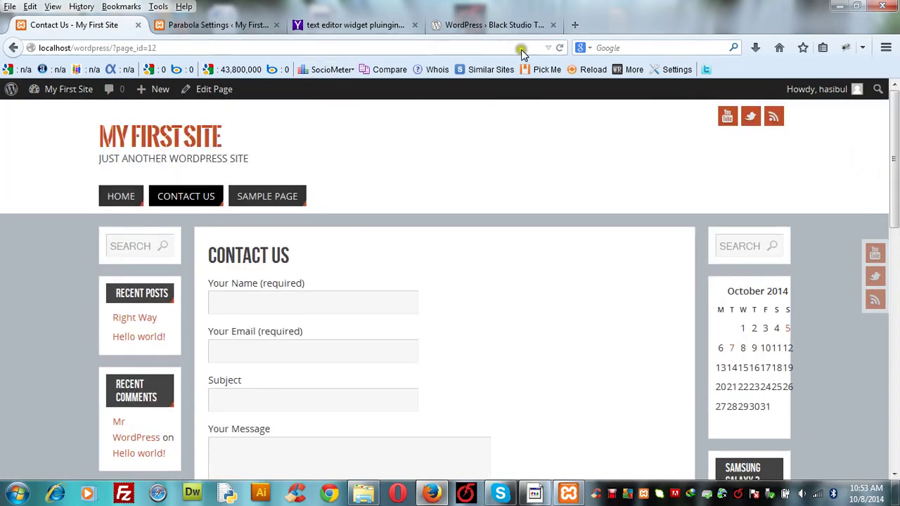
{"action": "left_click", "coordinate": [560, 50]}
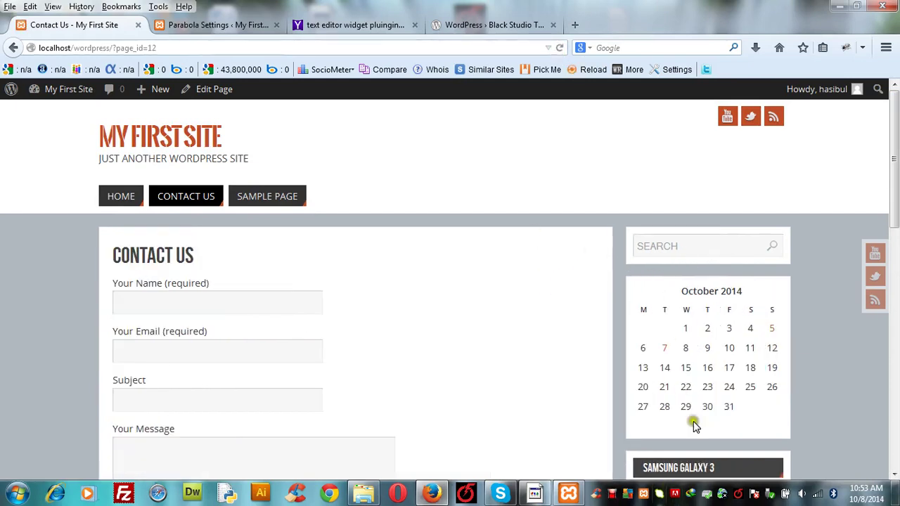
{"action": "left_click", "coordinate": [234, 25]}
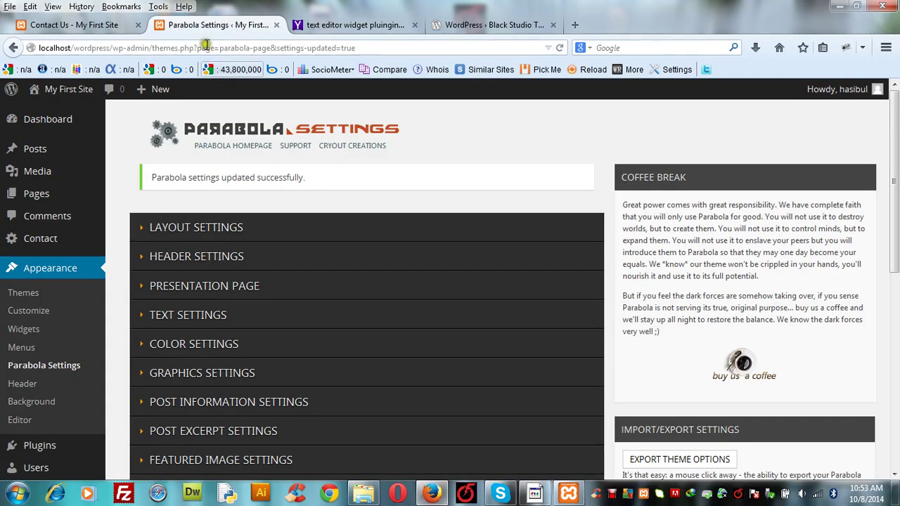
{"action": "left_click", "coordinate": [60, 26]}
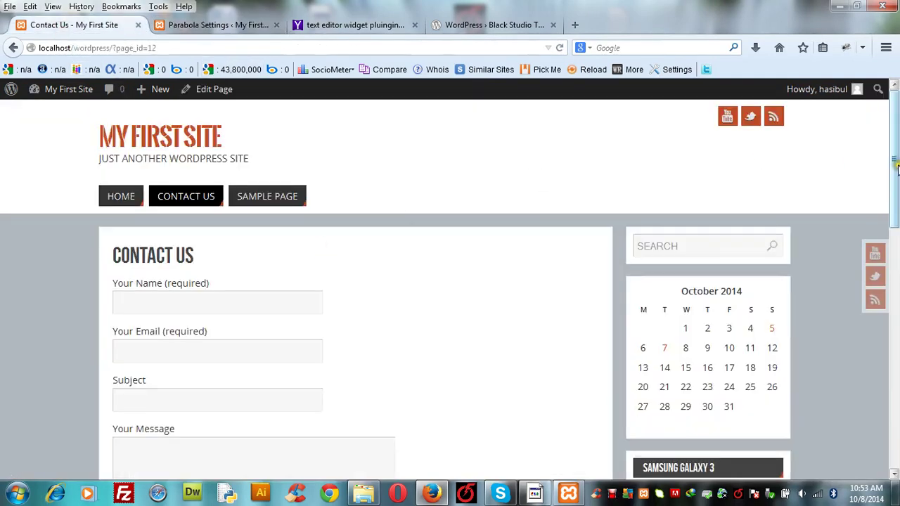
{"action": "scroll", "coordinate": [887, 161], "scroll_direction": "down", "scroll_amount": 5}
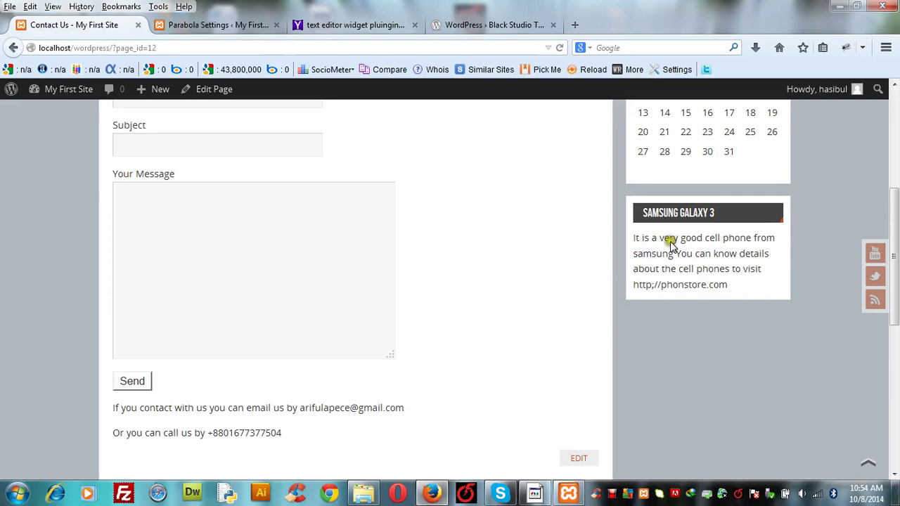
Copy the plugin name "Black Studio TinyMCE Widget" from its WordPress.org plugin page.
{"action": "left_click", "coordinate": [490, 27]}
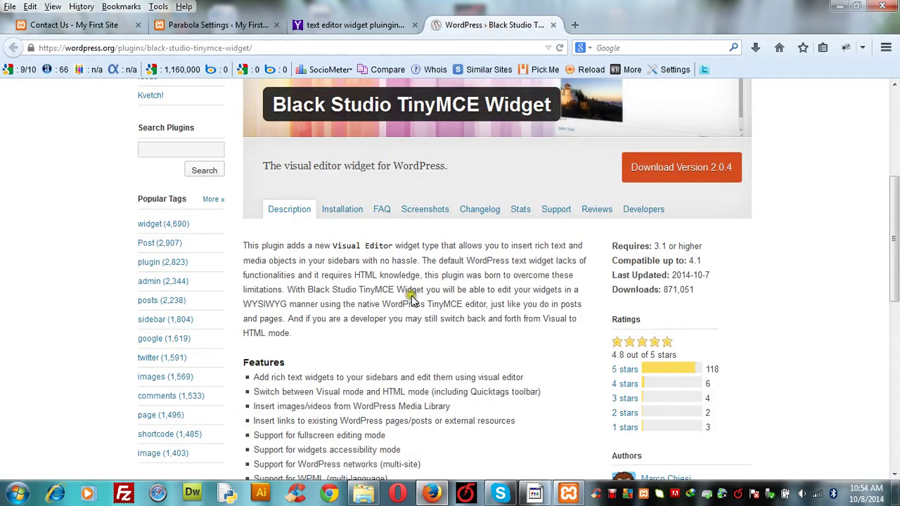
{"action": "left_click_drag", "start_coordinate": [553, 105], "coordinate": [269, 104]}
{"action": "key", "text": "ctrl+c"}
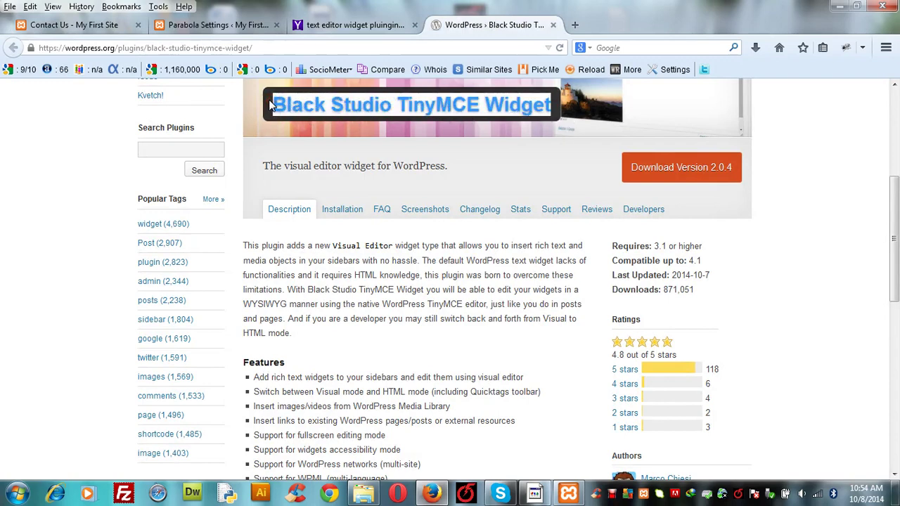
Search the local site's Add Plugins page for "Black Studio TinyMCE Widget".
{"action": "left_click", "coordinate": [211, 24]}
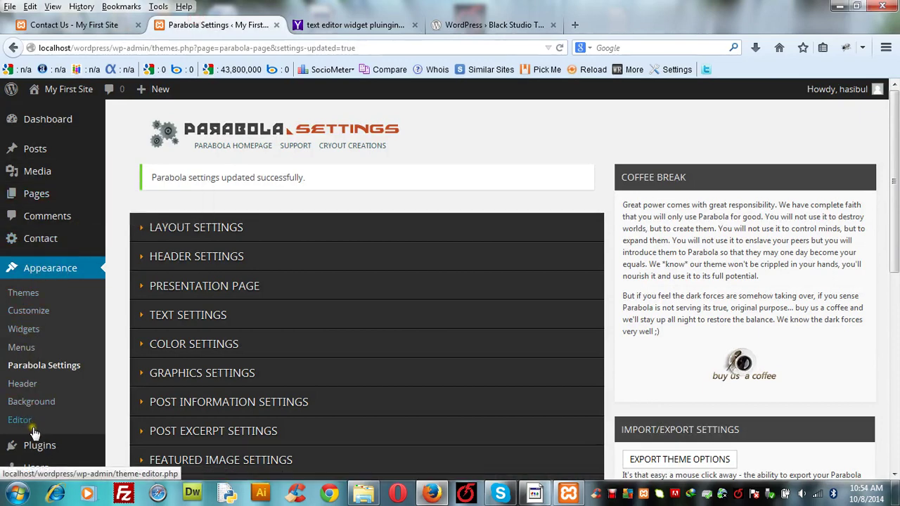
{"action": "mouse_move", "coordinate": [38, 452]}
{"action": "left_click", "coordinate": [127, 447]}
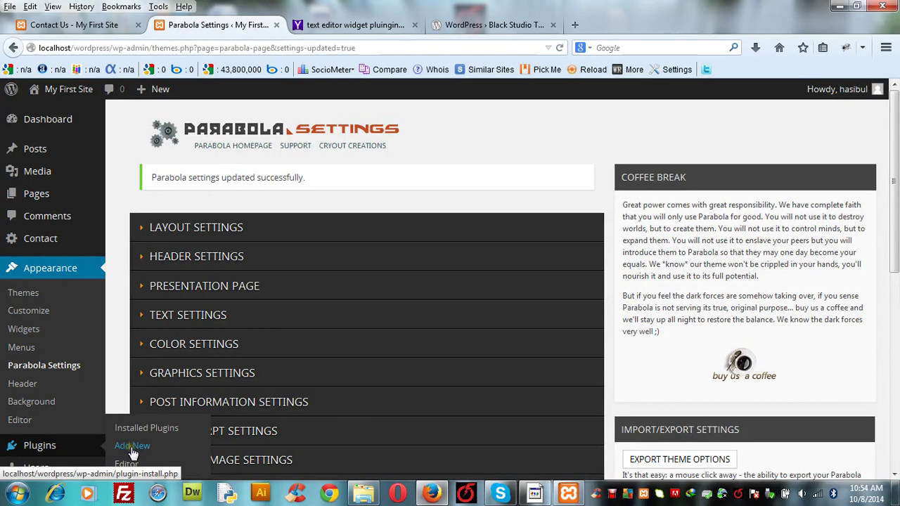
{"action": "left_click", "coordinate": [132, 450]}
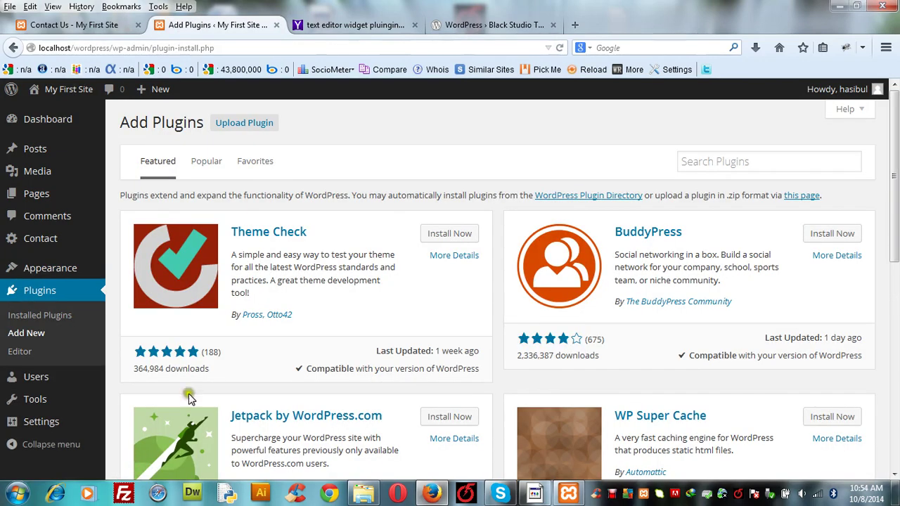
{"action": "left_click", "coordinate": [686, 166]}
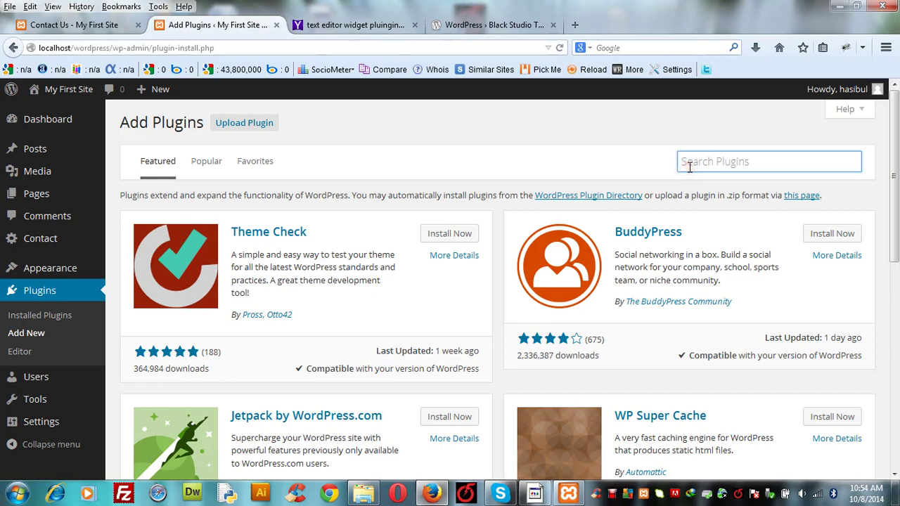
{"action": "key", "text": "ctrl+v"}
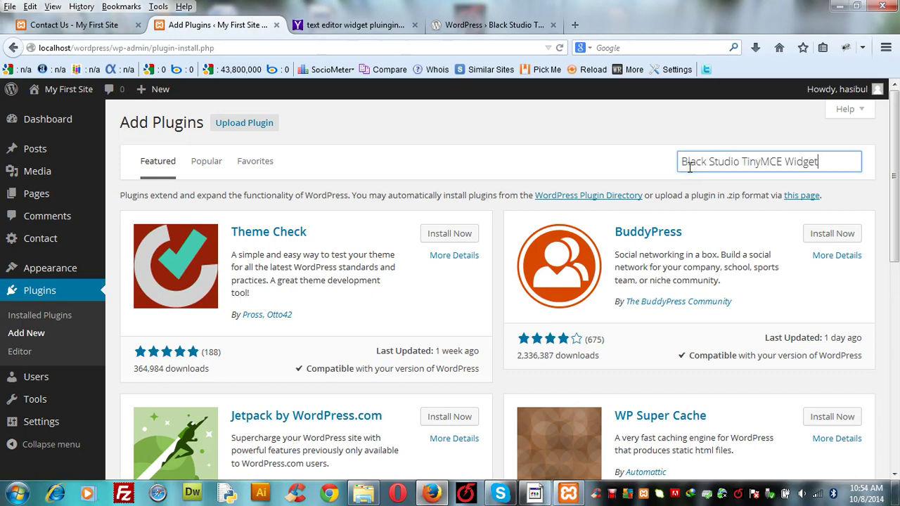
{"action": "key", "text": "Return"}
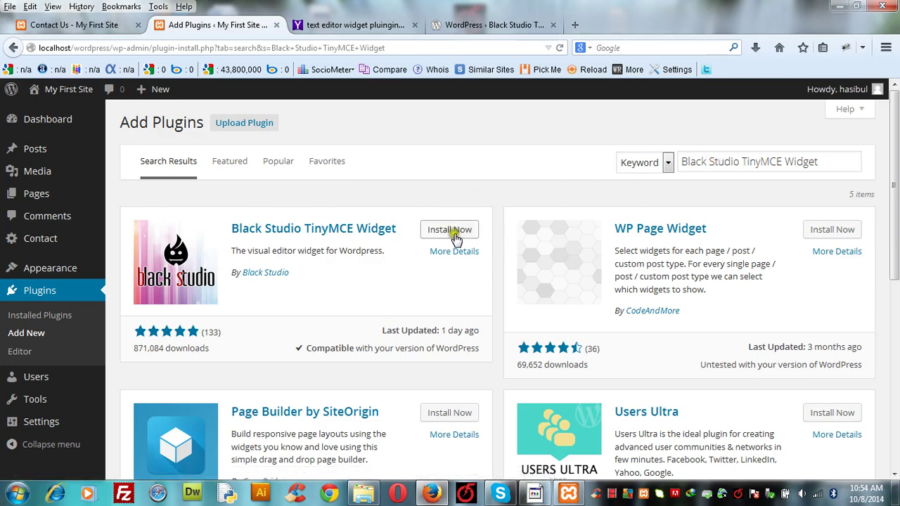
Install the Black Studio TinyMCE Widget plugin and activate it.
{"action": "left_click", "coordinate": [432, 229]}
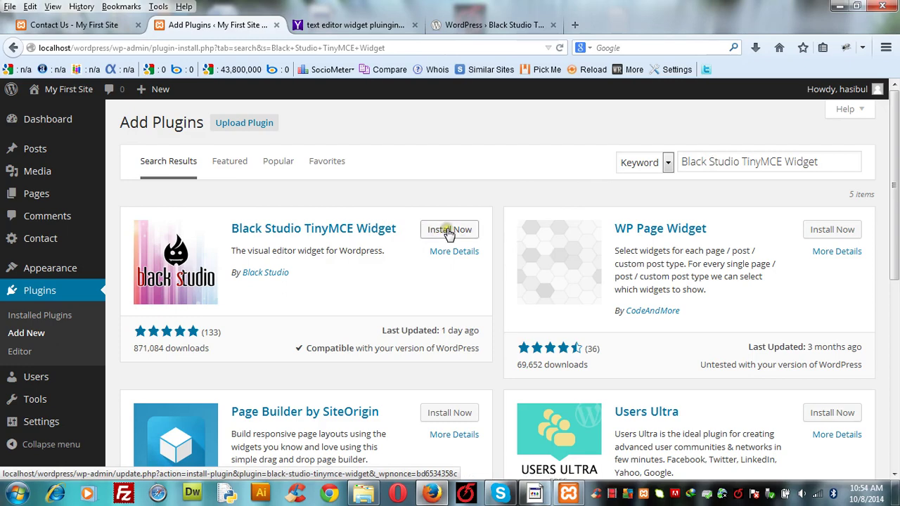
{"action": "left_click", "coordinate": [446, 231]}
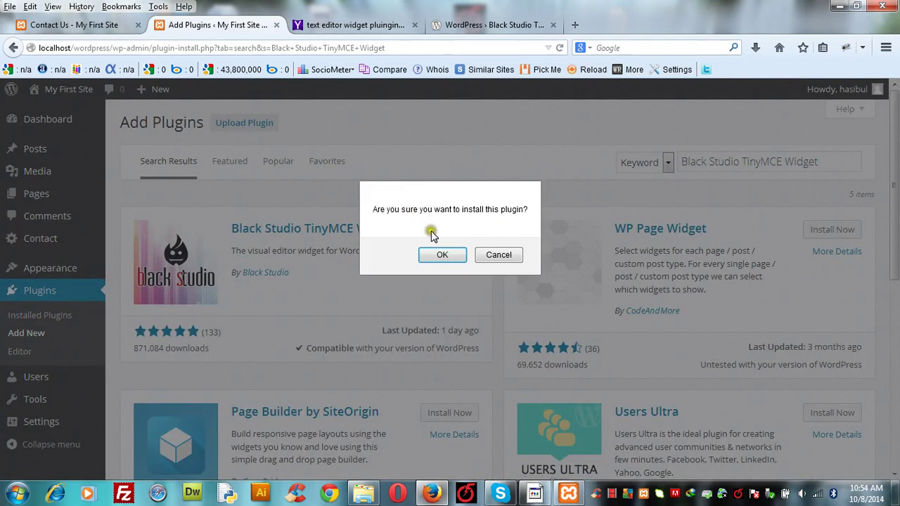
{"action": "left_click", "coordinate": [439, 259]}
{"action": "left_click", "coordinate": [442, 258]}
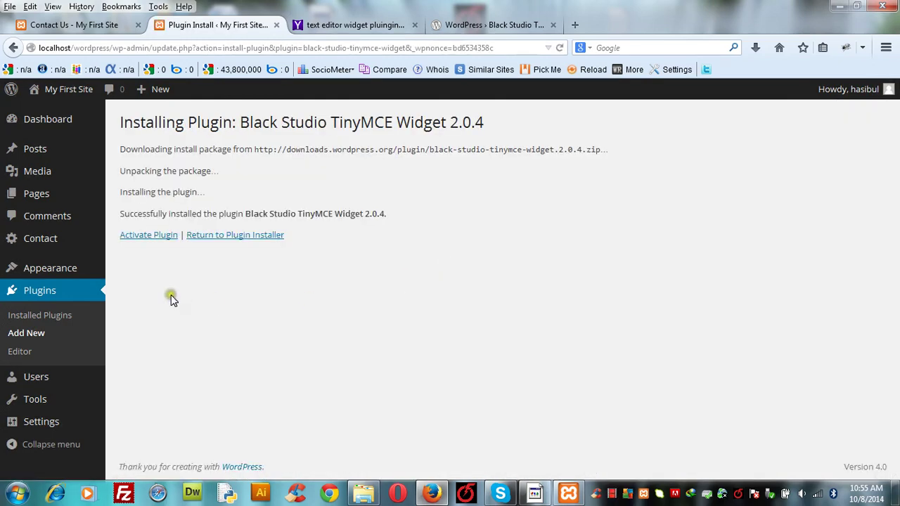
{"action": "left_click", "coordinate": [150, 239]}
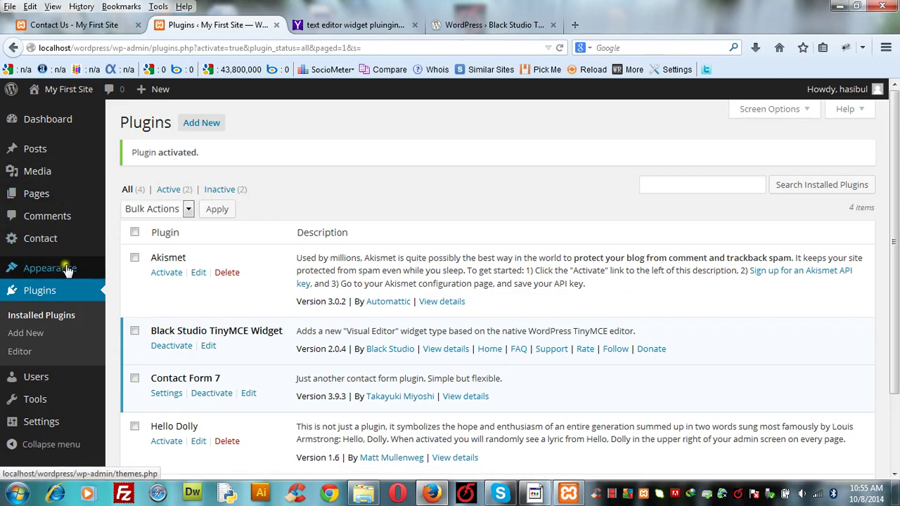
Check the site's Widgets page and the installed plugins list for the Black Studio TinyMCE Widget plugin.
{"action": "mouse_move", "coordinate": [64, 273]}
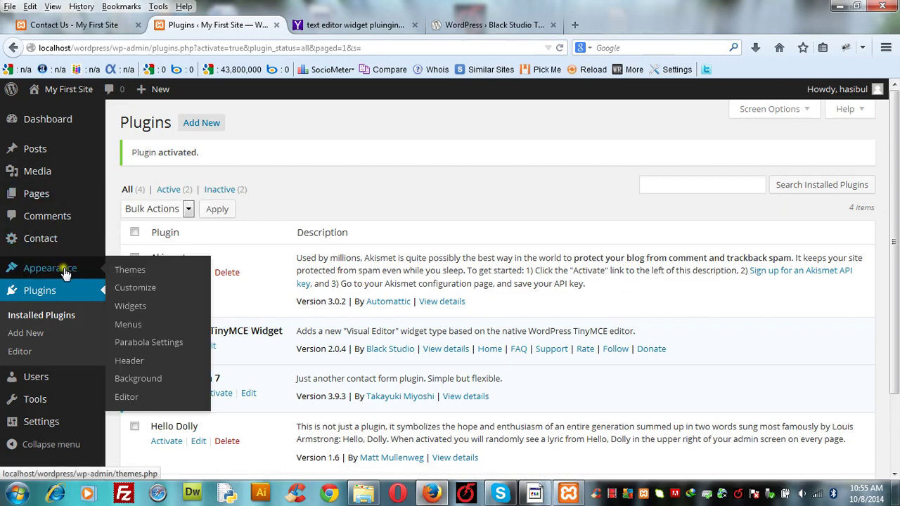
{"action": "left_click", "coordinate": [133, 309]}
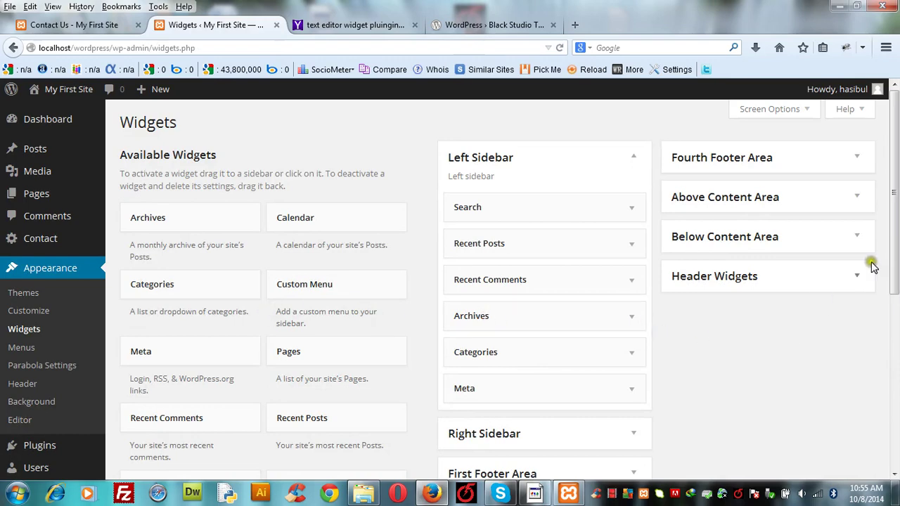
{"action": "left_click_drag", "start_coordinate": [894, 253], "coordinate": [870, 171]}
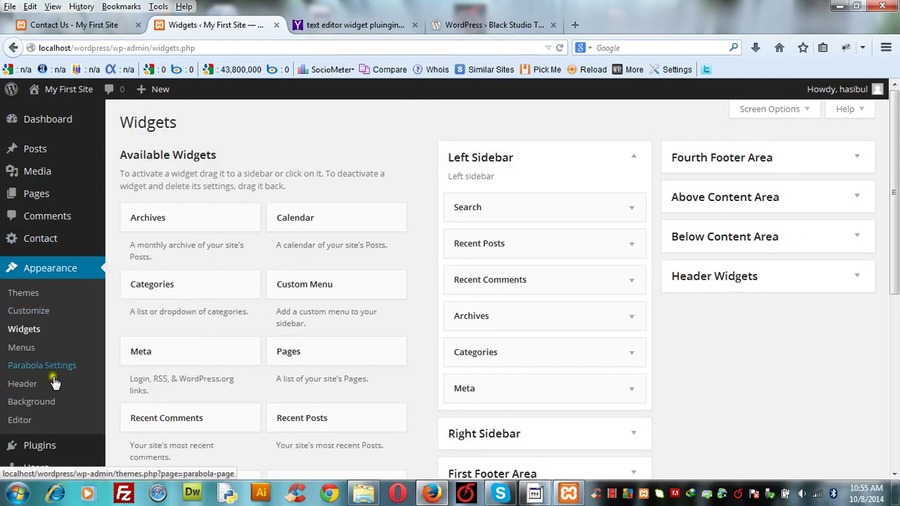
{"action": "mouse_move", "coordinate": [39, 455]}
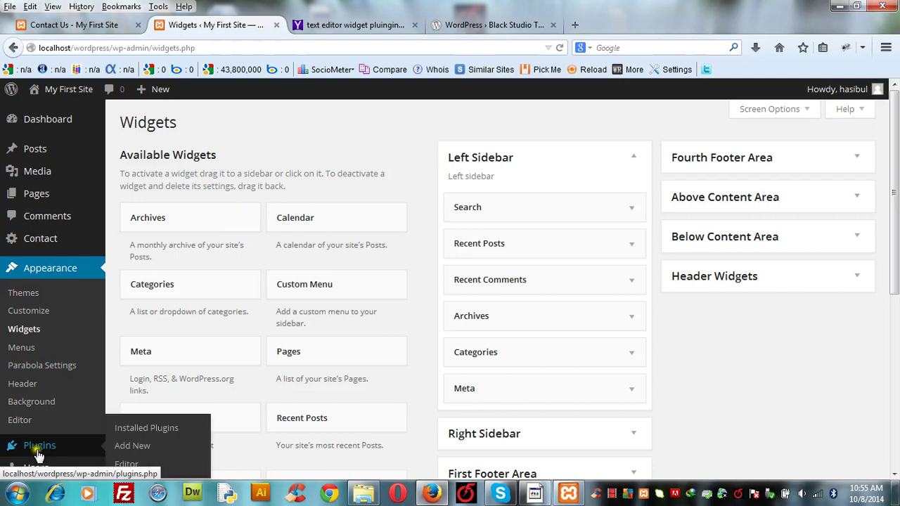
{"action": "left_click", "coordinate": [141, 430]}
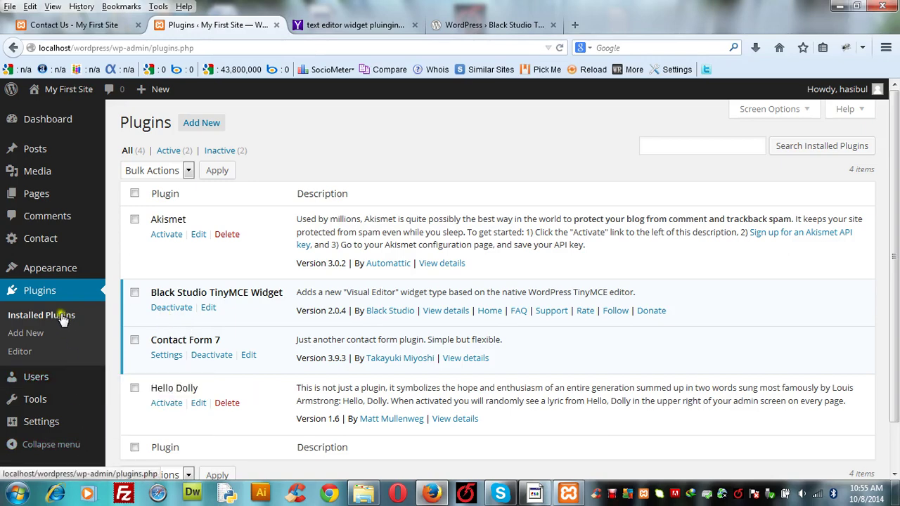
Go back to the Widgets page and locate the Visual Editor widget among the available widgets.
{"action": "mouse_move", "coordinate": [53, 267]}
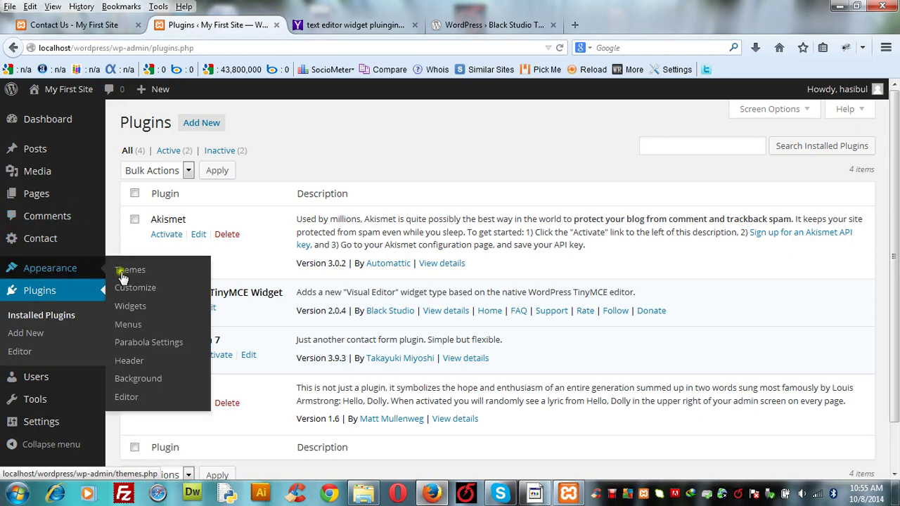
{"action": "left_click", "coordinate": [133, 313]}
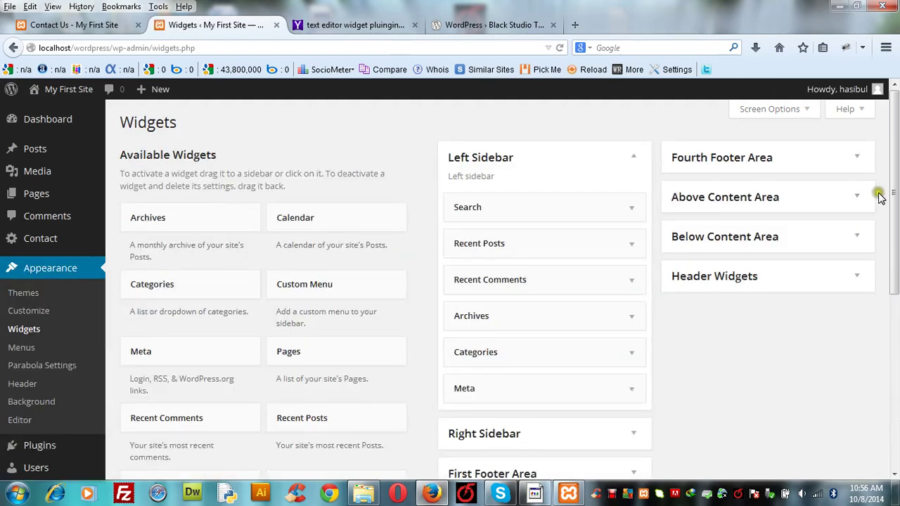
{"action": "left_click_drag", "start_coordinate": [895, 200], "coordinate": [896, 335]}
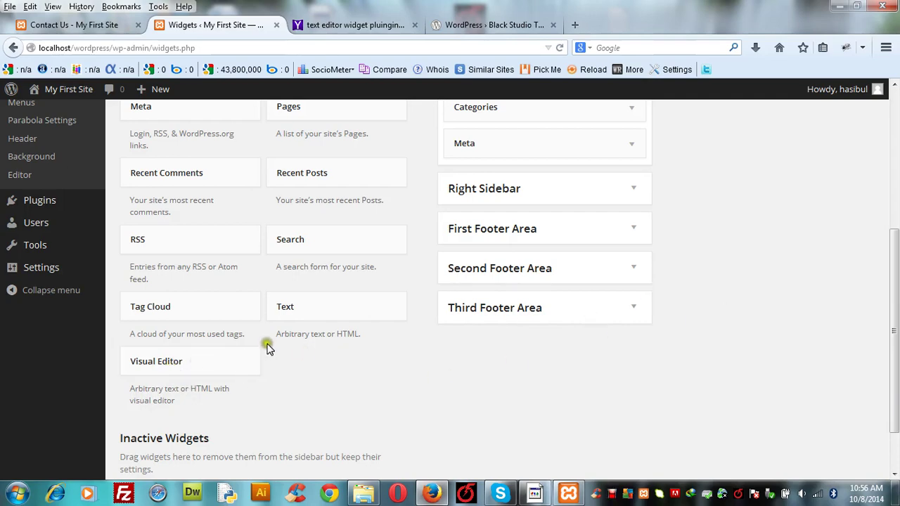
Expand the Right Sidebar widget area and open its "Samsung galaxy 3" text widget for editing.
{"action": "left_click", "coordinate": [890, 106]}
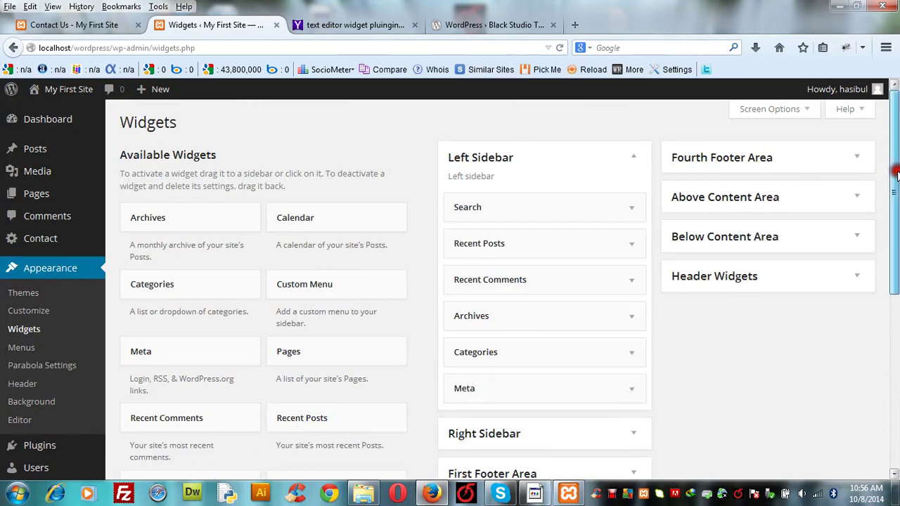
{"action": "left_click_drag", "start_coordinate": [896, 172], "coordinate": [894, 222]}
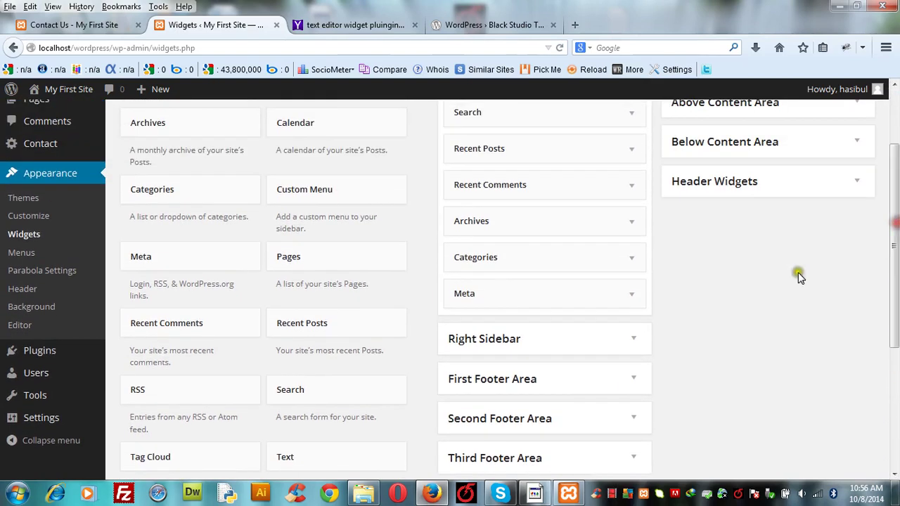
{"action": "left_click", "coordinate": [633, 339]}
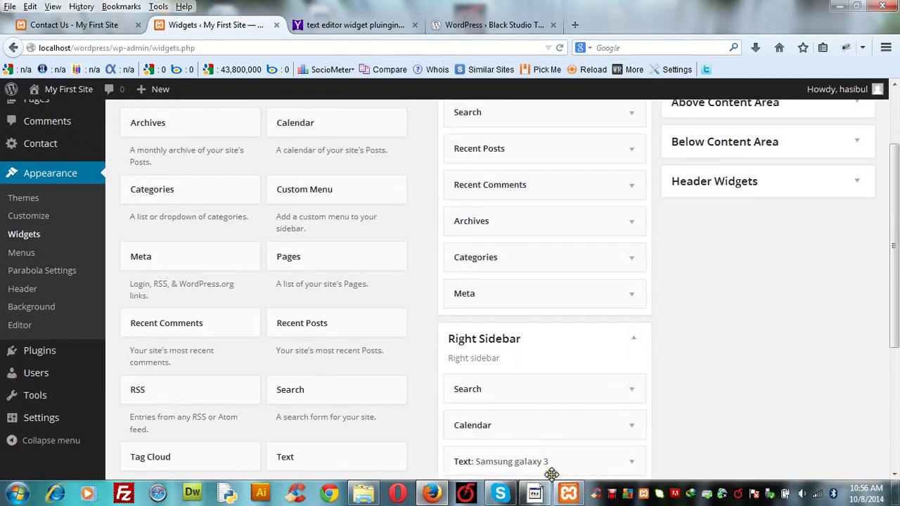
{"action": "left_click", "coordinate": [895, 474]}
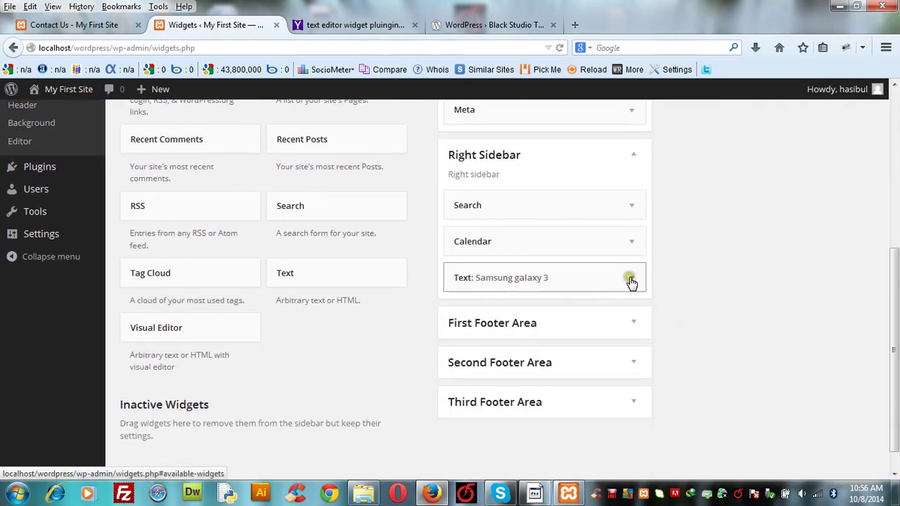
{"action": "left_click", "coordinate": [631, 281]}
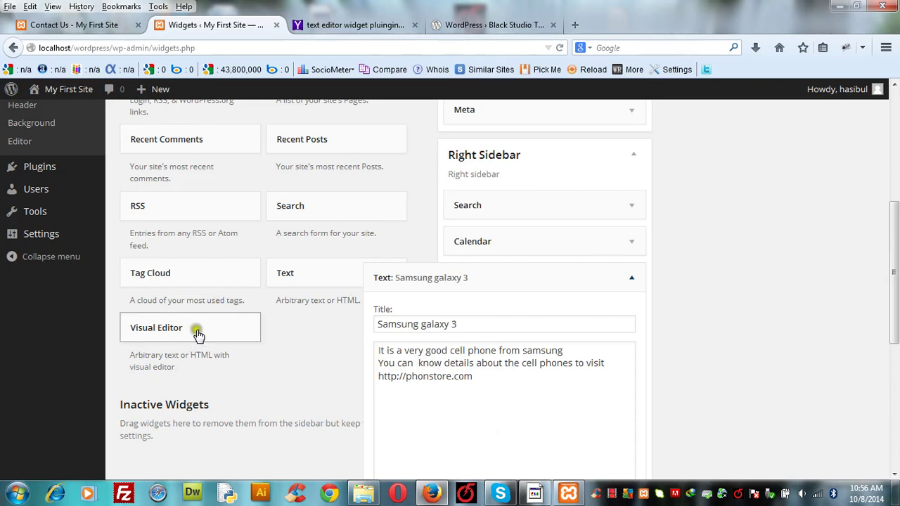
{"action": "left_click", "coordinate": [399, 376]}
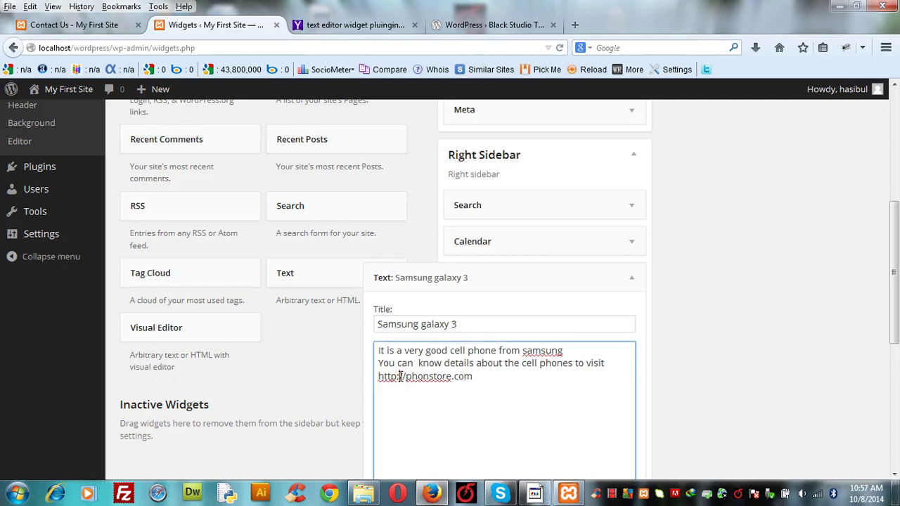
{"action": "key", "text": "BackSpace"}
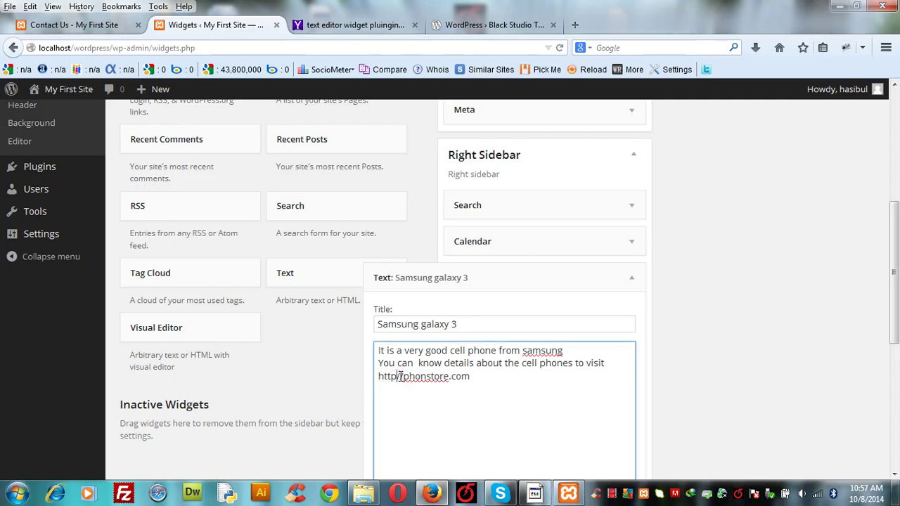
{"action": "type", "text": ":"}
{"action": "key", "text": "BackSpace"}
{"action": "type", "text": ":/"}
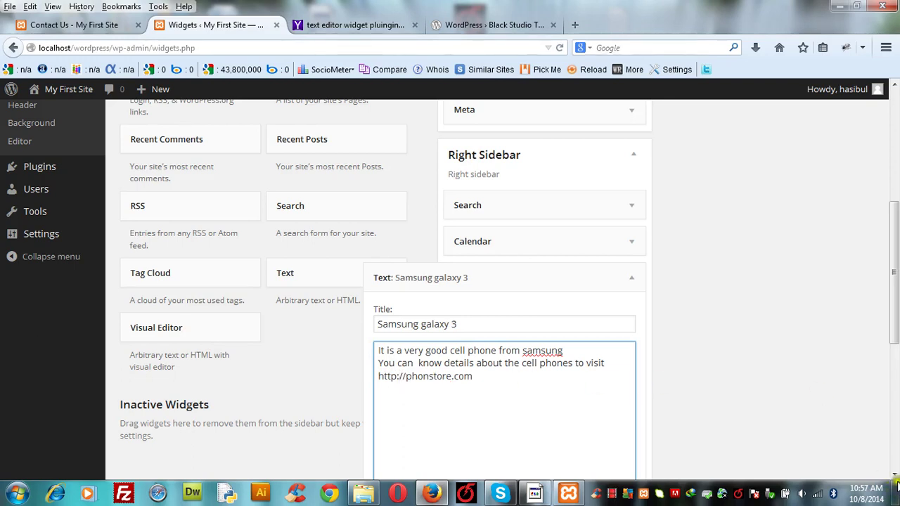
{"action": "scroll", "coordinate": [895, 477], "scroll_direction": "down", "scroll_amount": 5}
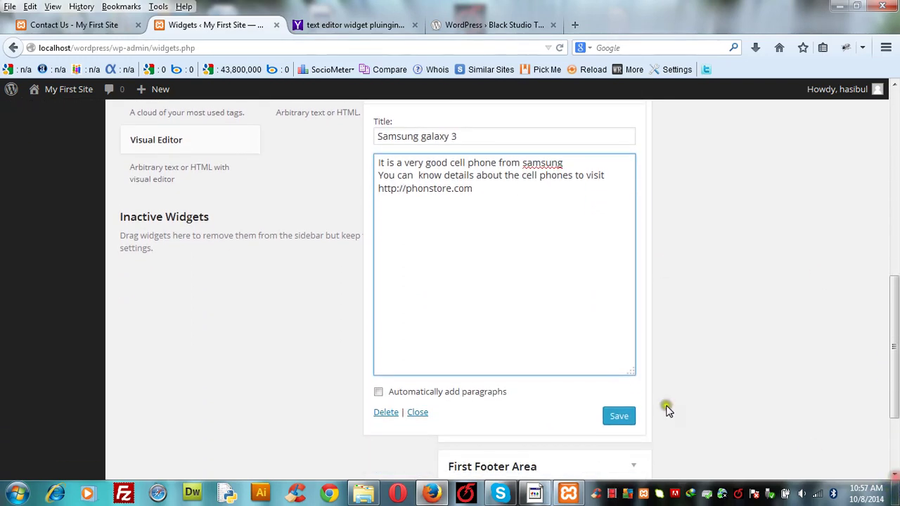
{"action": "left_click", "coordinate": [618, 417]}
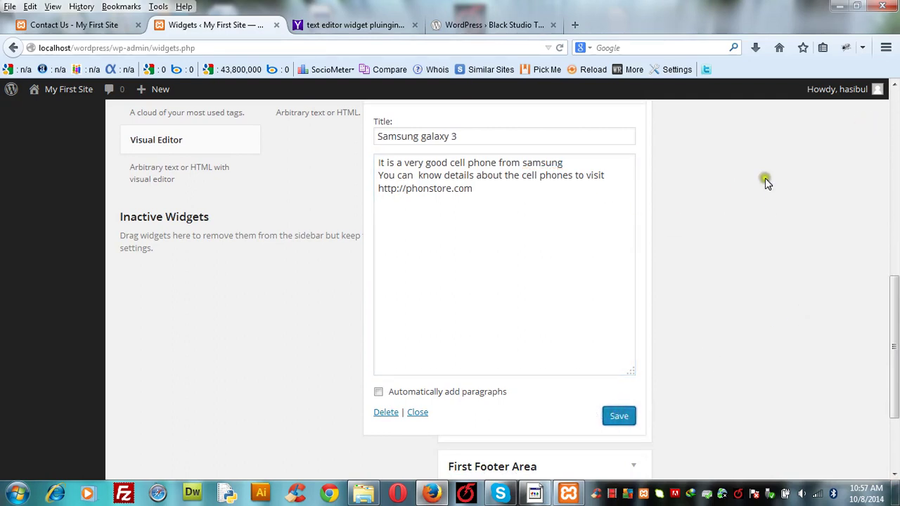
{"action": "left_click", "coordinate": [895, 86]}
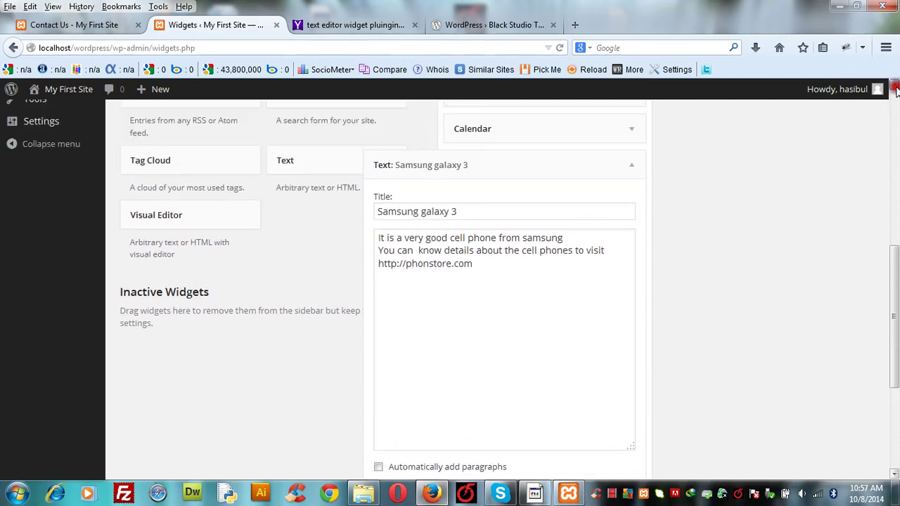
{"action": "left_click", "coordinate": [632, 168]}
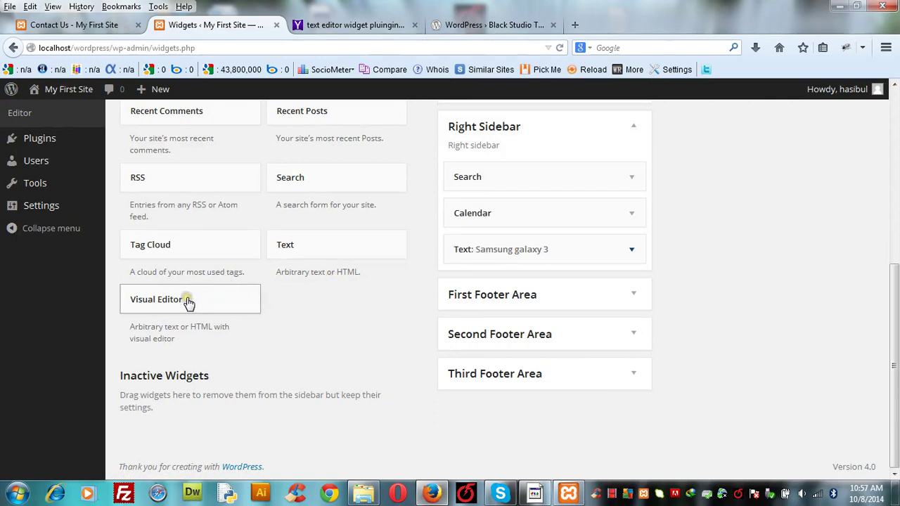
Add a Visual Editor widget to the Right Sidebar below the "Samsung galaxy 3" text widget.
{"action": "left_click_drag", "start_coordinate": [188, 301], "coordinate": [511, 287]}
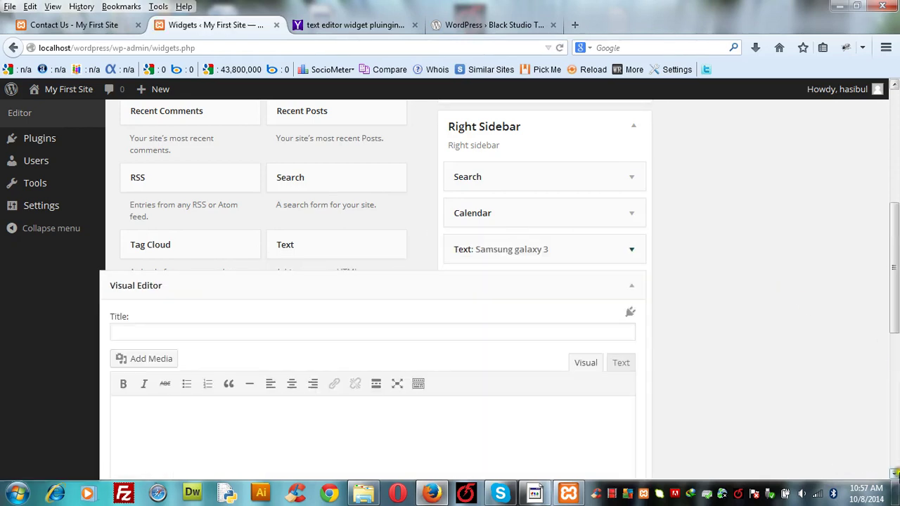
{"action": "left_click", "coordinate": [895, 478]}
{"action": "left_click", "coordinate": [895, 477]}
{"action": "left_click", "coordinate": [895, 478]}
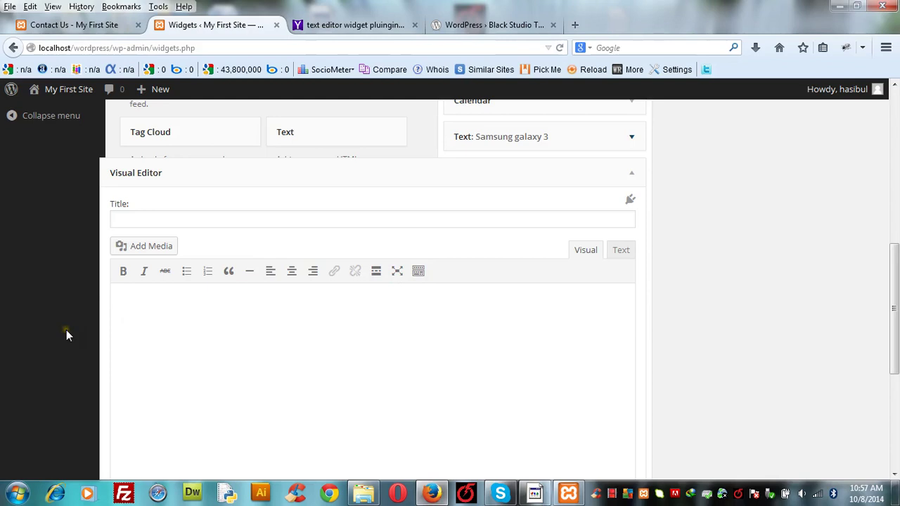
Copy the title "Samsung galaxy 3" from the text widget into the Visual Editor widget's title.
{"action": "left_click", "coordinate": [633, 139]}
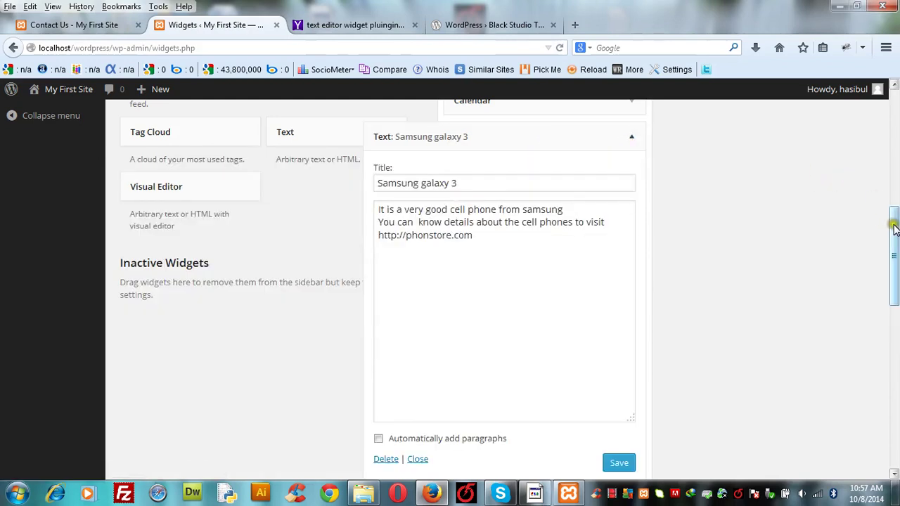
{"action": "mouse_move", "coordinate": [894, 229]}
{"action": "left_mouse_down"}
{"action": "mouse_move", "coordinate": [894, 272]}
{"action": "mouse_move", "coordinate": [896, 238]}
{"action": "left_mouse_up"}
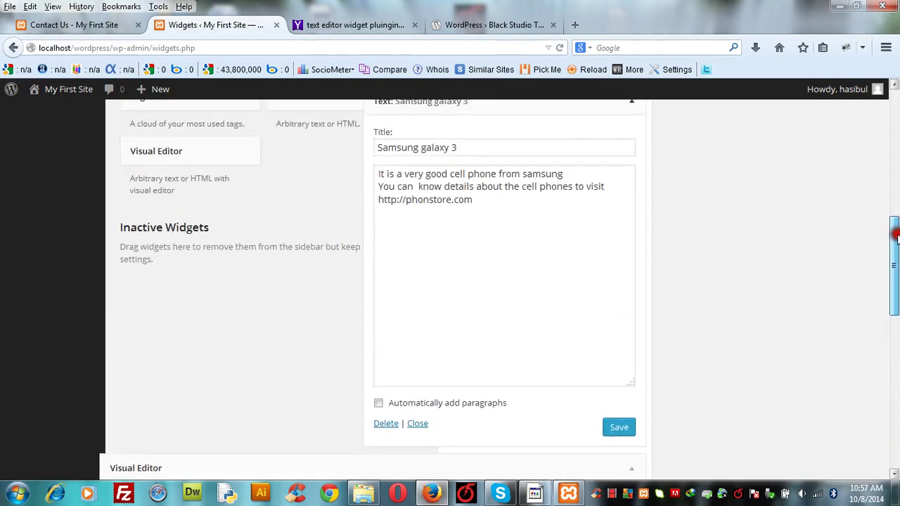
{"action": "left_click_drag", "start_coordinate": [474, 148], "coordinate": [378, 147]}
{"action": "key", "text": "ctrl+c"}
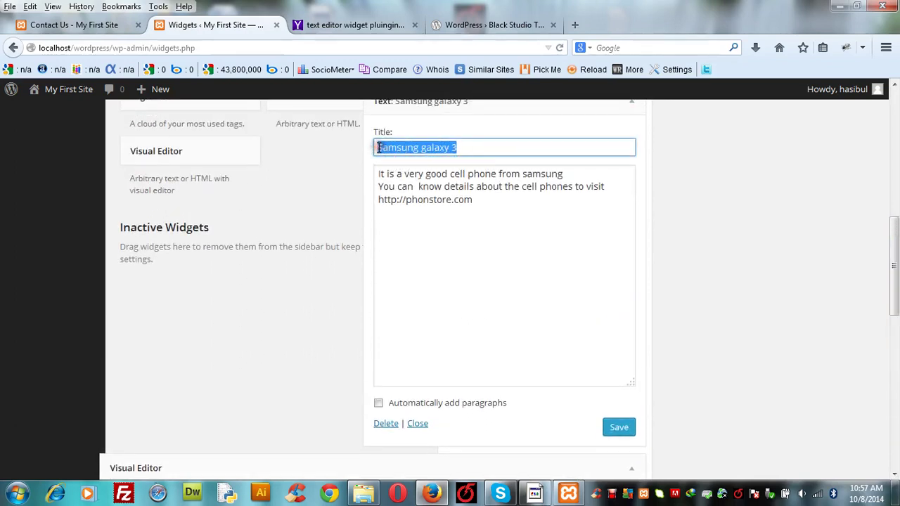
{"action": "left_click", "coordinate": [895, 255]}
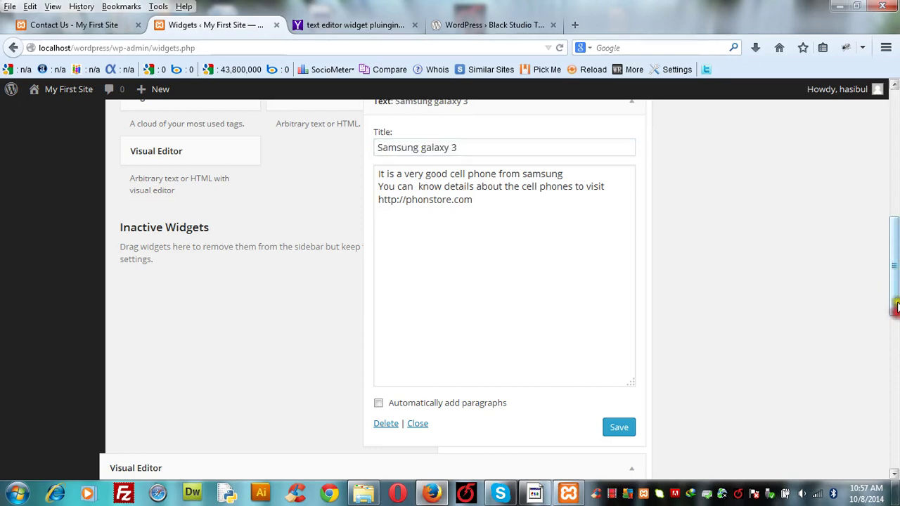
{"action": "left_click_drag", "start_coordinate": [894, 295], "coordinate": [894, 355]}
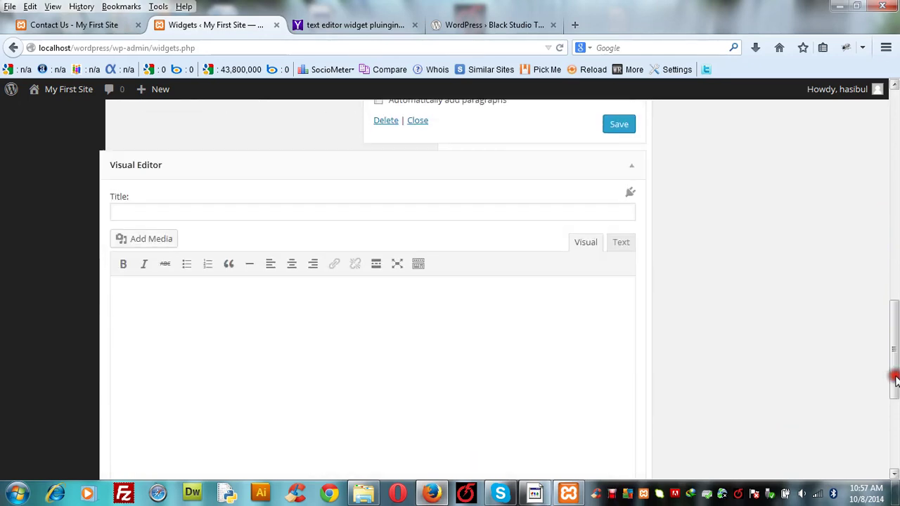
{"action": "left_click", "coordinate": [424, 211]}
{"action": "key", "text": "ctrl+v"}
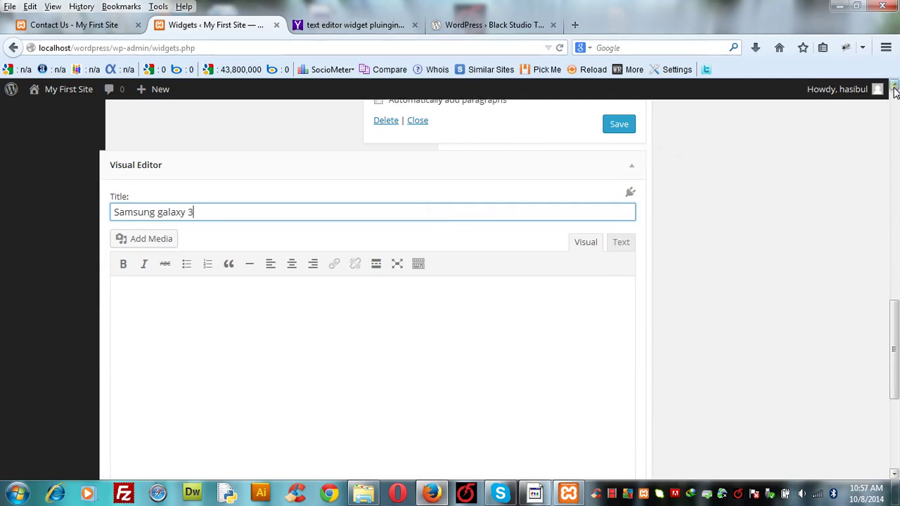
Copy the text widget's whole body text into the Visual Editor widget's content.
{"action": "left_click_drag", "start_coordinate": [895, 88], "coordinate": [895, 88]}
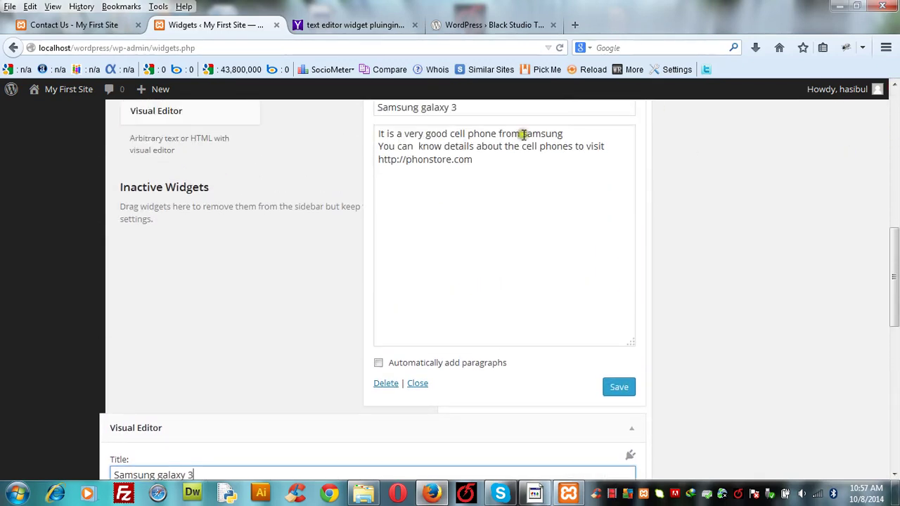
{"action": "left_click_drag", "start_coordinate": [481, 160], "coordinate": [377, 135]}
{"action": "key", "text": "ctrl+c"}
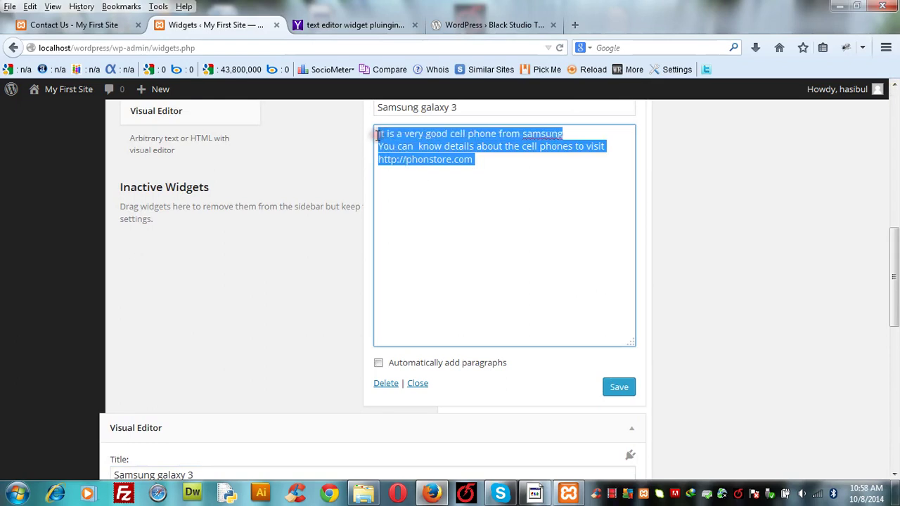
{"action": "left_click_drag", "start_coordinate": [895, 246], "coordinate": [895, 342]}
{"action": "left_click", "coordinate": [313, 269]}
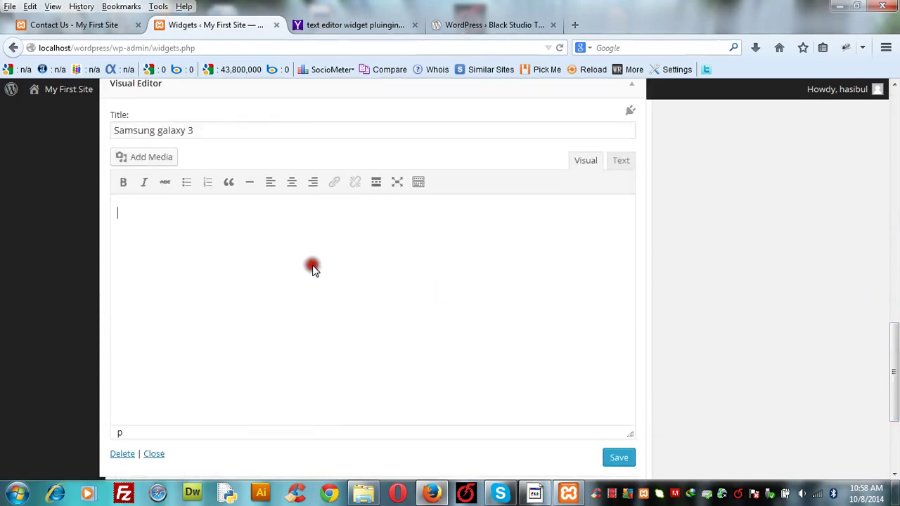
{"action": "key", "text": "ctrl+v"}
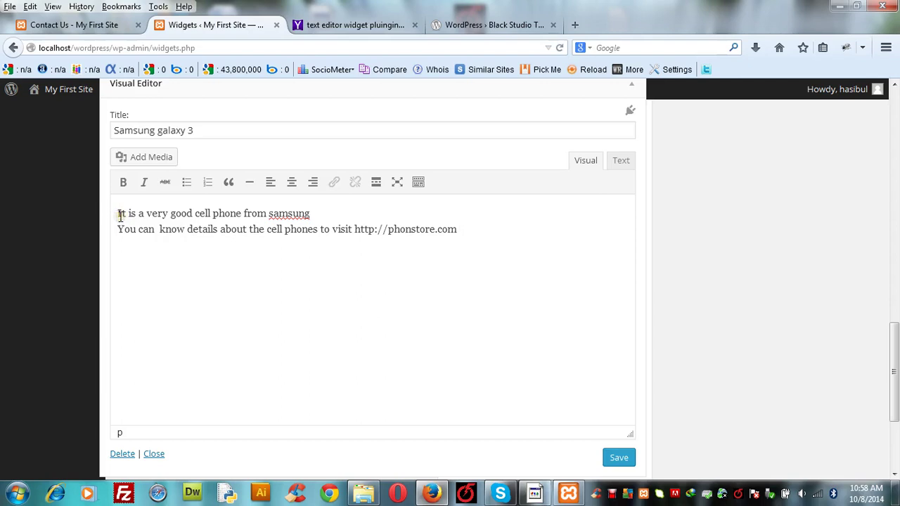
Centre-align both lines of text in the Visual Editor widget's content.
{"action": "left_click_drag", "start_coordinate": [117, 215], "coordinate": [464, 228]}
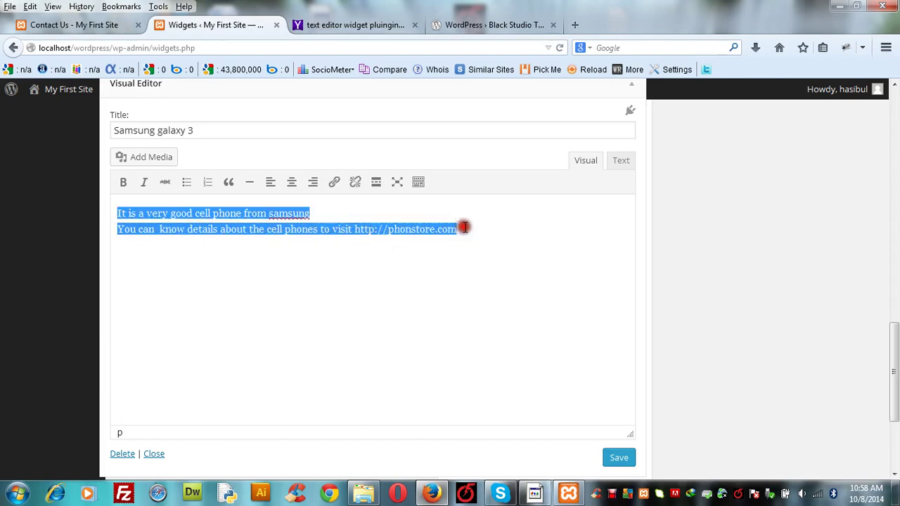
{"action": "left_click", "coordinate": [291, 183]}
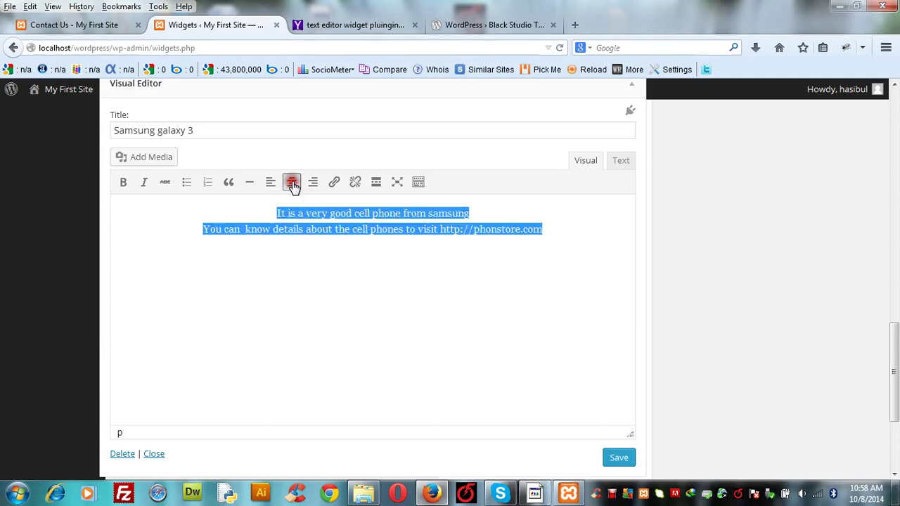
{"action": "left_click", "coordinate": [343, 304]}
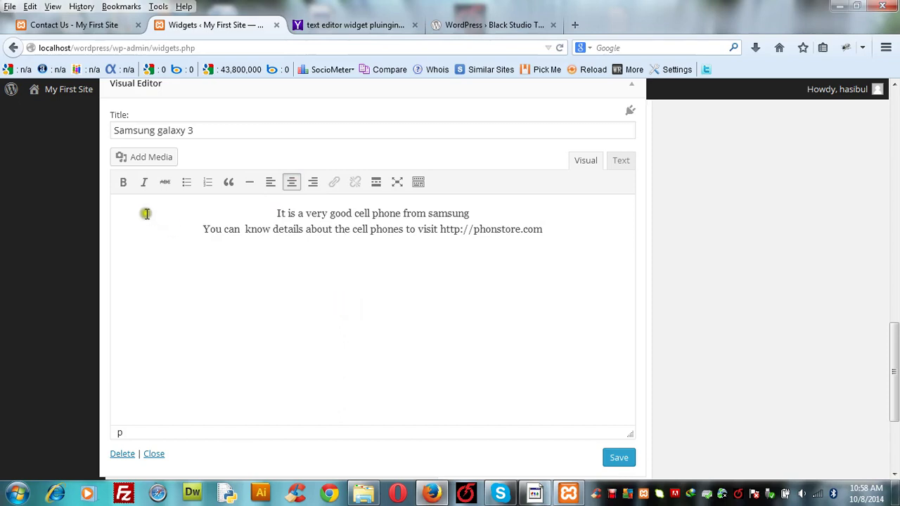
Start adding media to the Visual Editor widget's content by choosing a new file to upload.
{"action": "left_click", "coordinate": [141, 159]}
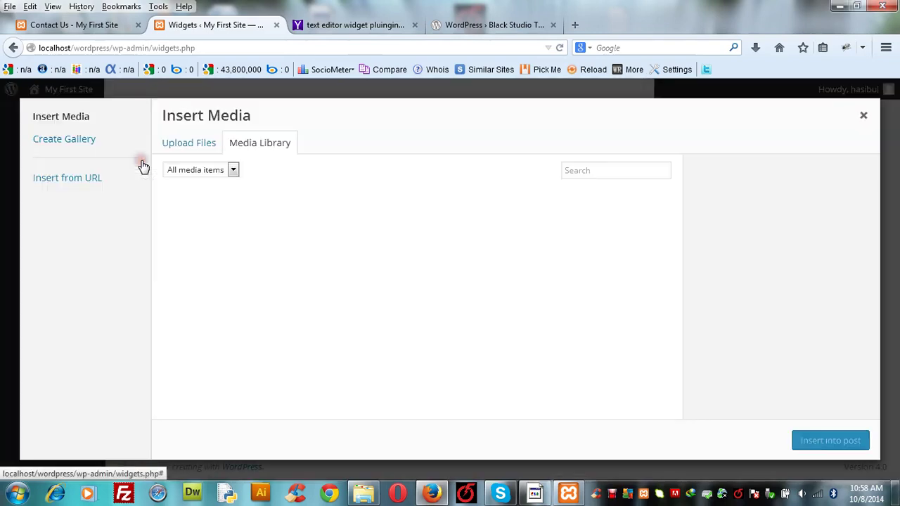
{"action": "left_click", "coordinate": [176, 148]}
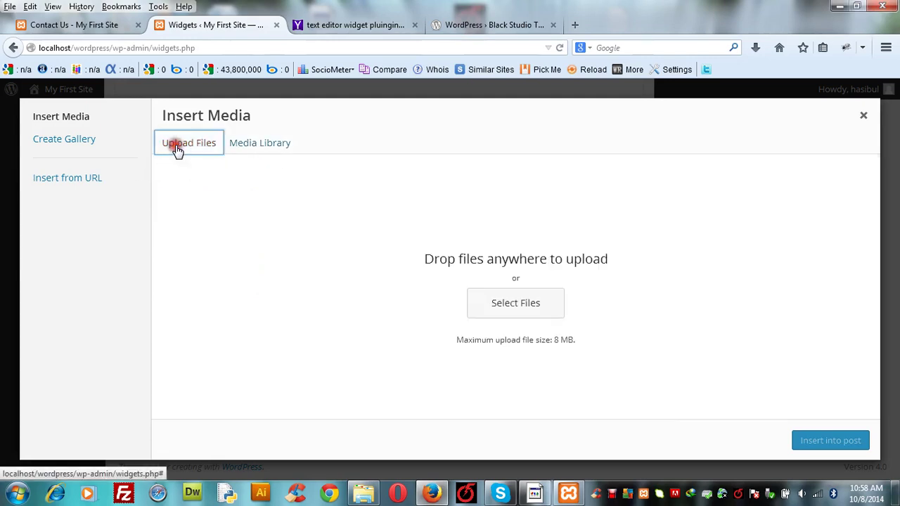
{"action": "left_click", "coordinate": [524, 306]}
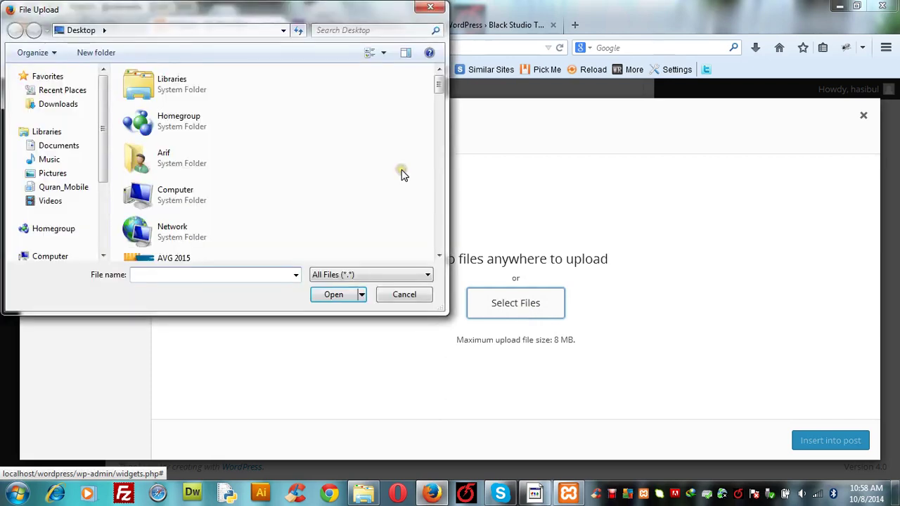
Open the mobile folder on the Desktop to find a picture to upload.
{"action": "left_click", "coordinate": [437, 253]}
{"action": "left_click_drag", "start_coordinate": [437, 253], "coordinate": [437, 254]}
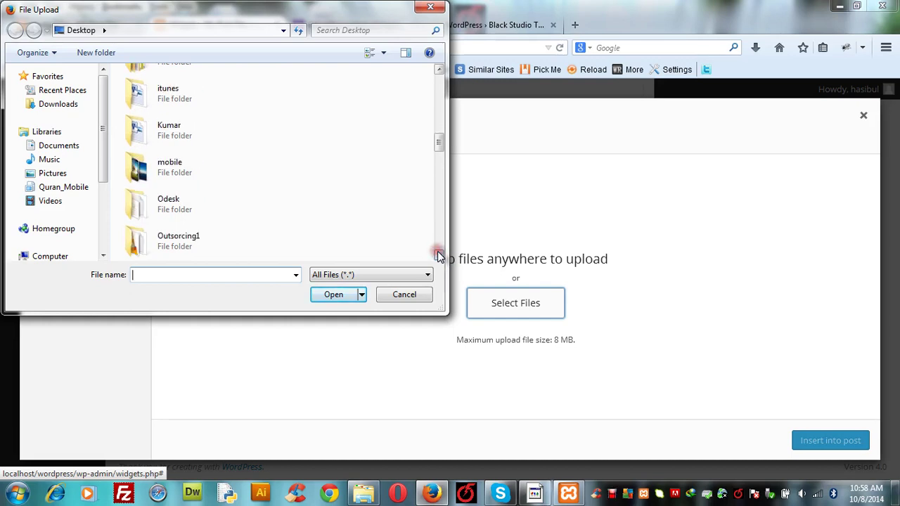
{"action": "double_click", "coordinate": [146, 168]}
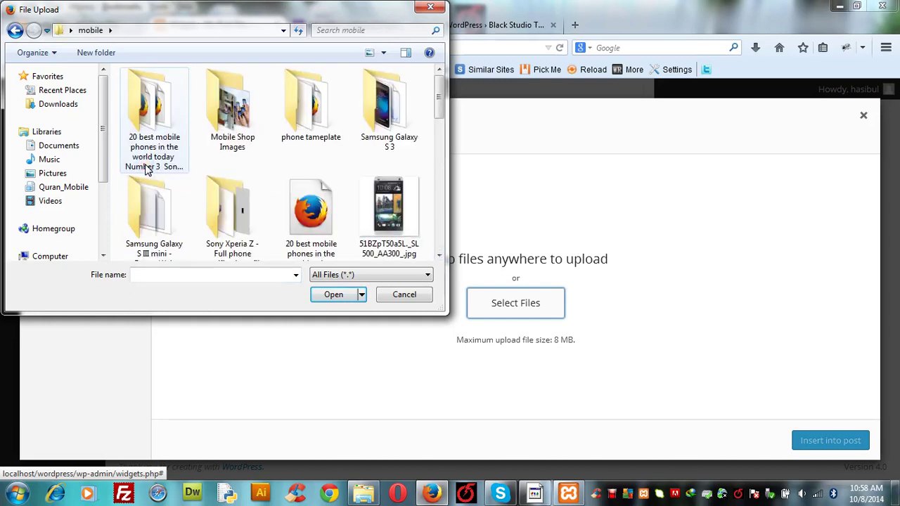
Look through the Samsung Galaxy S 3 folder for a suitable phone picture and return to the mobile folder.
{"action": "left_click", "coordinate": [438, 257]}
{"action": "left_click", "coordinate": [394, 102]}
{"action": "double_click", "coordinate": [394, 102]}
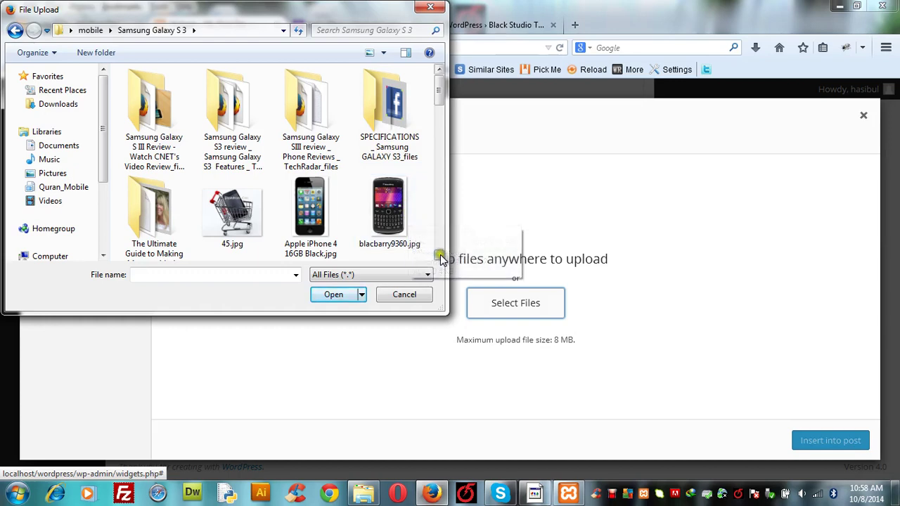
{"action": "left_click_drag", "start_coordinate": [440, 257], "coordinate": [440, 257]}
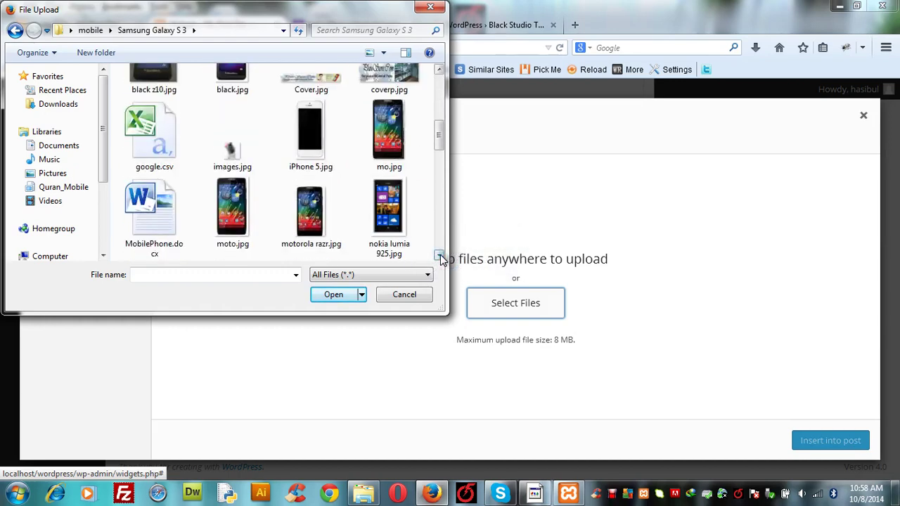
{"action": "left_click", "coordinate": [440, 257]}
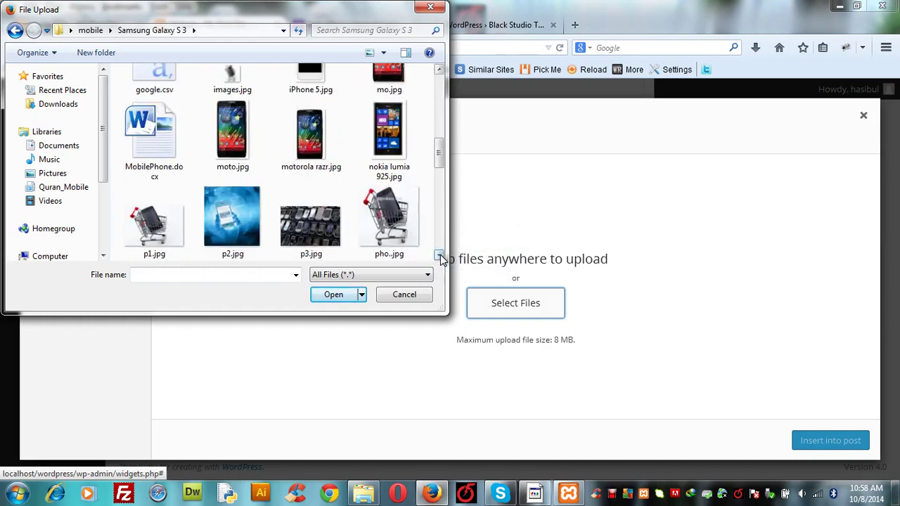
{"action": "left_click", "coordinate": [440, 258]}
{"action": "left_click", "coordinate": [440, 257]}
{"action": "left_click", "coordinate": [440, 258]}
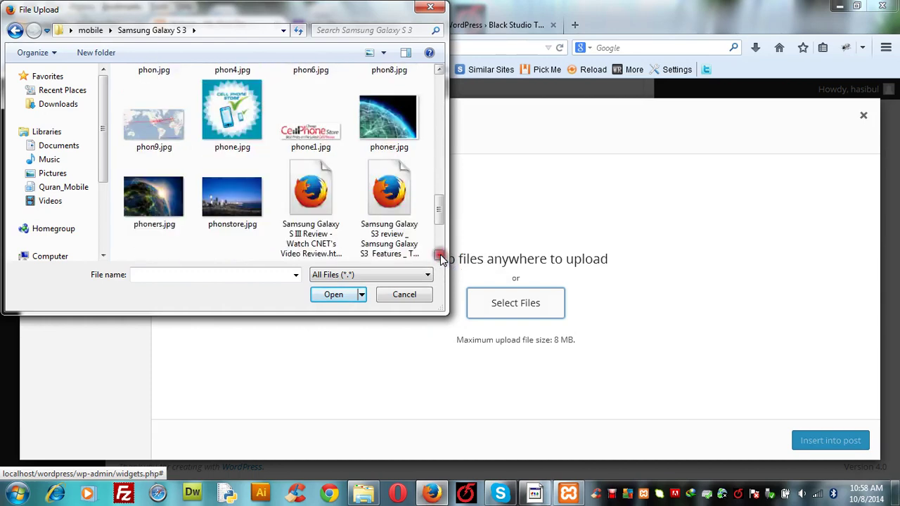
{"action": "left_click", "coordinate": [440, 257]}
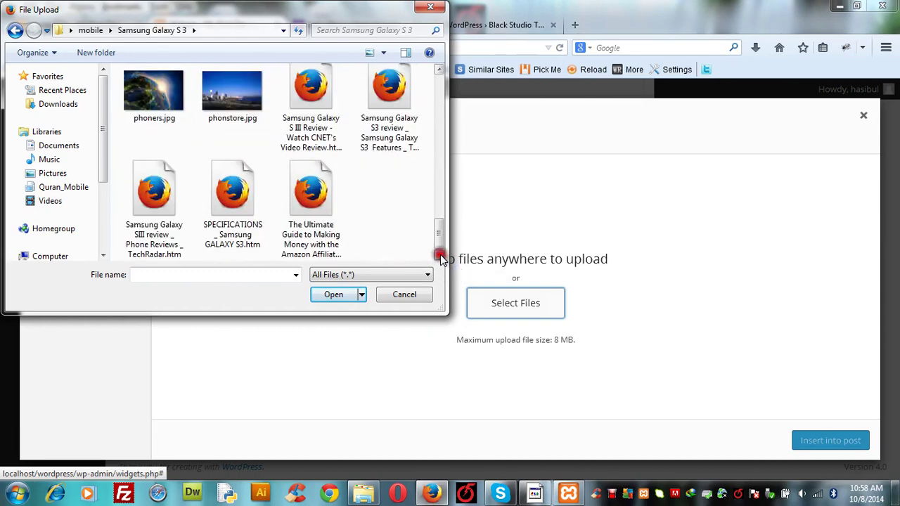
{"action": "left_click", "coordinate": [439, 69]}
{"action": "left_click", "coordinate": [438, 69]}
{"action": "left_click", "coordinate": [438, 69]}
{"action": "left_click", "coordinate": [438, 69]}
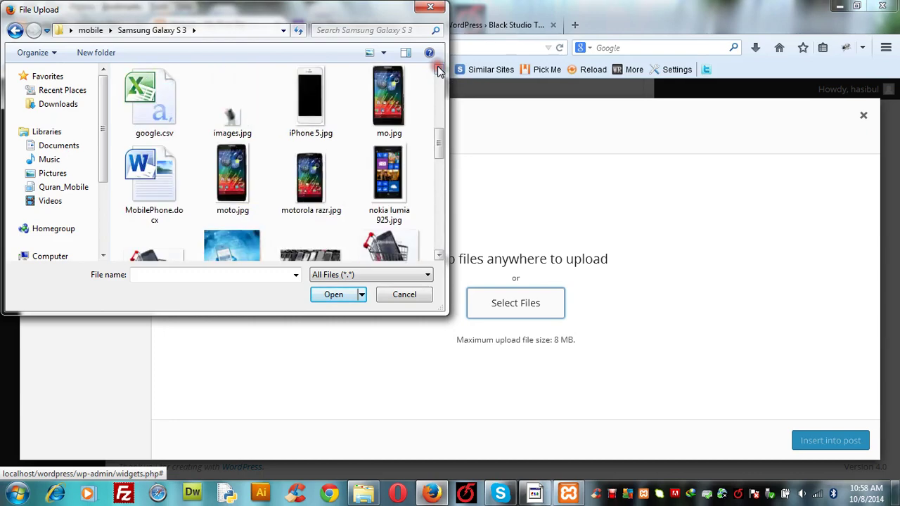
{"action": "left_click", "coordinate": [439, 69]}
{"action": "left_click", "coordinate": [439, 69]}
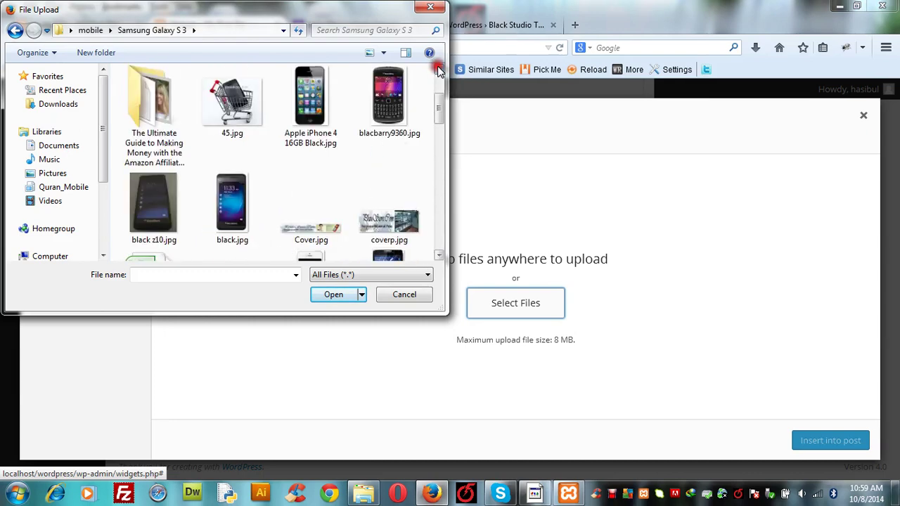
{"action": "left_click", "coordinate": [439, 69]}
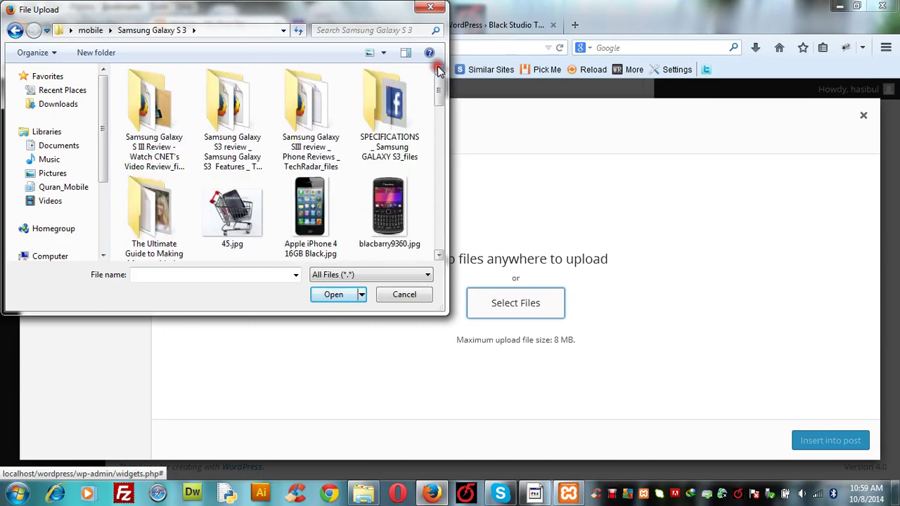
{"action": "left_click", "coordinate": [14, 31]}
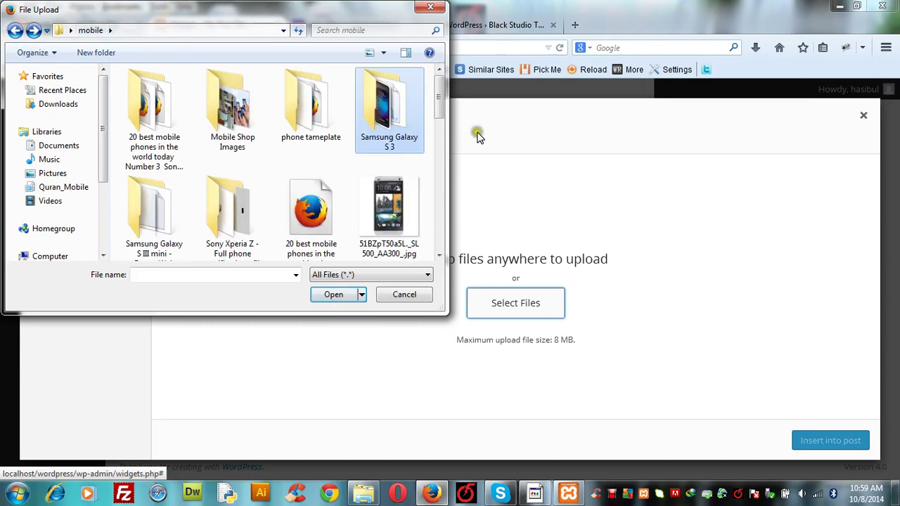
Upload "Samsung Galaxy S III (Boost Mobile).jpg" from the mobile folder and insert it into the Visual Editor widget's content.
{"action": "left_click_drag", "start_coordinate": [437, 109], "coordinate": [443, 220]}
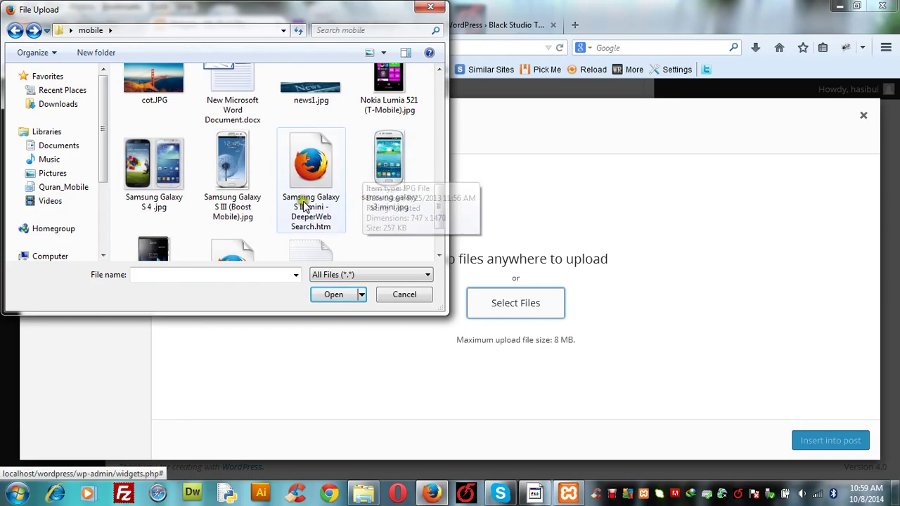
{"action": "double_click", "coordinate": [232, 174]}
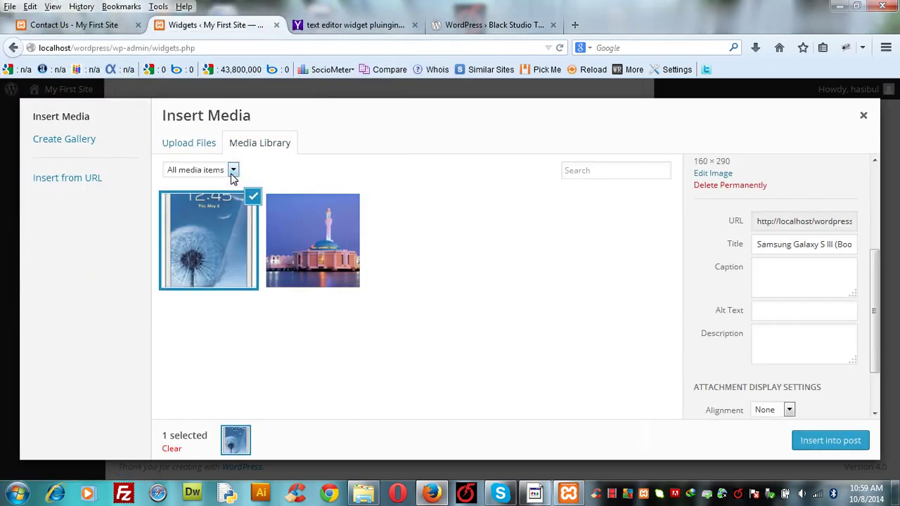
{"action": "left_click", "coordinate": [829, 441]}
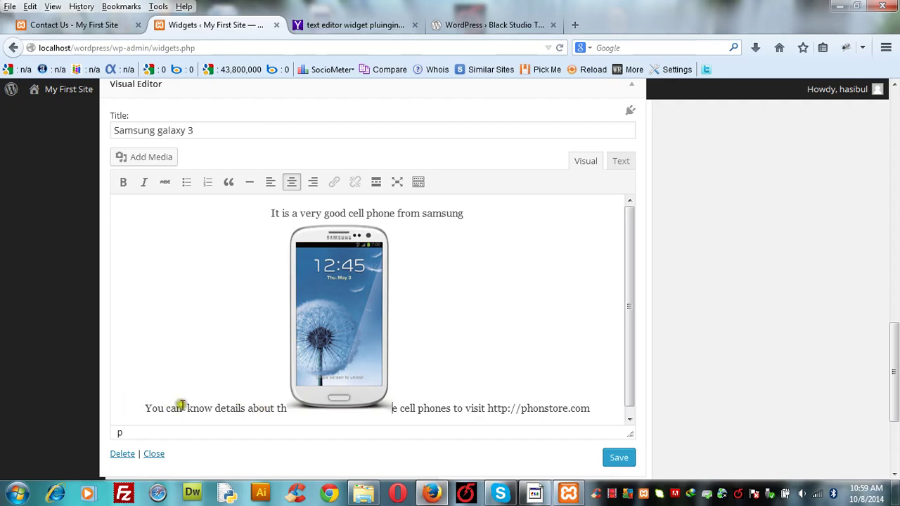
Try adding a line break before "You can know details about" in the widget's content, and remove it again.
{"action": "left_click", "coordinate": [148, 408]}
{"action": "key", "text": "Return"}
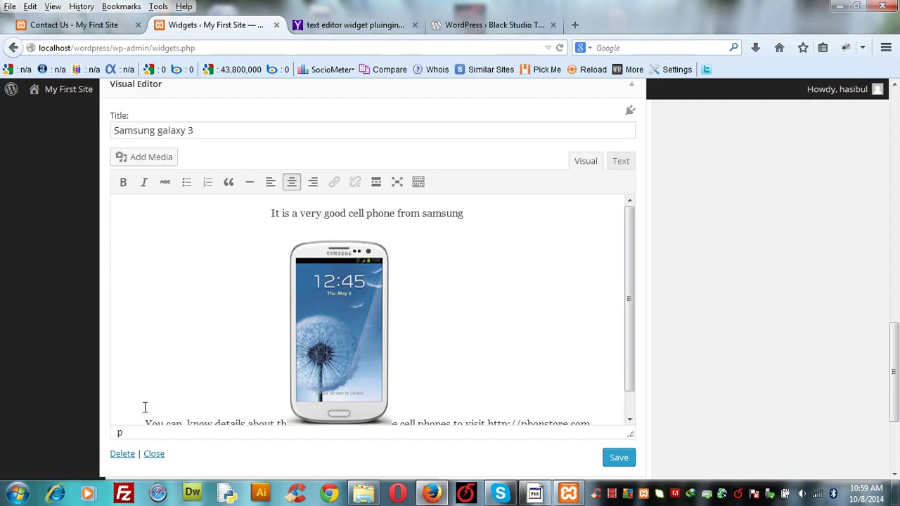
{"action": "key", "text": "BackSpace"}
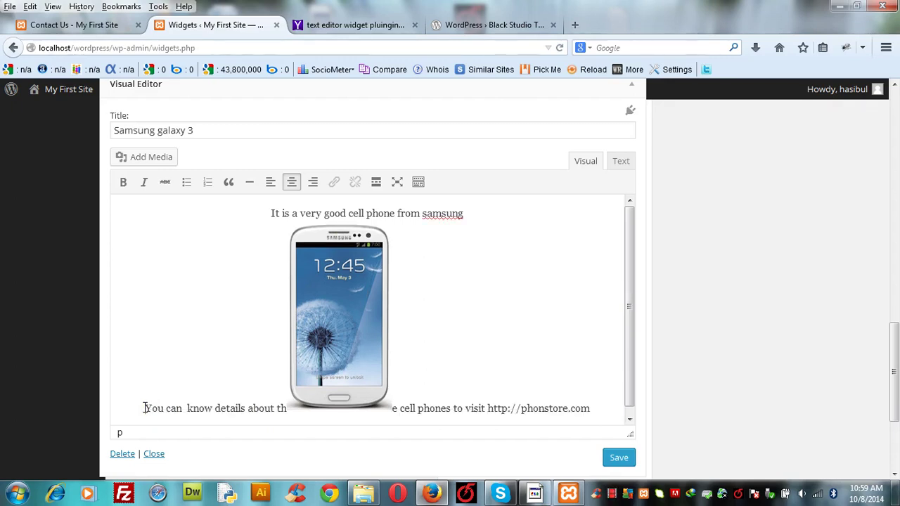
Try copying the text in front of the phone image to the spot right after the image, and undo the paste.
{"action": "left_click_drag", "start_coordinate": [144, 409], "coordinate": [299, 415]}
{"action": "key", "text": "ctrl+c"}
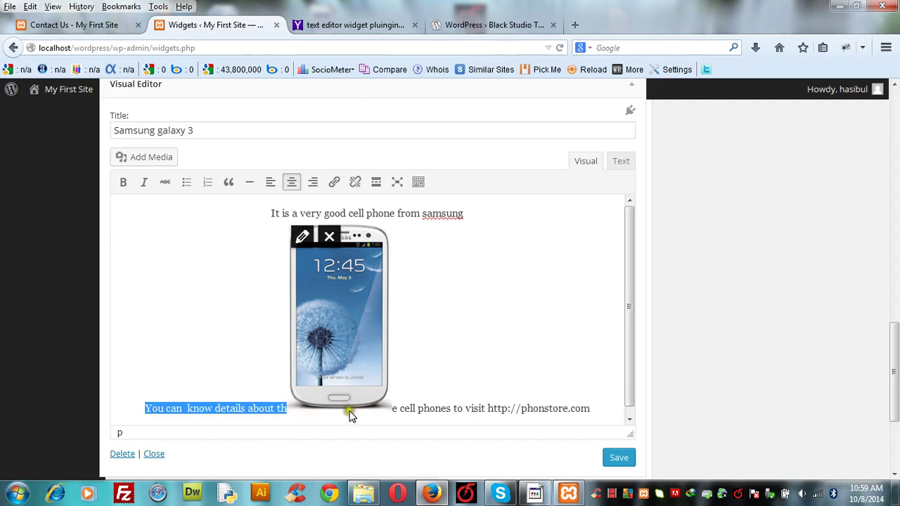
{"action": "left_click", "coordinate": [393, 407]}
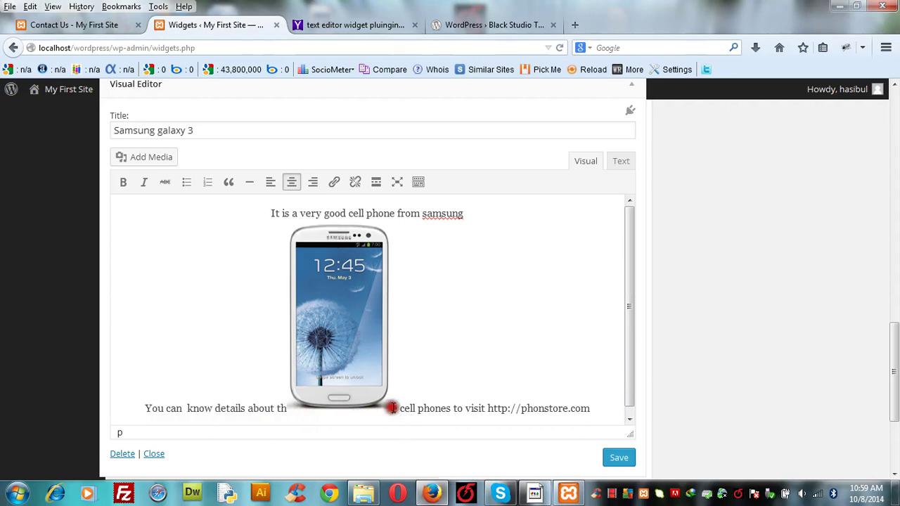
{"action": "key", "text": "ctrl+v"}
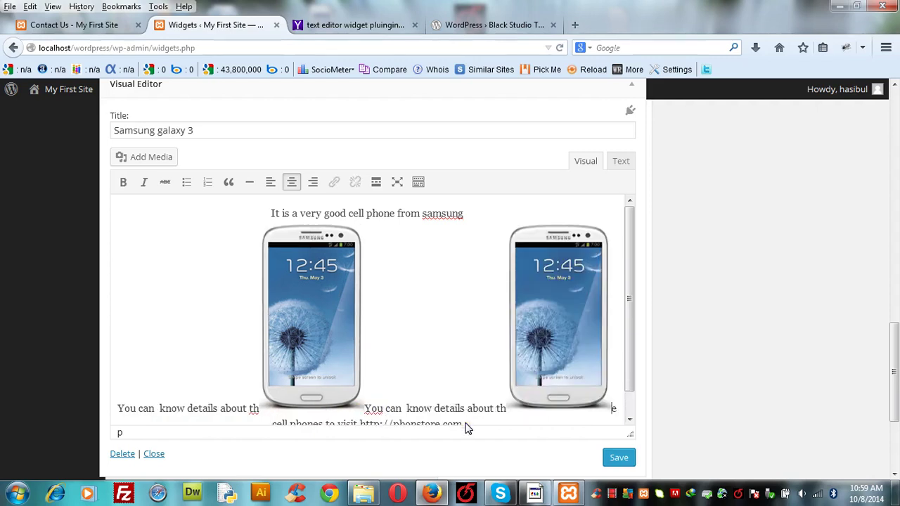
{"action": "key", "text": "ctrl+z"}
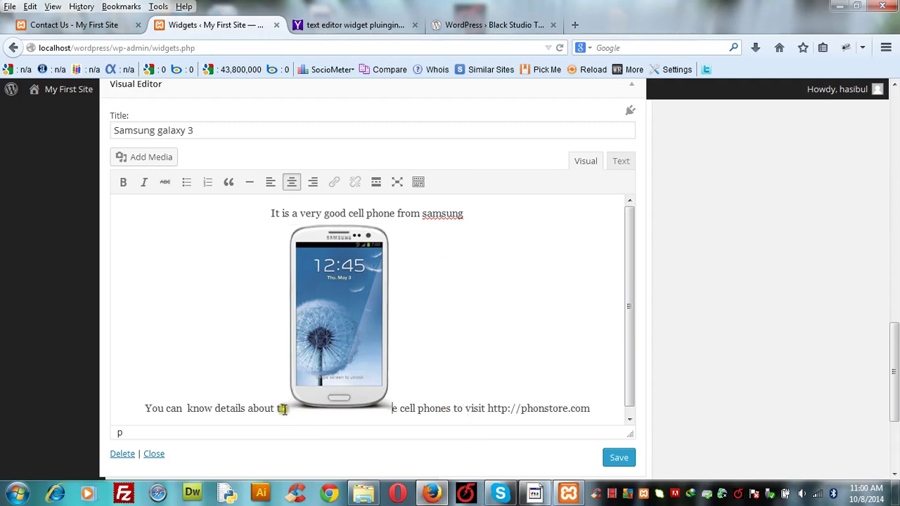
Move "You can know details about th" from before the image to a new line below it, in front of "e cell phones".
{"action": "left_click_drag", "start_coordinate": [283, 409], "coordinate": [145, 406]}
{"action": "key", "text": "ctrl+c"}
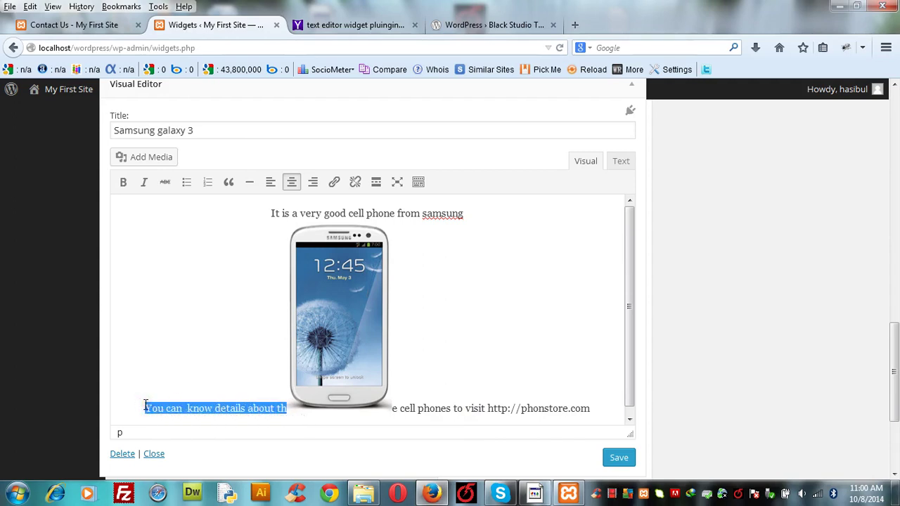
{"action": "key", "text": "Delete"}
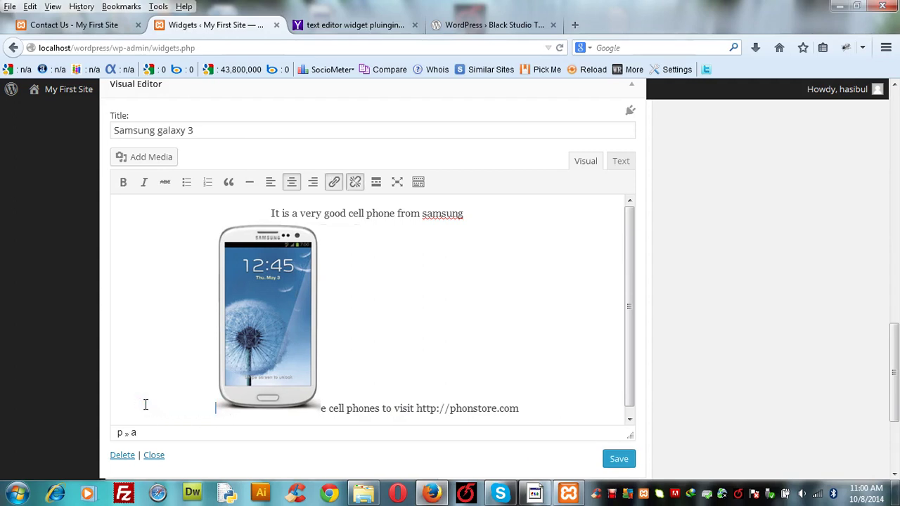
{"action": "left_click", "coordinate": [323, 409]}
{"action": "key", "text": "Return"}
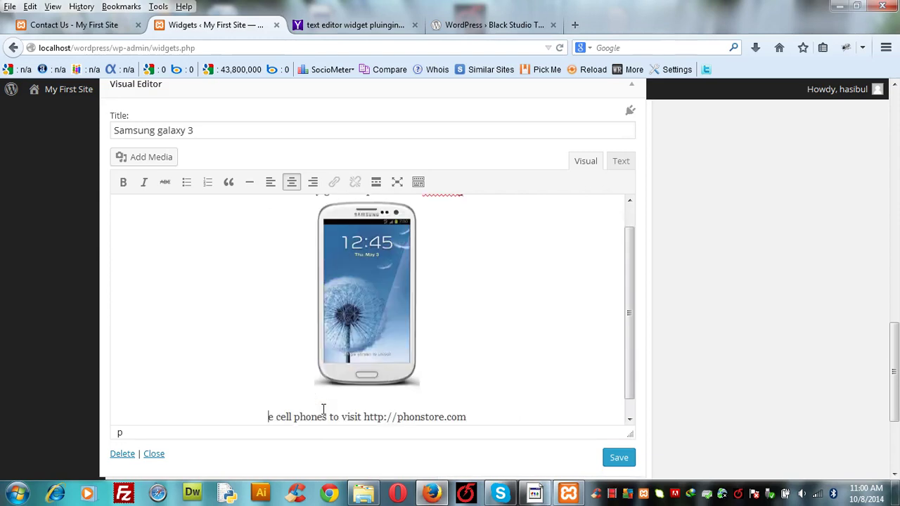
{"action": "left_click_drag", "start_coordinate": [267, 417], "coordinate": [274, 417]}
{"action": "scroll", "coordinate": [276, 418], "scroll_direction": "down", "scroll_amount": 1}
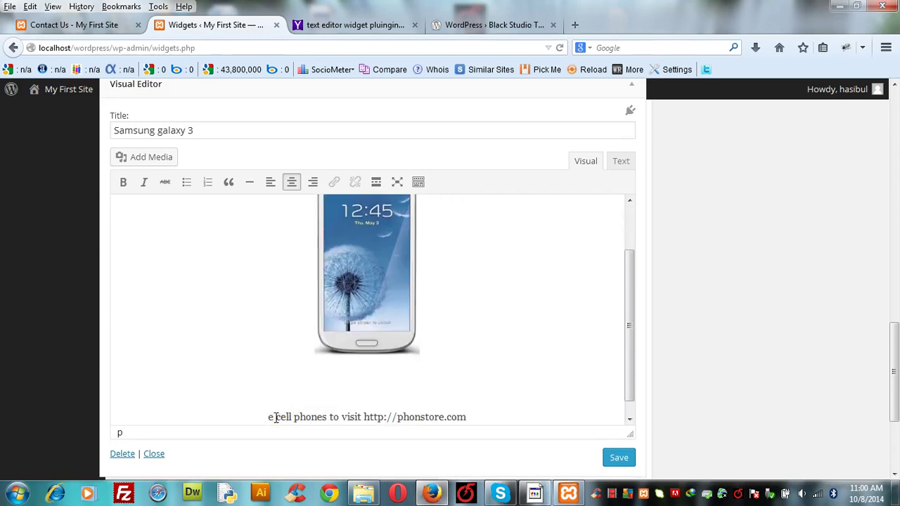
{"action": "key", "text": "ctrl+v"}
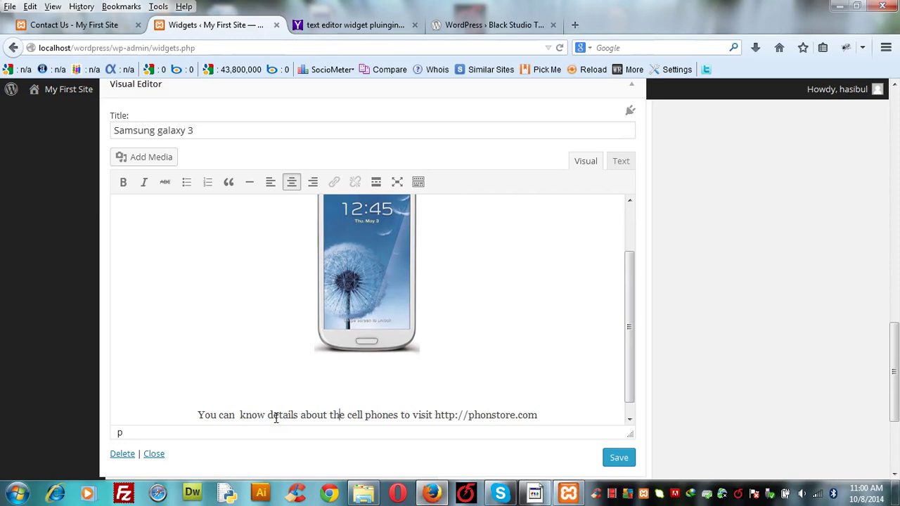
Reduce the gap between the phone image and the sentence below it to a single paragraph break.
{"action": "left_click", "coordinate": [197, 415]}
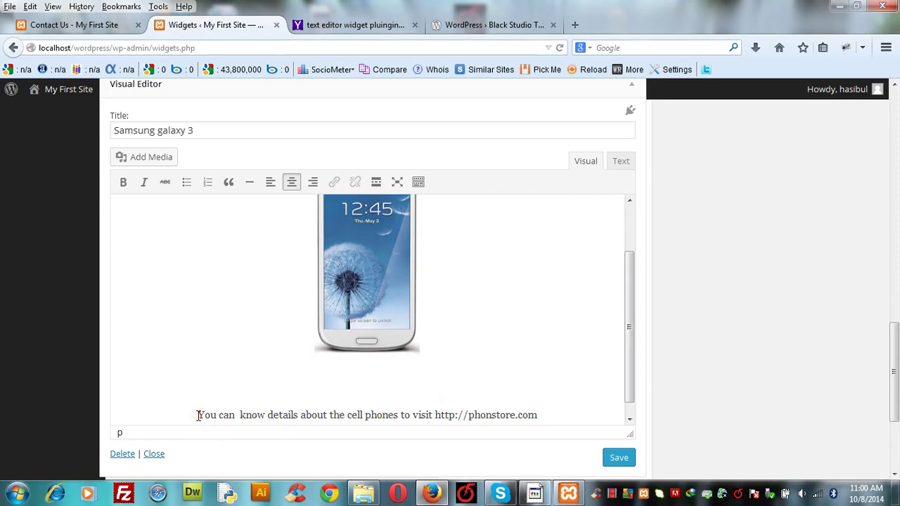
{"action": "key", "text": "BackSpace"}
{"action": "key", "text": "BackSpace"}
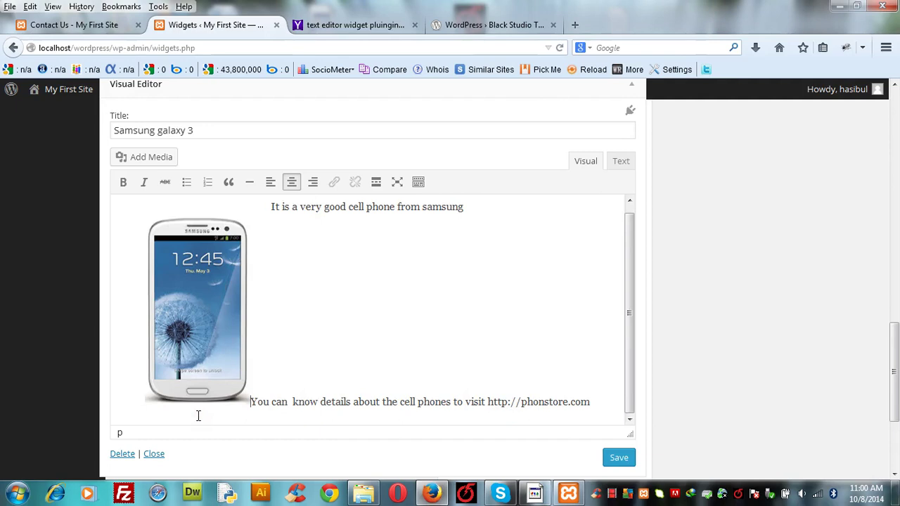
{"action": "key", "text": "Return"}
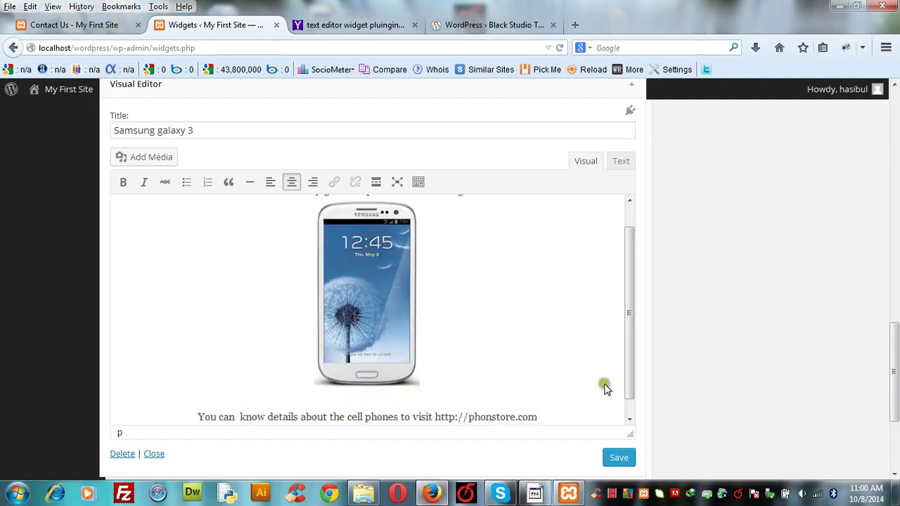
{"action": "left_click_drag", "start_coordinate": [630, 376], "coordinate": [631, 391]}
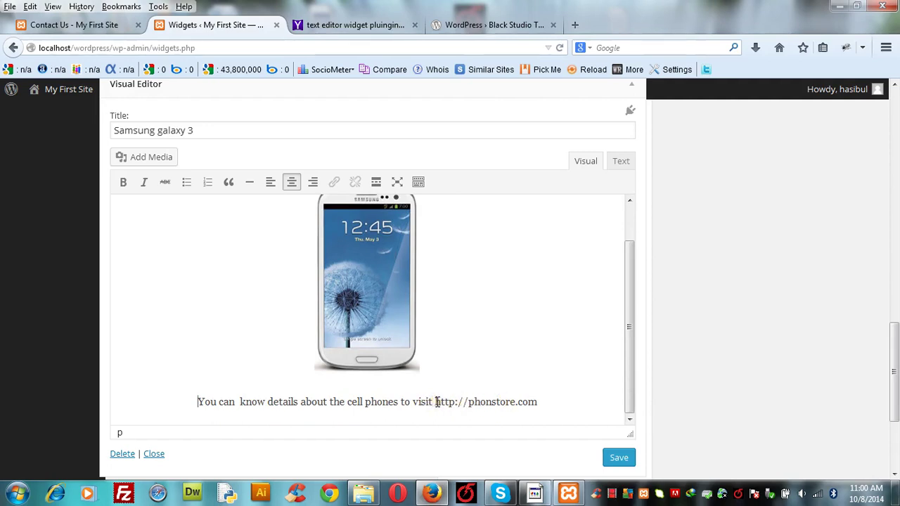
{"action": "left_click_drag", "start_coordinate": [436, 402], "coordinate": [539, 401]}
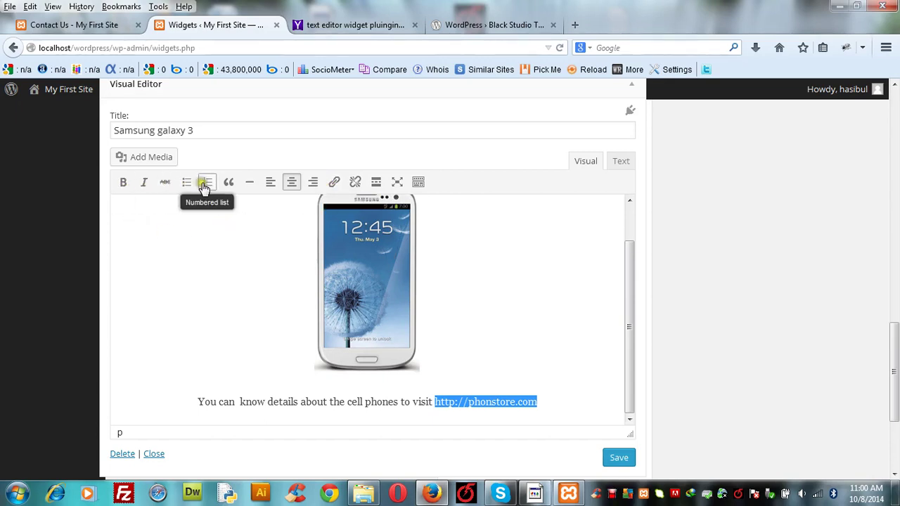
{"action": "left_click", "coordinate": [335, 184]}
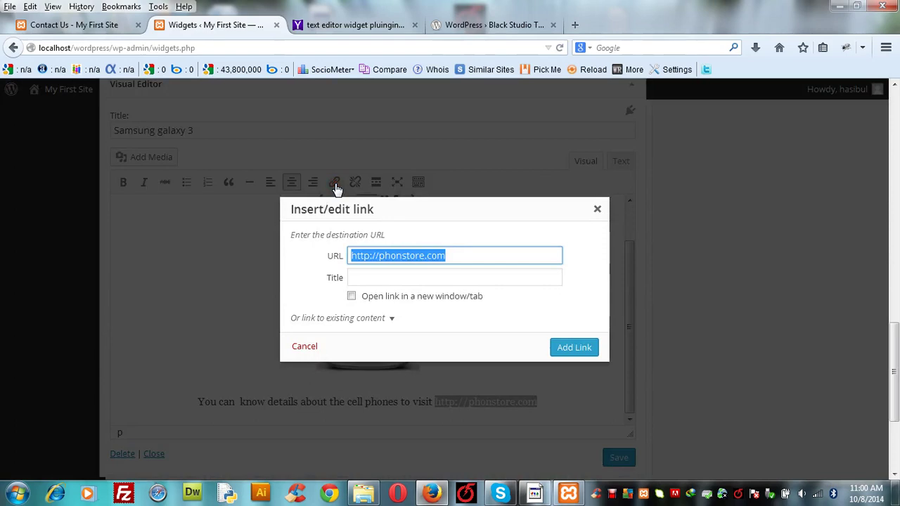
{"action": "left_click", "coordinate": [431, 277]}
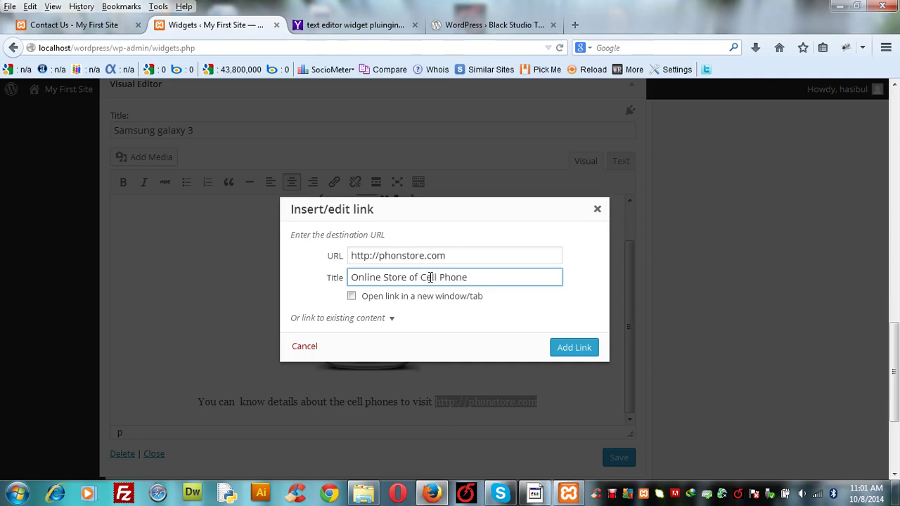
{"action": "left_click", "coordinate": [351, 296]}
{"action": "left_click", "coordinate": [351, 296]}
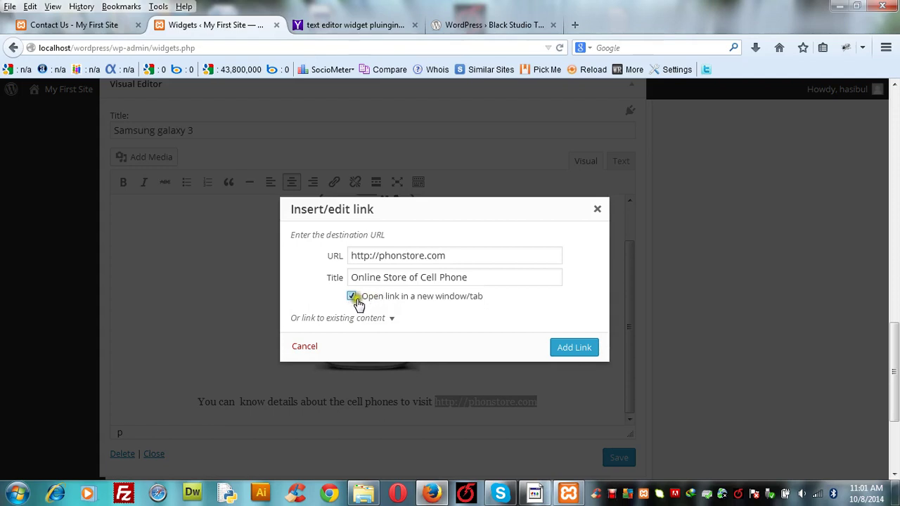
{"action": "left_click", "coordinate": [573, 349]}
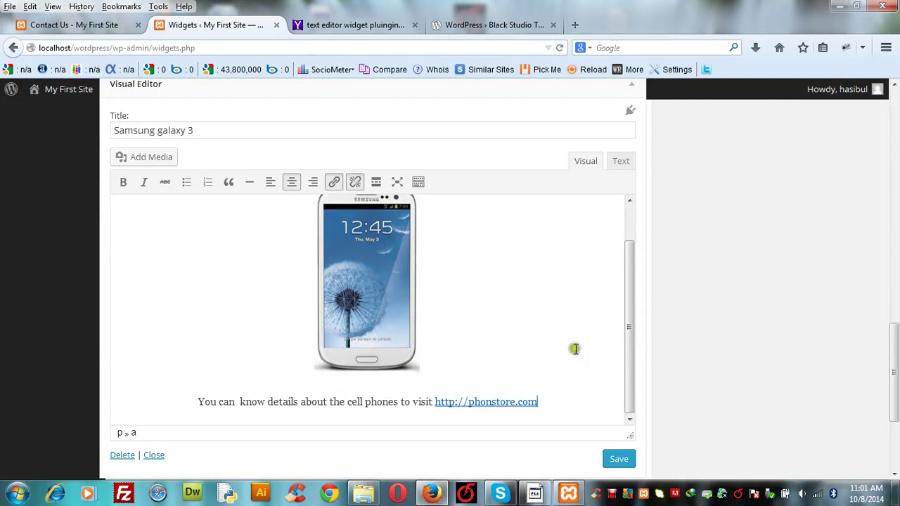
{"action": "left_click", "coordinate": [619, 461]}
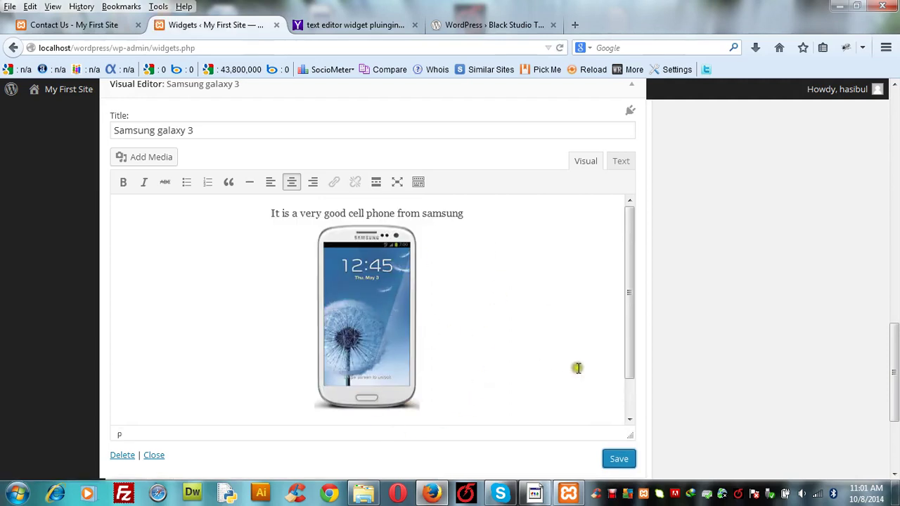
Check the linked sentence below the phone image and save the Samsung galaxy 3 Visual Editor widget.
{"action": "left_click", "coordinate": [629, 420]}
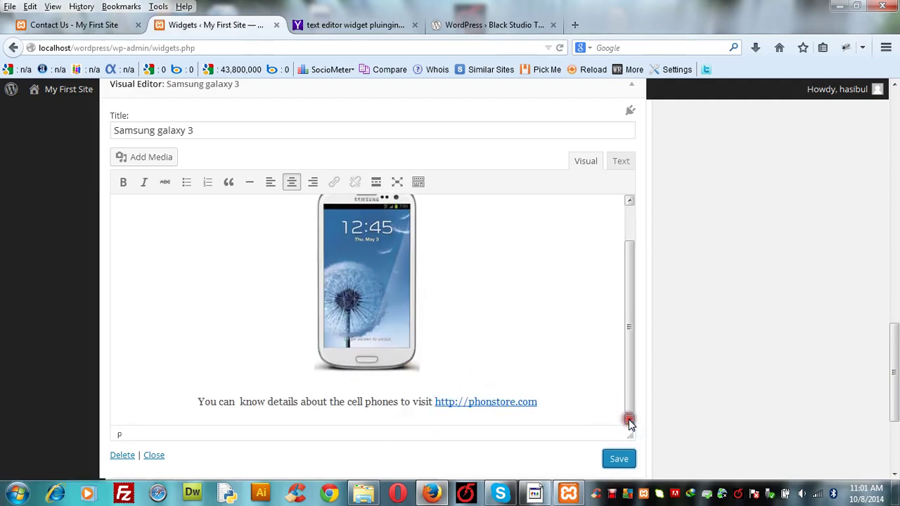
{"action": "left_click", "coordinate": [617, 460]}
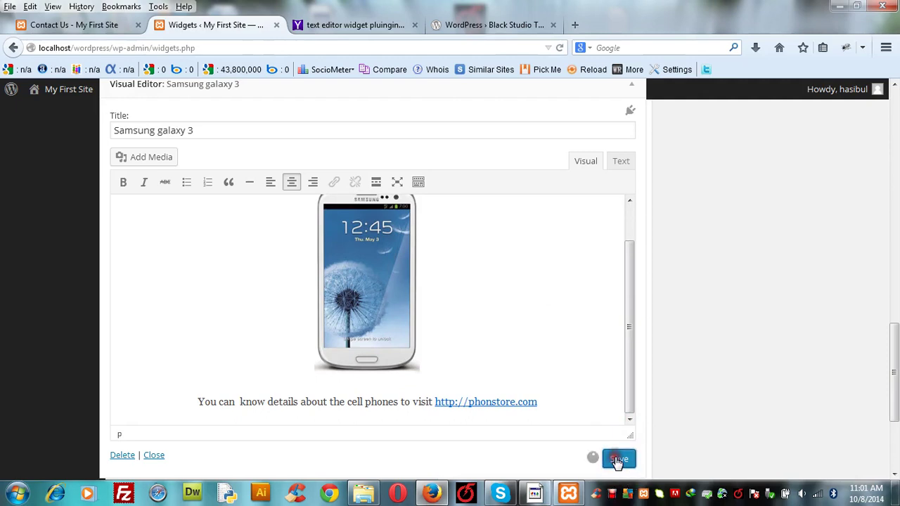
{"action": "scroll", "coordinate": [594, 197], "scroll_direction": "down", "scroll_amount": 2}
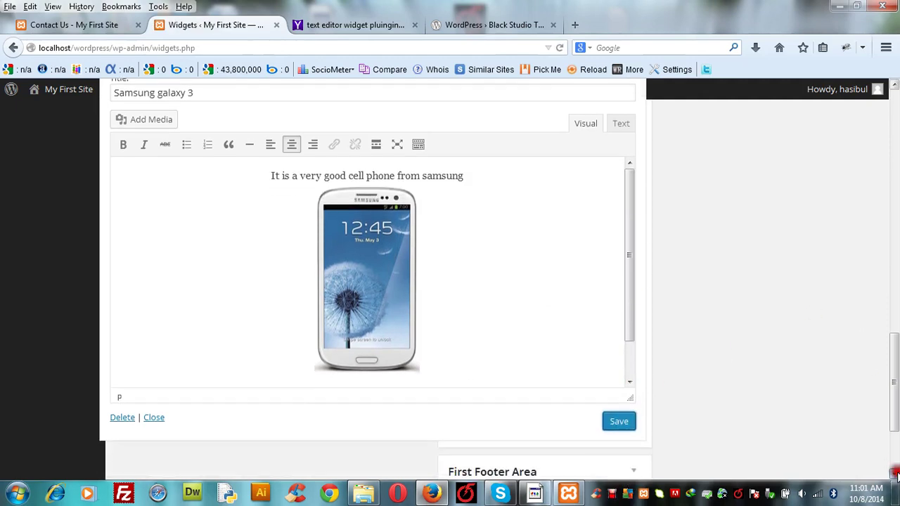
{"action": "left_click", "coordinate": [95, 28]}
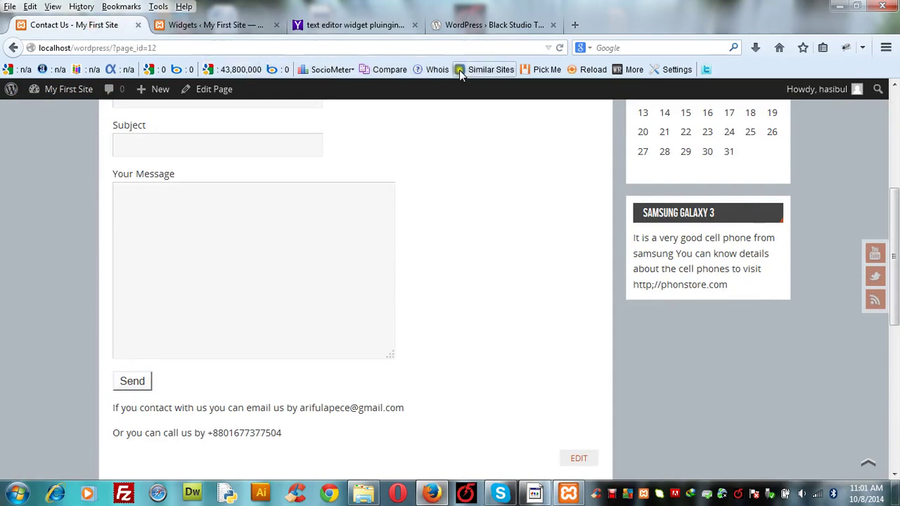
{"action": "left_click", "coordinate": [560, 47]}
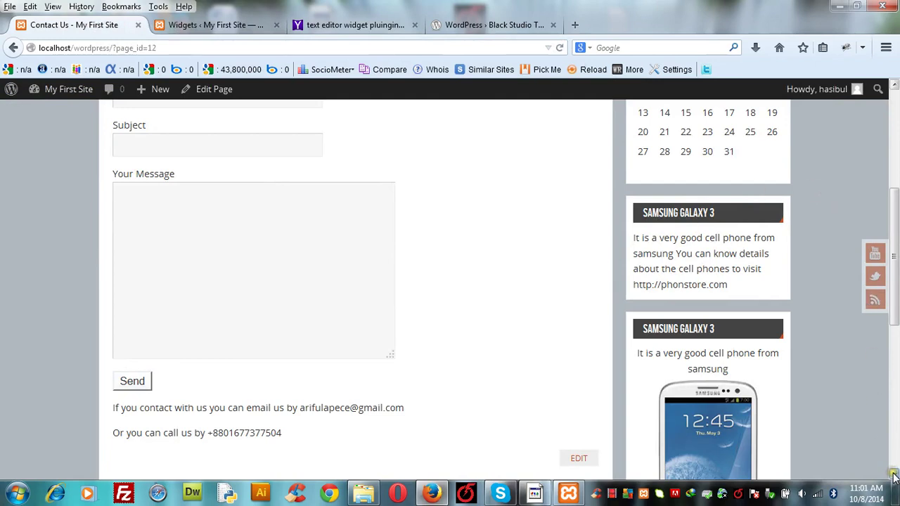
{"action": "scroll", "coordinate": [894, 476], "scroll_direction": "down", "scroll_amount": 4}
{"action": "scroll", "coordinate": [894, 476], "scroll_direction": "down", "scroll_amount": 1}
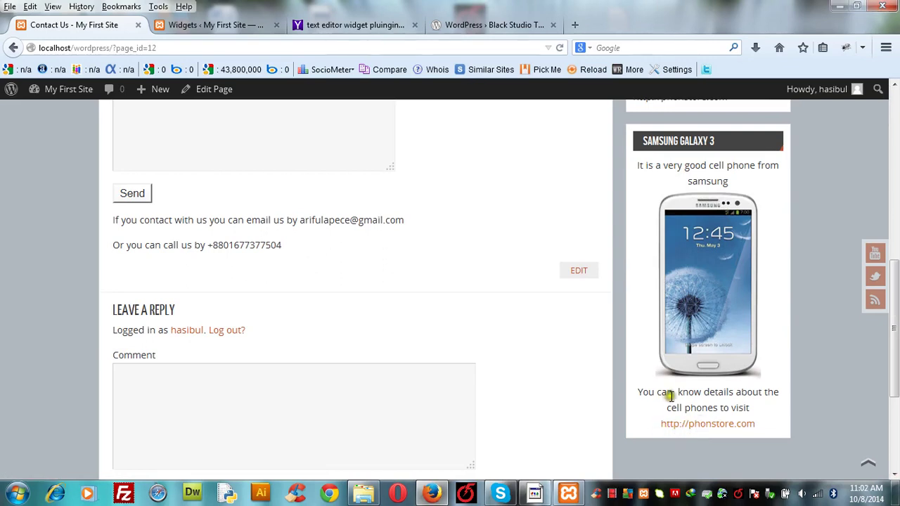
{"action": "left_click", "coordinate": [717, 431]}
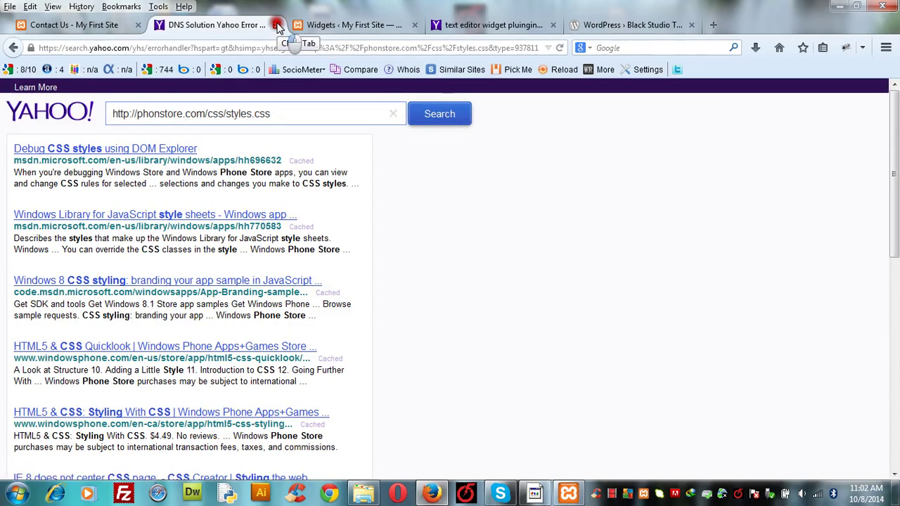
{"action": "left_click", "coordinate": [277, 26]}
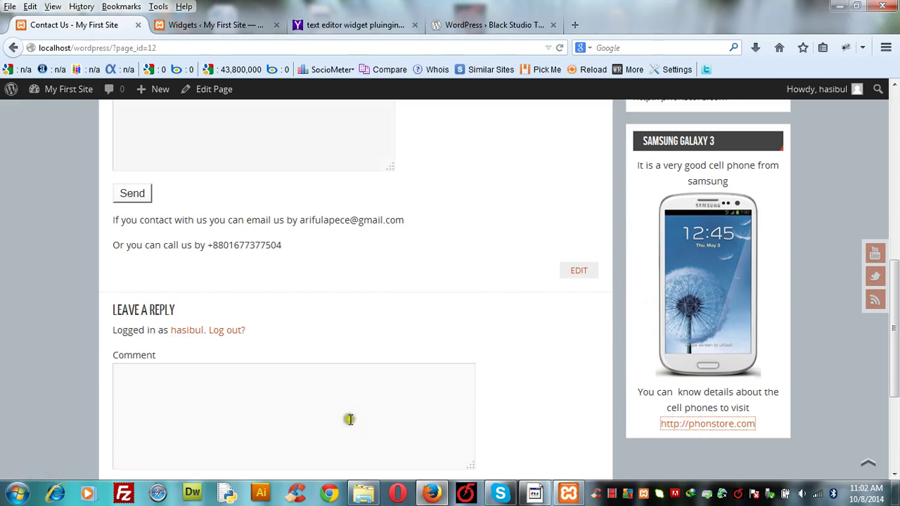
Compare the plain-text and image versions of the Samsung Galaxy 3 widget in the Contact Us page's sidebar.
{"action": "left_click", "coordinate": [896, 113]}
{"action": "left_click_drag", "start_coordinate": [894, 160], "coordinate": [894, 344]}
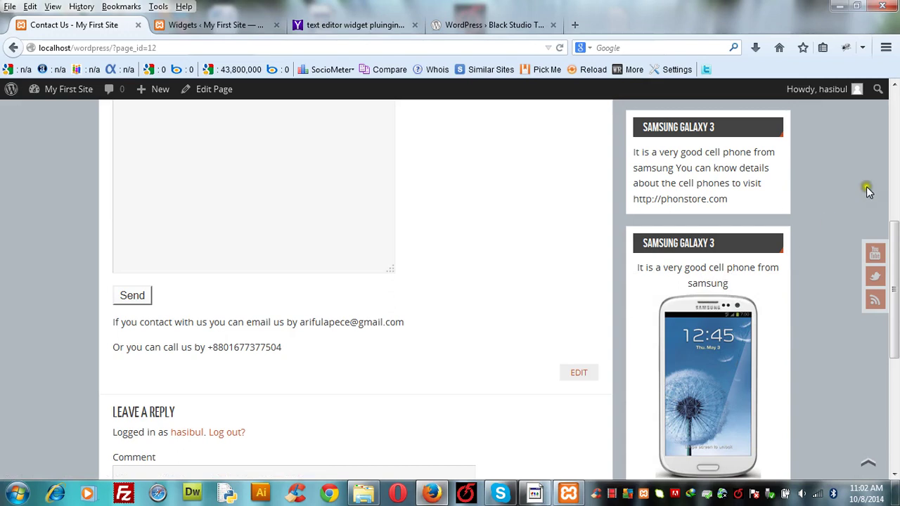
{"action": "scroll", "coordinate": [868, 191], "scroll_direction": "down", "scroll_amount": 4}
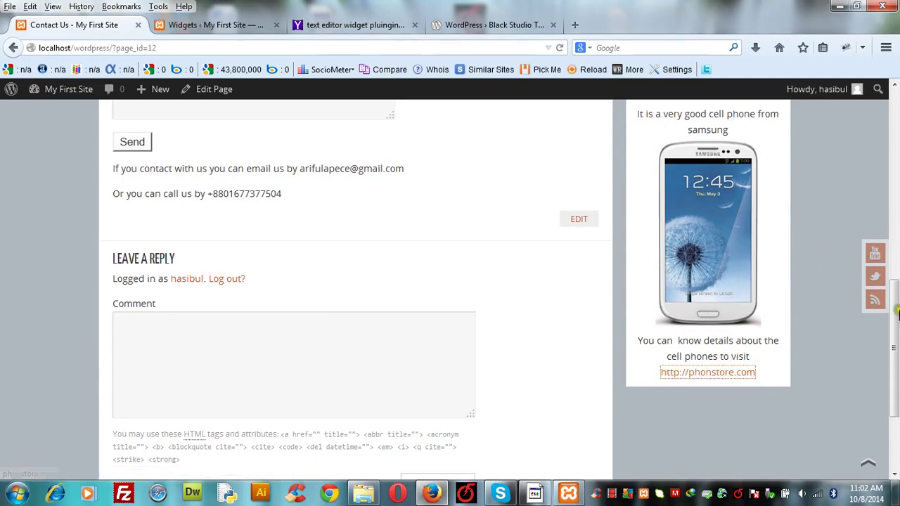
{"action": "left_click_drag", "start_coordinate": [897, 317], "coordinate": [897, 243]}
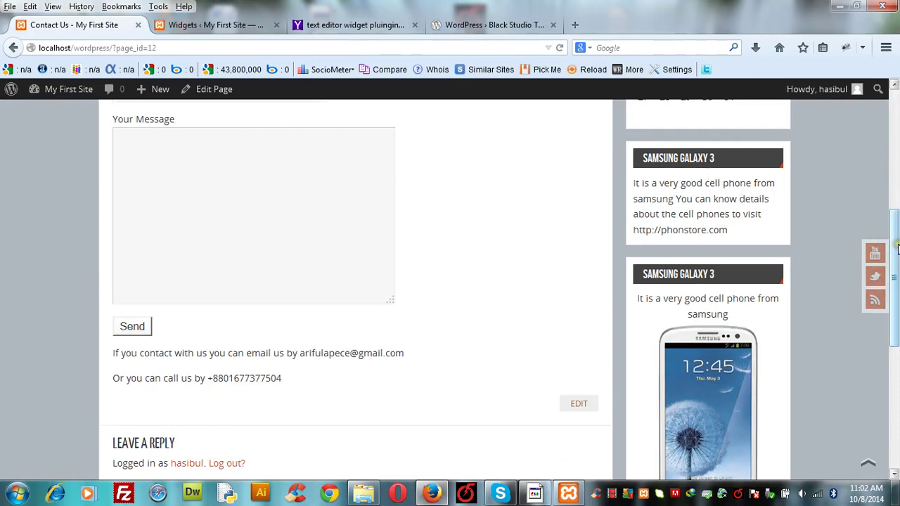
{"action": "left_click_drag", "start_coordinate": [895, 242], "coordinate": [893, 181]}
{"action": "left_click_drag", "start_coordinate": [893, 185], "coordinate": [892, 239]}
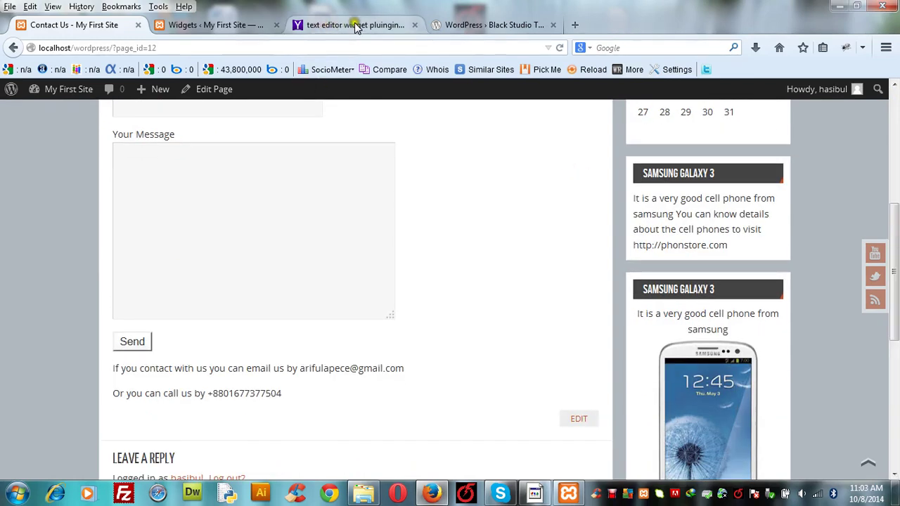
Collapse both Samsung galaxy 3 widgets in the Right Sidebar and remove the Text one by returning it to the available widgets.
{"action": "left_click", "coordinate": [208, 27]}
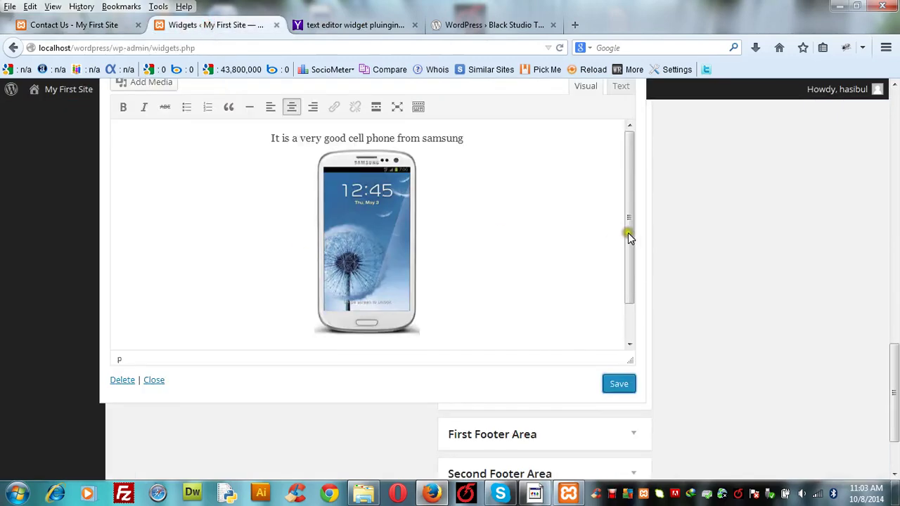
{"action": "left_click_drag", "start_coordinate": [889, 364], "coordinate": [888, 309]}
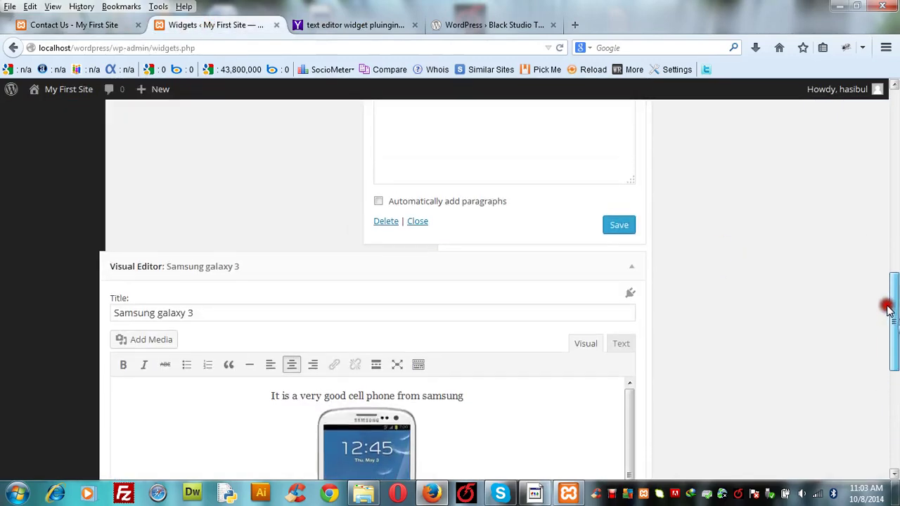
{"action": "left_click", "coordinate": [632, 267]}
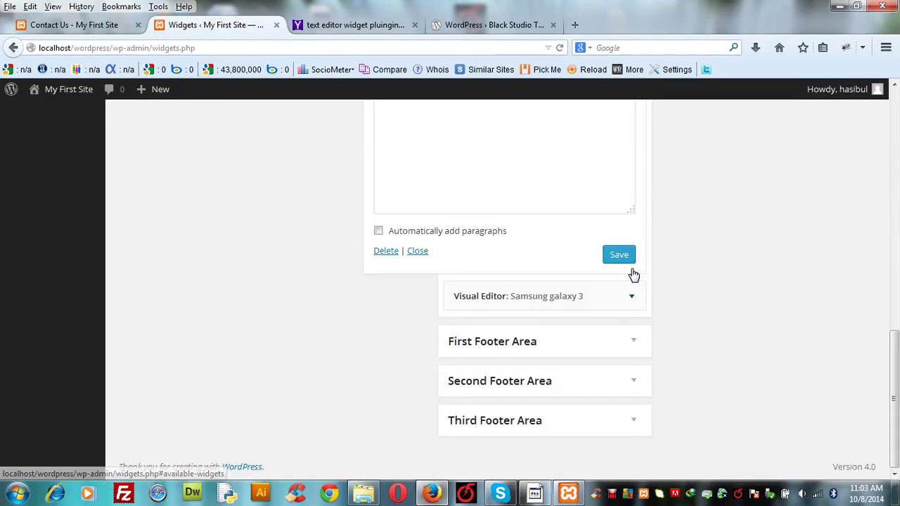
{"action": "left_click", "coordinate": [875, 215]}
{"action": "left_click_drag", "start_coordinate": [888, 328], "coordinate": [890, 283]}
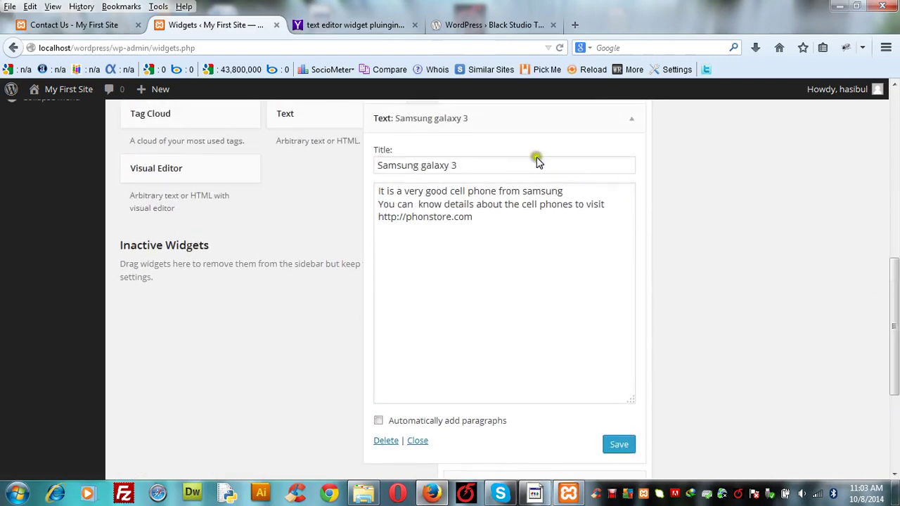
{"action": "left_click", "coordinate": [632, 120]}
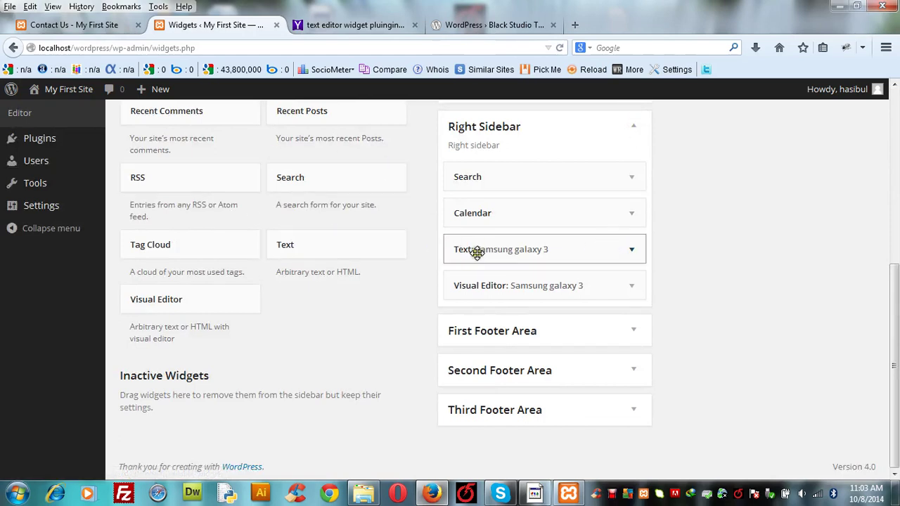
{"action": "left_click_drag", "start_coordinate": [480, 254], "coordinate": [284, 258]}
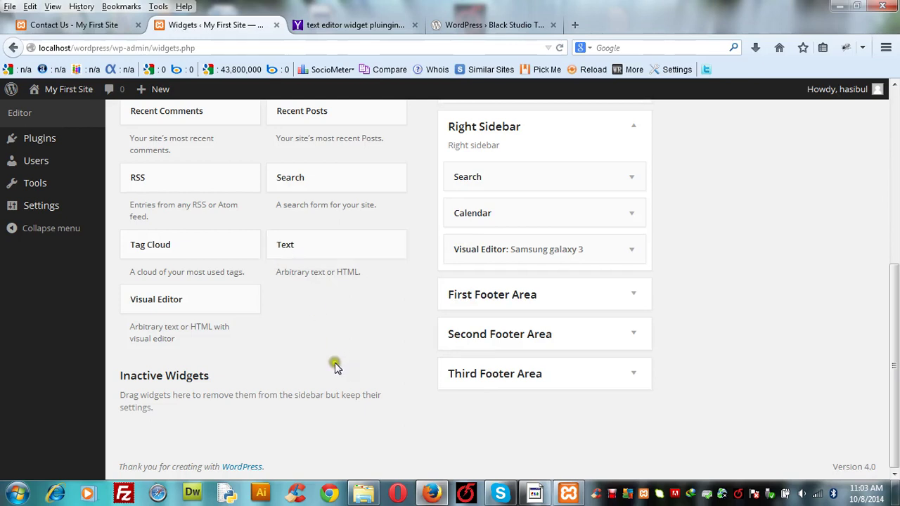
Reload the Contact Us page and check the Samsung Galaxy 3 area of its sidebar.
{"action": "left_click", "coordinate": [94, 28]}
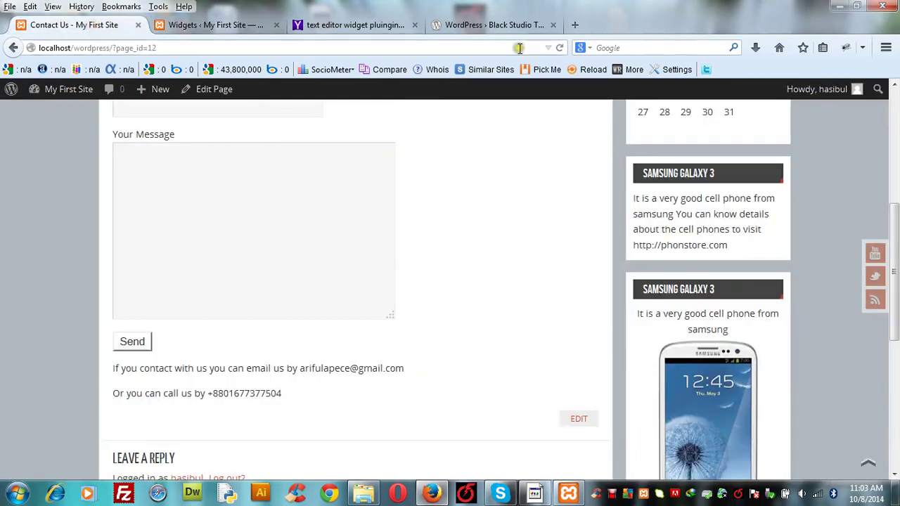
{"action": "left_click", "coordinate": [560, 48]}
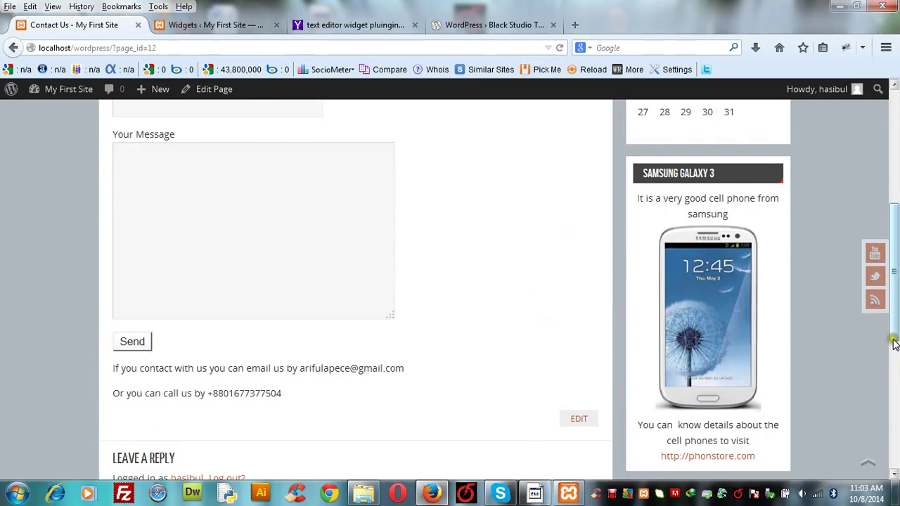
{"action": "left_click_drag", "start_coordinate": [894, 330], "coordinate": [880, 194]}
{"action": "scroll", "coordinate": [880, 193], "scroll_direction": "down", "scroll_amount": 5}
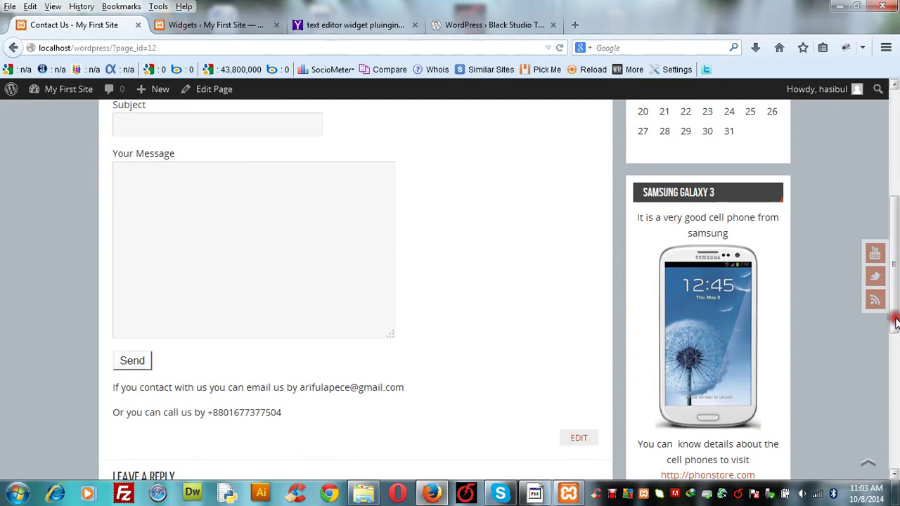
{"action": "left_click", "coordinate": [226, 25]}
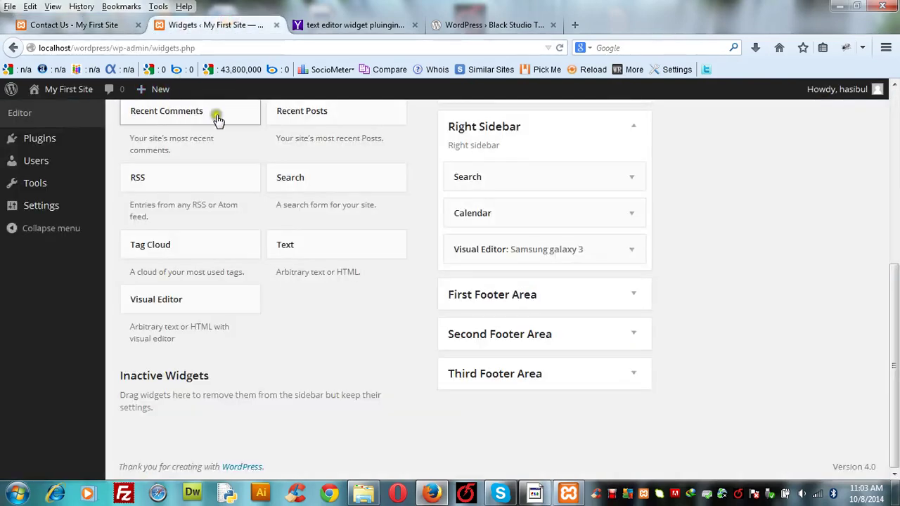
{"action": "left_click_drag", "start_coordinate": [893, 310], "coordinate": [872, 136]}
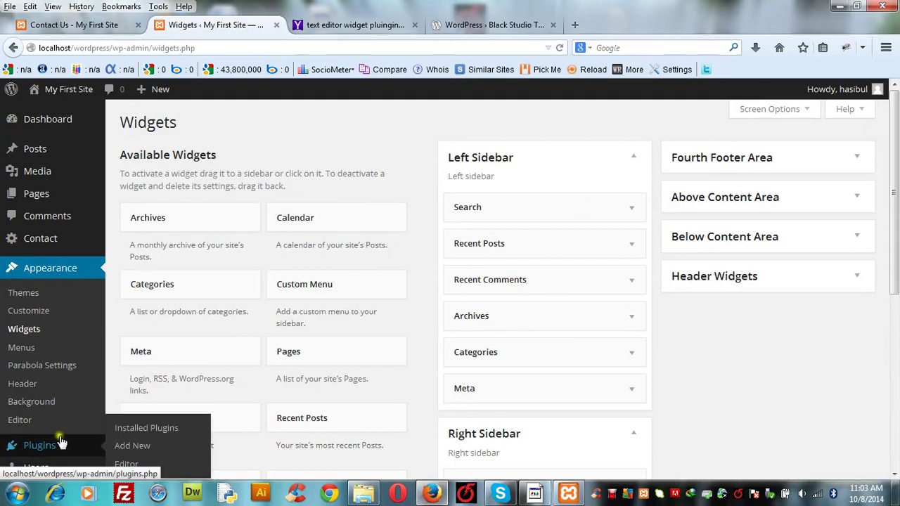
{"action": "mouse_move", "coordinate": [79, 427]}
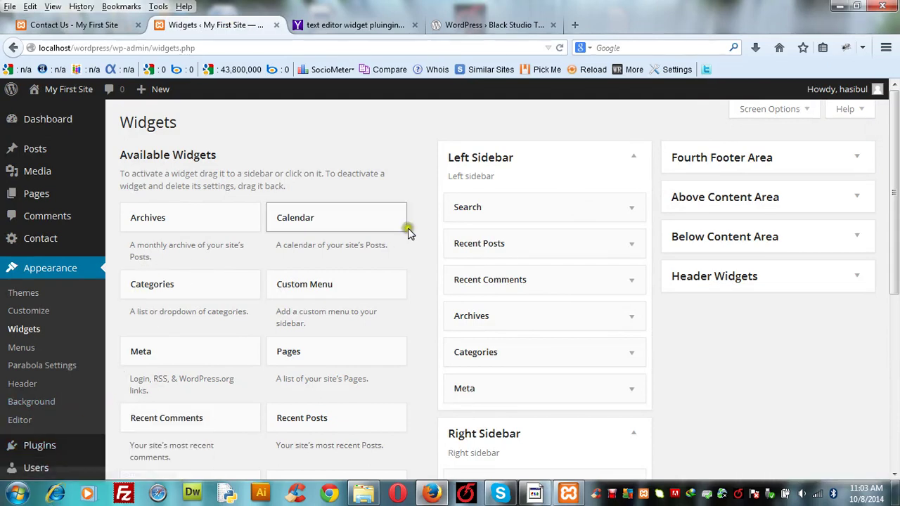
{"action": "left_click_drag", "start_coordinate": [894, 274], "coordinate": [894, 293]}
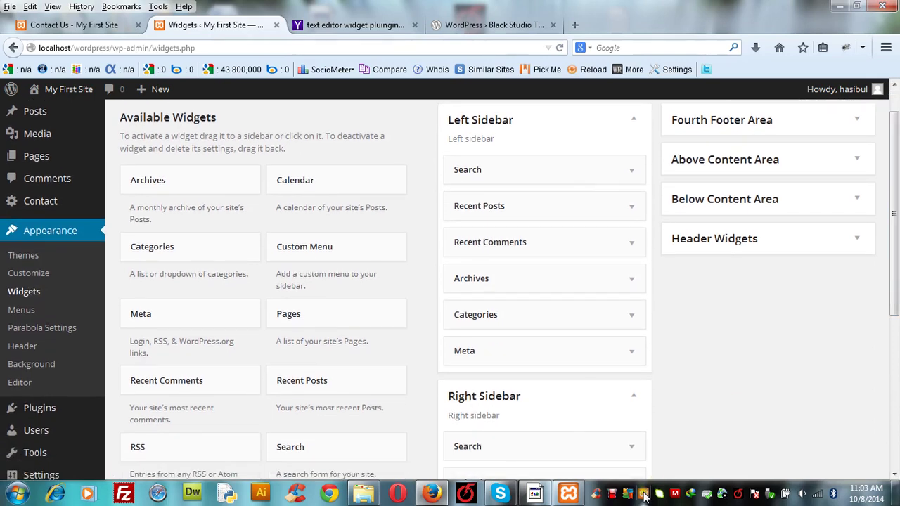
{"action": "left_click", "coordinate": [610, 495]}
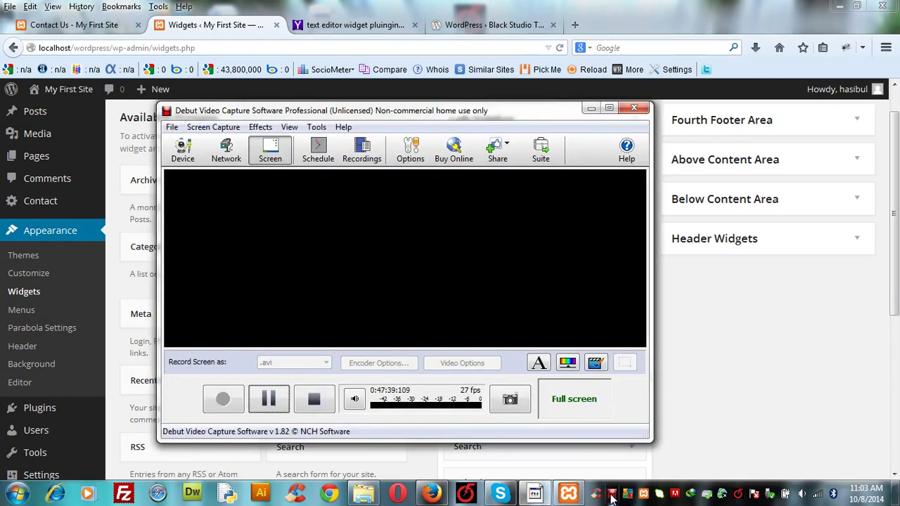